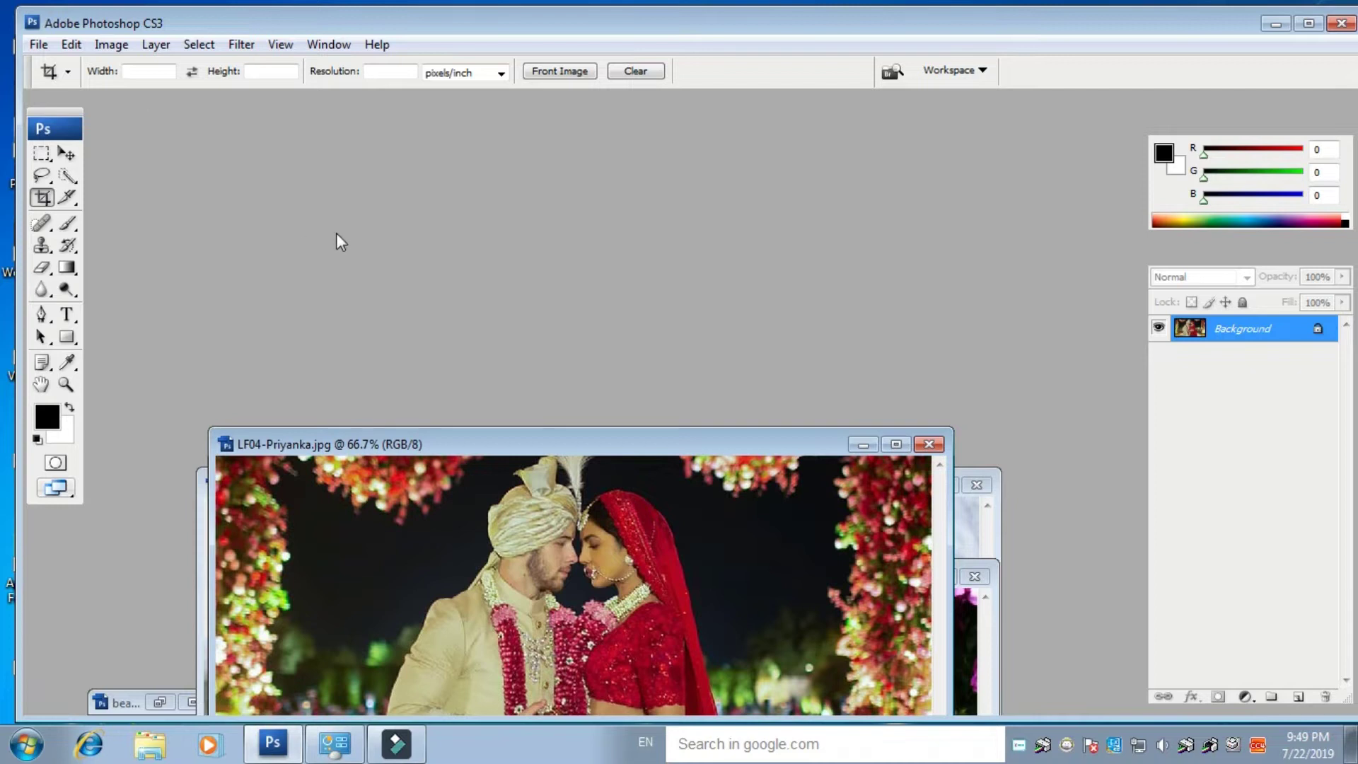
- Create a white 7 x 5 inch document at 72 pixels/inch and set the Crop tool to 12 x 15 in at 300 pixels/inch
key(ctrl+n)
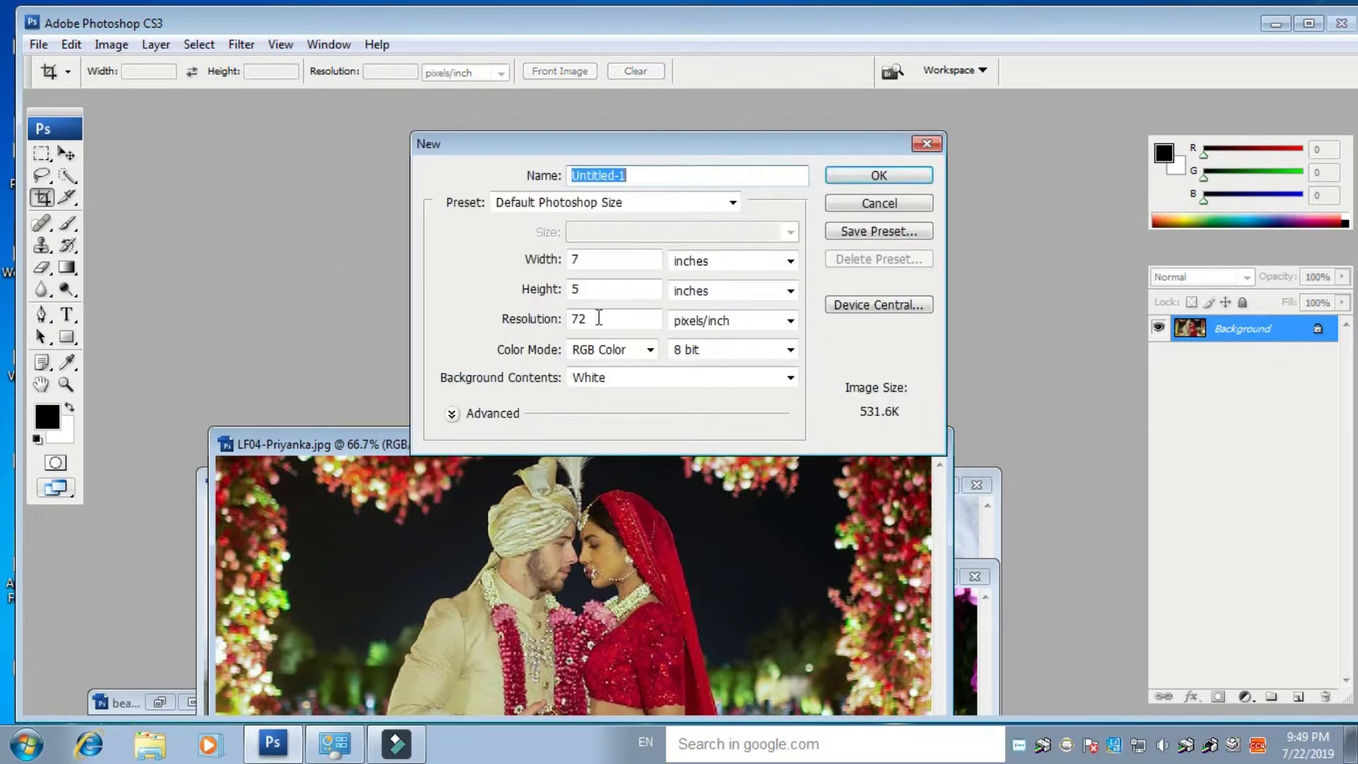
click(880, 186)
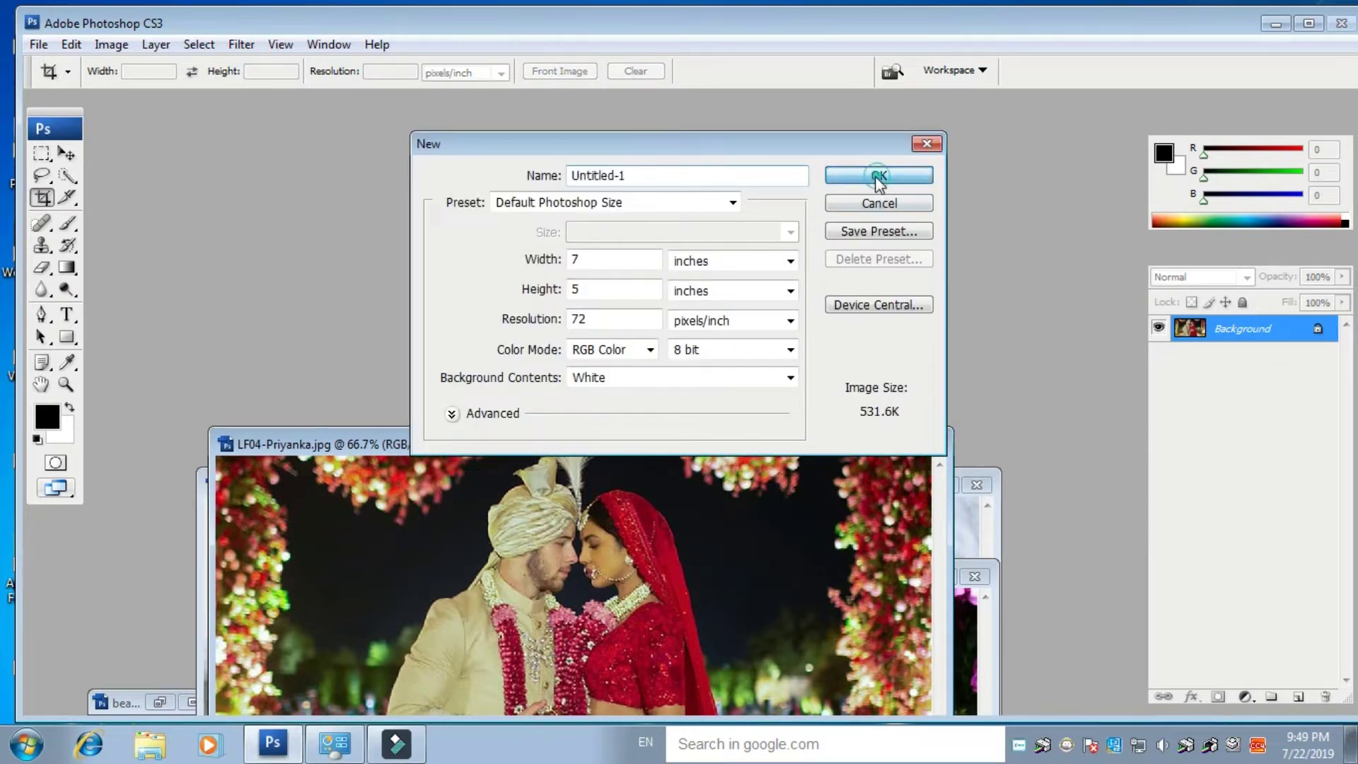
click(149, 72)
text(12)
click(278, 72)
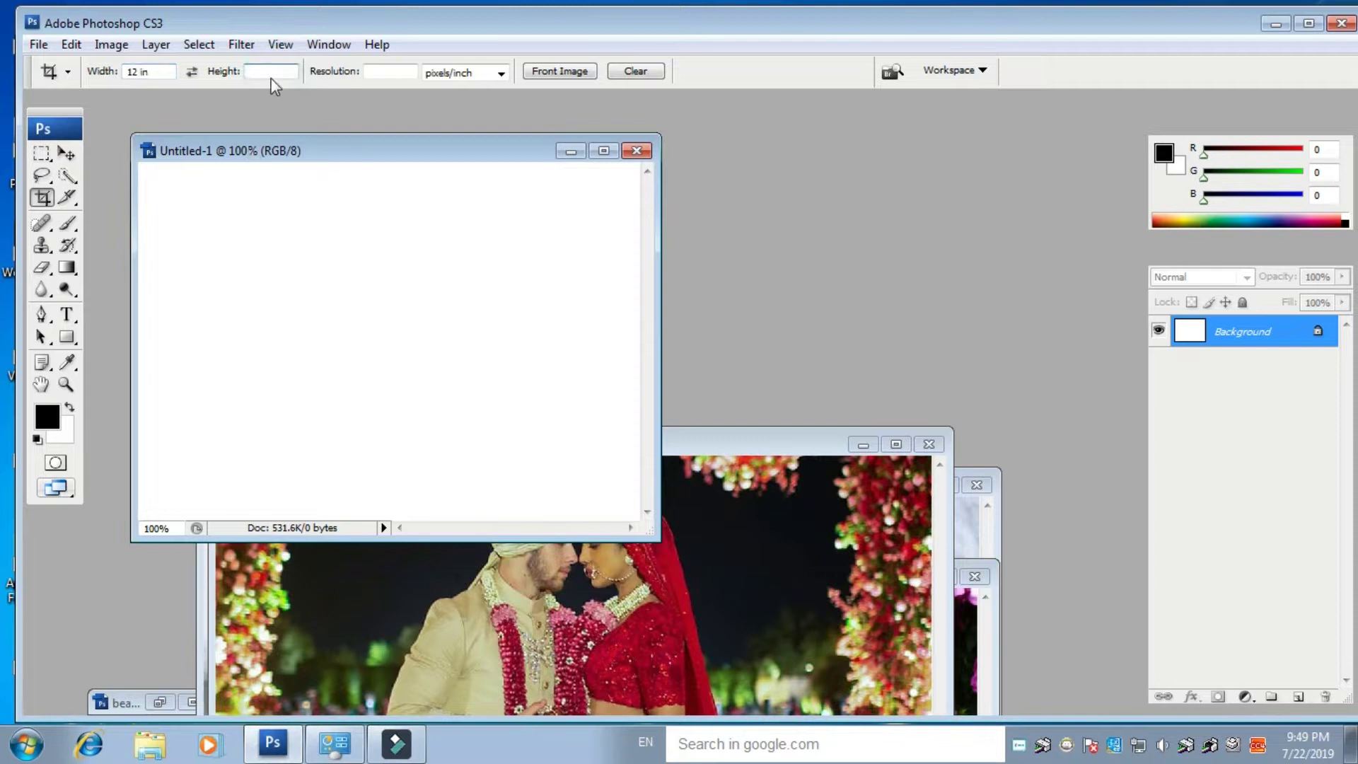
click(379, 73)
text(300)
drag(184, 234, 292, 369)
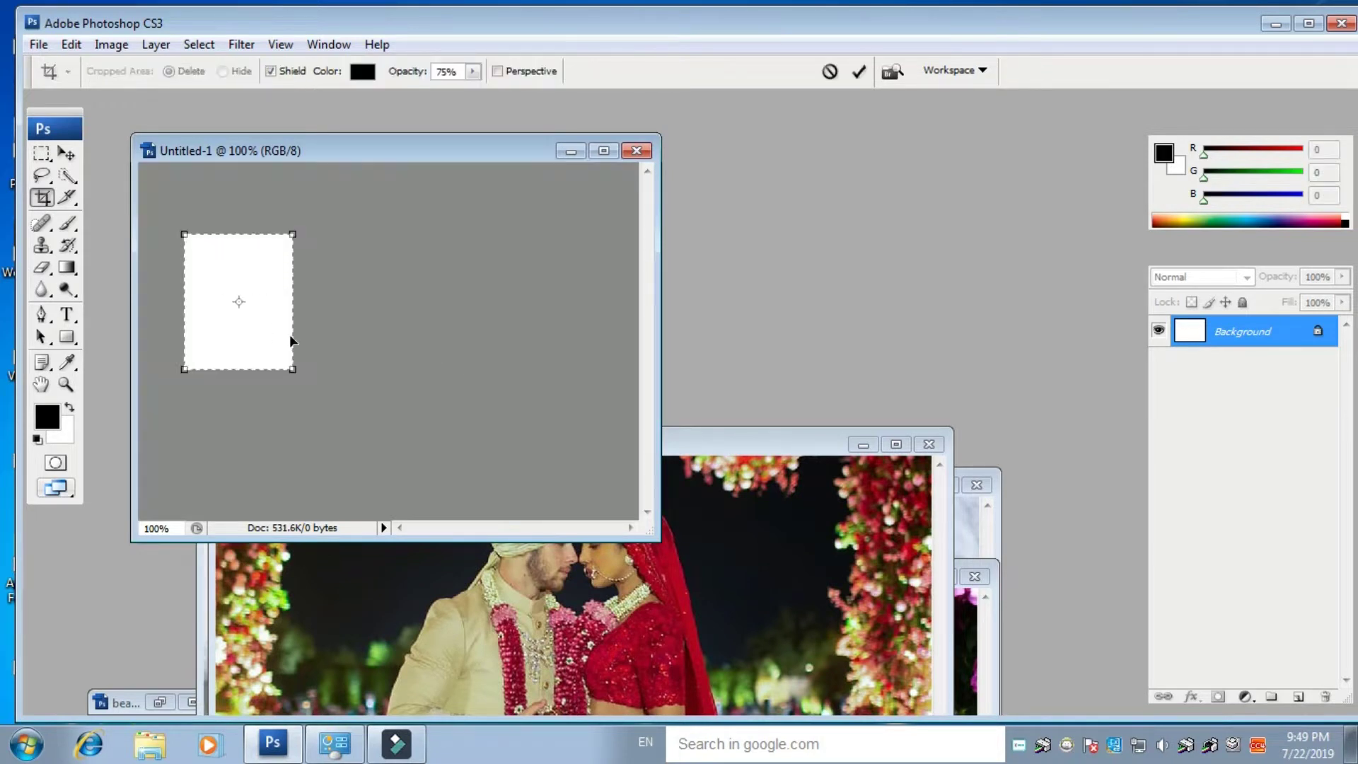
right_click(310, 307)
click(364, 341)
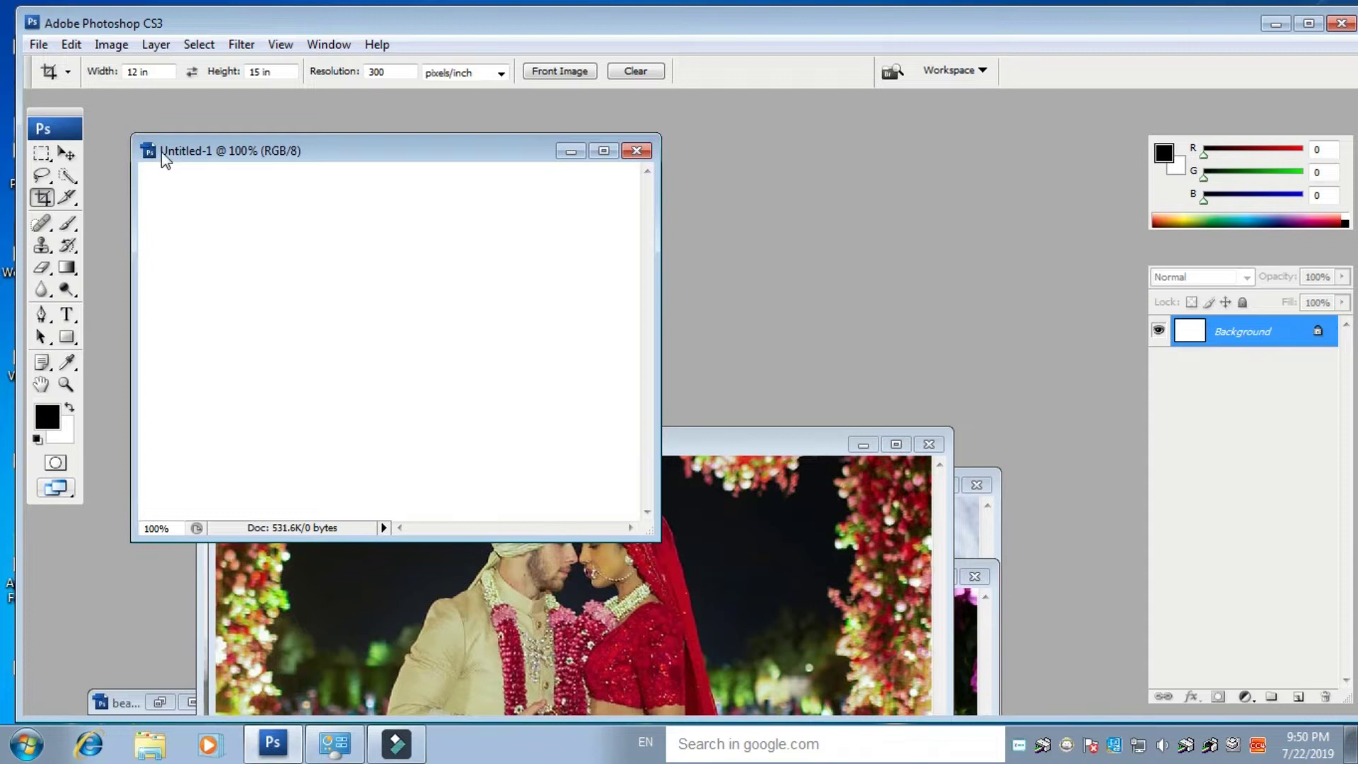
- Set the crop size to 15 in wide by 12 in high and crop the blank canvas to it
click(139, 74)
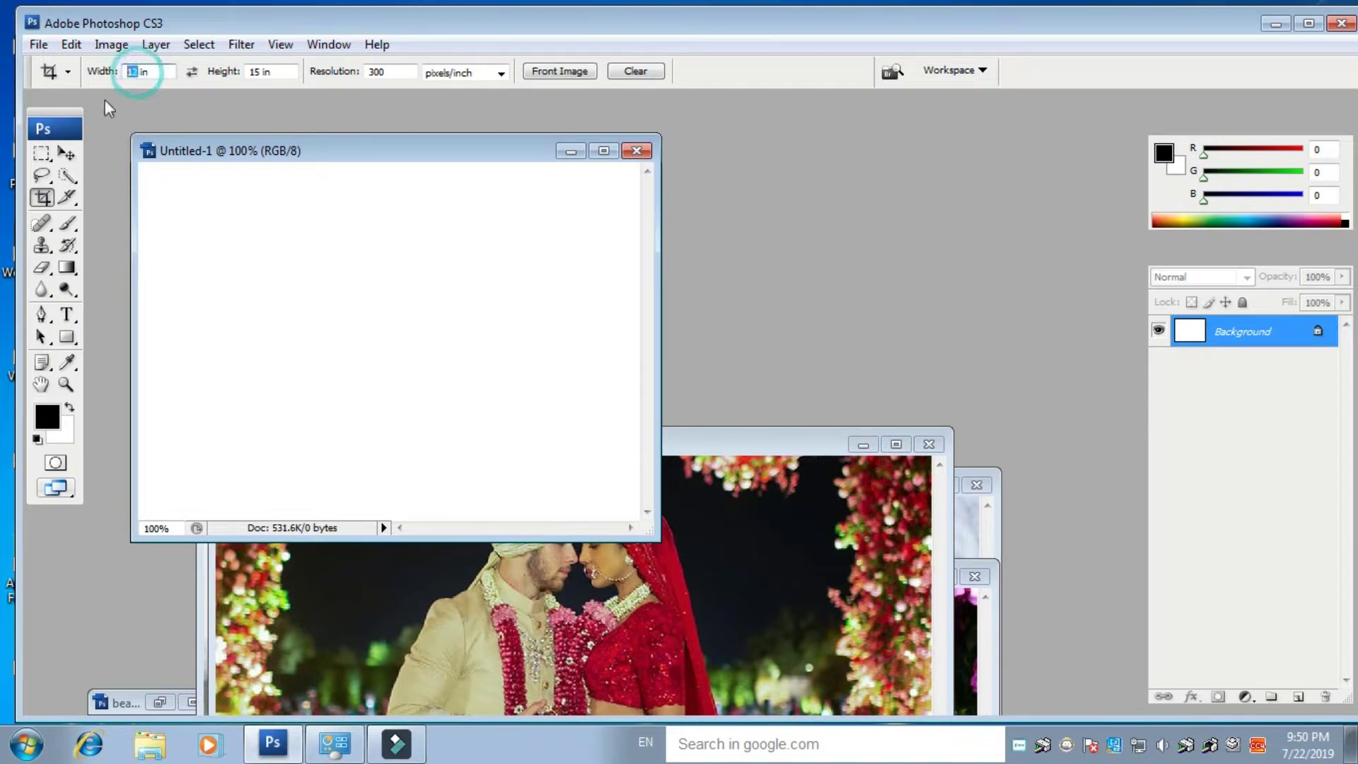
key(BackSpace)
text(5)
click(262, 72)
key(BackSpace)
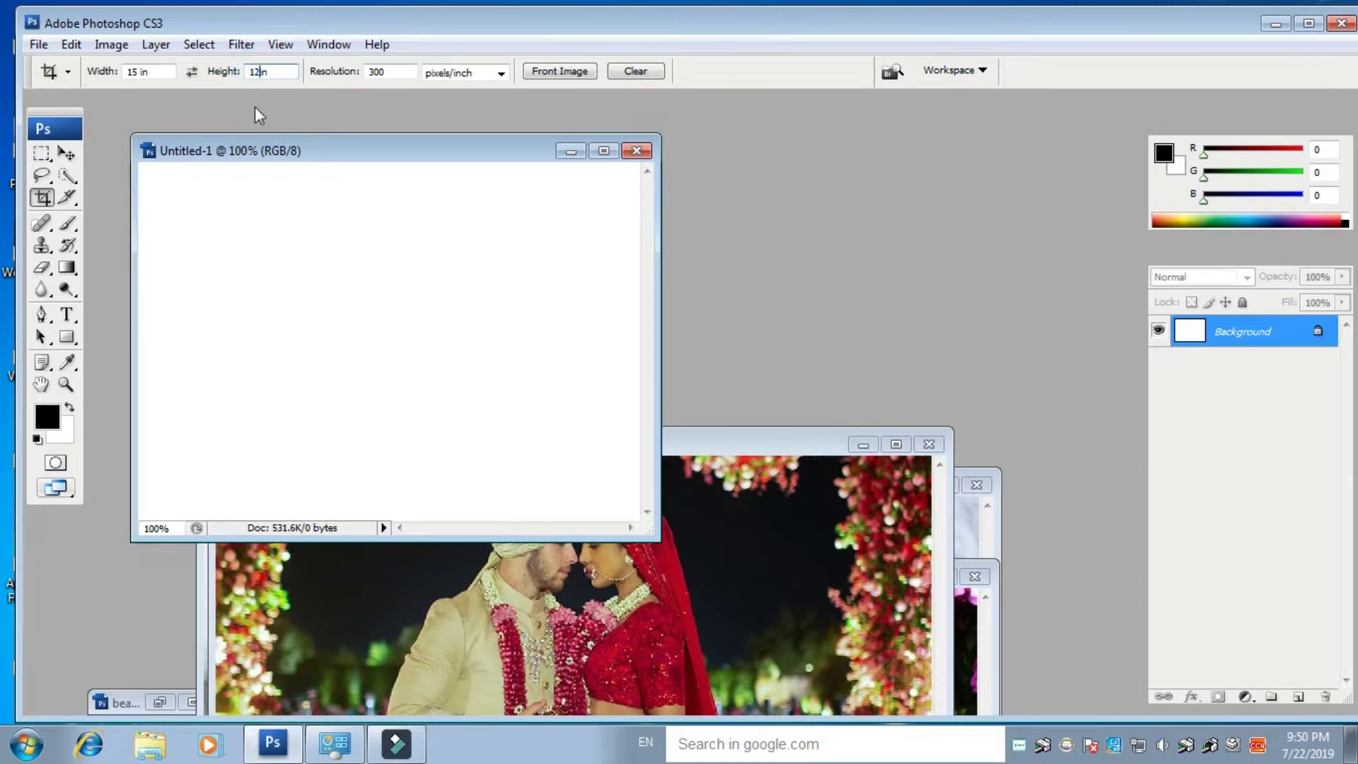
click(280, 231)
drag(173, 243, 664, 463)
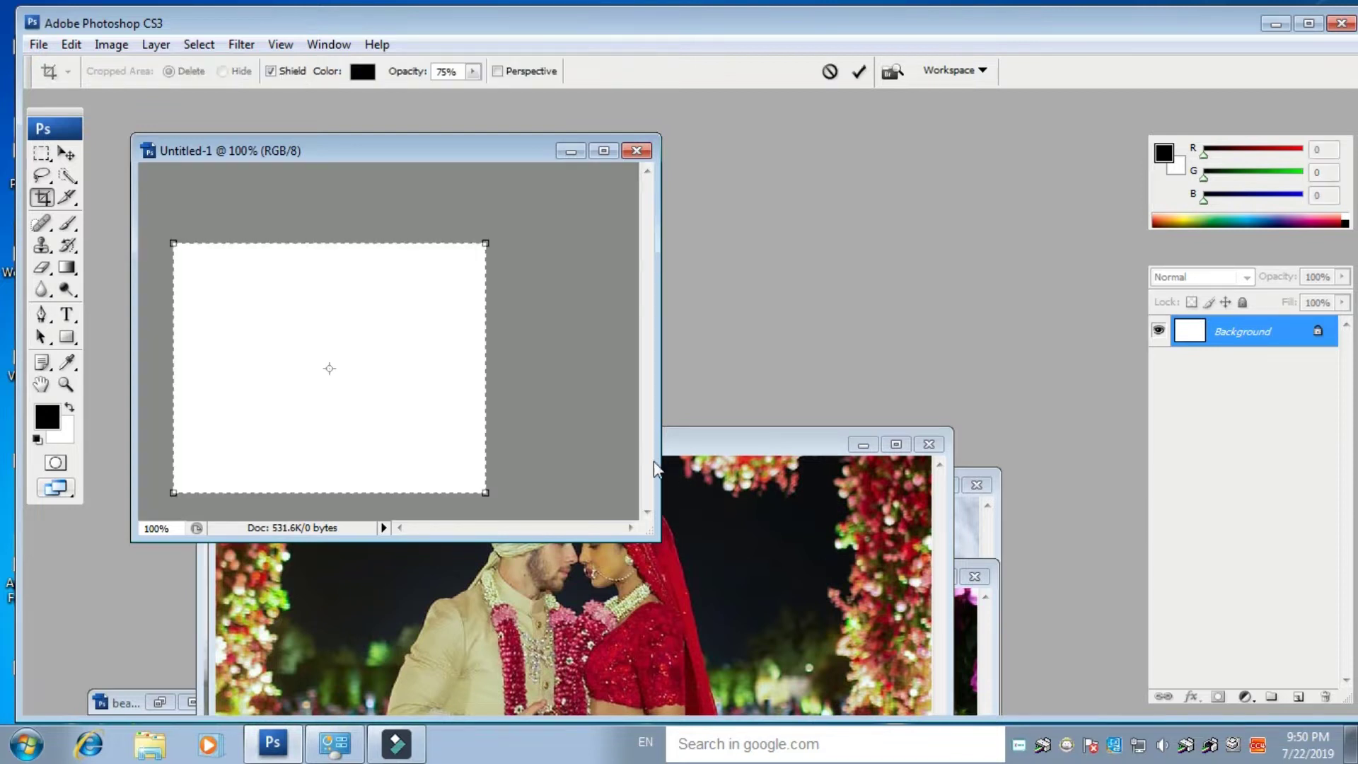
key(Return)
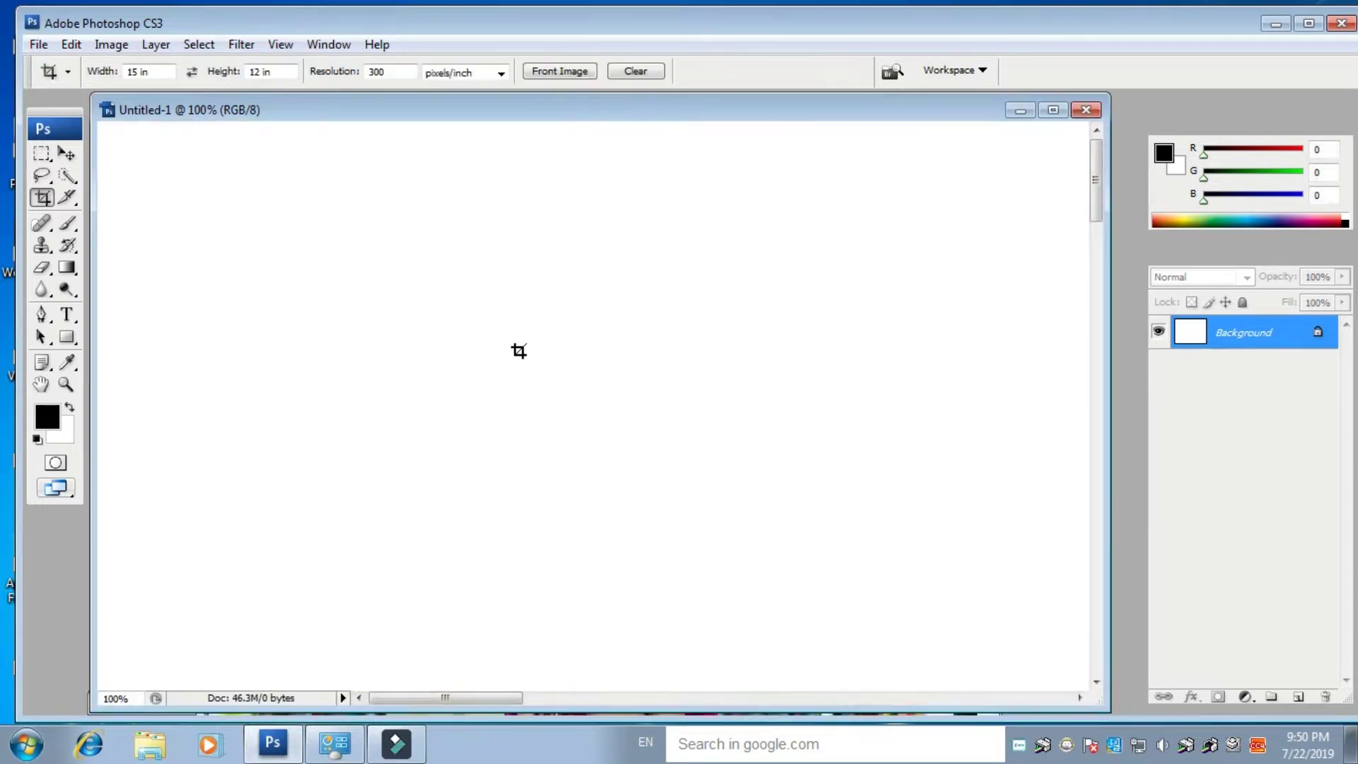
click(1052, 109)
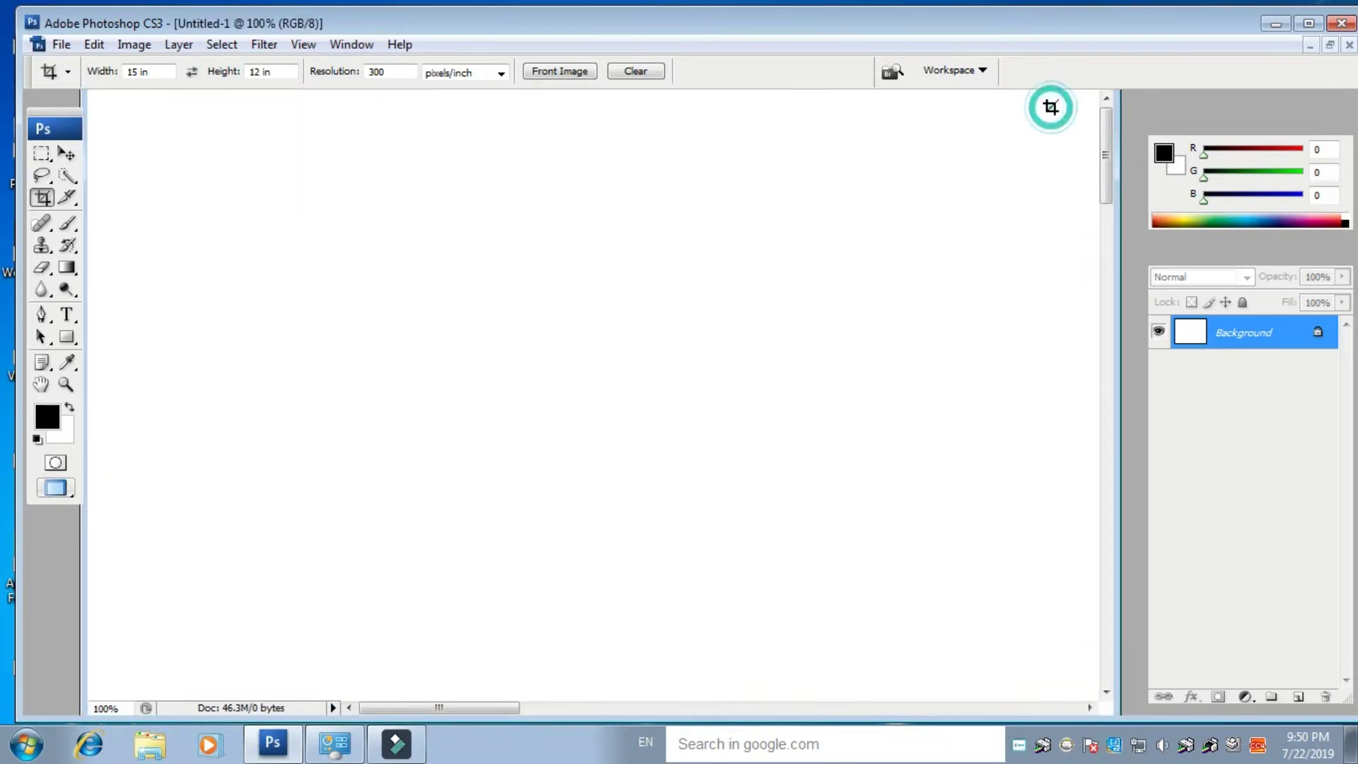
click(1330, 44)
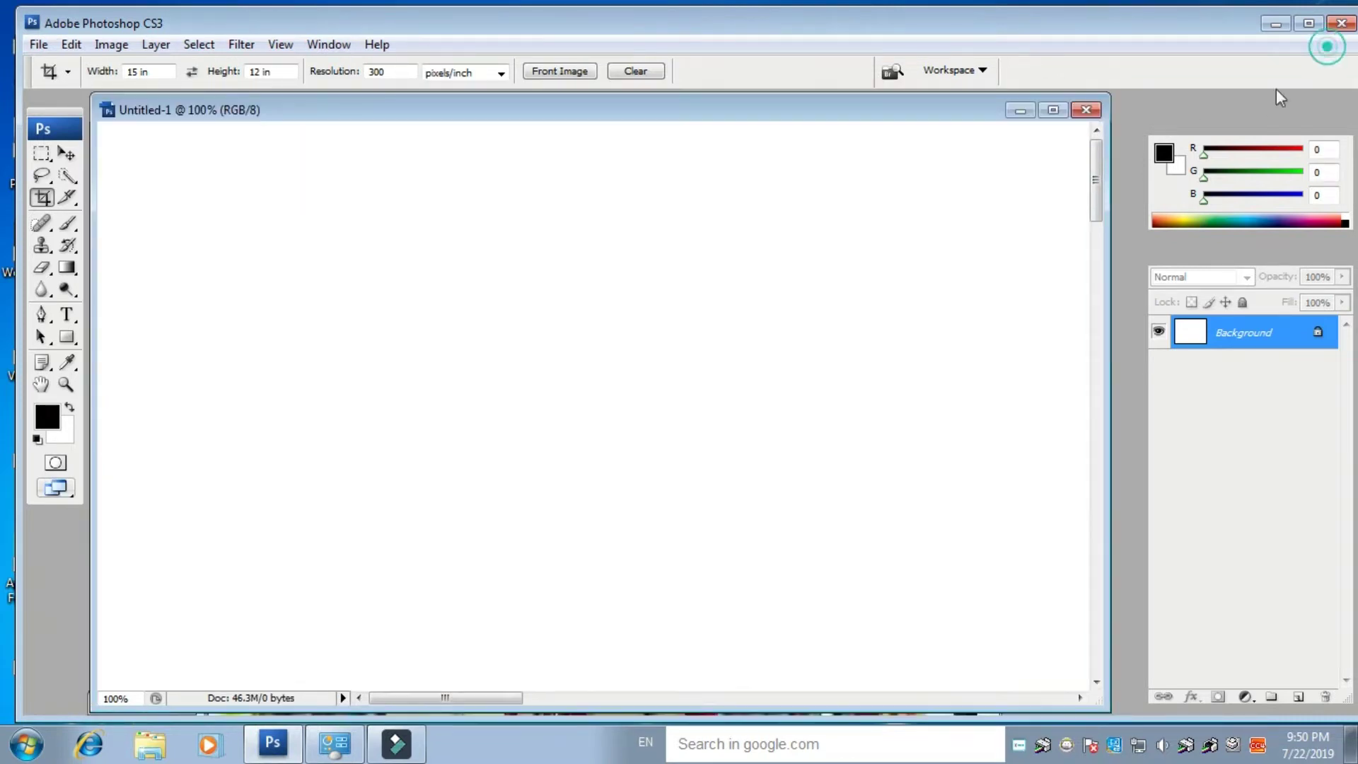
- Open the camera-photos park scenic studio background image from the sceen folder on Local Disk (D:)
double_click(1124, 469)
click(617, 85)
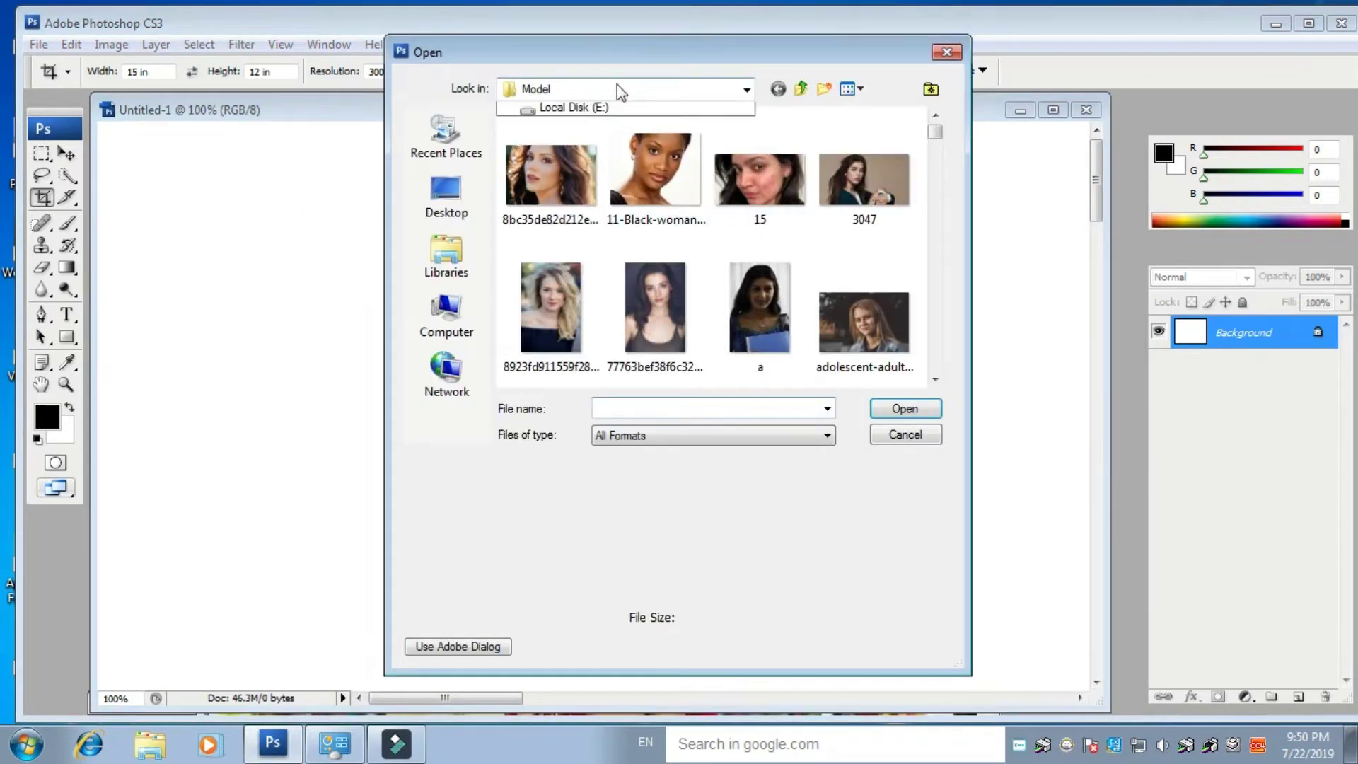
click(576, 221)
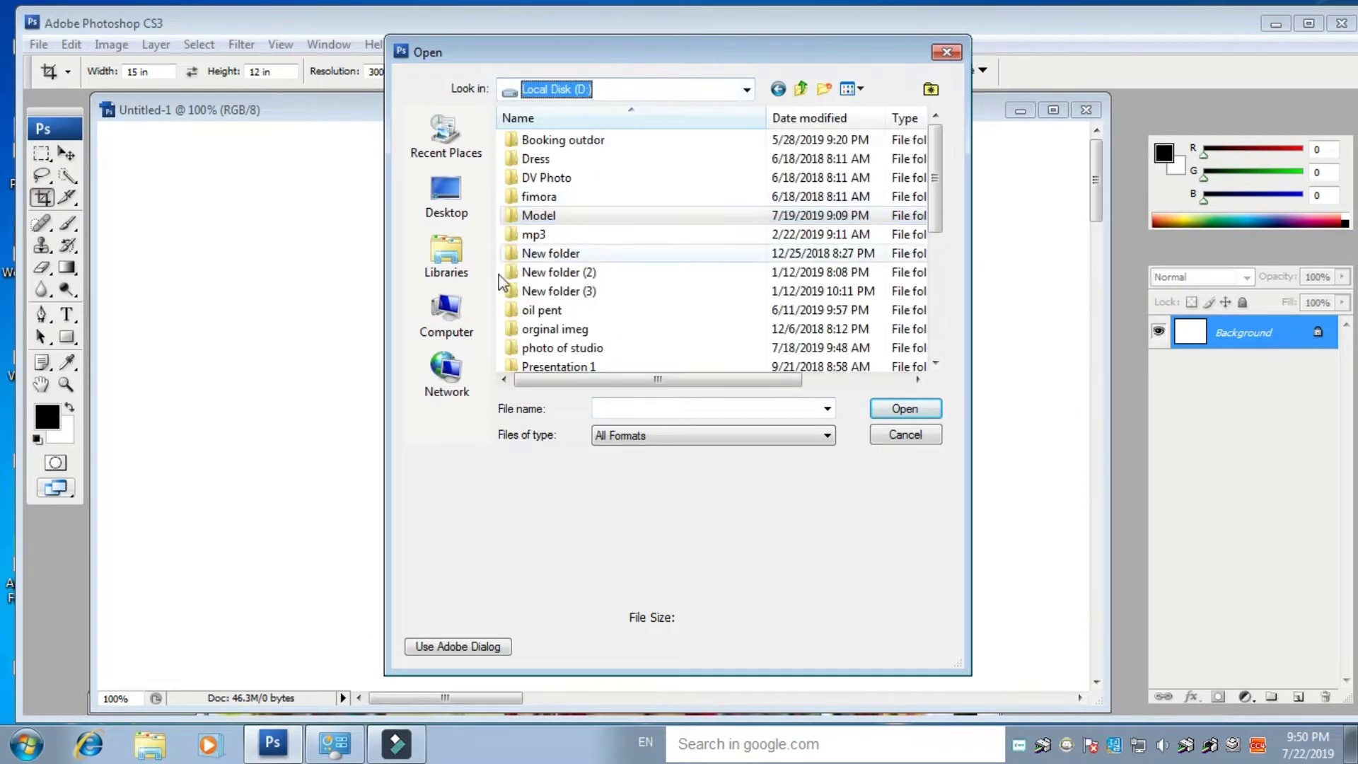
drag(934, 205, 934, 271)
double_click(558, 273)
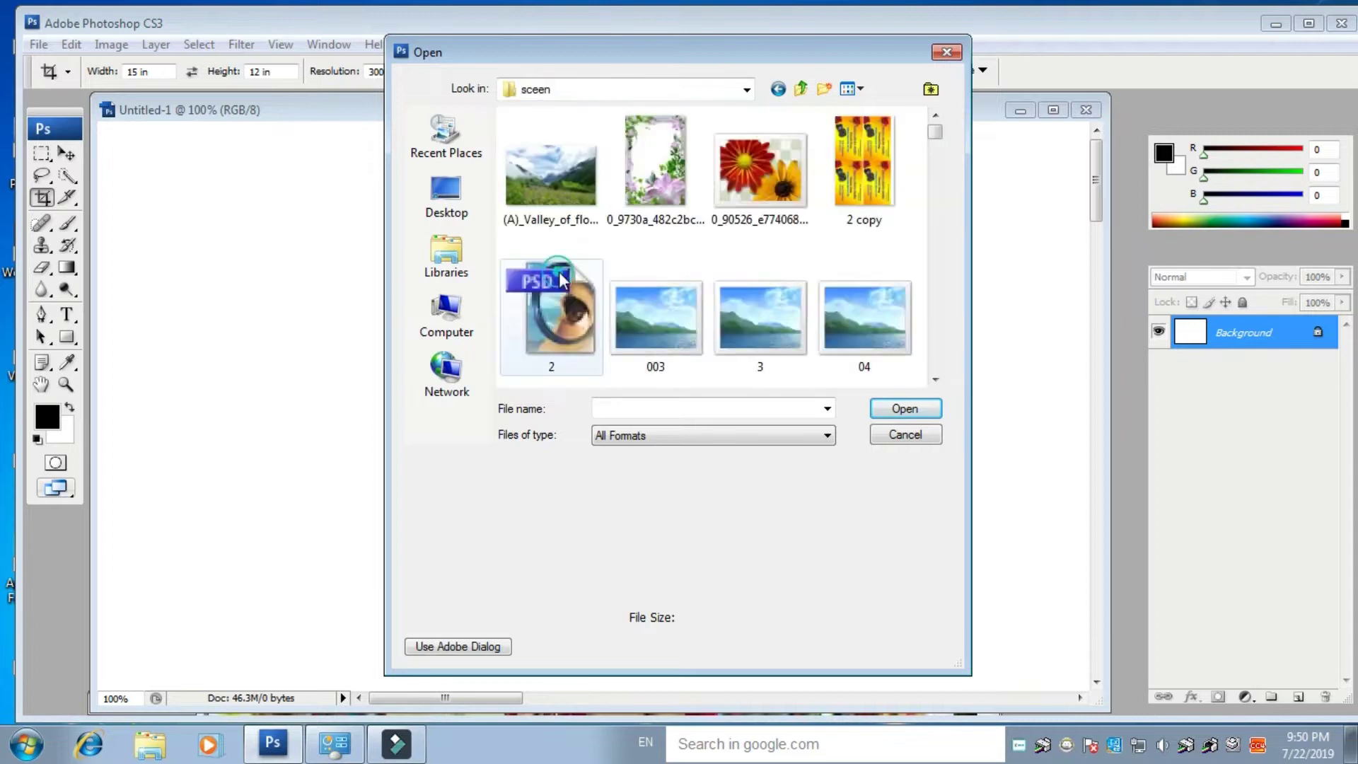
drag(935, 132, 936, 200)
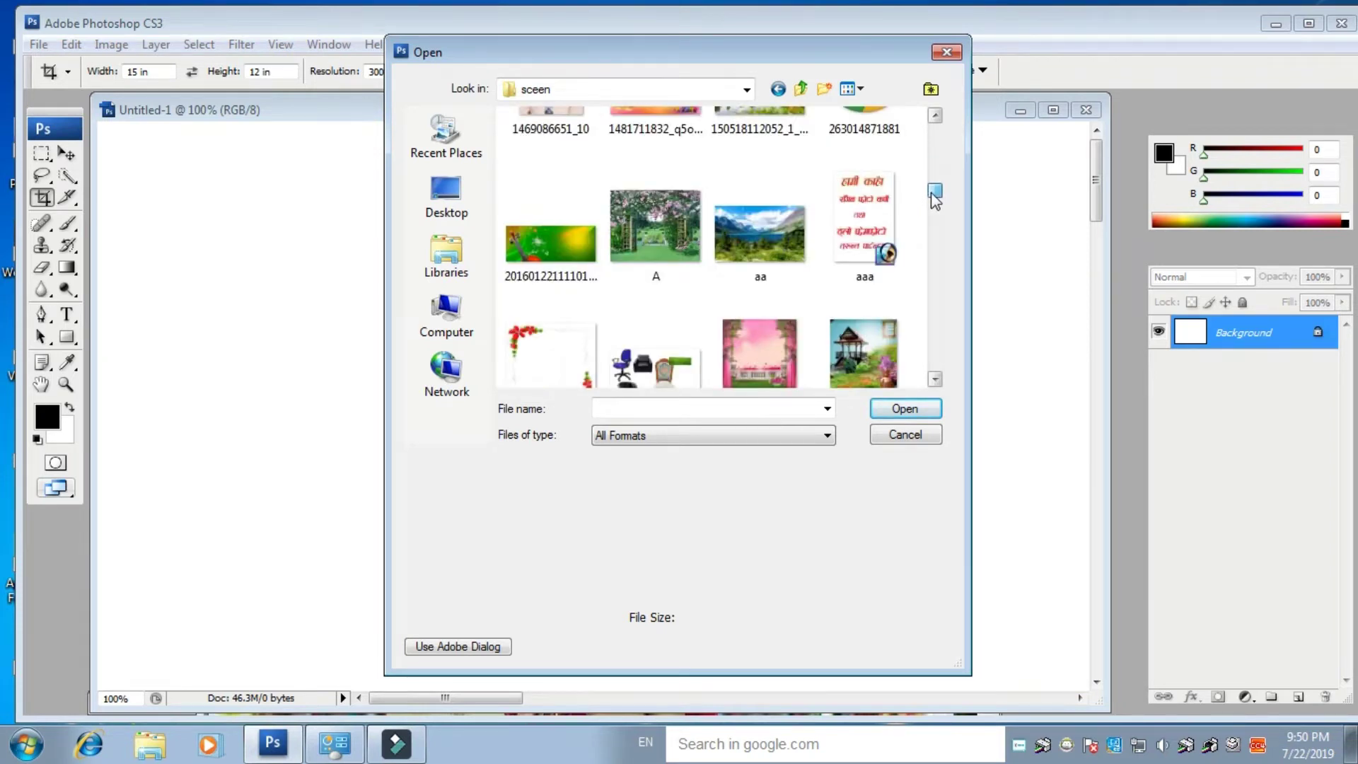
drag(936, 200, 924, 214)
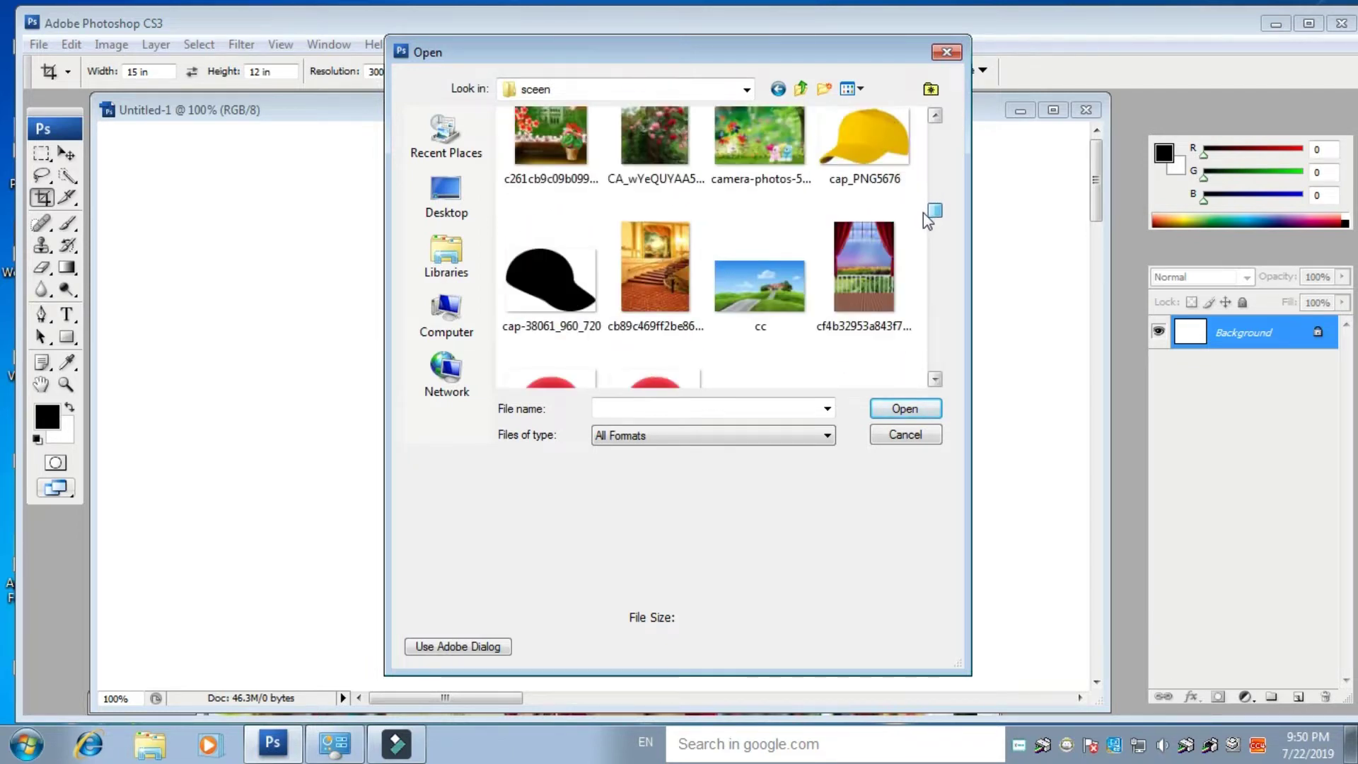
double_click(759, 138)
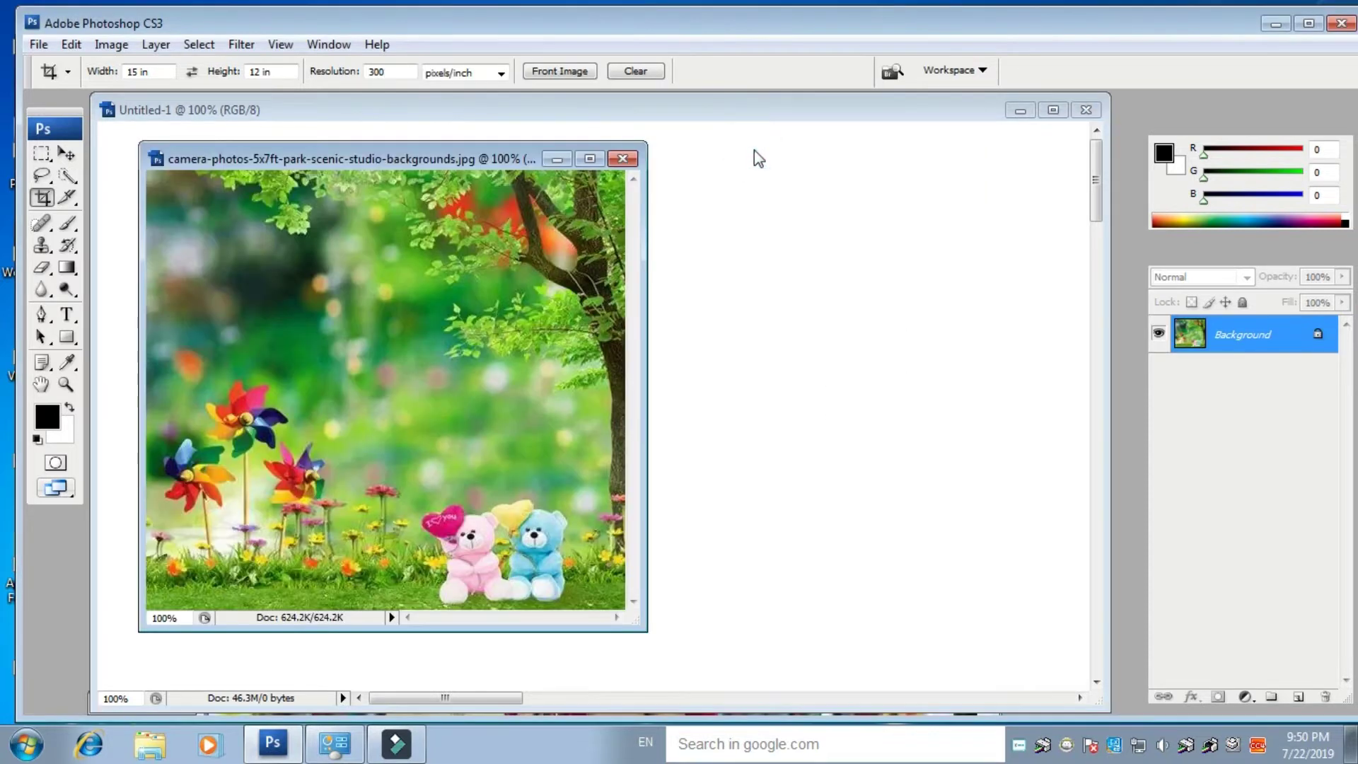
- Copy the park background into Untitled-1 as a new layer and align it with the canvas's upper-left corner
click(65, 157)
drag(339, 295, 503, 312)
click(1053, 110)
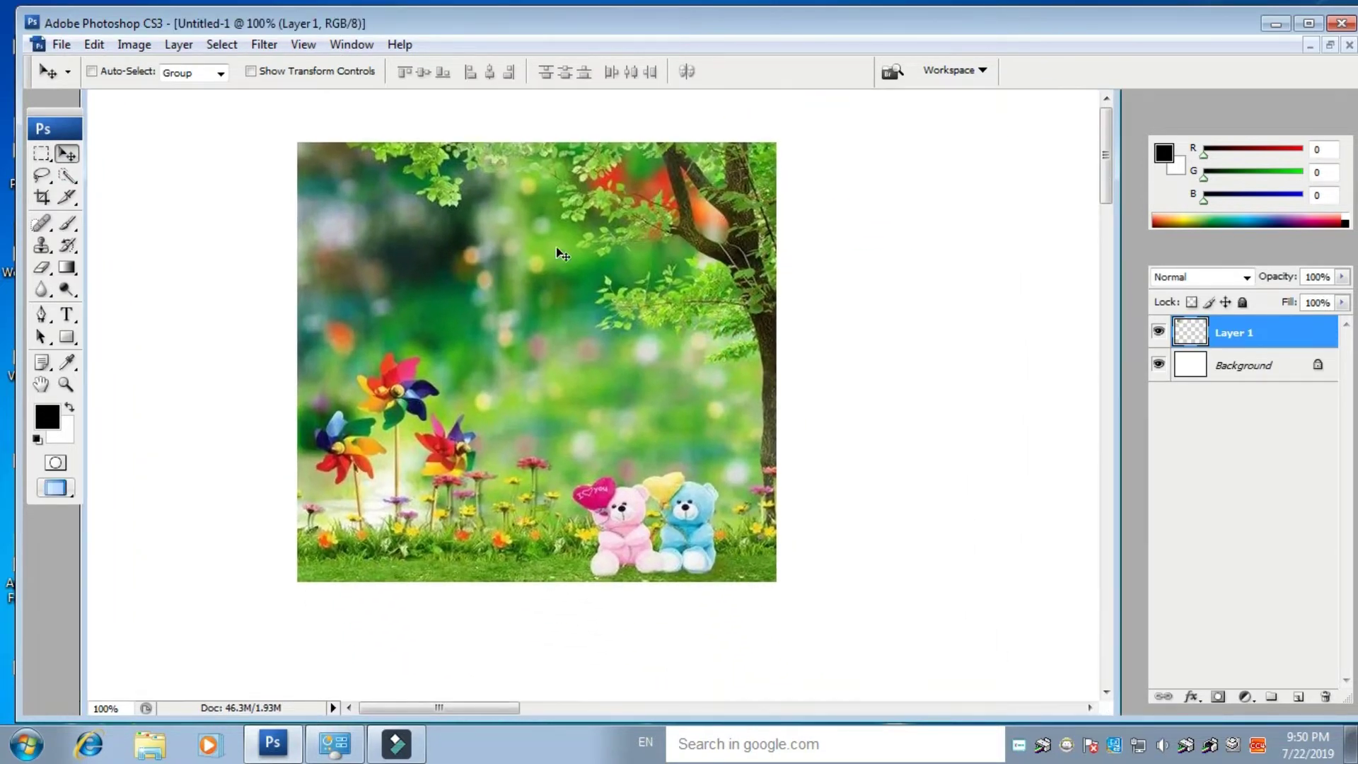
key(ctrl+minus)
key(ctrl+minus)
key(ctrl+minus)
key(ctrl+minus)
key(ctrl+minus)
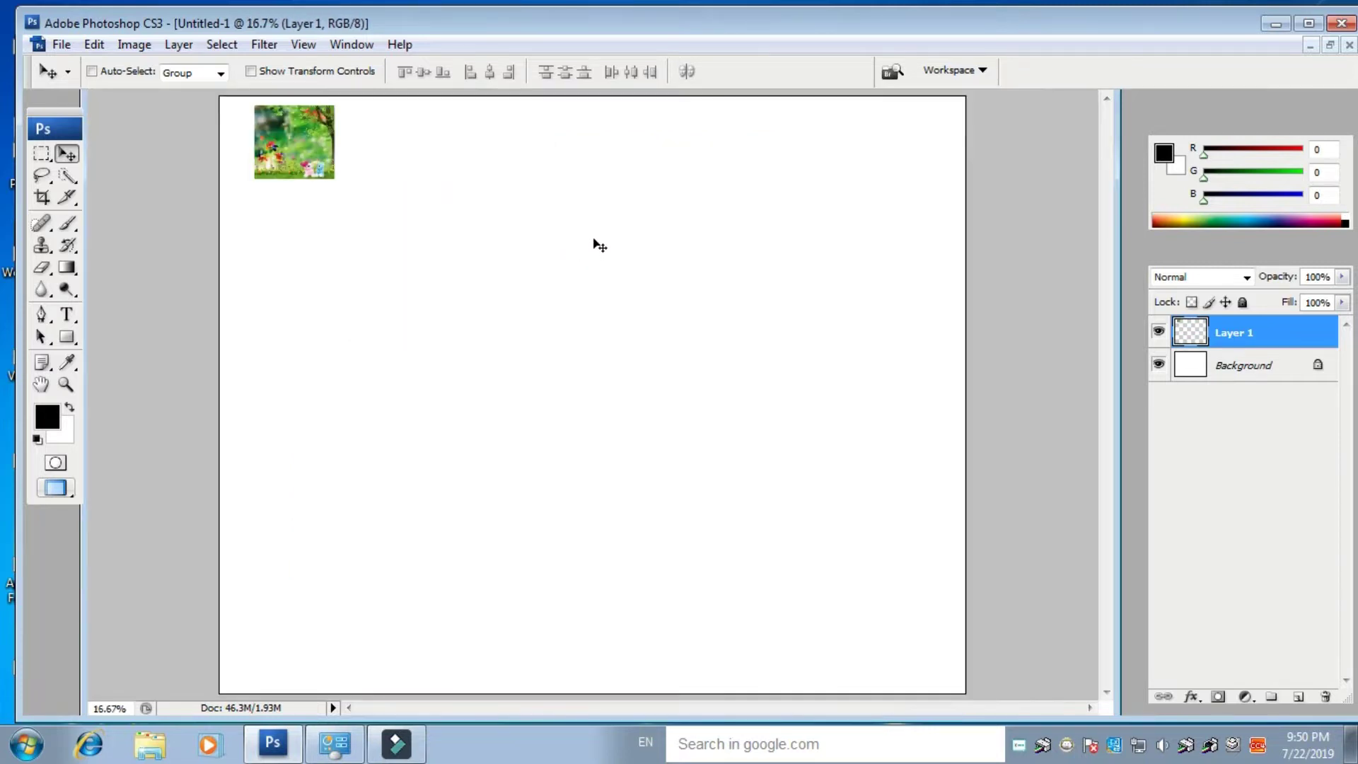
drag(312, 146, 276, 137)
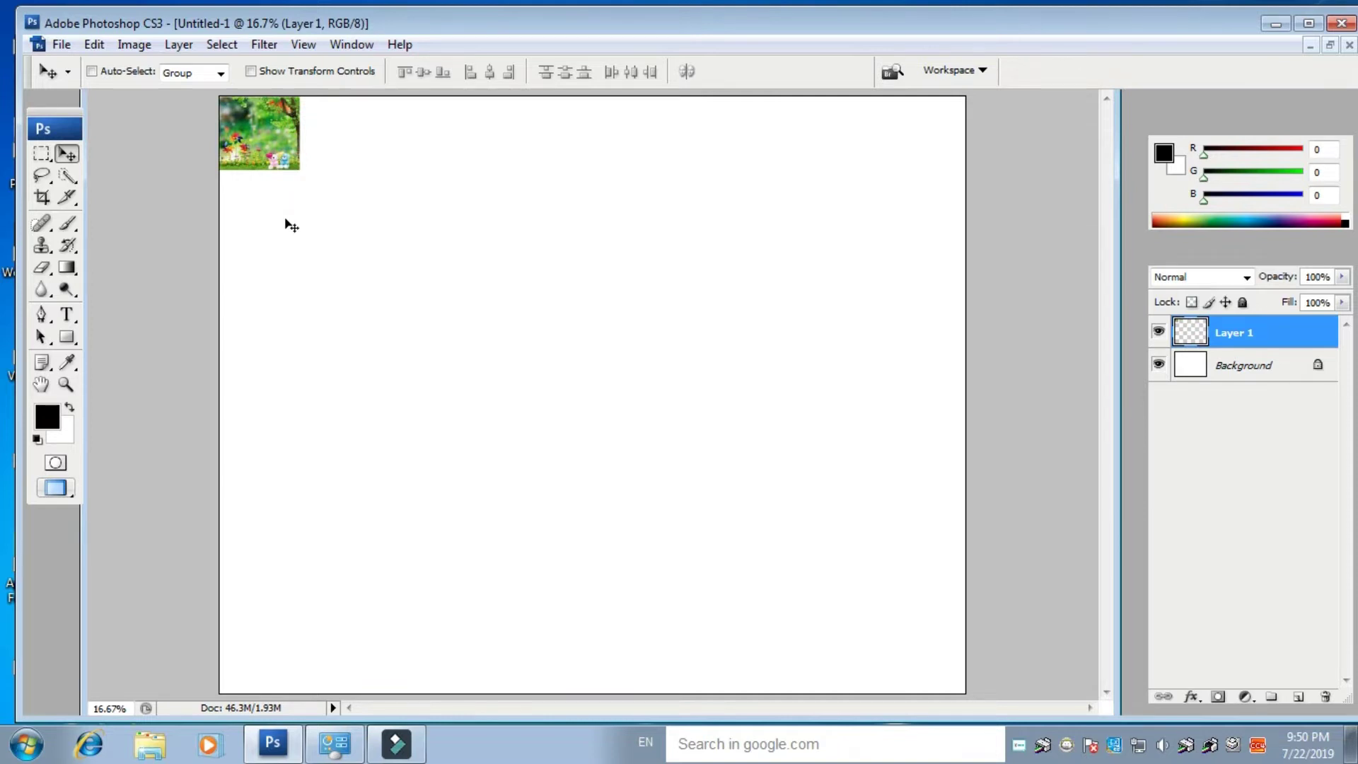
- Stretch the park layer to about 958.9% width and 831.7% height so it covers the whole canvas
key(ctrl+t)
drag(302, 174, 986, 539)
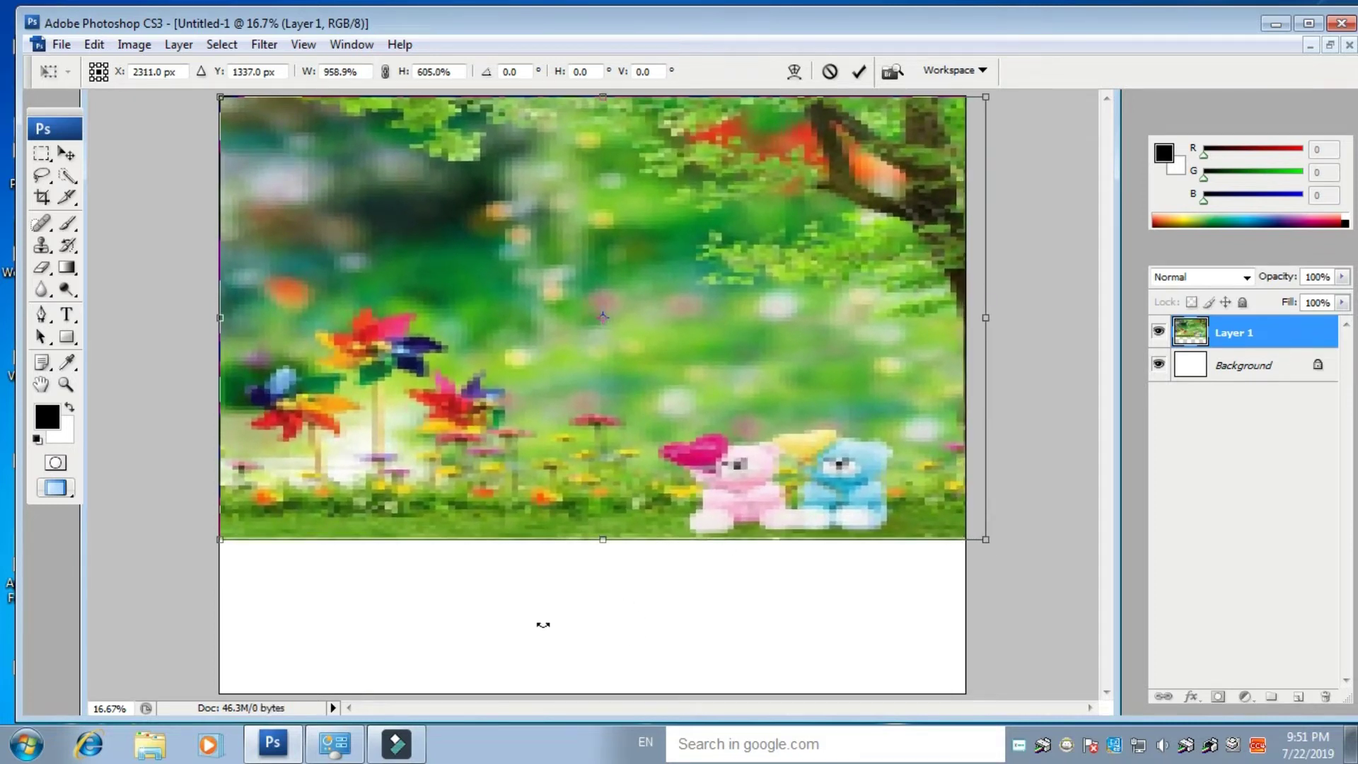
drag(603, 544, 617, 708)
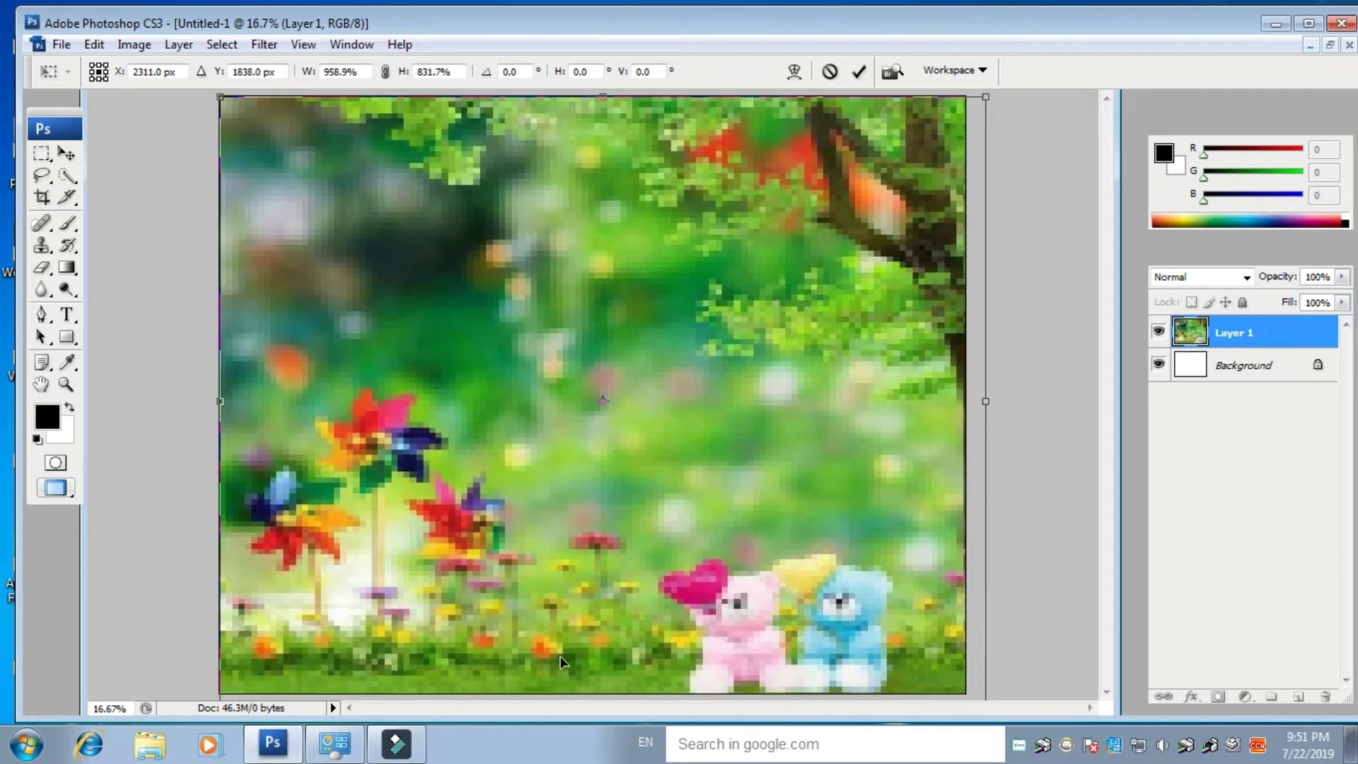
key(Return)
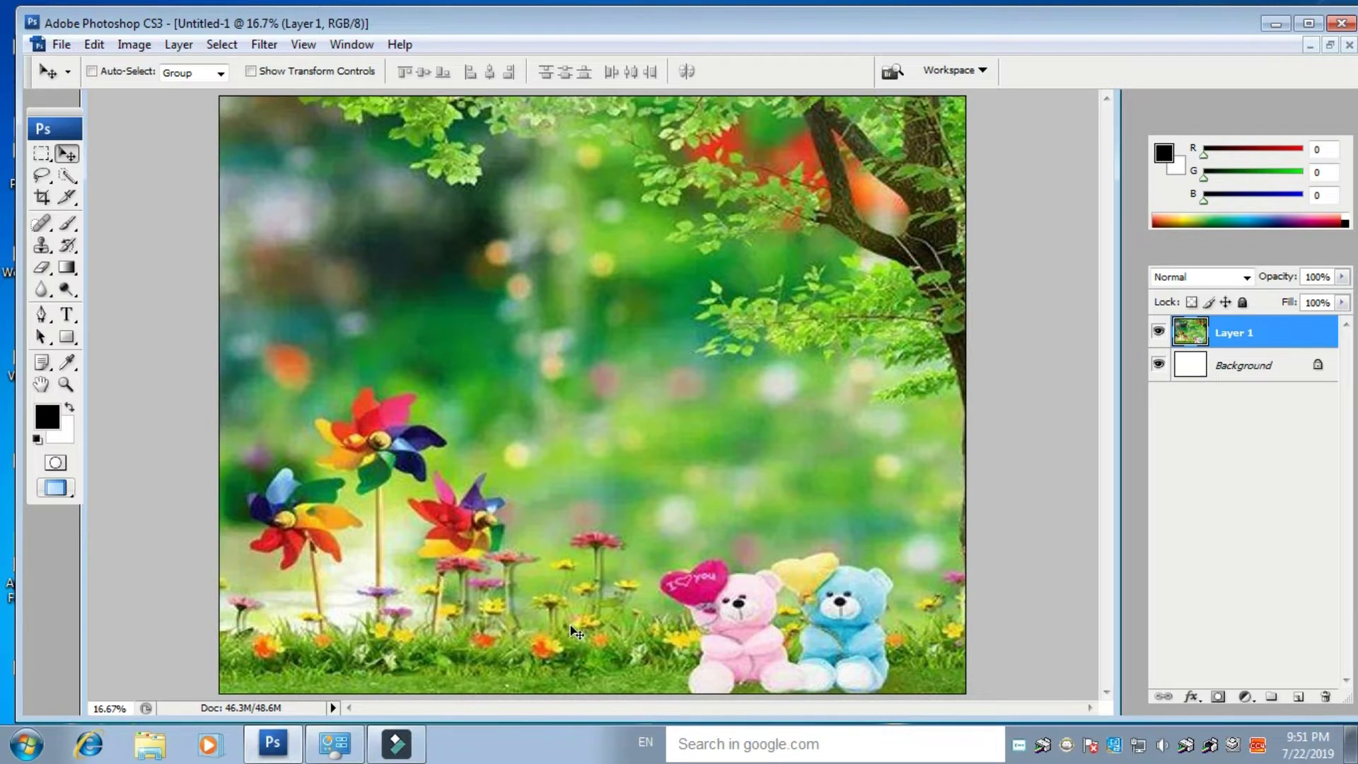
- Apply a Gaussian Blur with a radius of 64.6 pixels to the park layer
key(ctrl+minus)
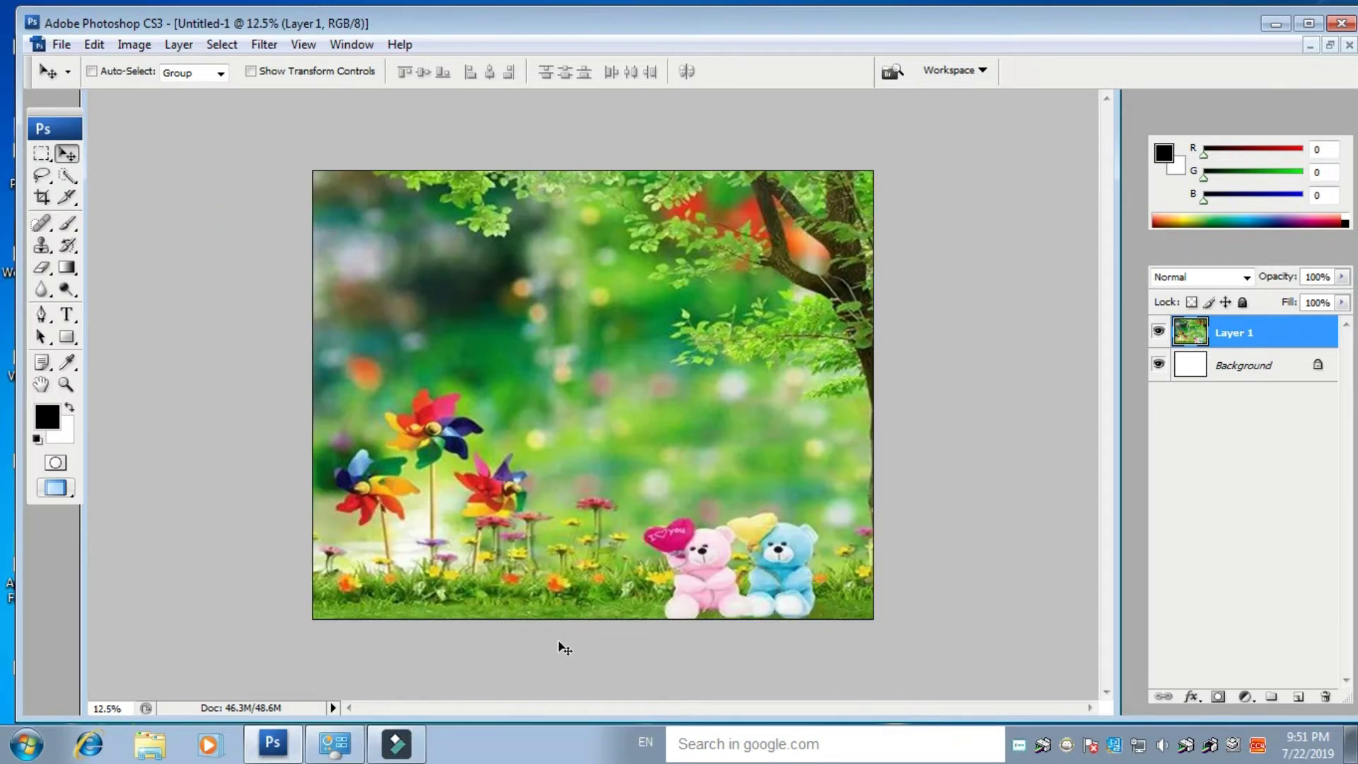
click(264, 44)
mouse_move(311, 246)
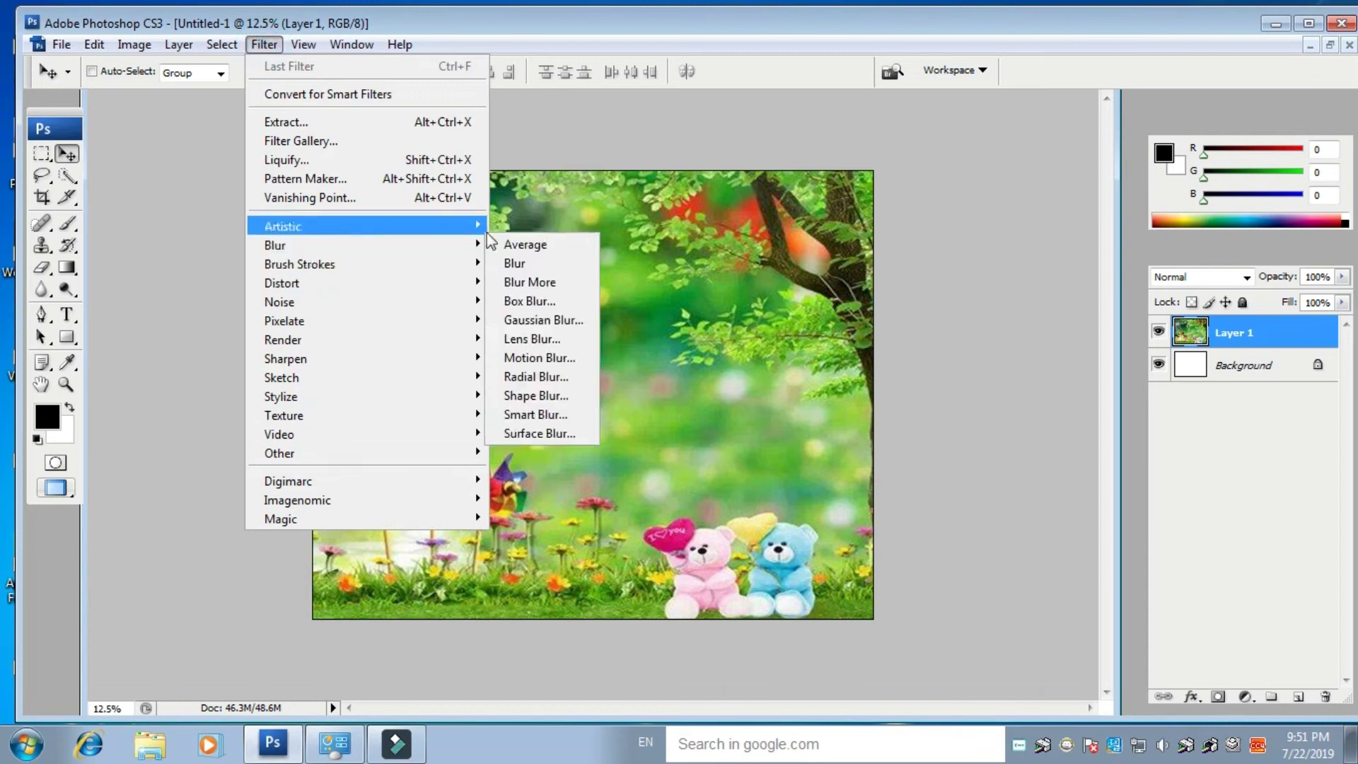
click(582, 326)
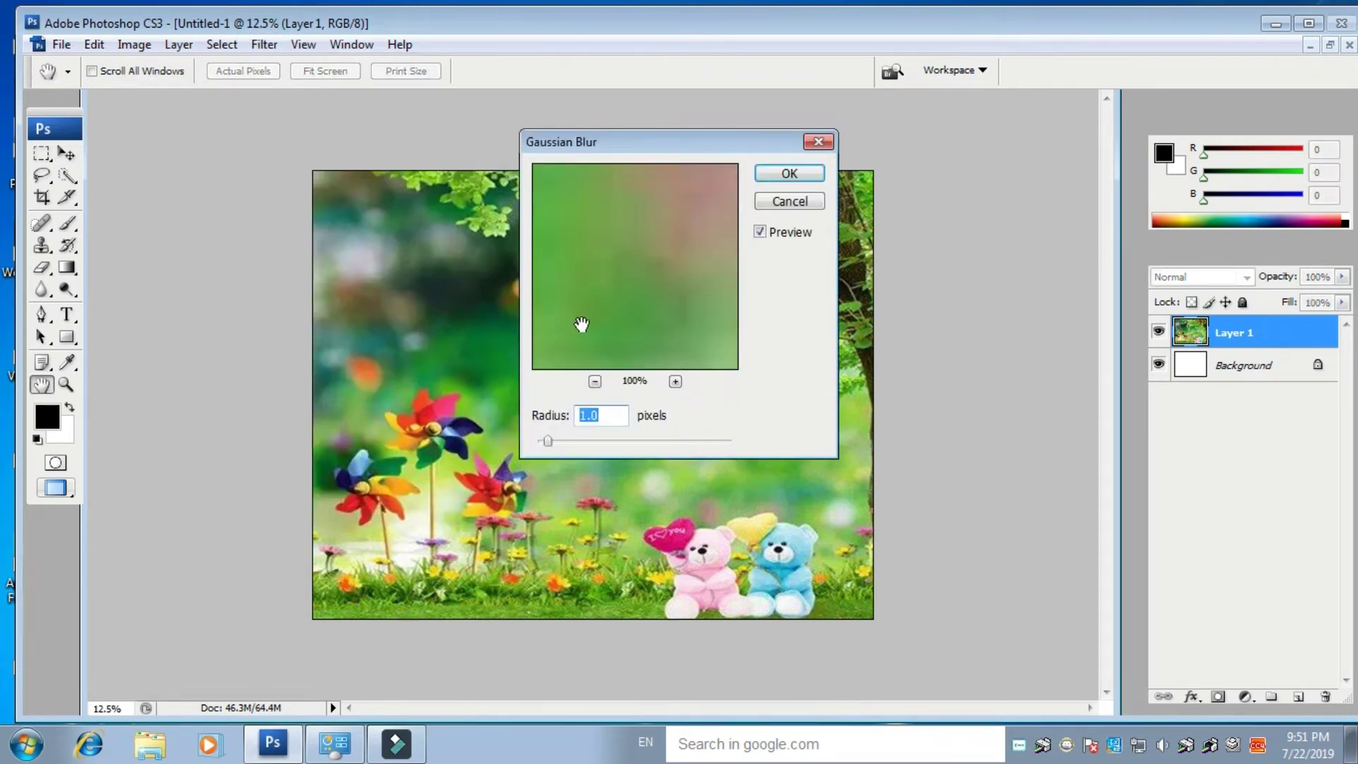
click(618, 440)
click(674, 441)
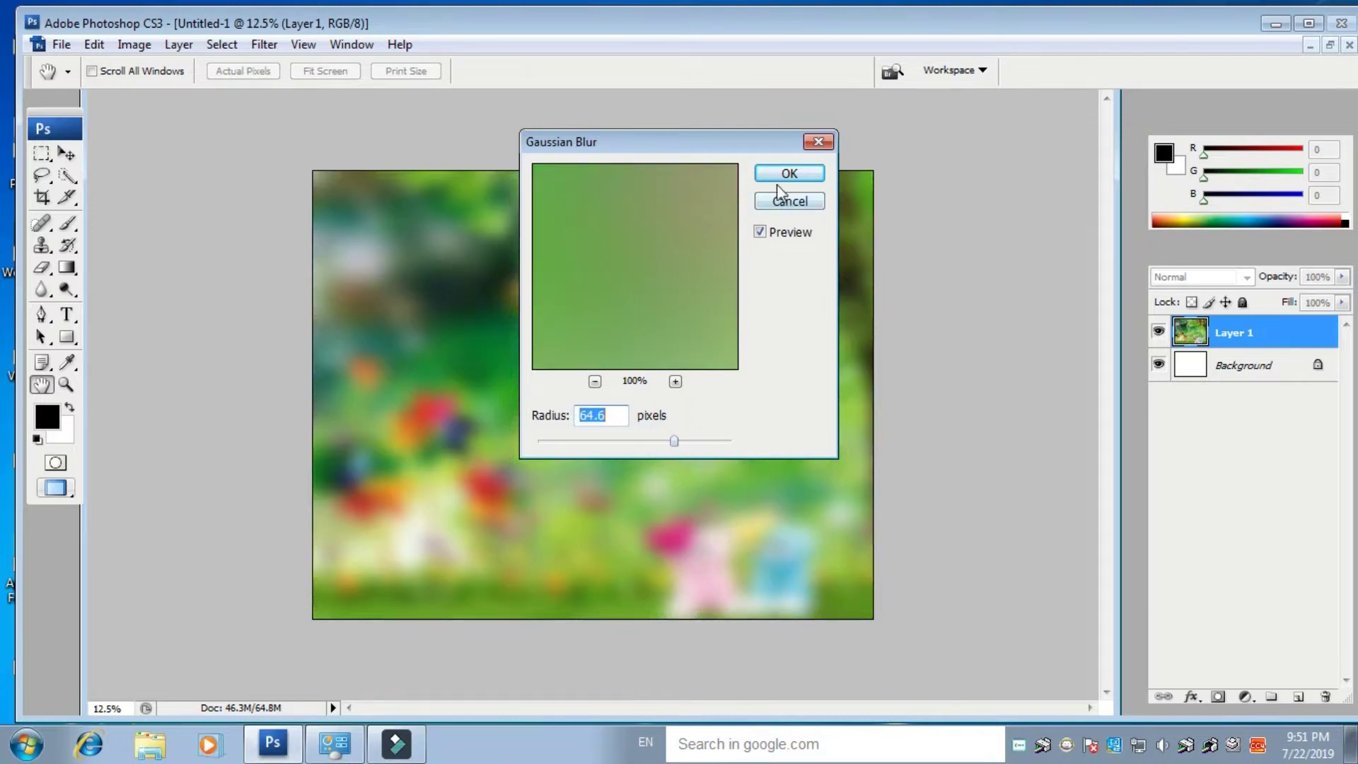
drag(685, 150, 770, 471)
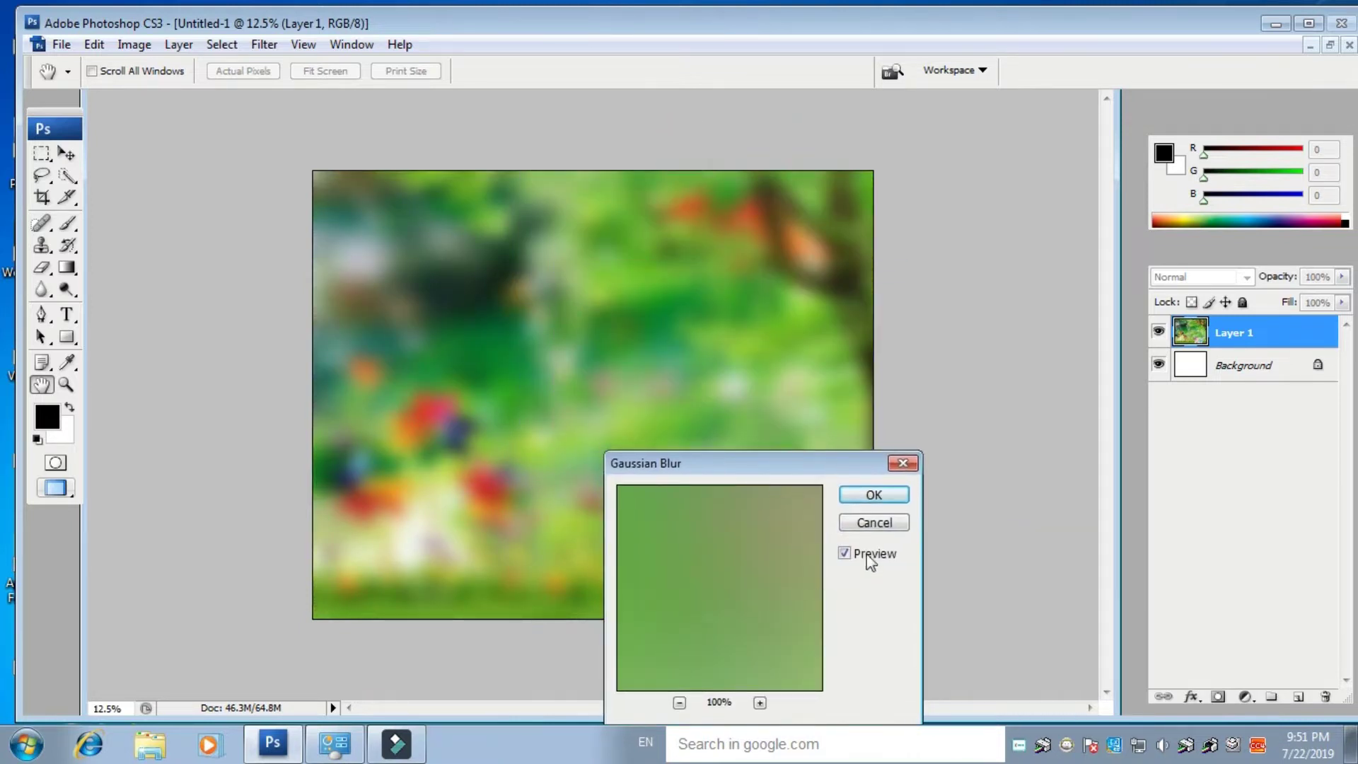
click(874, 495)
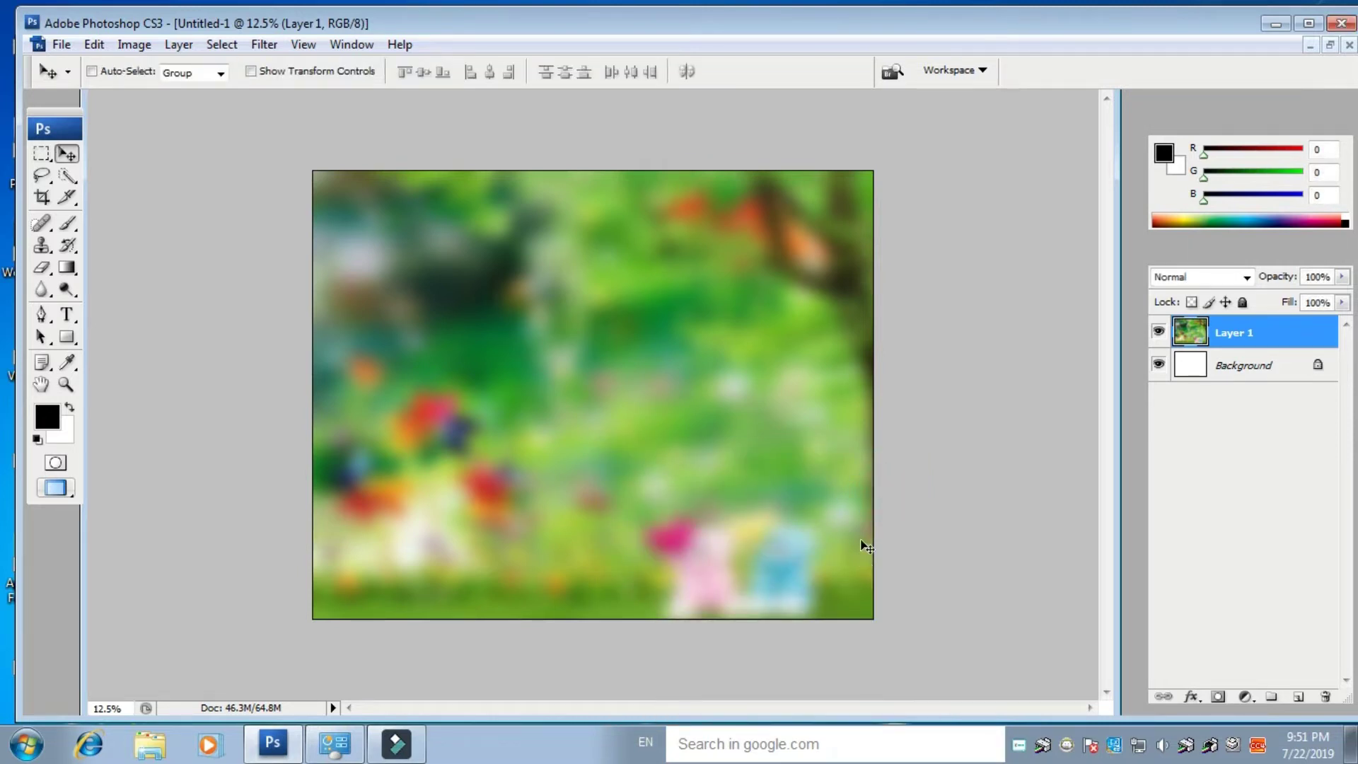
- Move the Untitled-1 document aside and close the original park background image
click(1330, 45)
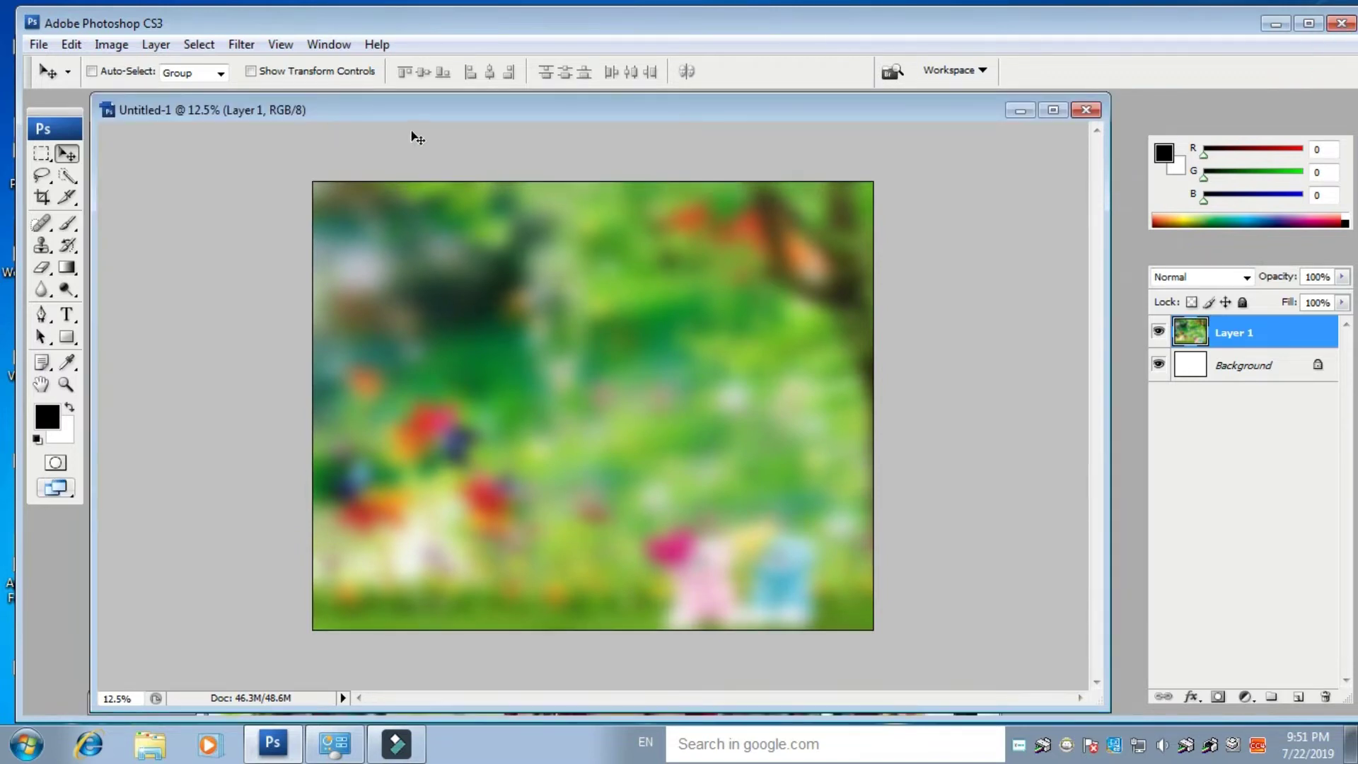
drag(391, 118, 830, 126)
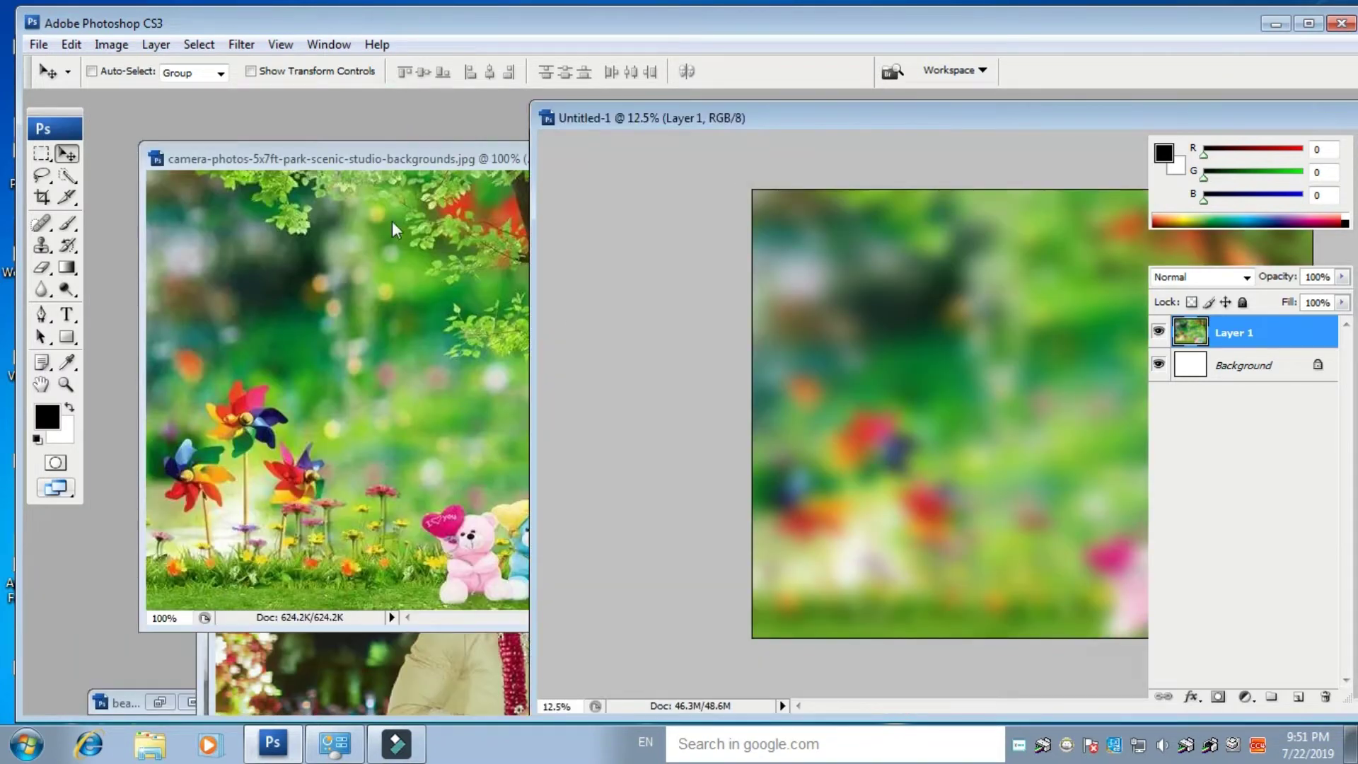
click(383, 167)
click(622, 159)
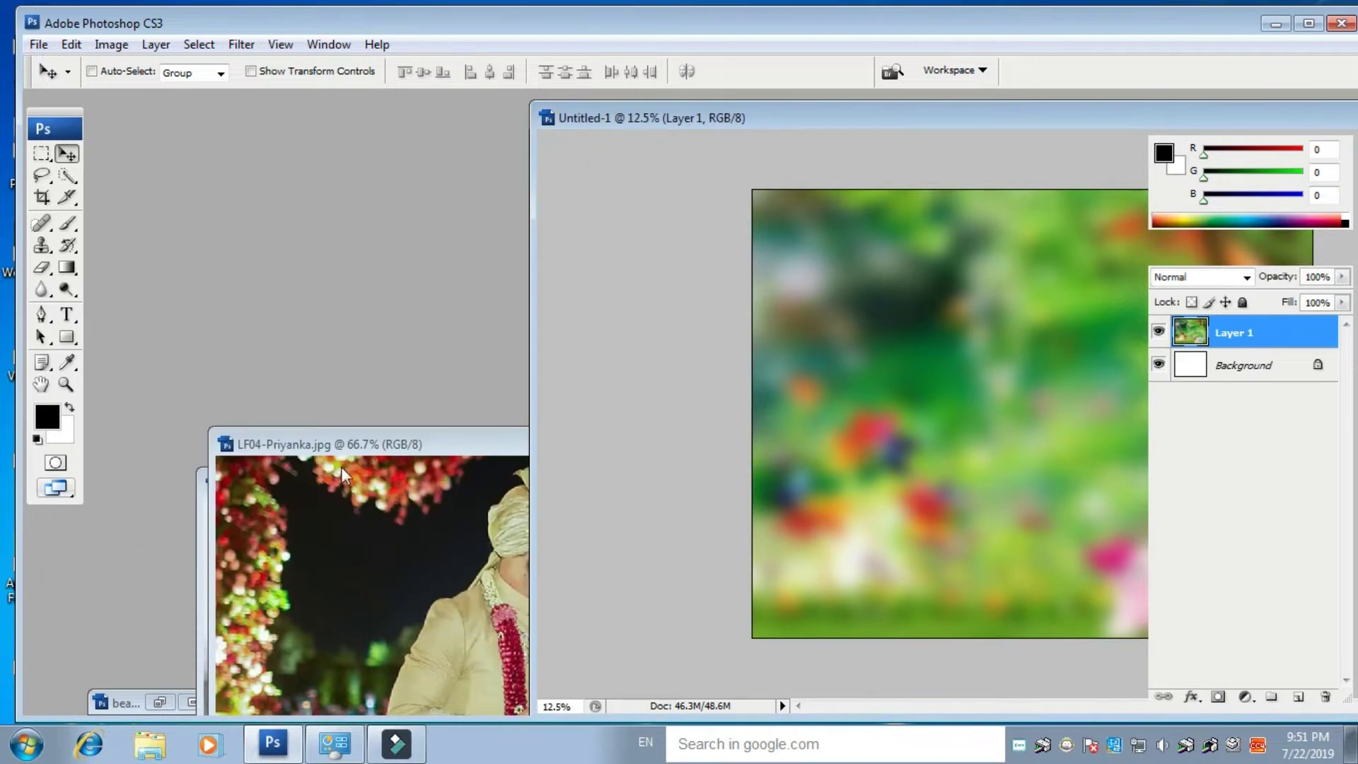
- Copy the wedding couple photo into Untitled-1 as a new layer and place it near the centre of the canvas
click(359, 564)
drag(592, 445, 321, 278)
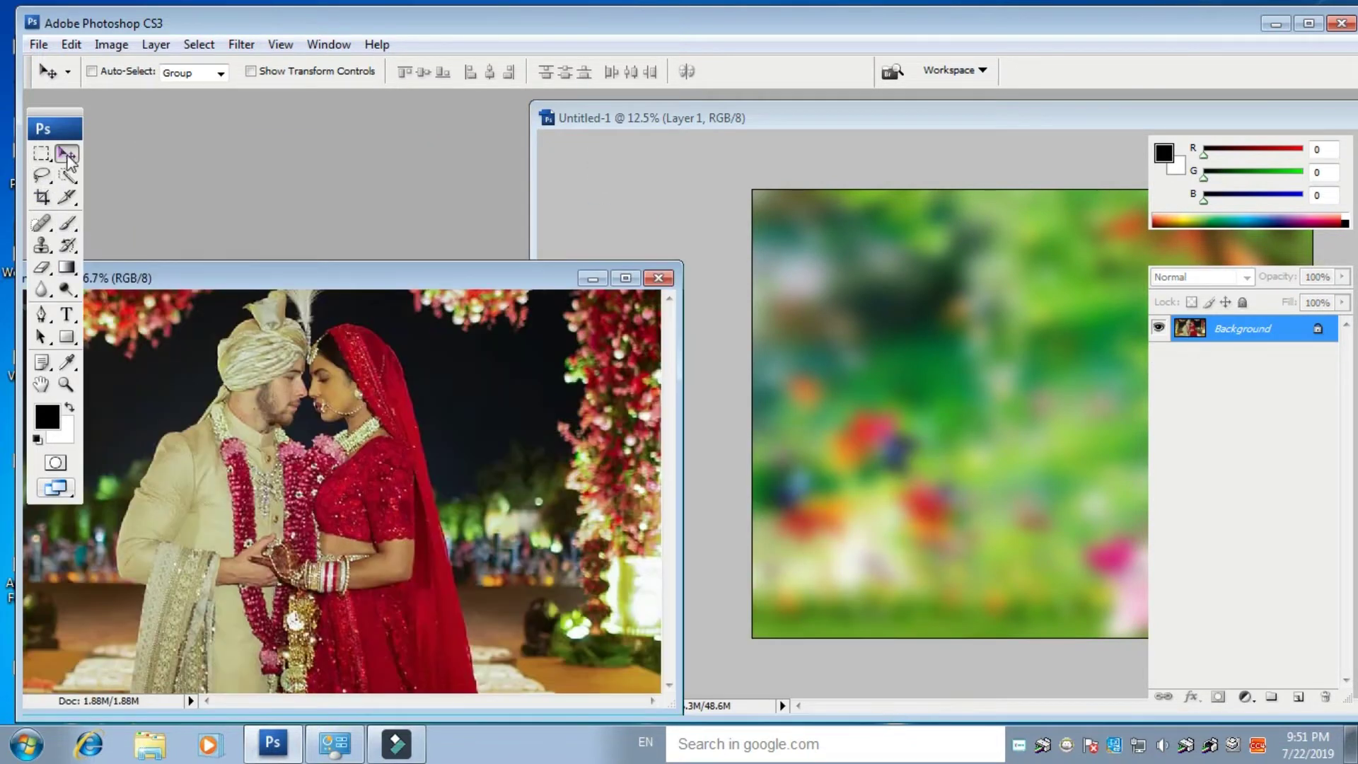
drag(244, 488, 941, 416)
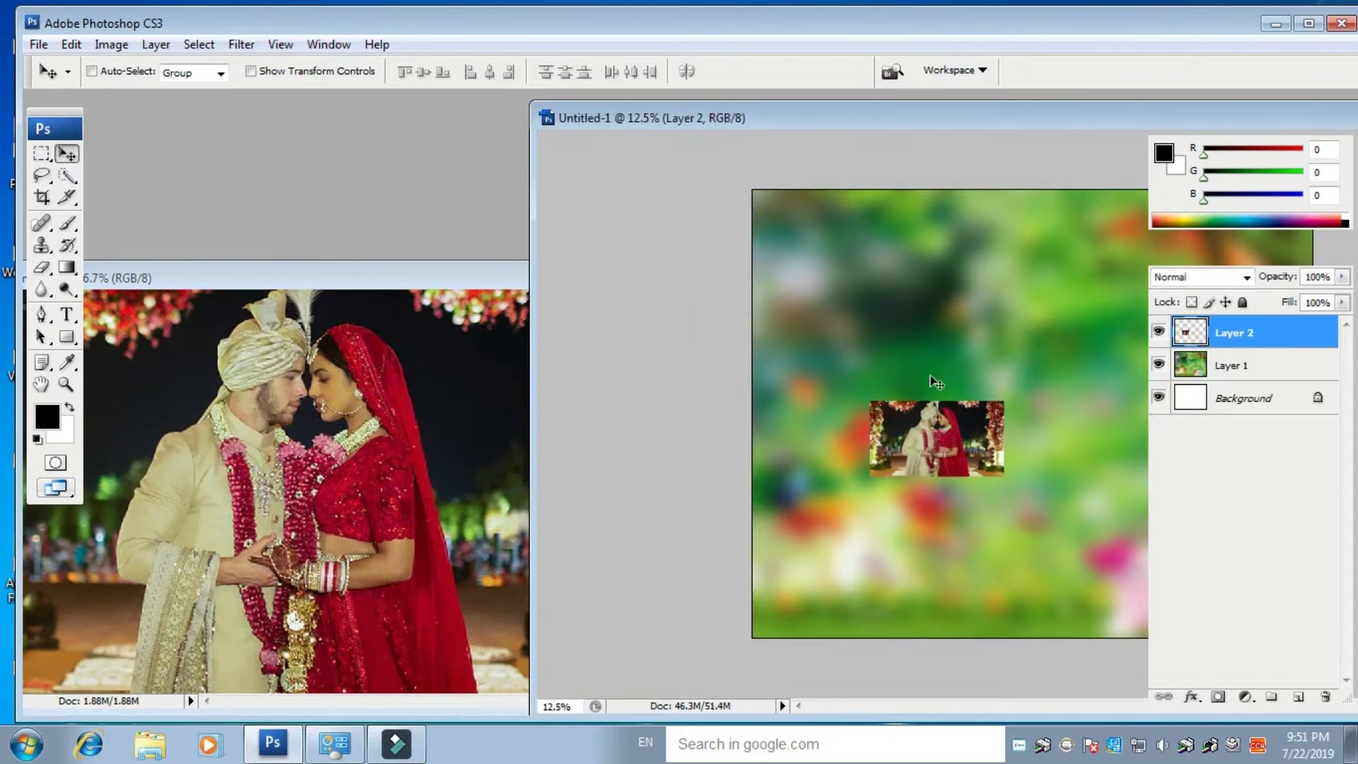
drag(908, 129, 508, 129)
drag(556, 455, 622, 433)
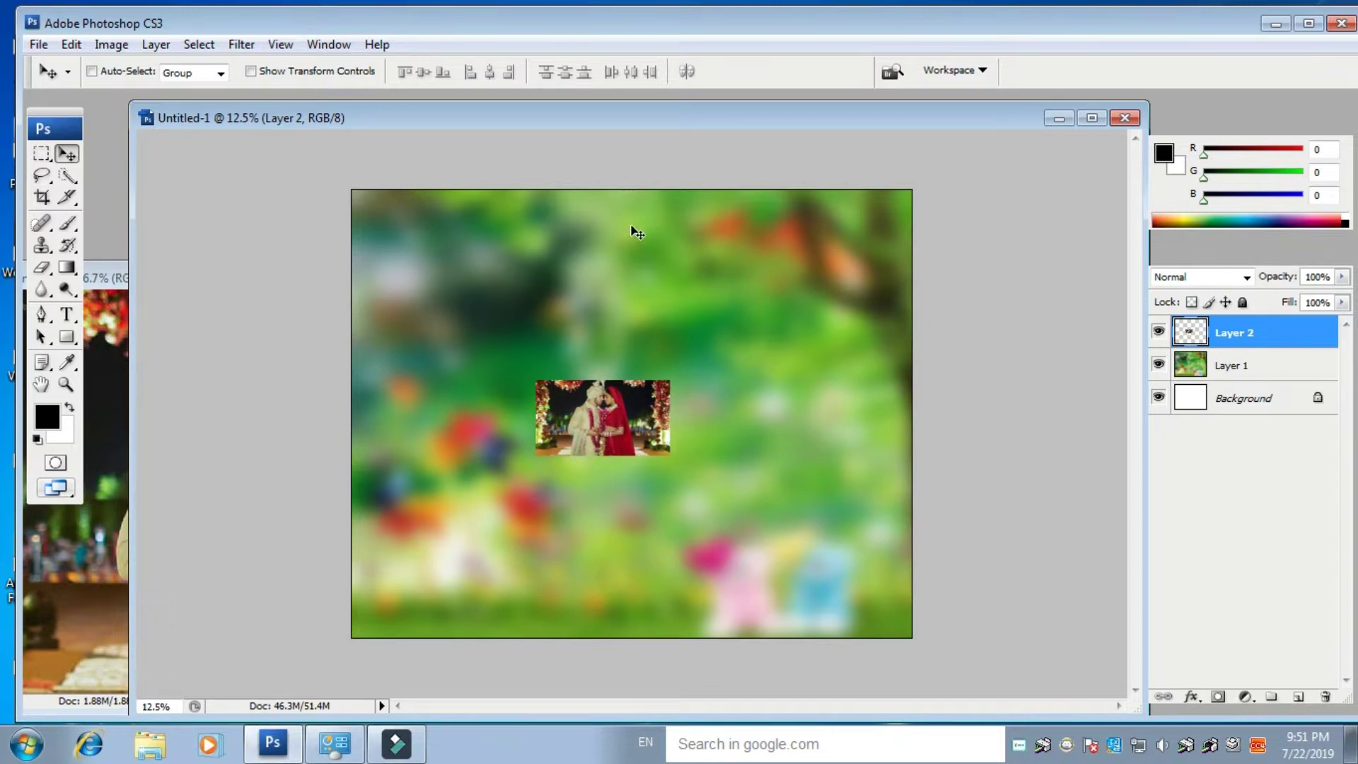
- Scale the couple photo layer proportionally to about 317.6% and centre it over the blurred park background
key(ctrl+t)
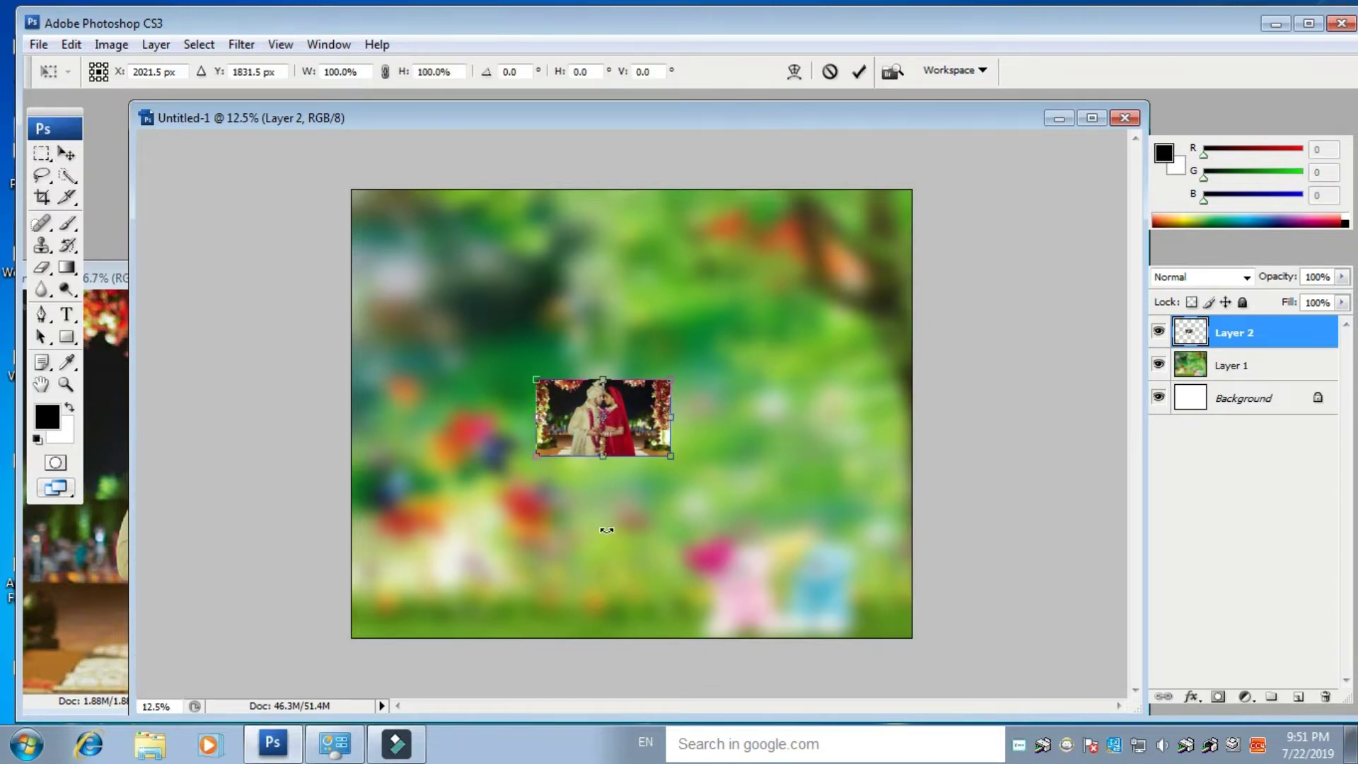
drag(674, 457, 963, 620)
drag(797, 563, 689, 486)
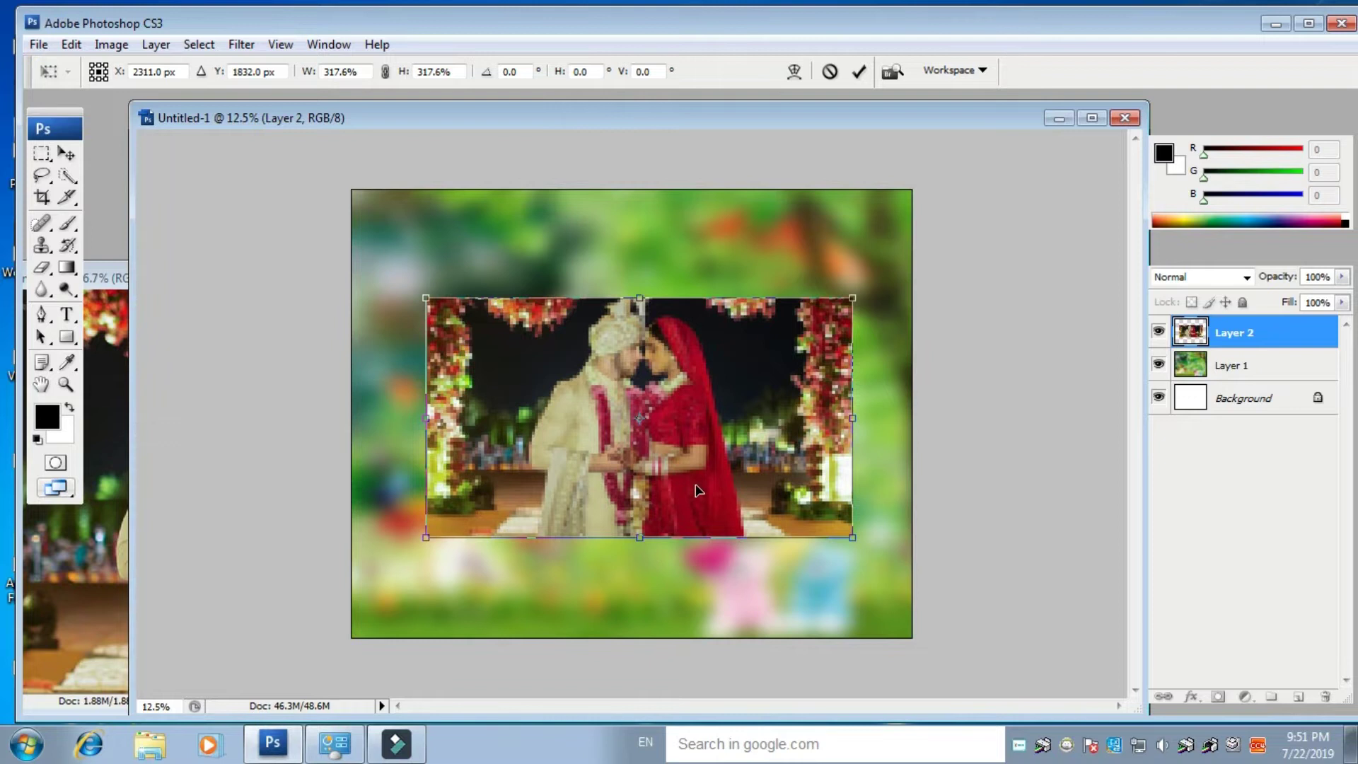
key(Return)
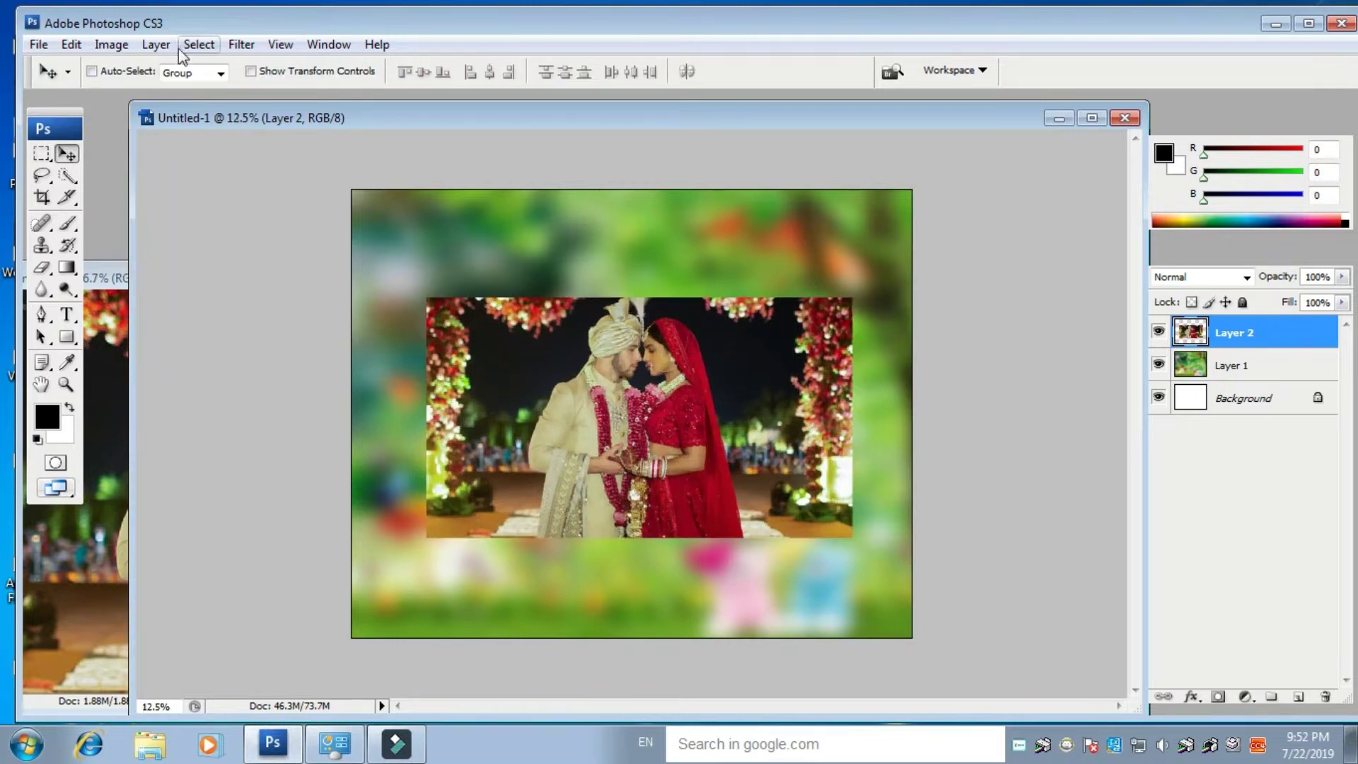
- Add a Hide All layer mask to the couple photo layer
click(155, 45)
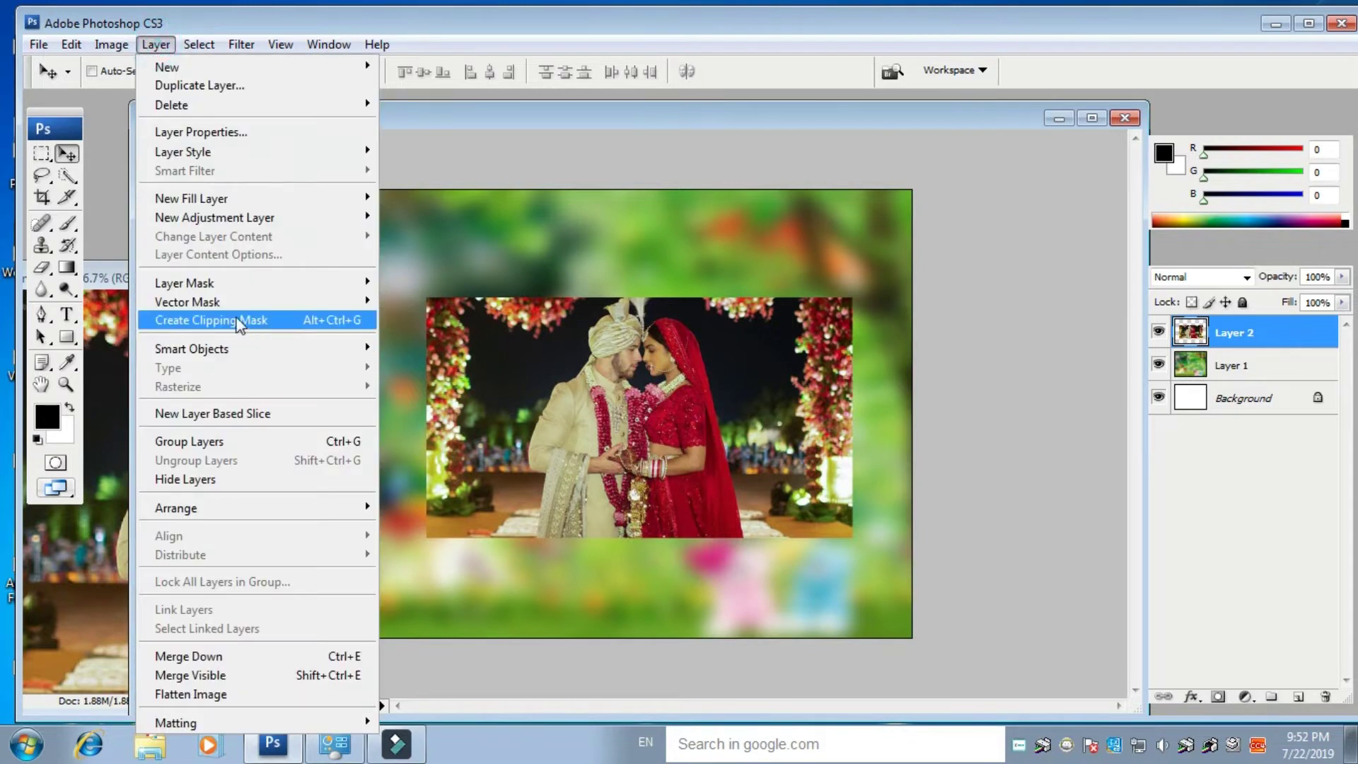
mouse_move(234, 289)
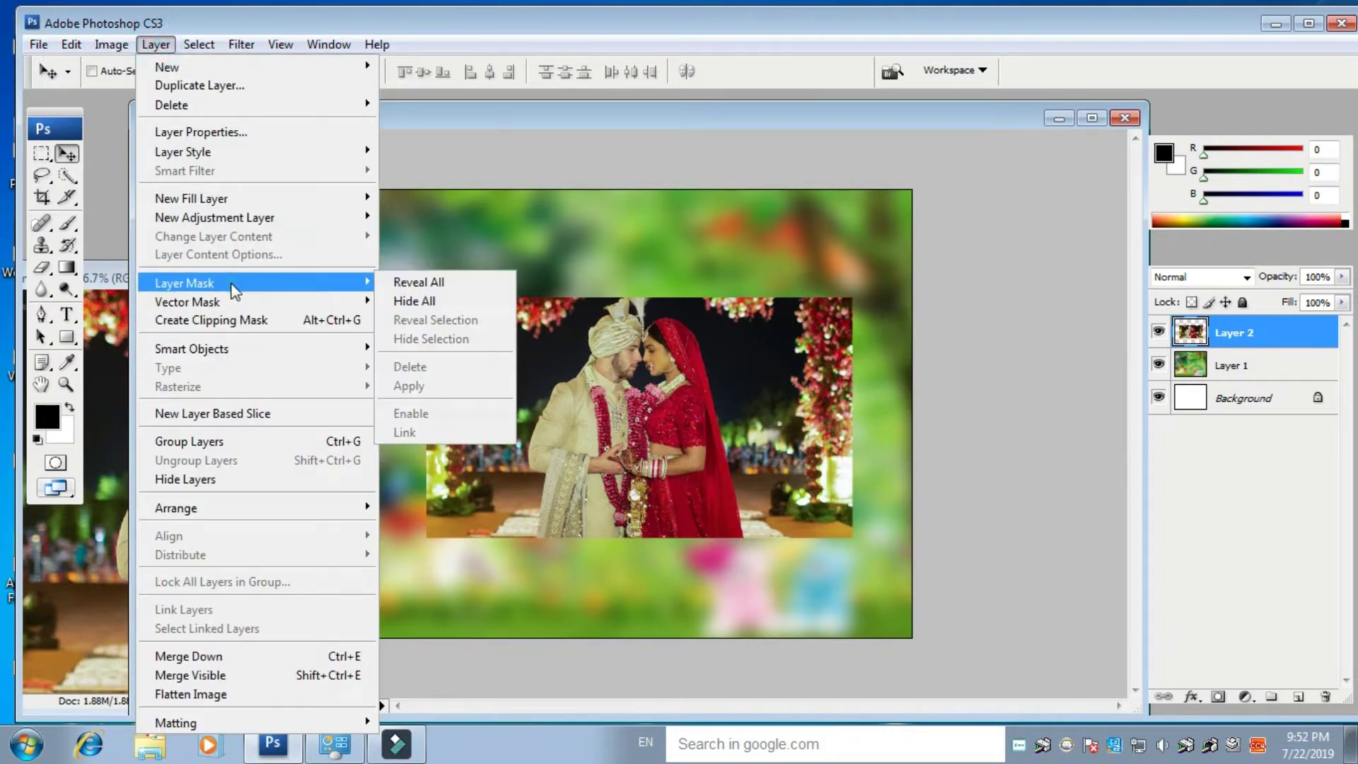
click(418, 301)
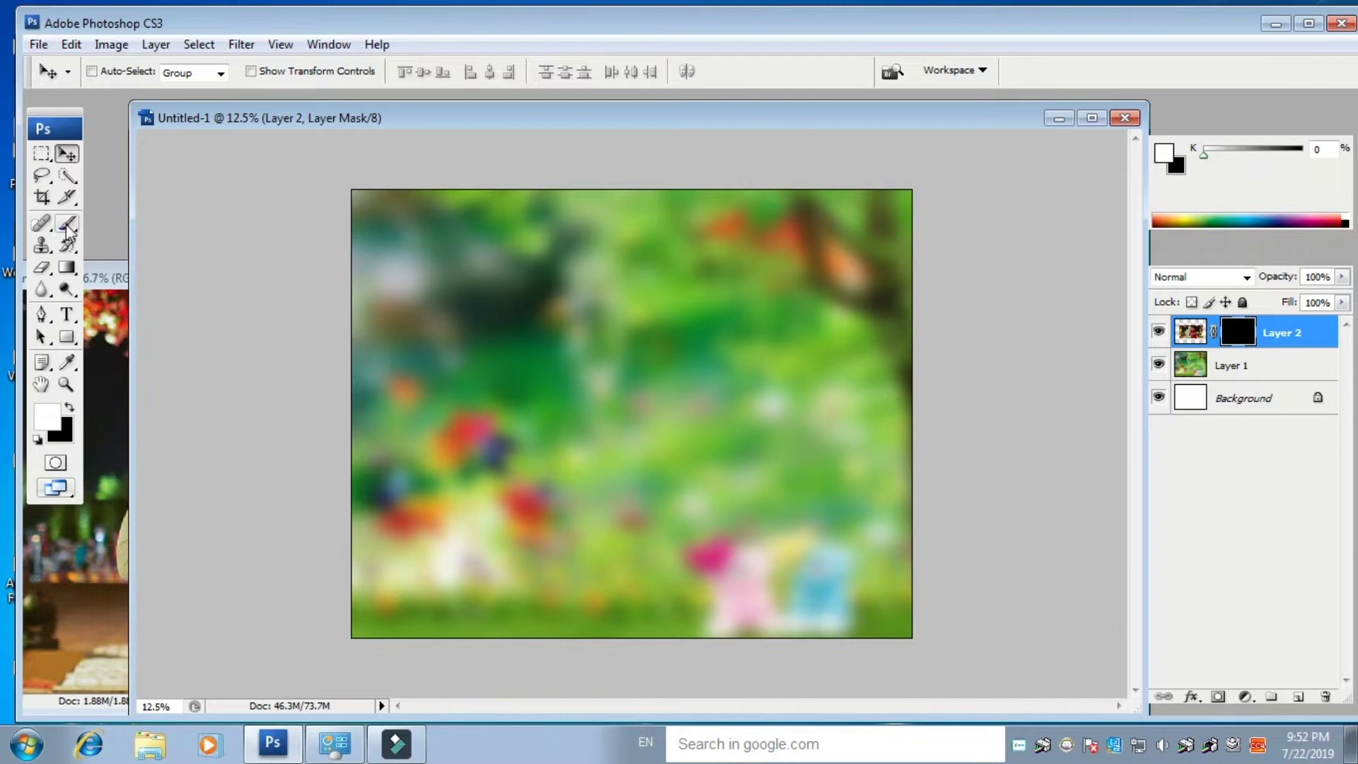
- Paint white on the couple layer's mask with a soft 900 px brush to reveal only the couple
click(67, 224)
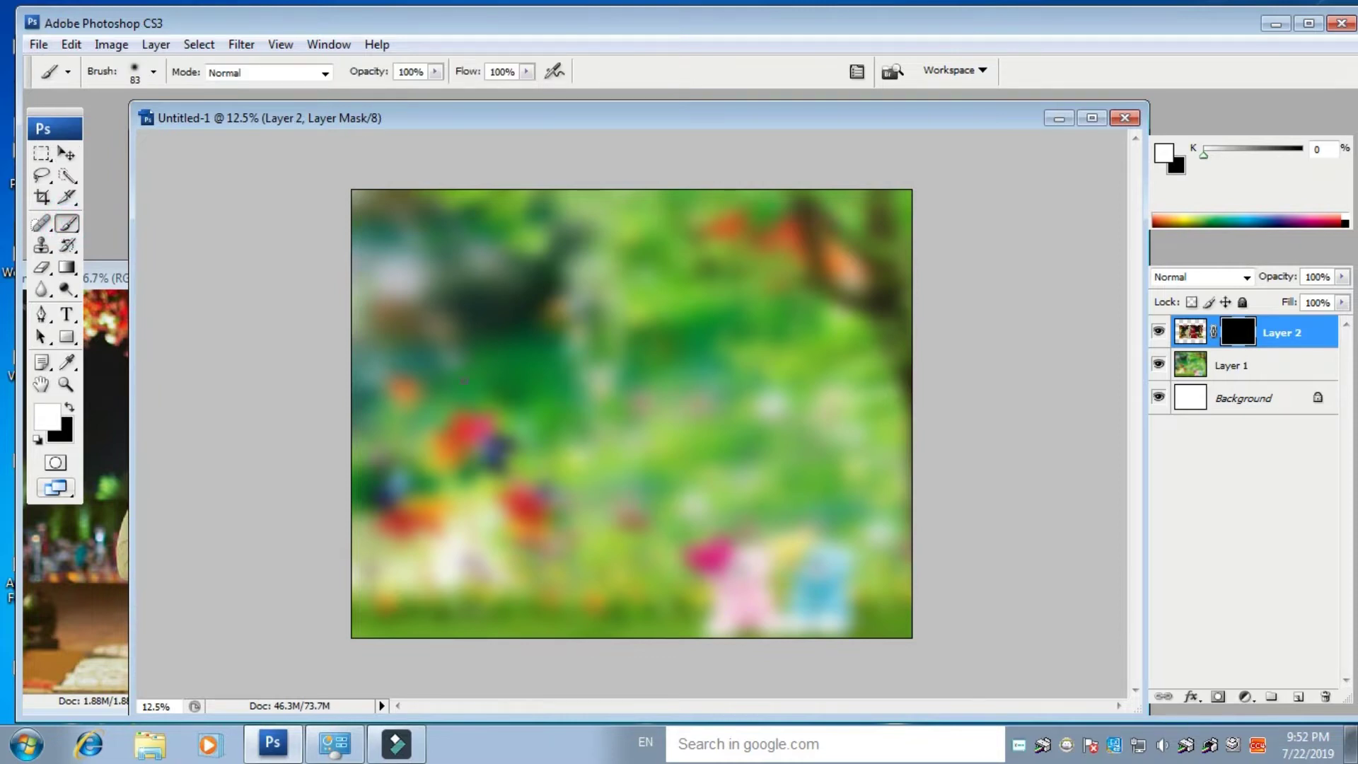
key(bracketright)
key(bracketright)
key(bracketright)
key(bracketright)
key(bracketright)
key(bracketright)
key(bracketright)
click(622, 389)
mouse_move(623, 388)
mouse_down()
mouse_move(626, 351)
mouse_move(606, 337)
mouse_move(630, 323)
mouse_move(656, 346)
mouse_move(616, 356)
mouse_move(607, 423)
mouse_move(670, 444)
mouse_move(684, 464)
mouse_move(658, 491)
mouse_move(596, 488)
mouse_move(564, 468)
mouse_move(556, 433)
mouse_move(596, 430)
mouse_move(605, 373)
mouse_move(608, 393)
mouse_move(617, 368)
mouse_move(616, 403)
mouse_move(647, 370)
mouse_move(631, 345)
mouse_move(605, 366)
mouse_move(626, 358)
mouse_move(670, 416)
mouse_move(658, 498)
mouse_move(601, 496)
mouse_move(581, 476)
mouse_move(585, 445)
mouse_move(632, 414)
mouse_move(606, 387)
mouse_move(523, 513)
mouse_move(574, 501)
mouse_up()
- Transform the masked couple layer to about 99.7% and move it to the upper middle of the canvas, slightly right of centre
key(ctrl+t)
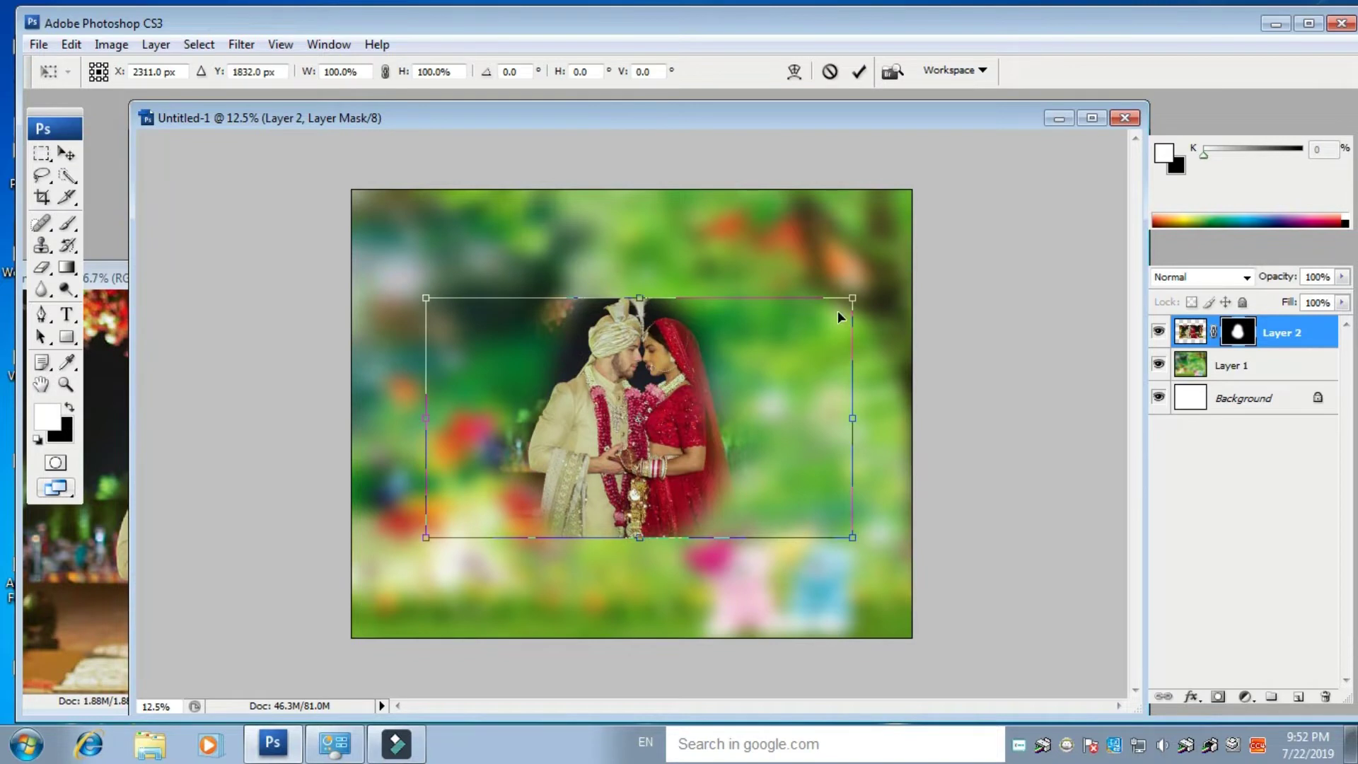
drag(859, 292, 911, 262)
mouse_move(708, 385)
mouse_down()
mouse_move(684, 375)
mouse_move(711, 367)
mouse_move(695, 369)
mouse_up()
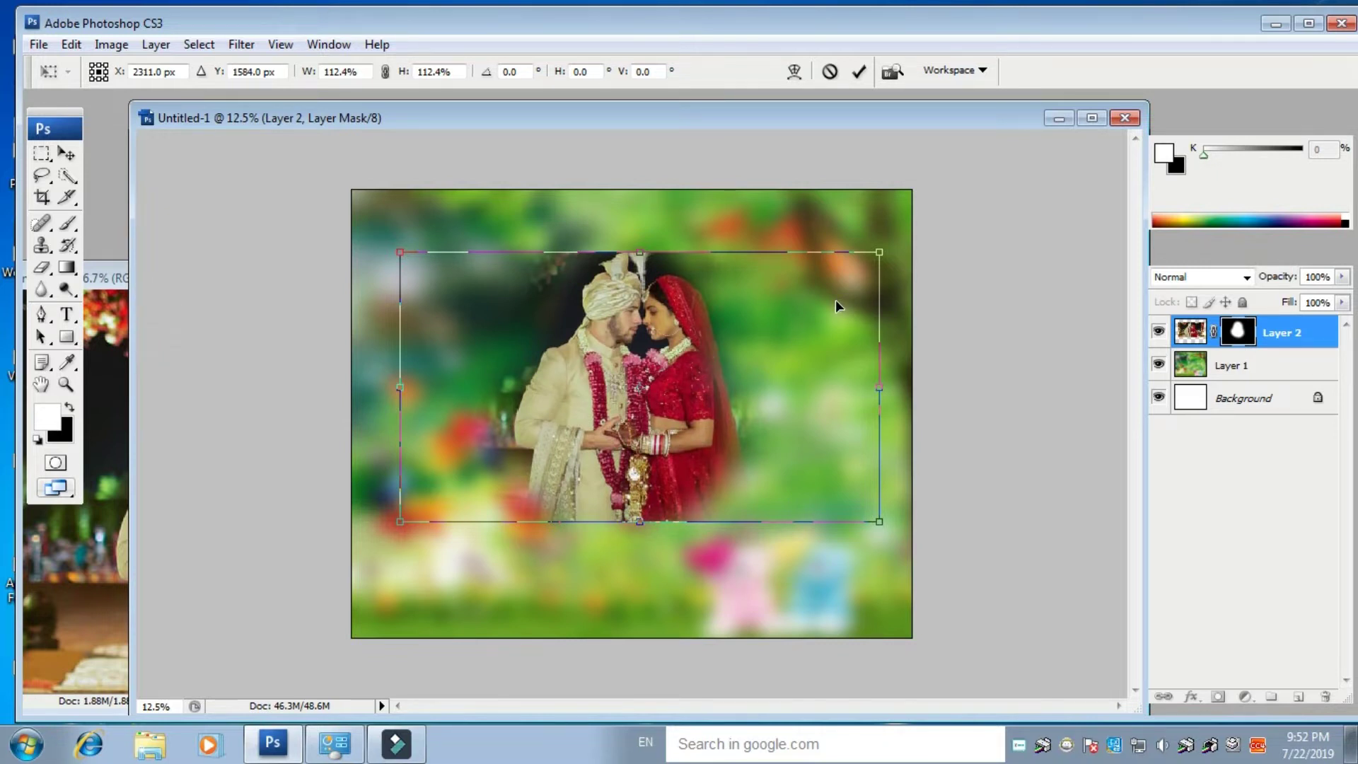
drag(879, 252, 823, 290)
drag(605, 394, 610, 326)
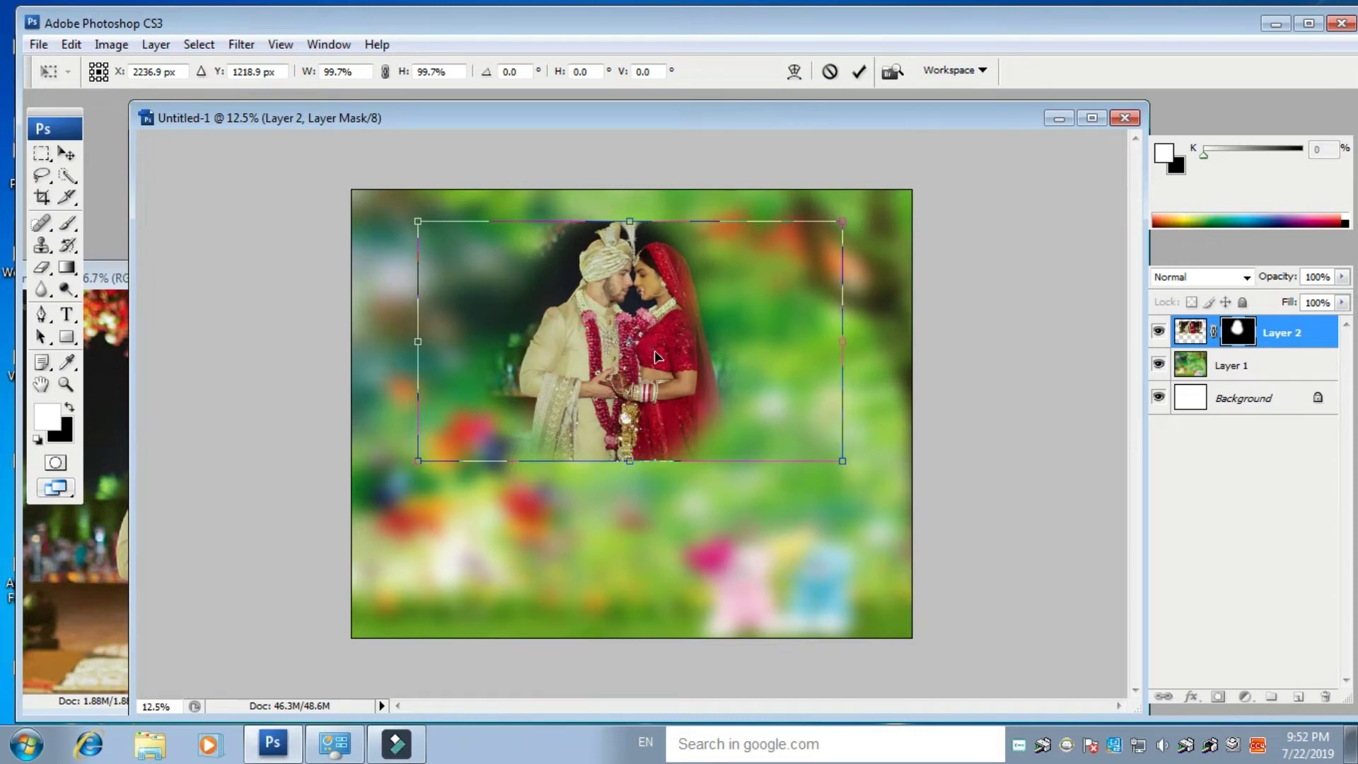
key(Return)
key(b)
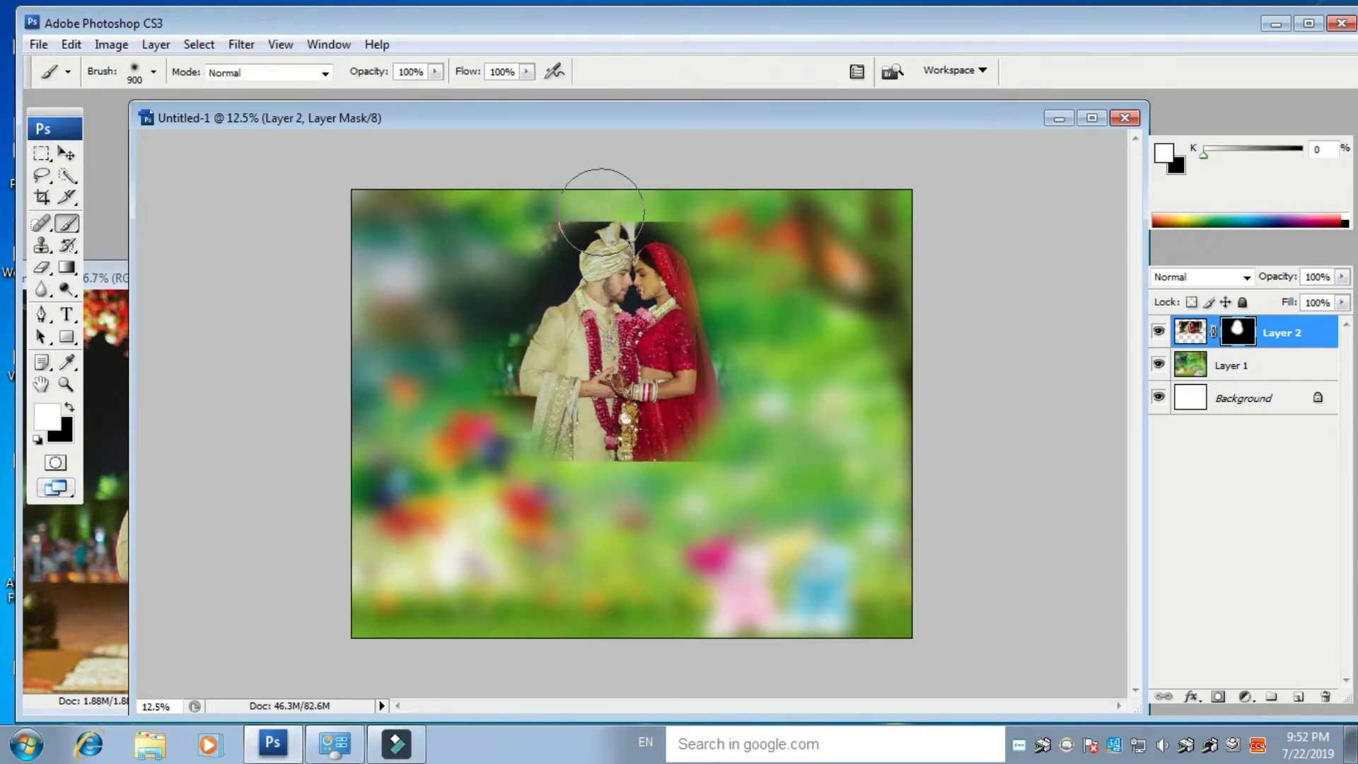
click(69, 154)
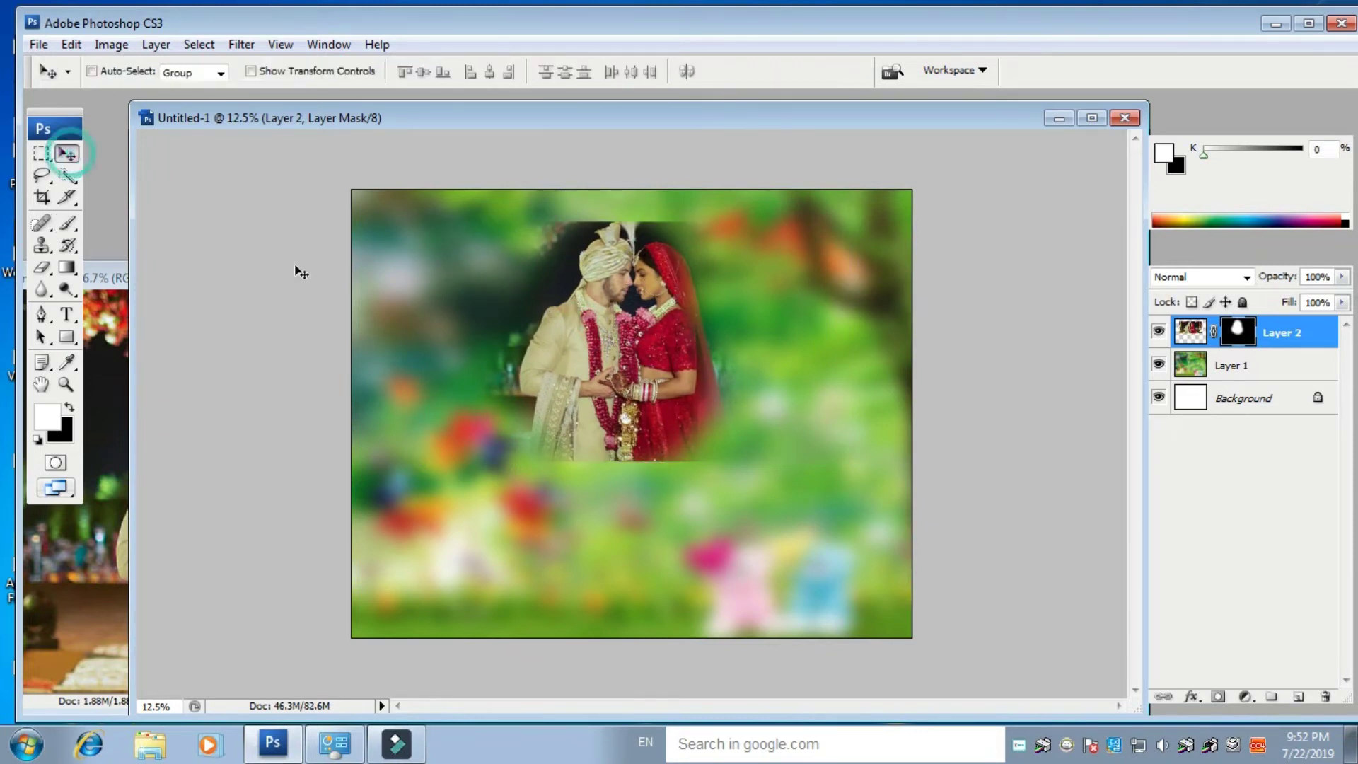
drag(596, 316, 633, 312)
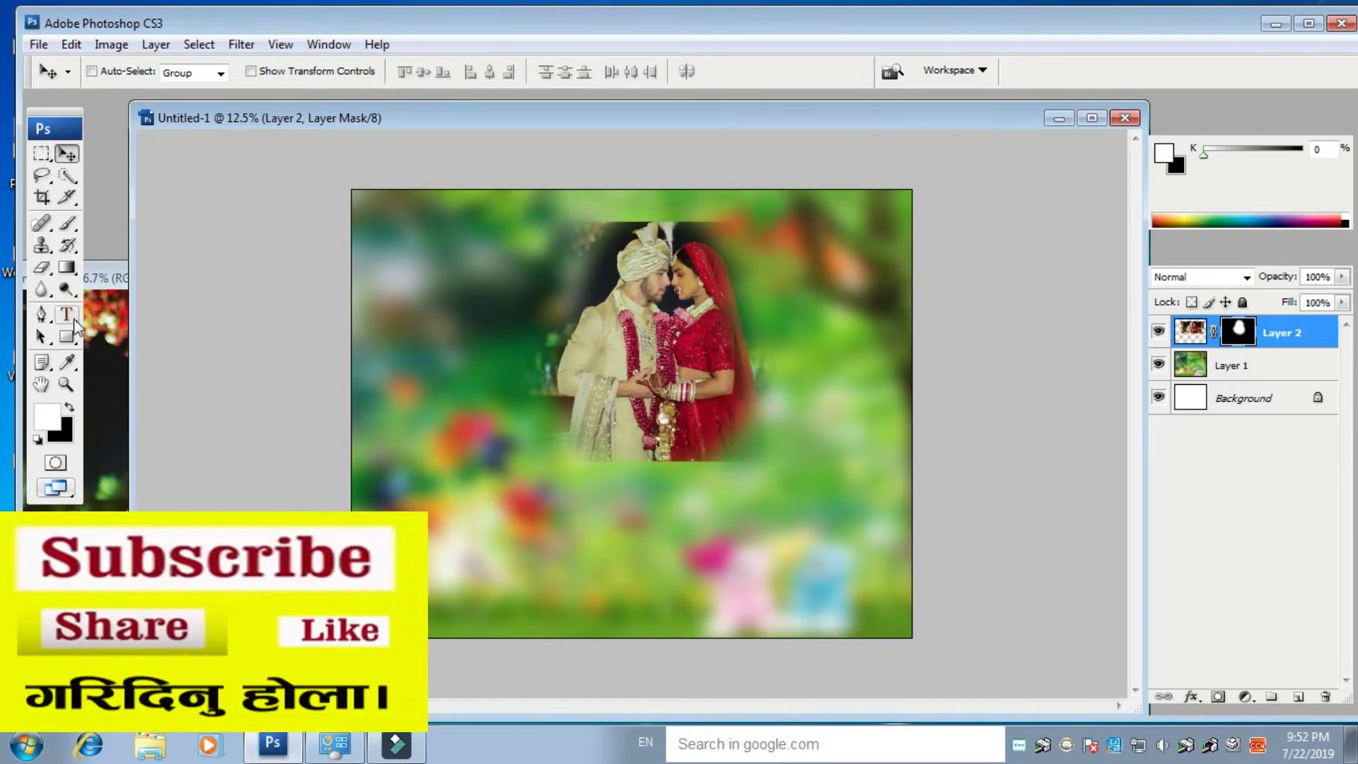
- Paint black on the couple layer's mask along the photo's lower and upper edges to fade the hard borders
click(70, 409)
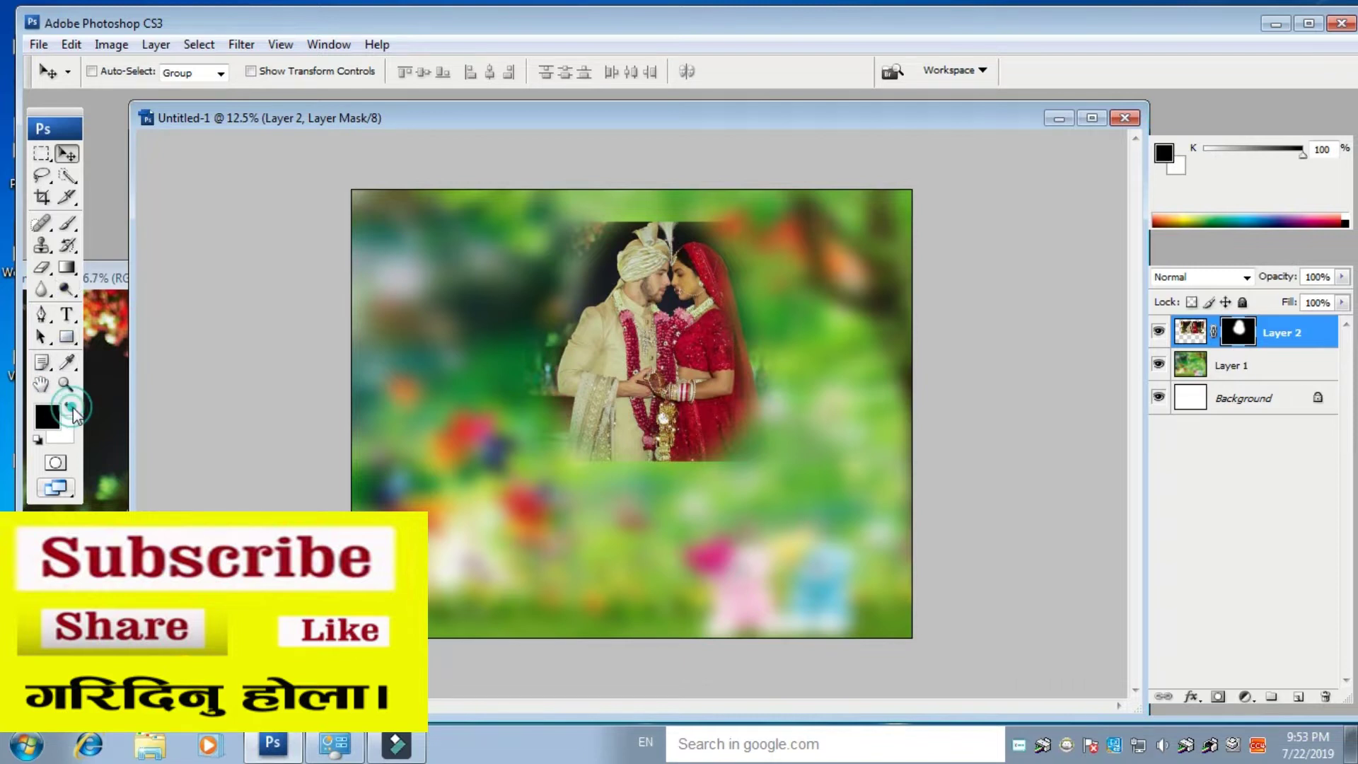
click(67, 224)
mouse_move(578, 467)
mouse_down()
mouse_move(738, 474)
mouse_move(750, 458)
mouse_move(707, 489)
mouse_move(623, 496)
mouse_move(543, 486)
mouse_move(532, 454)
mouse_move(551, 491)
mouse_up()
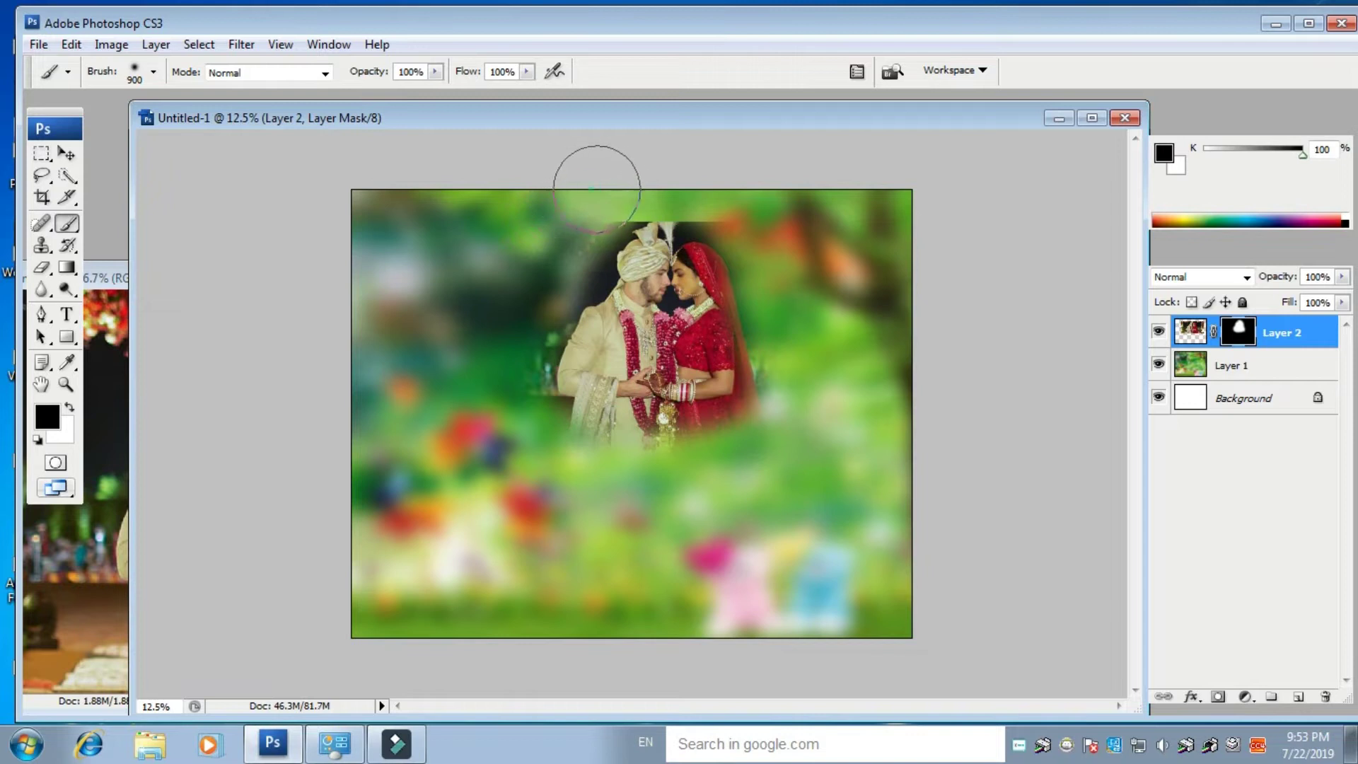
mouse_move(662, 181)
mouse_down()
mouse_move(682, 173)
mouse_move(716, 191)
mouse_up()
click(713, 185)
mouse_move(625, 177)
mouse_down()
mouse_move(584, 190)
mouse_move(632, 183)
mouse_move(534, 189)
mouse_up()
click(614, 181)
click(694, 172)
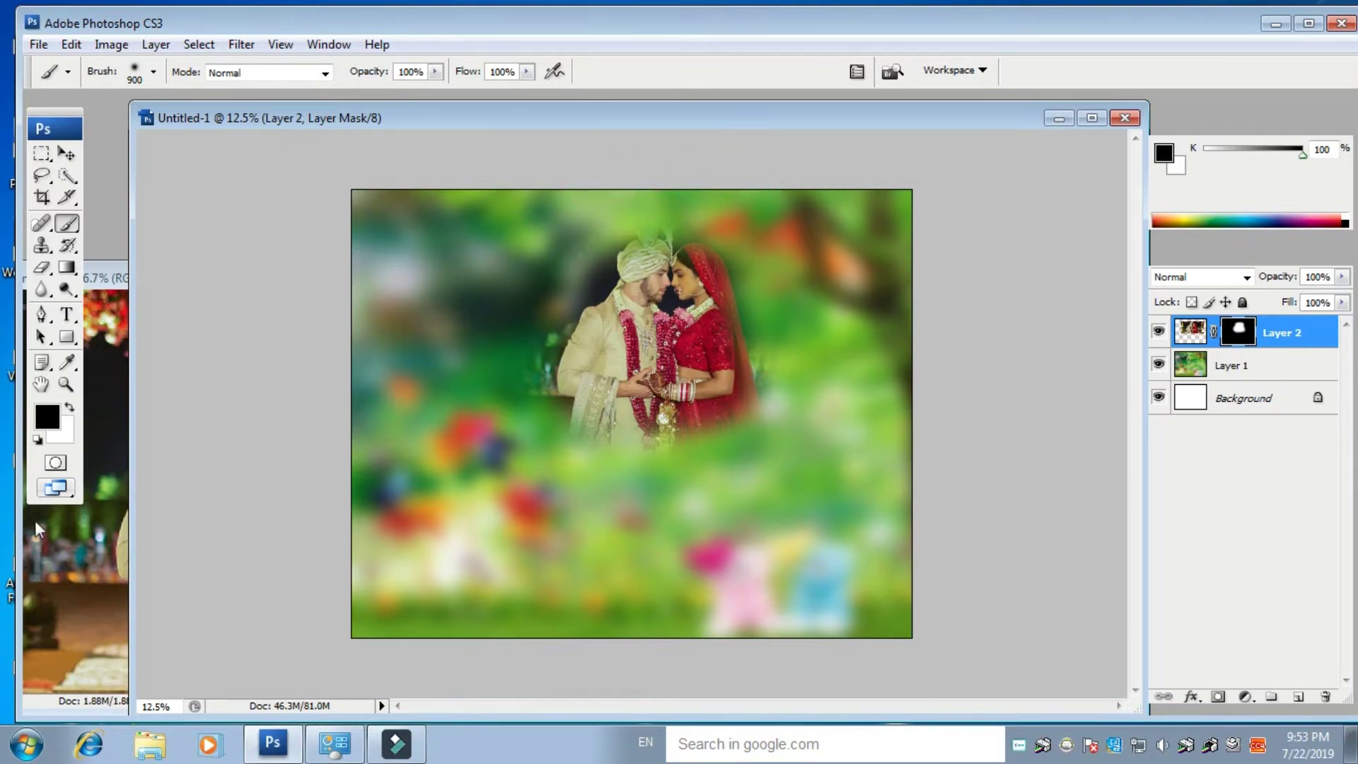
- On a new layer, create a black-filled landscape rectangle in the canvas's upper-left corner, slightly inset from the edge
click(1300, 700)
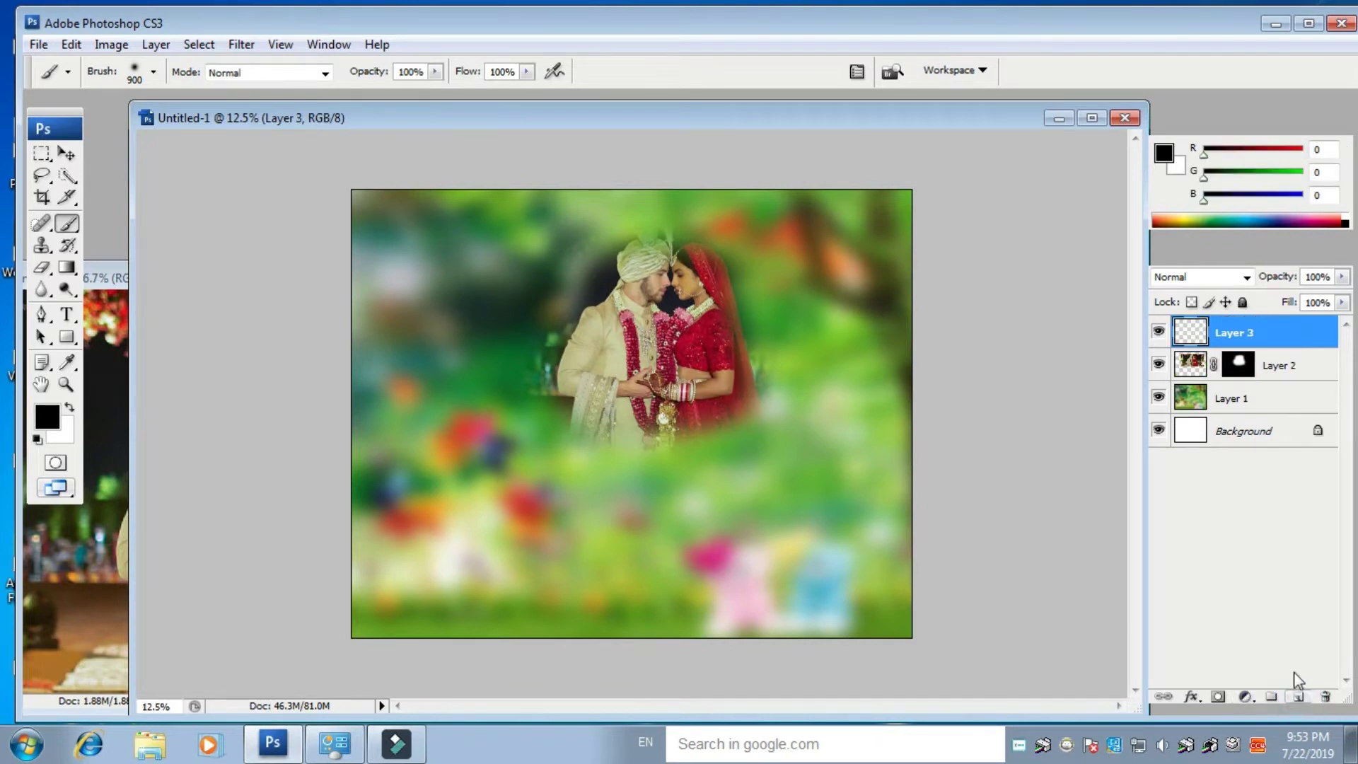
click(41, 152)
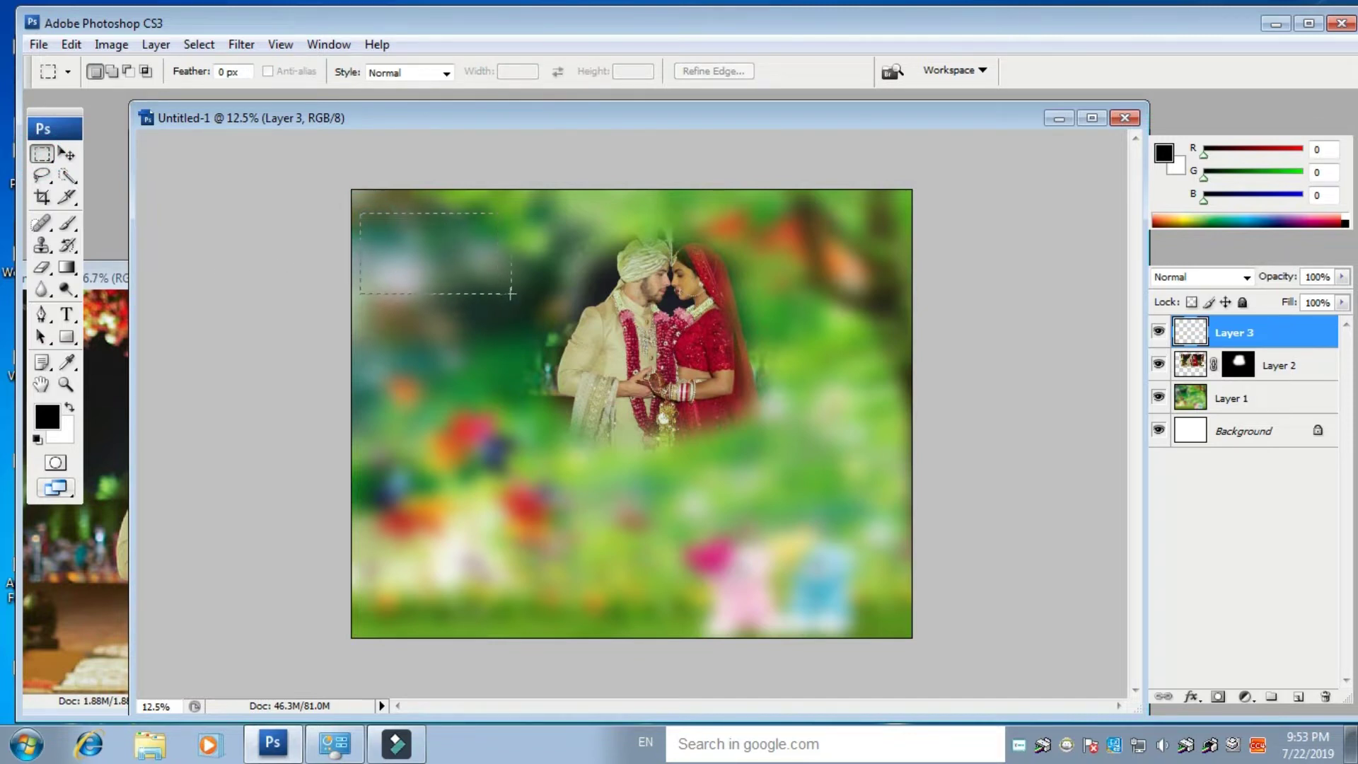
drag(527, 304, 560, 322)
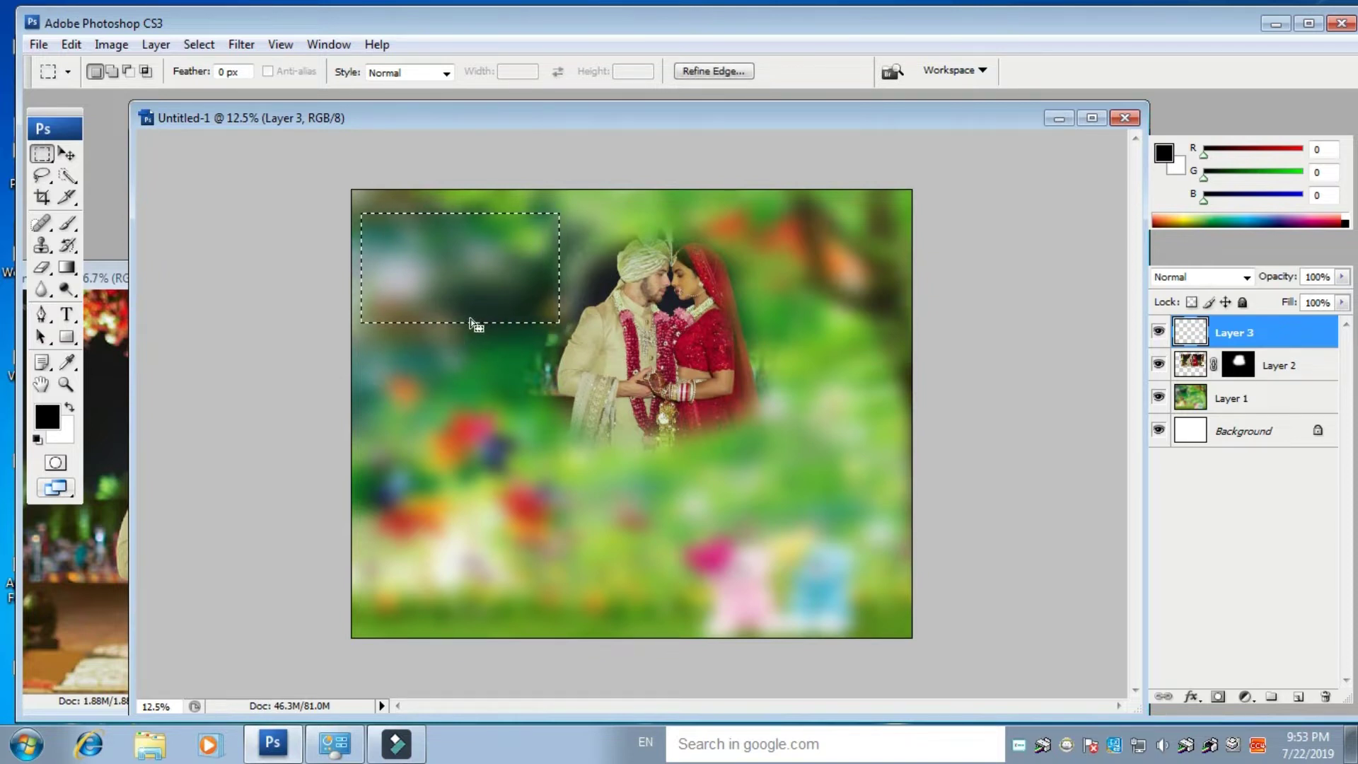
key(Right)
key(Right)
key(Right)
key(Right)
key(Right)
key(Right)
key(Right)
key(Right)
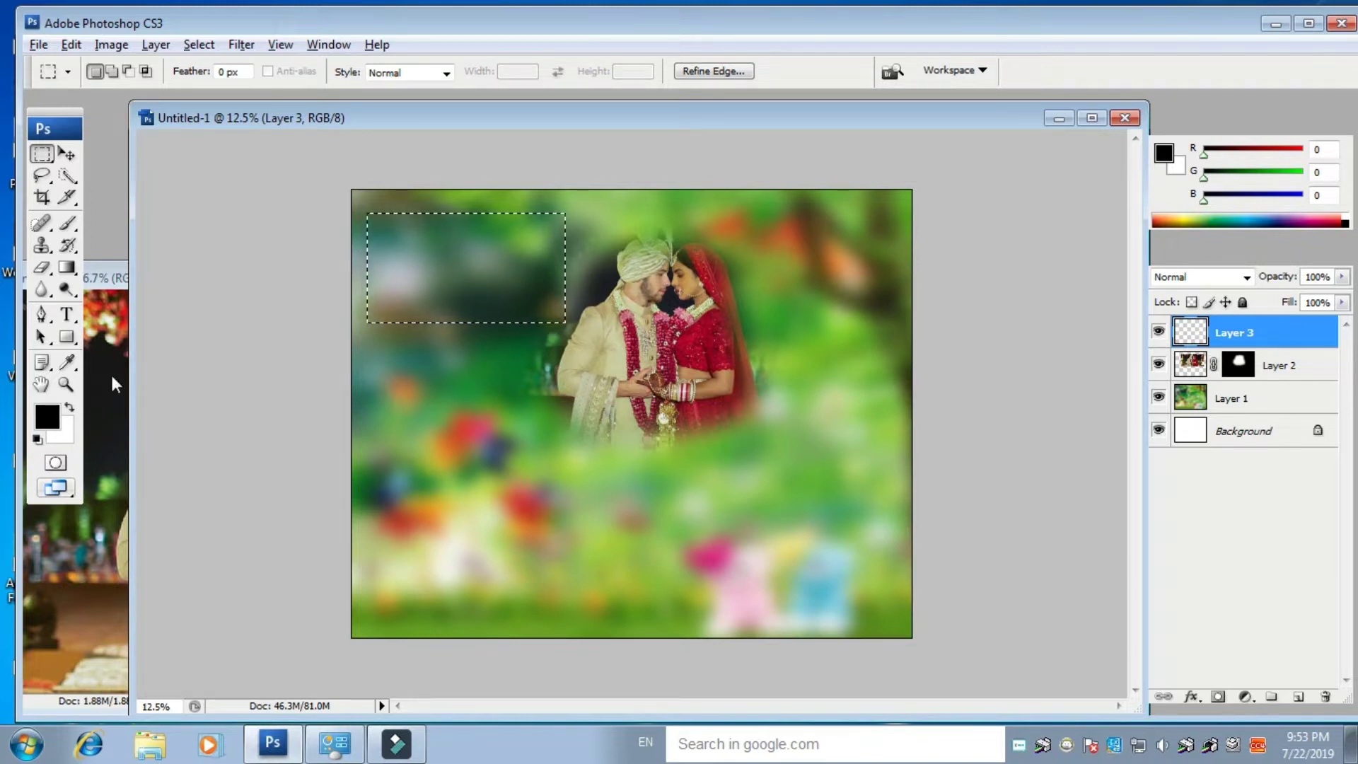
key(alt+BackSpace)
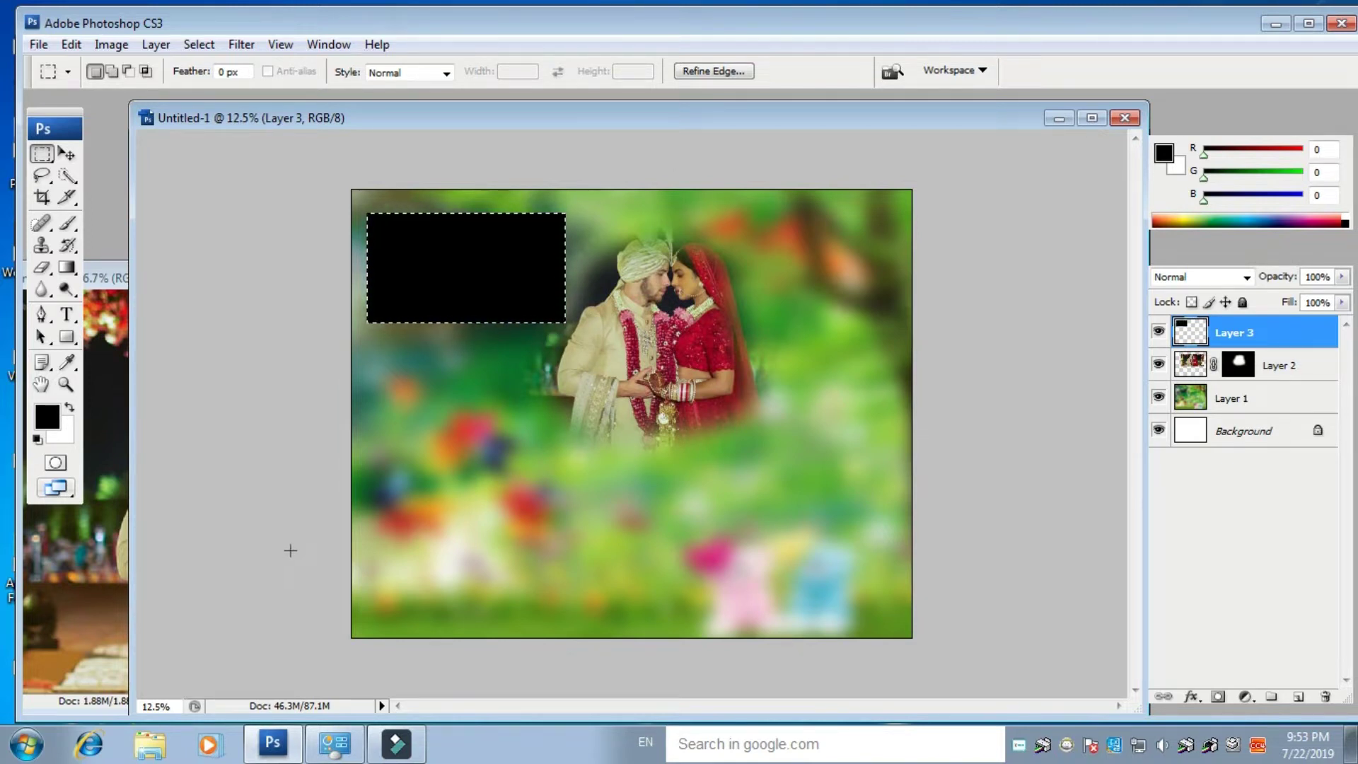
key(ctrl+d)
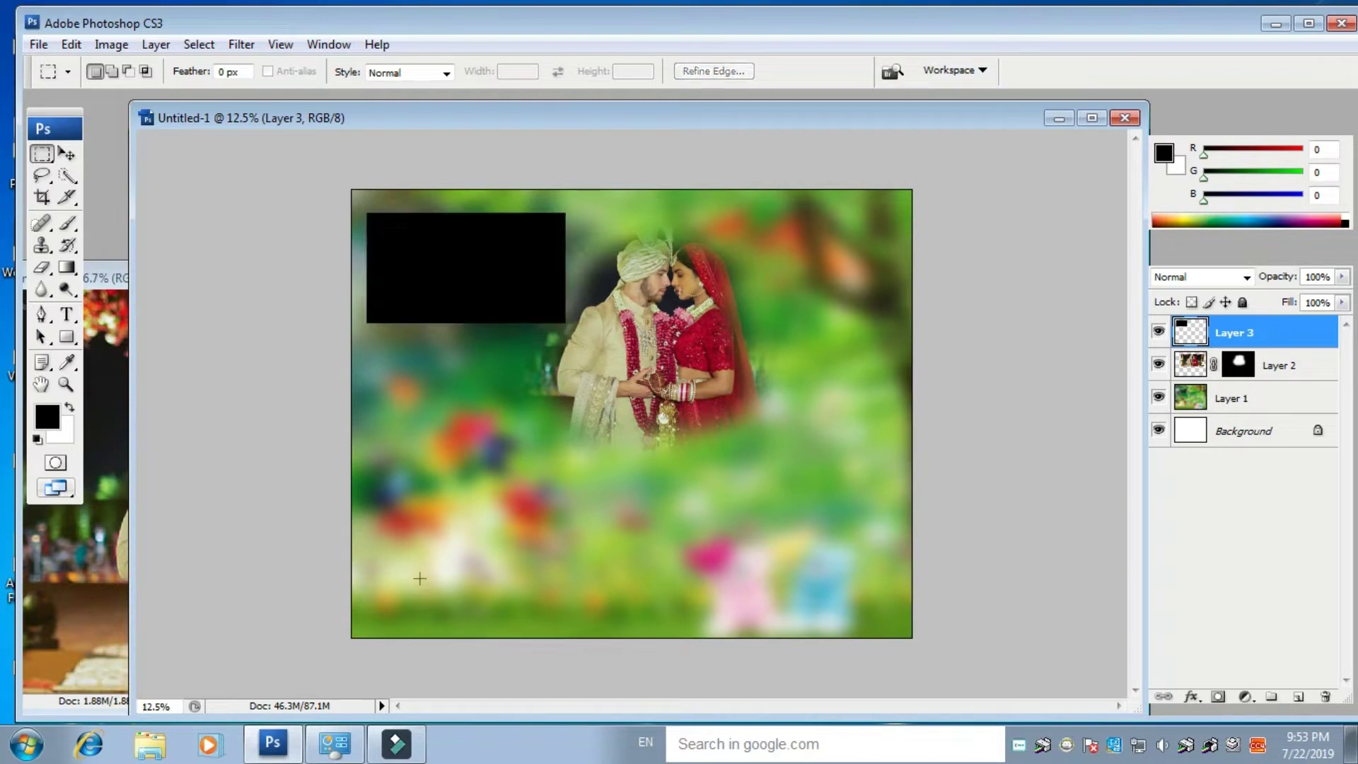
- Duplicate the black rectangle twice, stacking the copies directly below it in a column
click(112, 71)
click(66, 154)
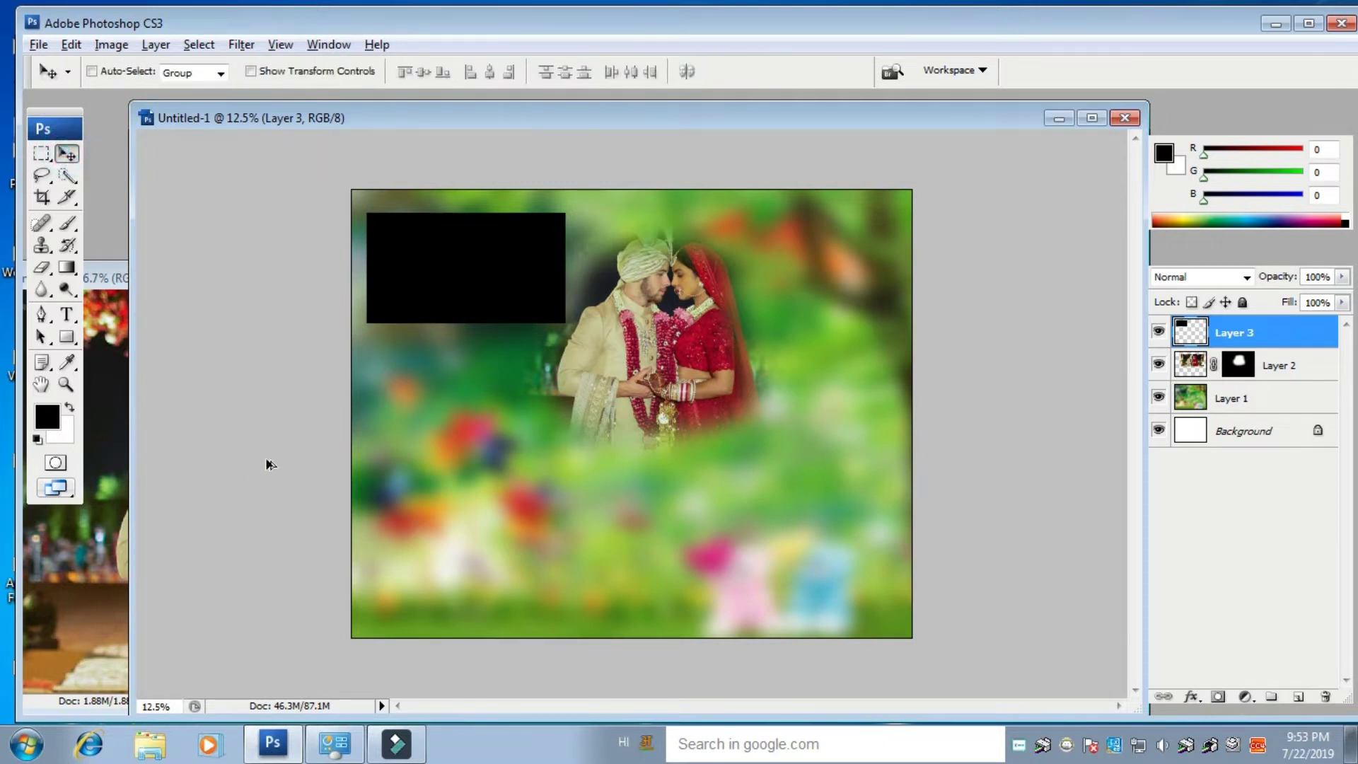
drag(434, 301, 434, 418)
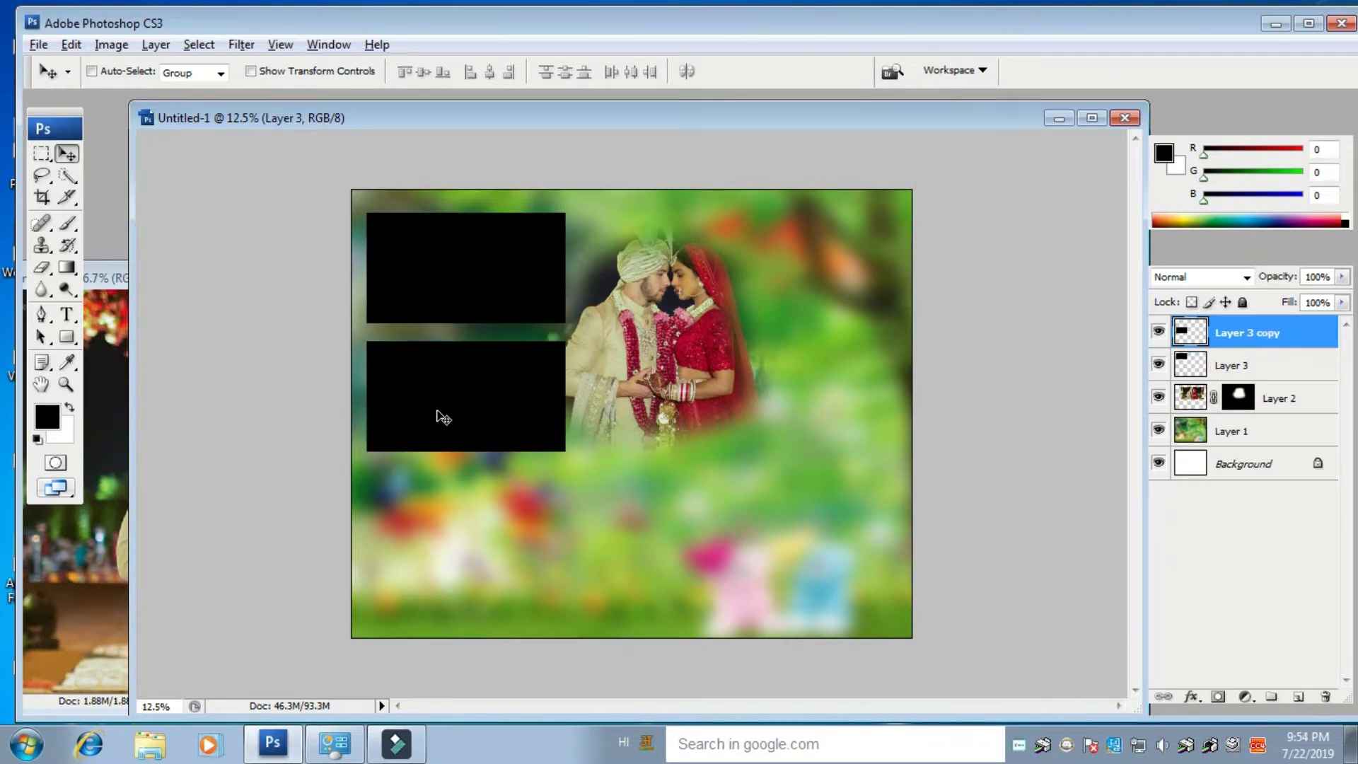
drag(430, 384, 426, 516)
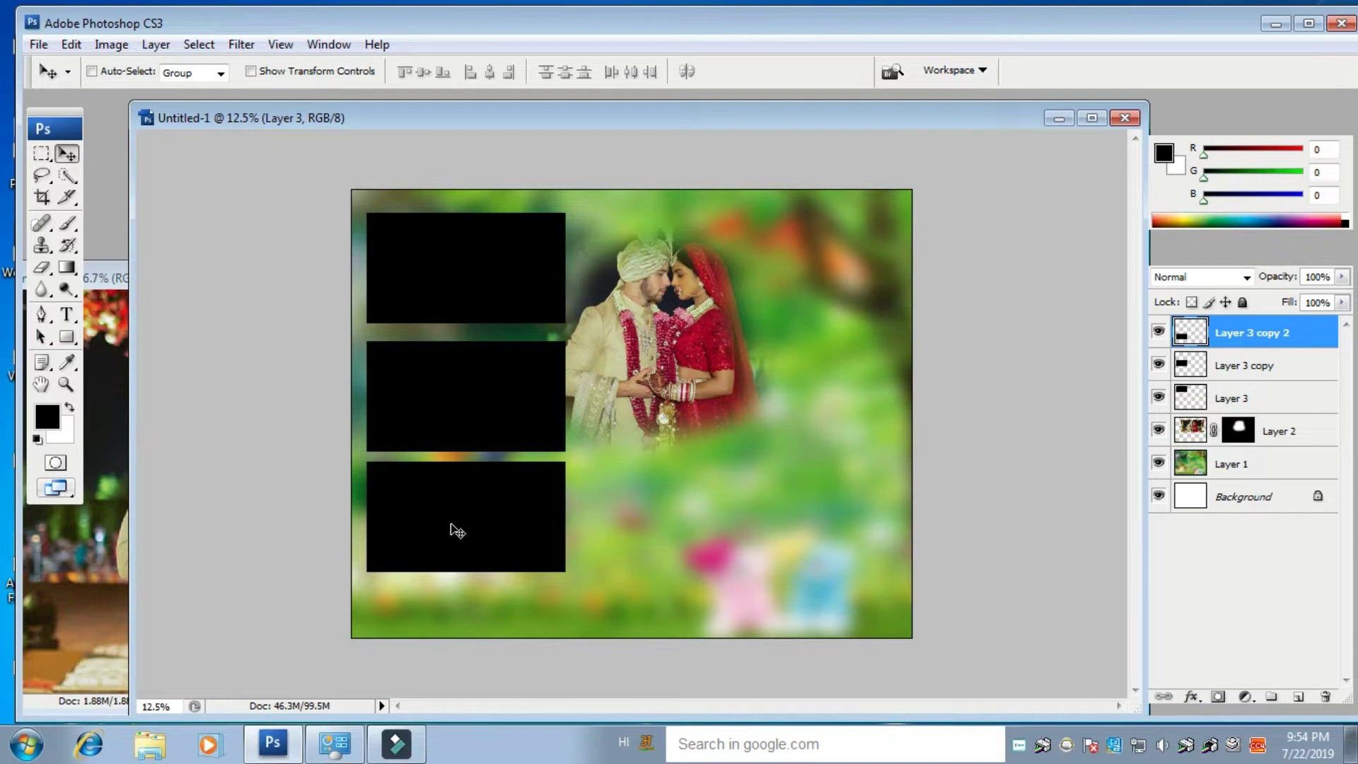
- Select the middle black rectangle's layer and nudge it up to even out the gaps in the column
right_click(440, 385)
click(500, 397)
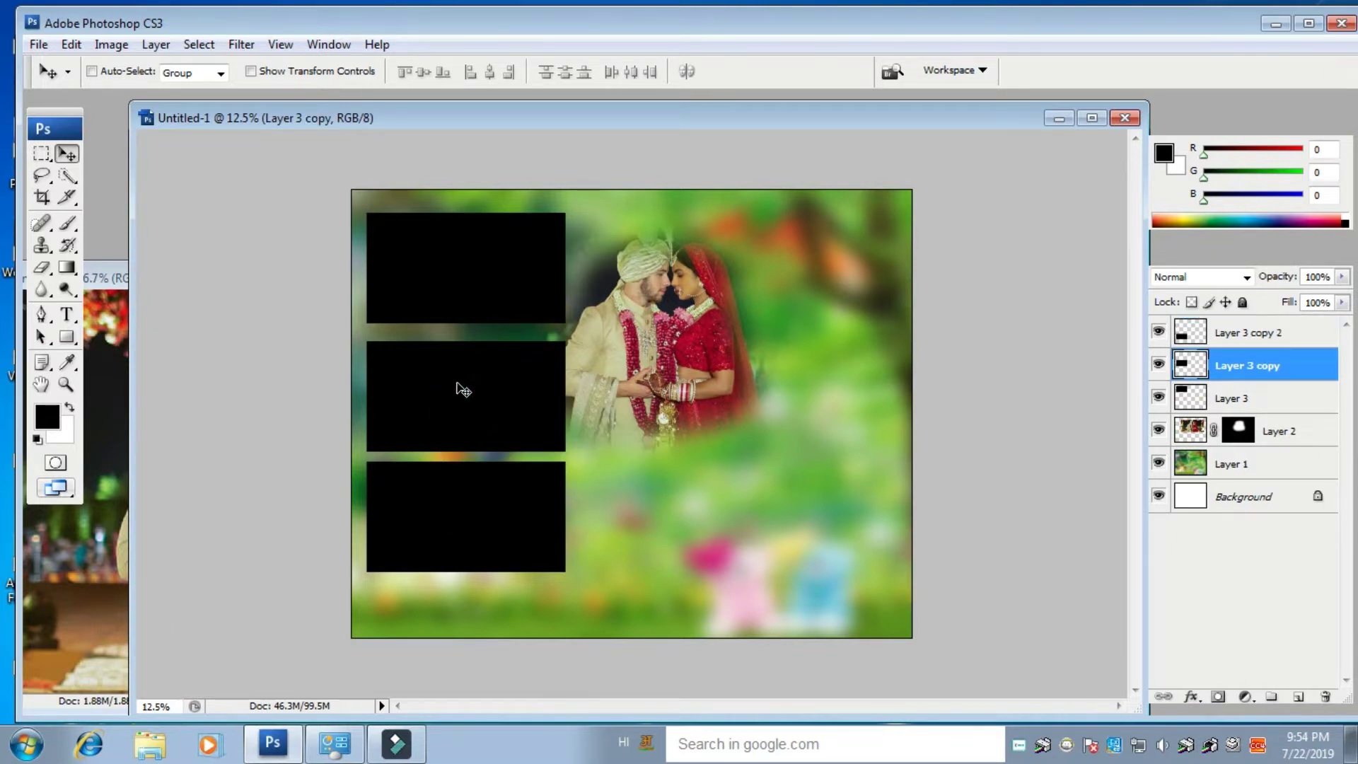
key(shift+Up)
key(shift+Up)
key(shift+Up)
key(shift+Up)
key(shift+Up)
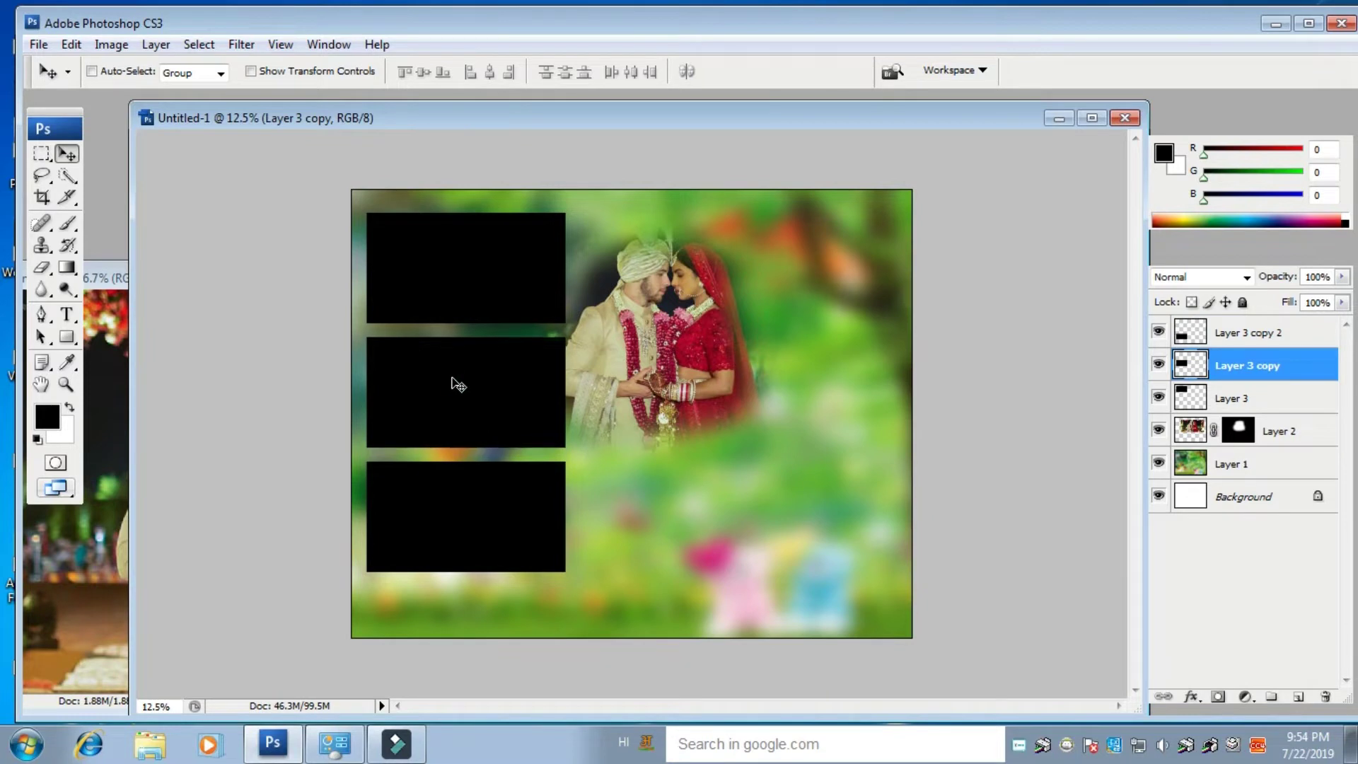
key(shift+Up)
key(shift+Up)
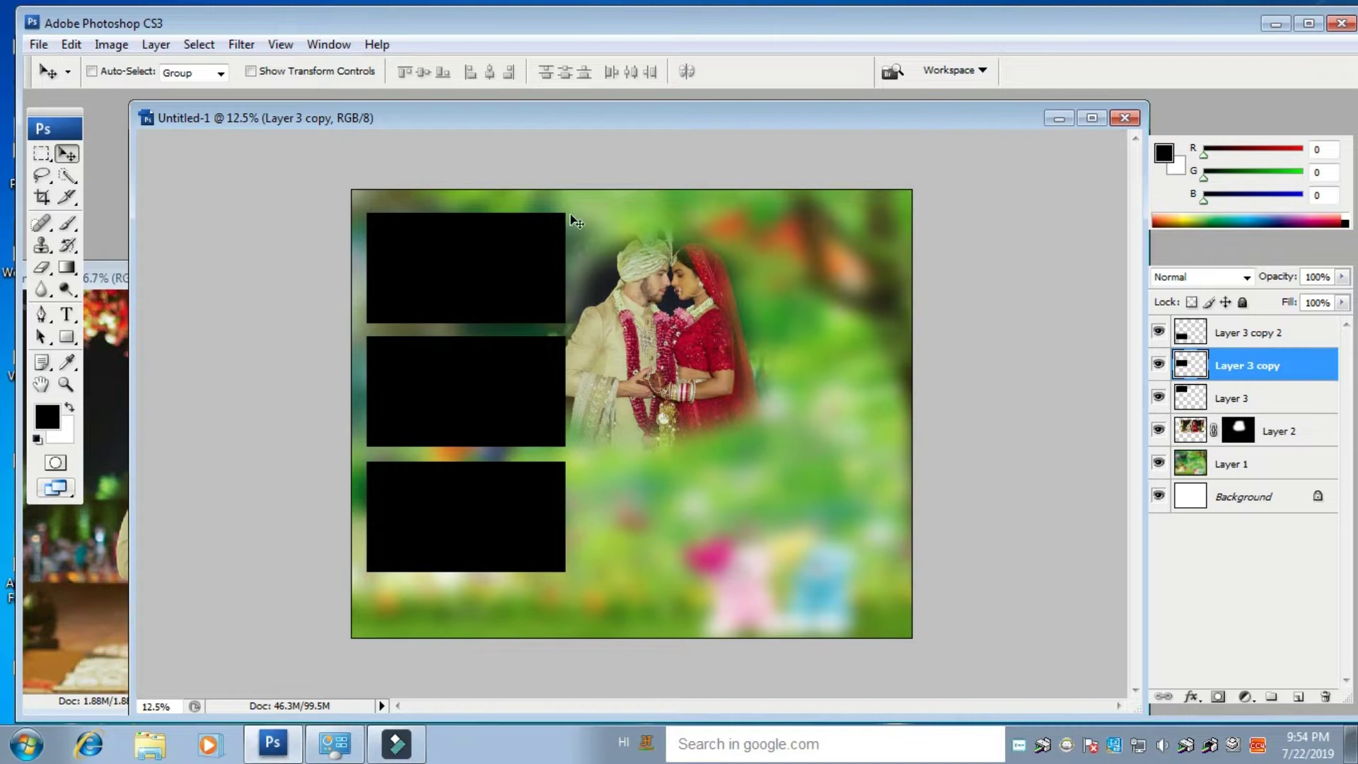
- Add a new empty layer at the top of the layer stack, above all the black rectangle layers
drag(522, 116, 558, 128)
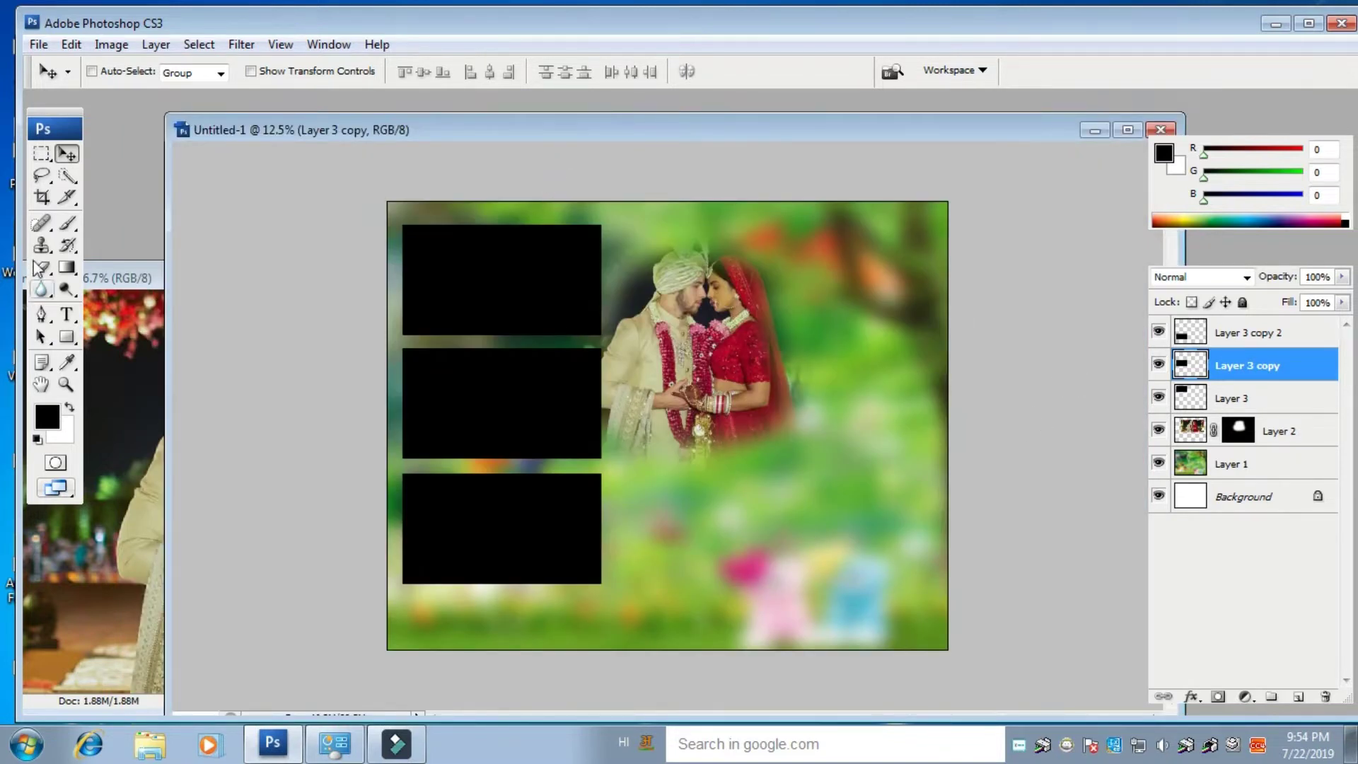
click(41, 156)
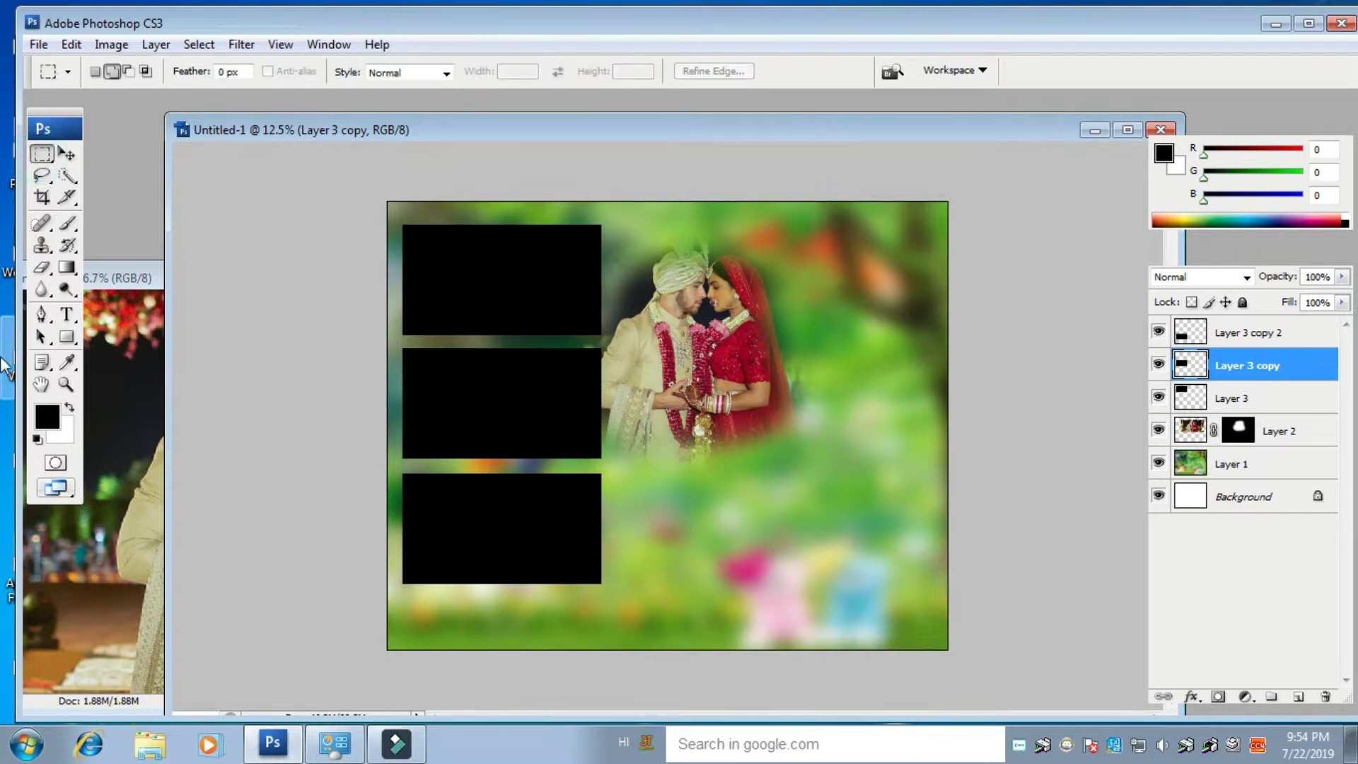
click(1298, 698)
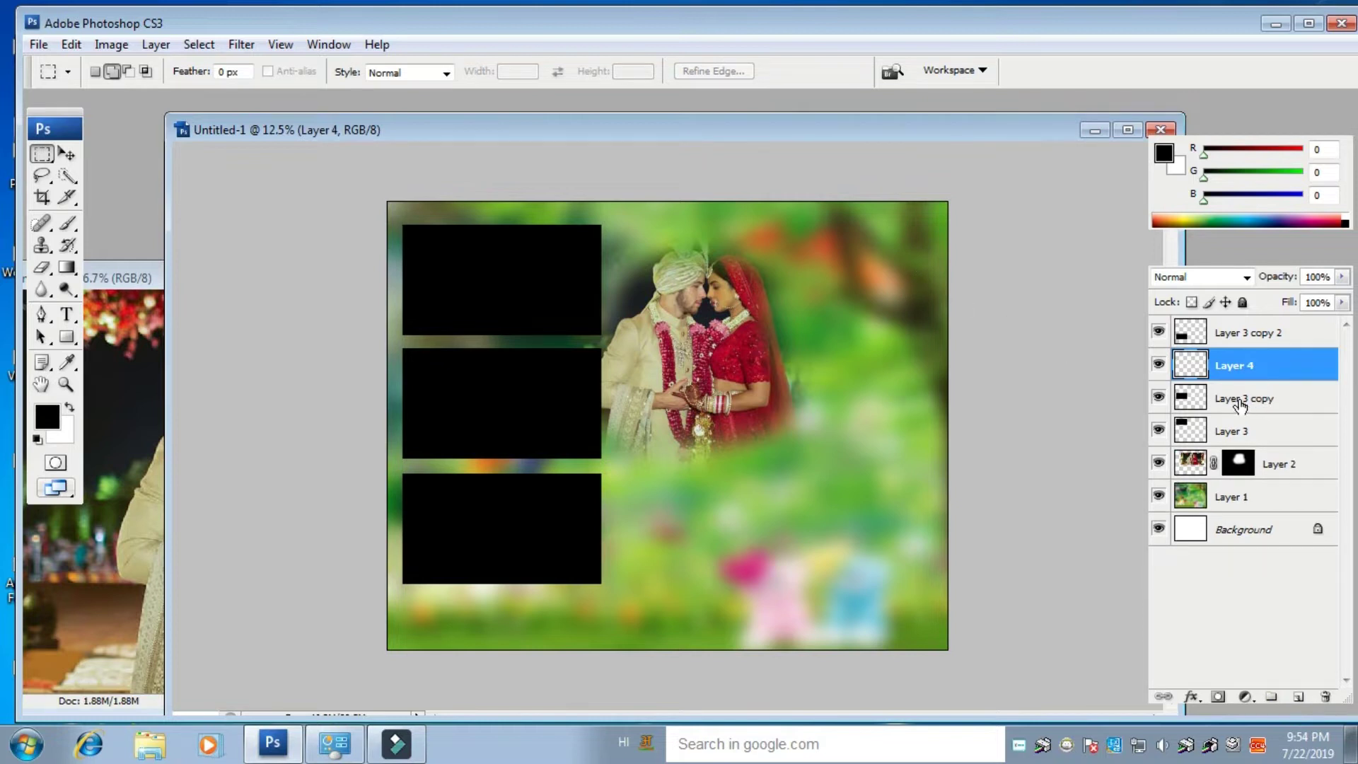
key(ctrl+e)
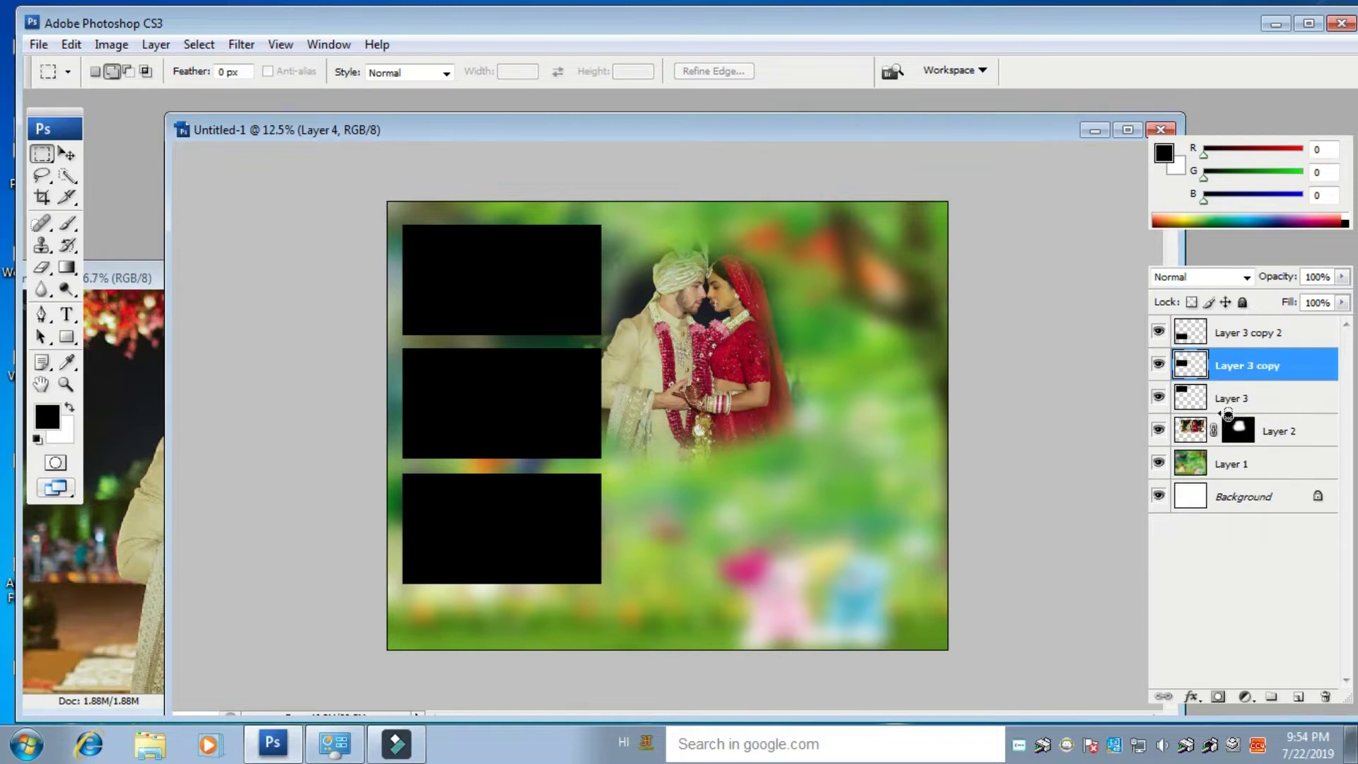
click(1232, 332)
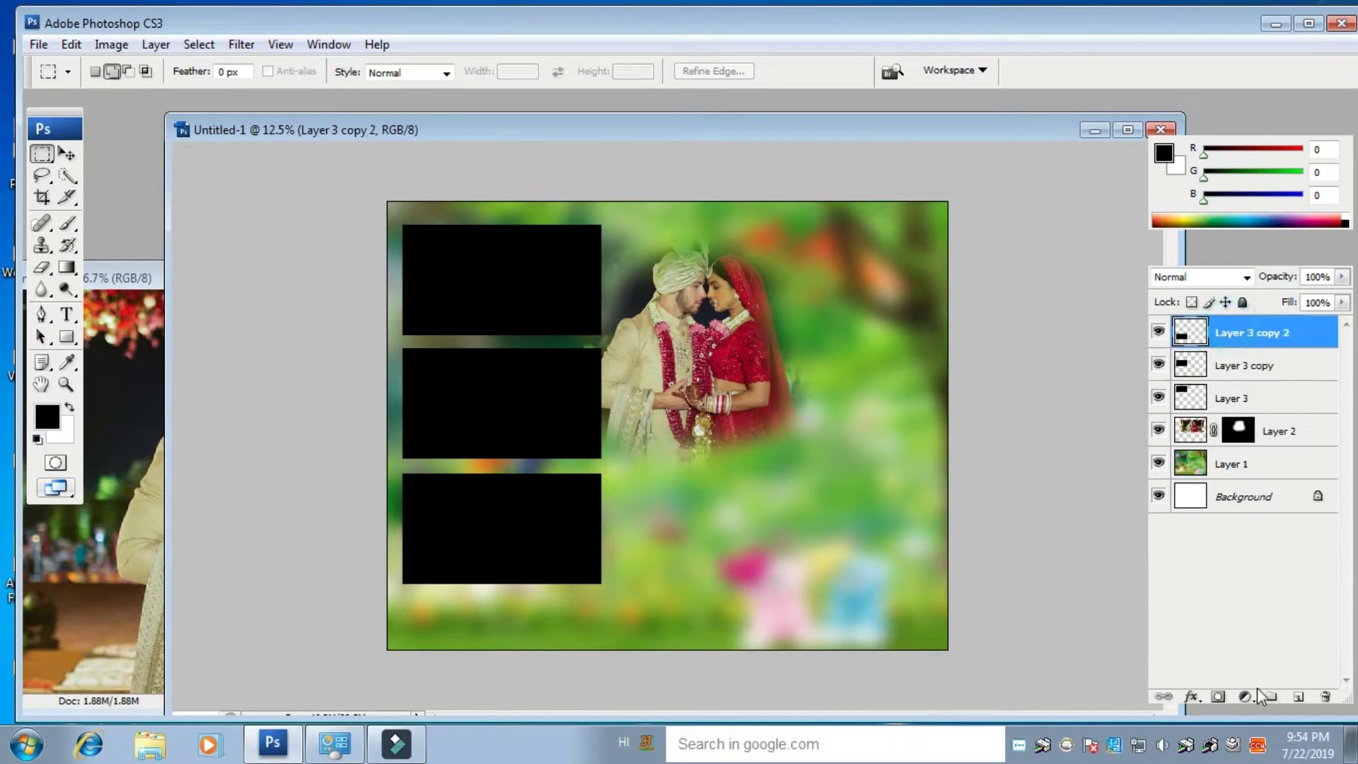
click(1299, 698)
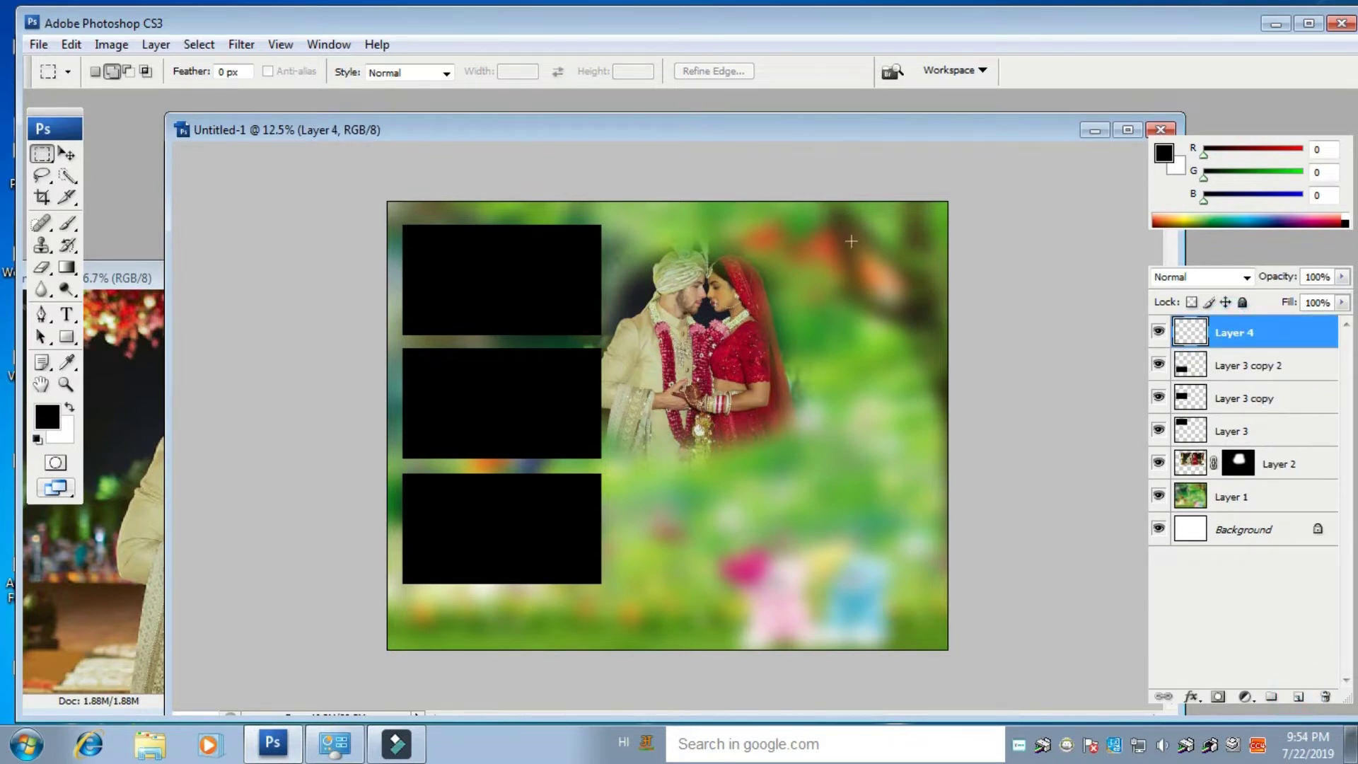
- Marquee-select a portrait rectangle in the canvas's upper-right corner and nudge the selection down to roughly match the upper-left rectangle's top edge
drag(798, 211, 849, 278)
drag(928, 394, 927, 394)
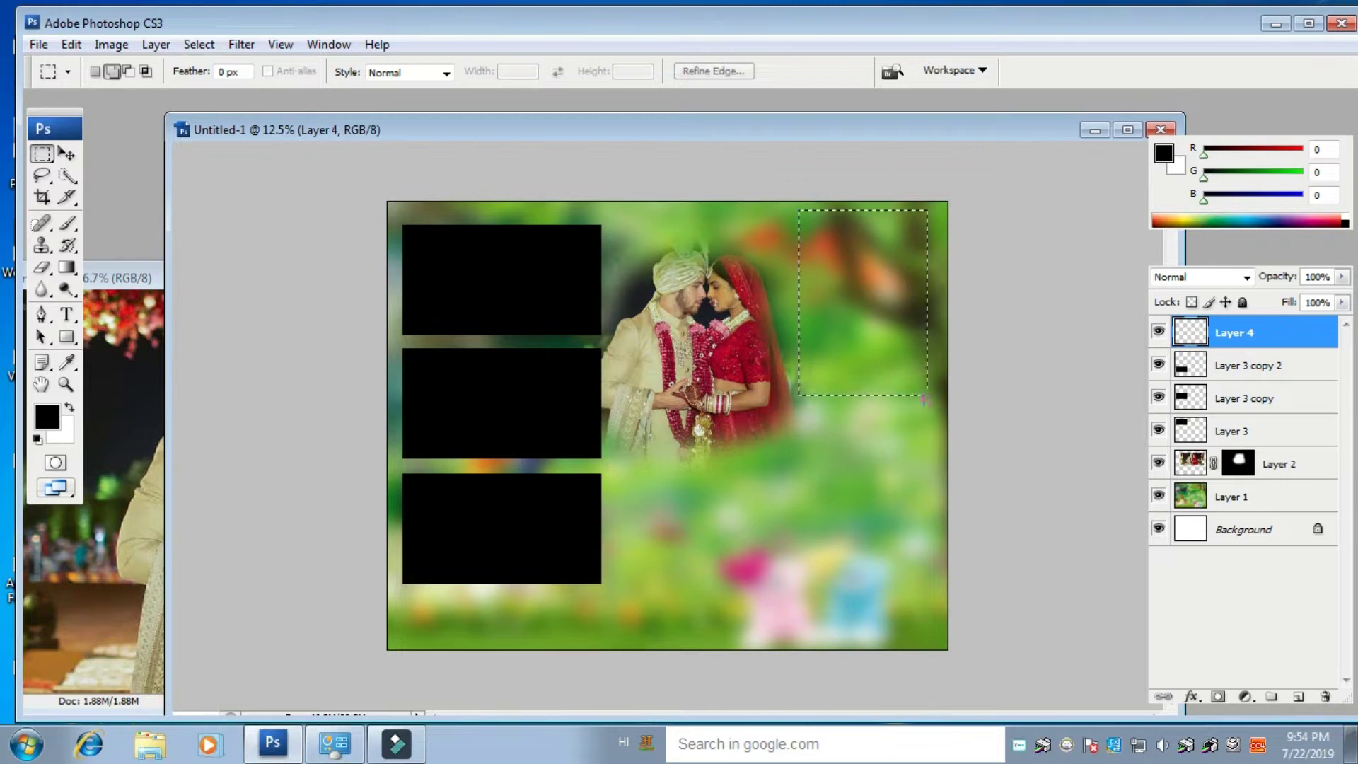
key(Down)
key(Down)
key(Down)
key(Down)
key(Down)
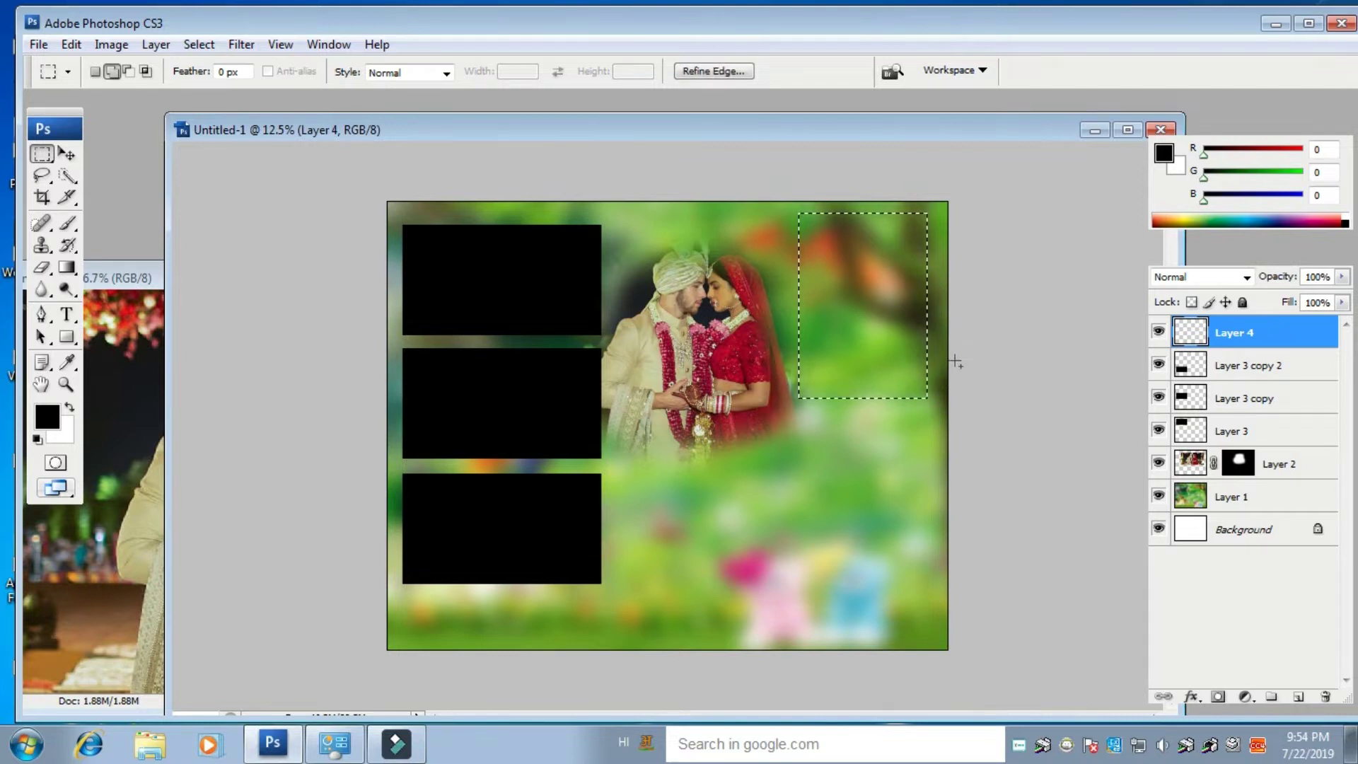
key(Down)
key(Down)
key(Down)
key(Down)
key(Down)
key(Down)
key(Down)
key(Down)
key(Down)
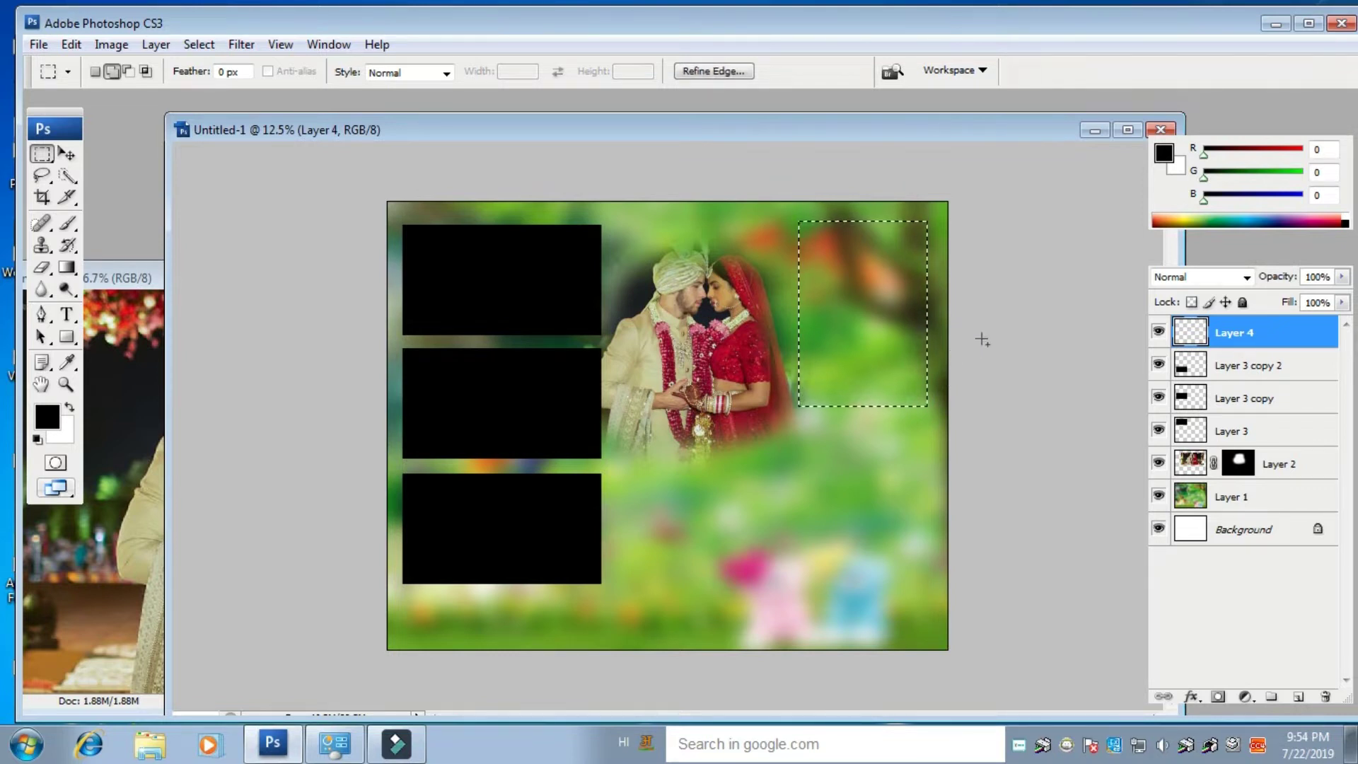
- Fill the portrait selection with black, deselect, and duplicate the resulting rectangle directly below it
key(alt)
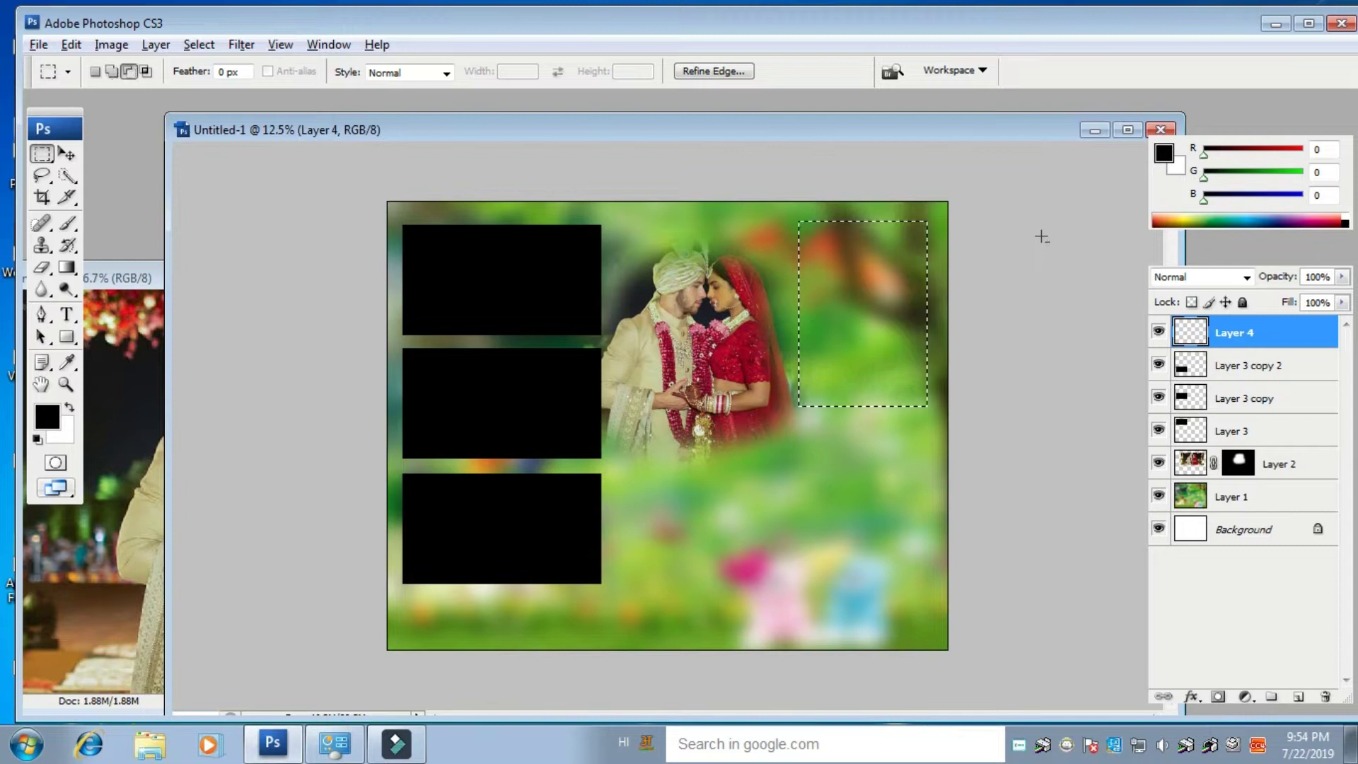
key(alt+BackSpace)
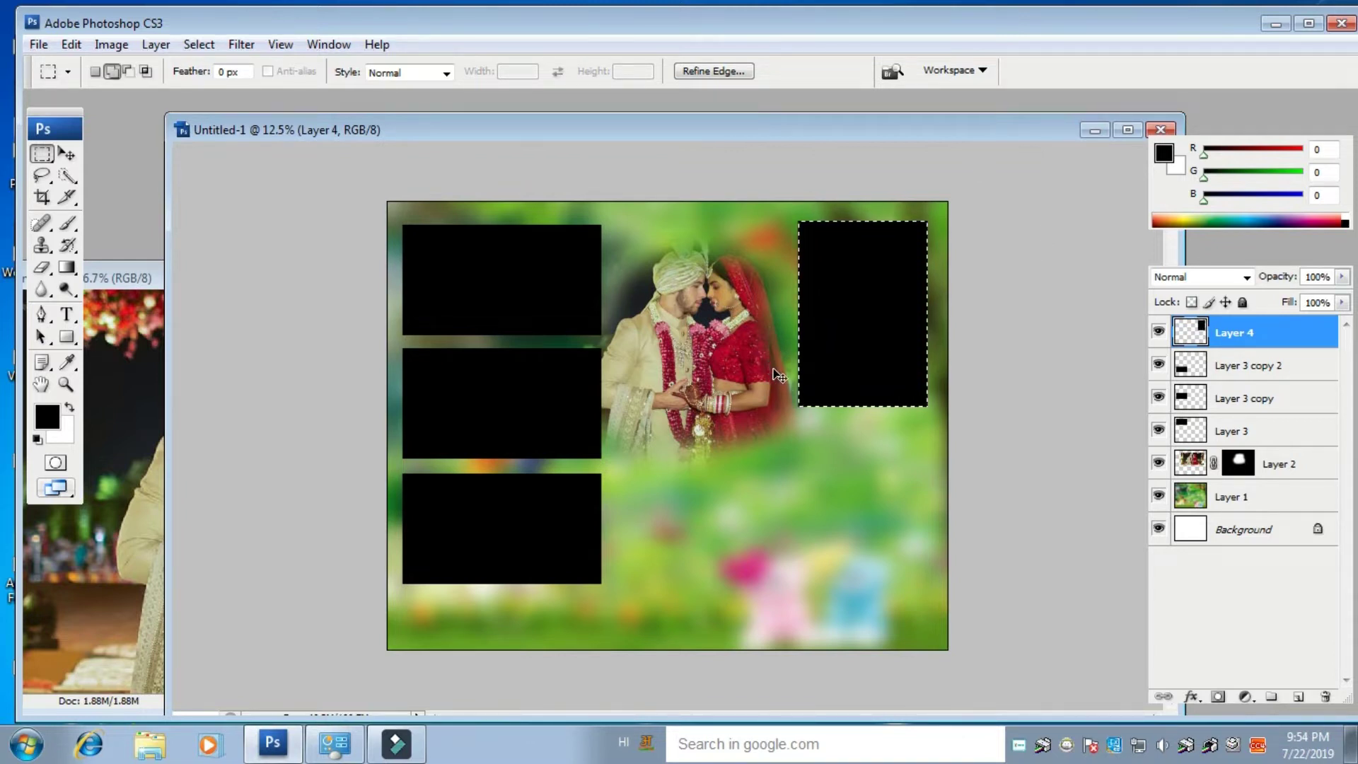
key(ctrl+d)
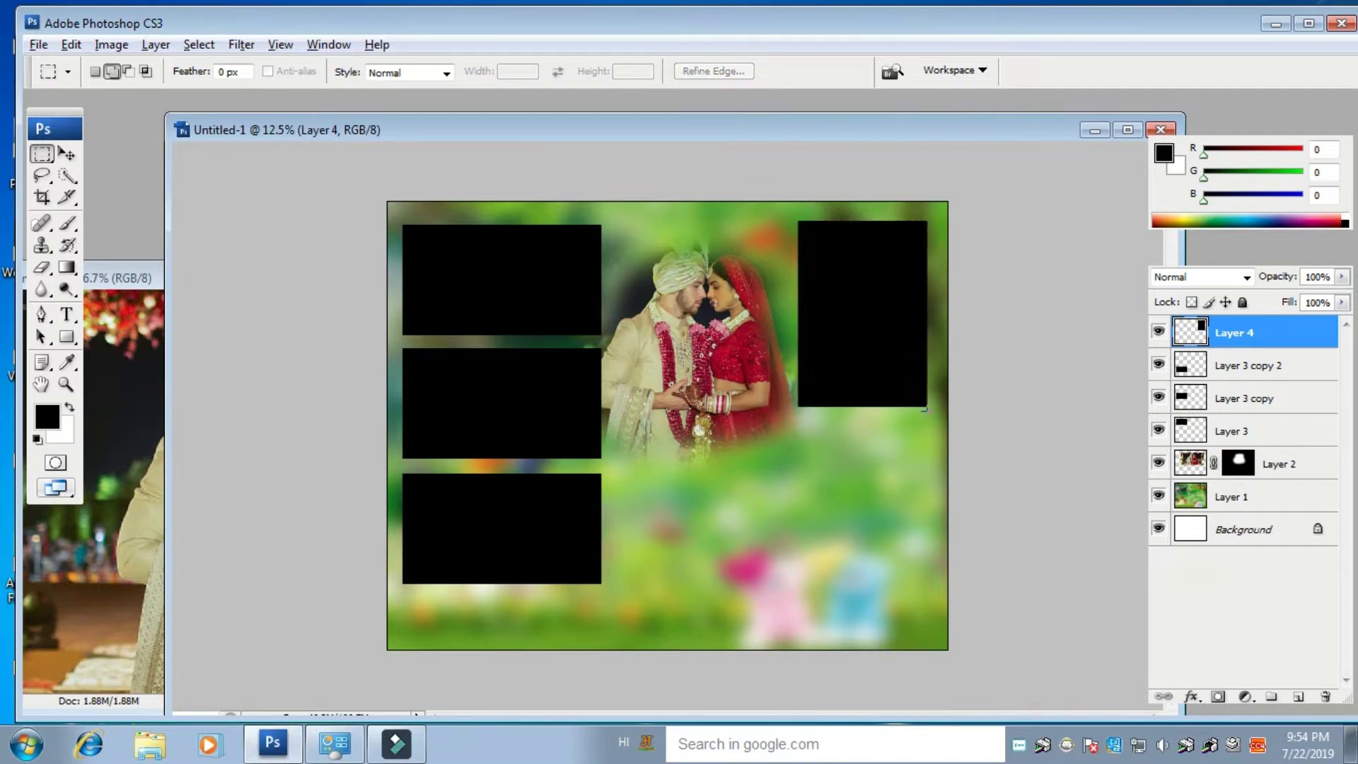
click(66, 157)
drag(853, 352, 869, 555)
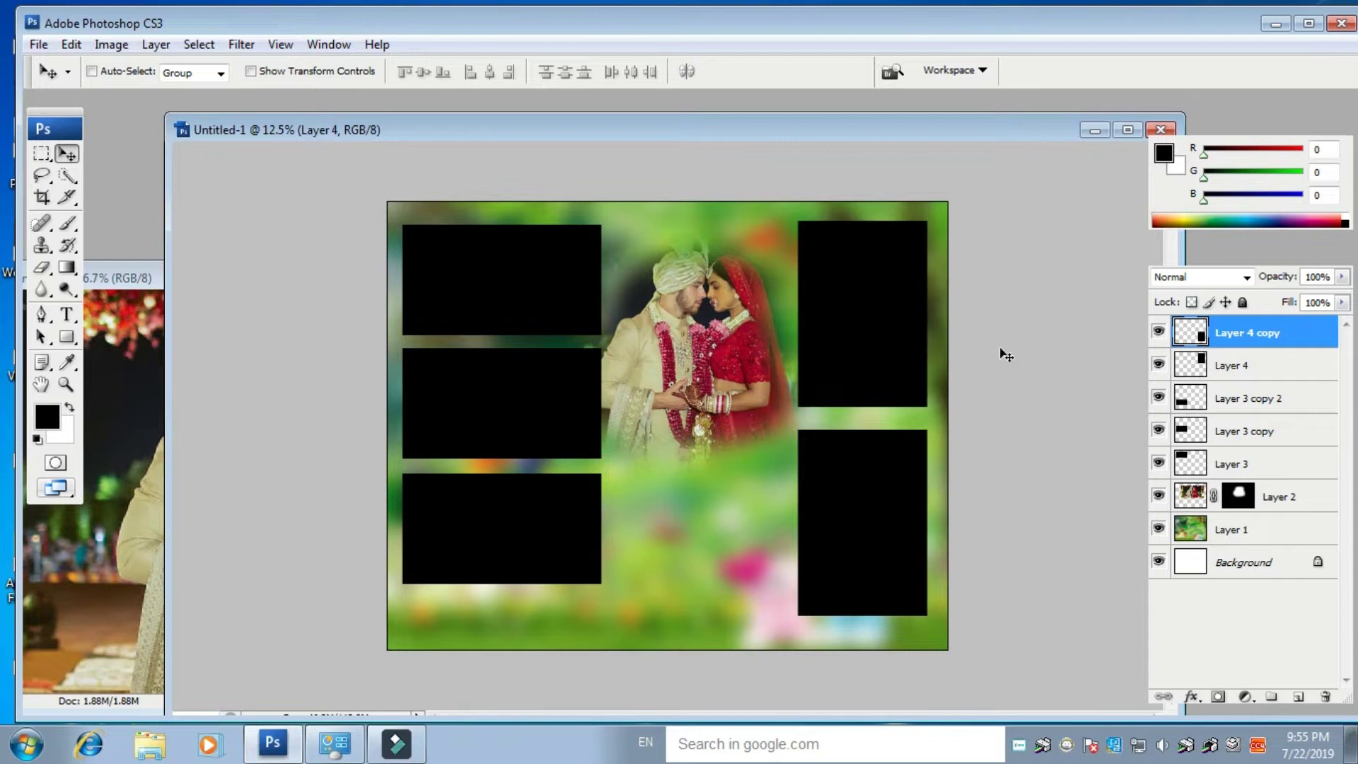
- Add a Stroke effect with a size of 13 px to the lower-right black rectangle
click(1194, 700)
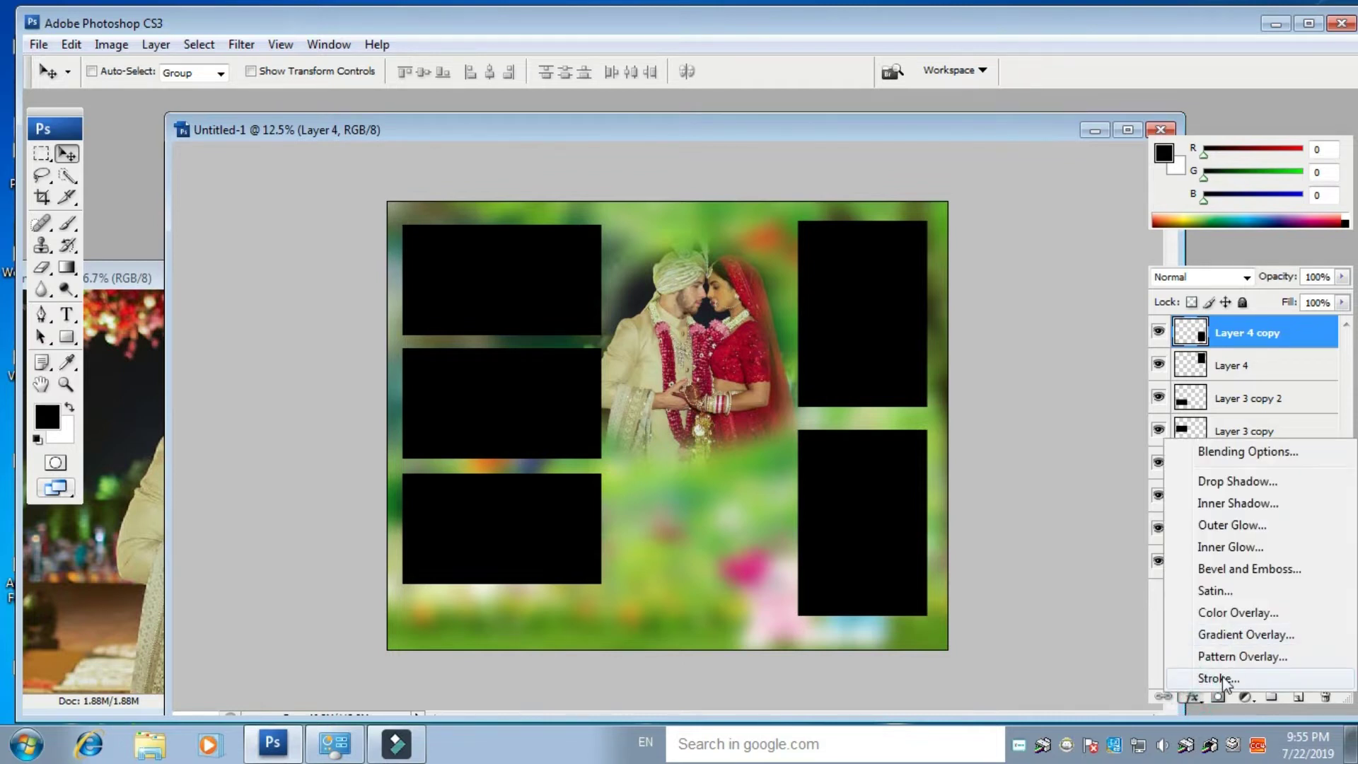
click(1224, 683)
drag(648, 104, 1001, 171)
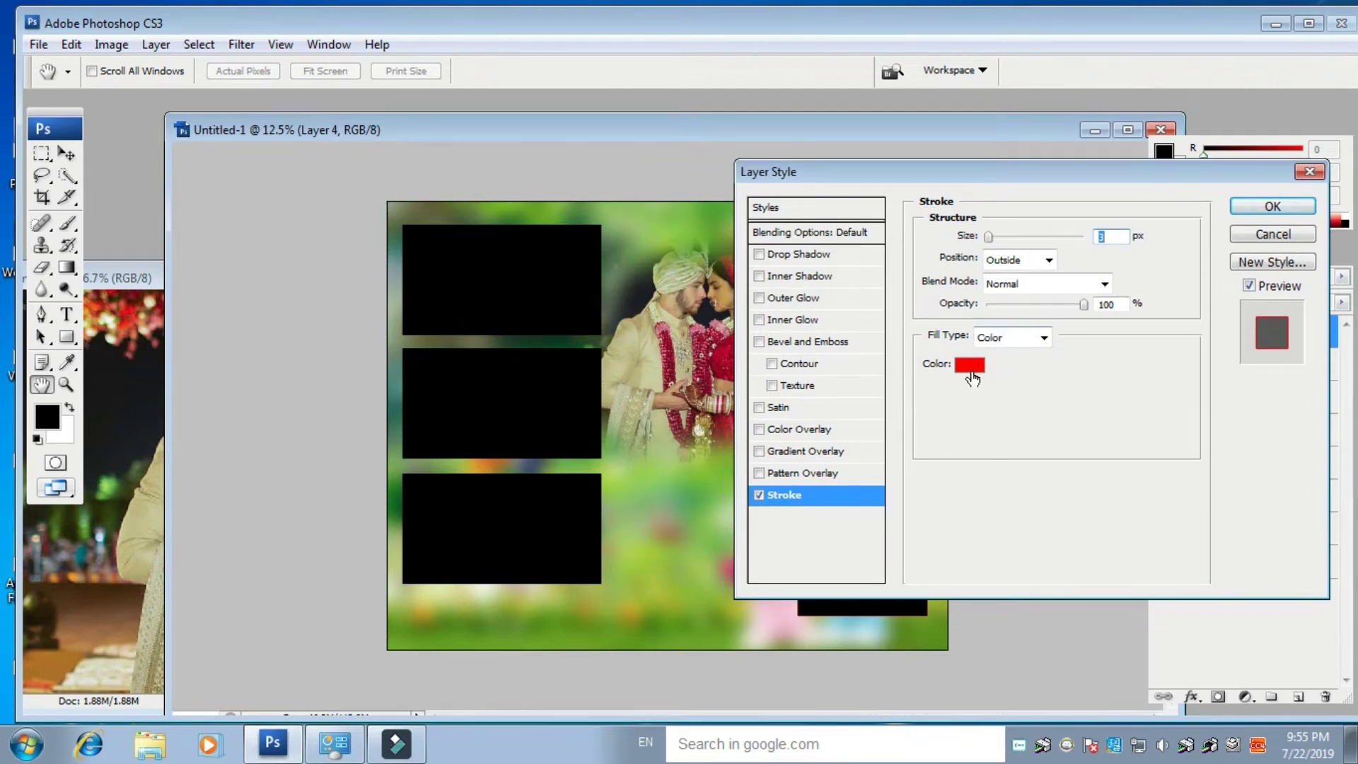
drag(994, 237, 1002, 237)
mouse_move(939, 173)
mouse_down()
mouse_move(967, 214)
mouse_move(1090, 575)
mouse_move(989, 186)
mouse_up()
- Change the stroke's fill type to Gradient and choose the Spectrum preset
click(1086, 363)
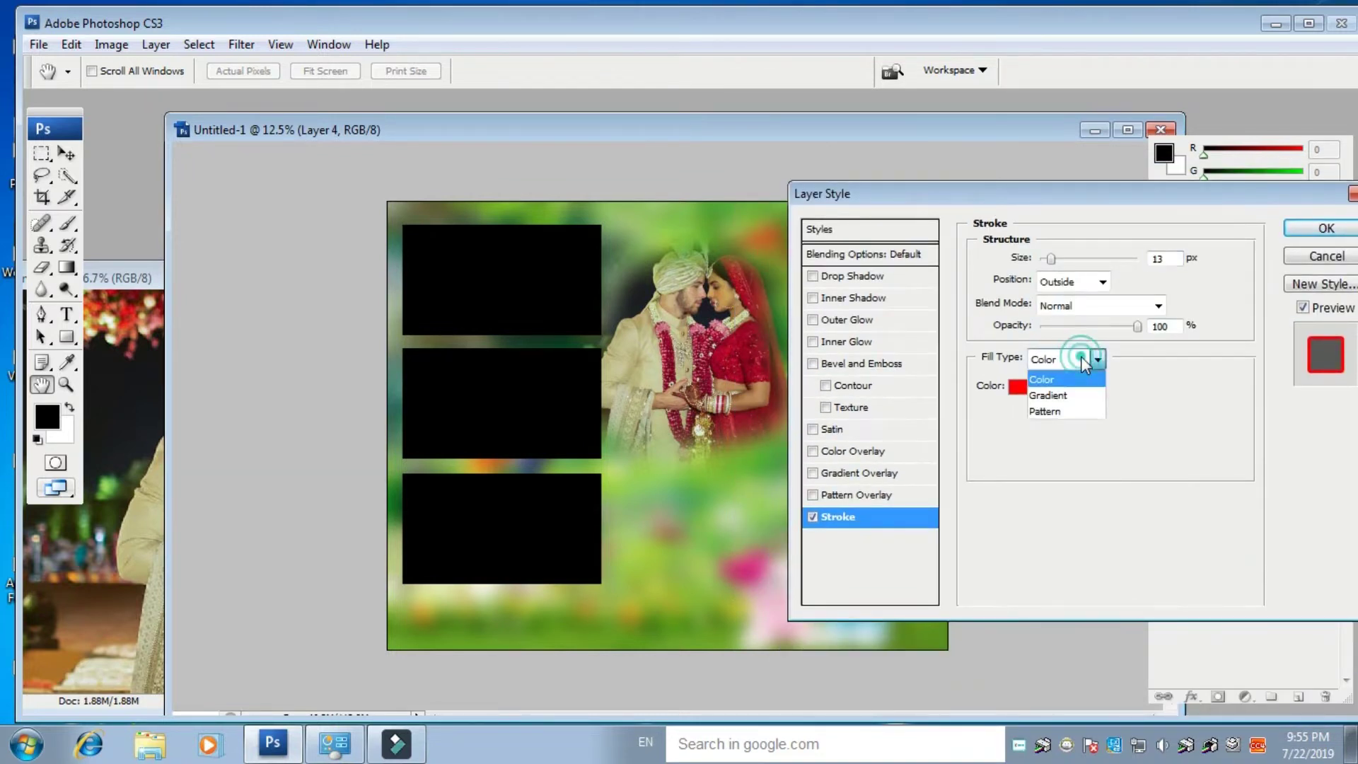
click(1069, 398)
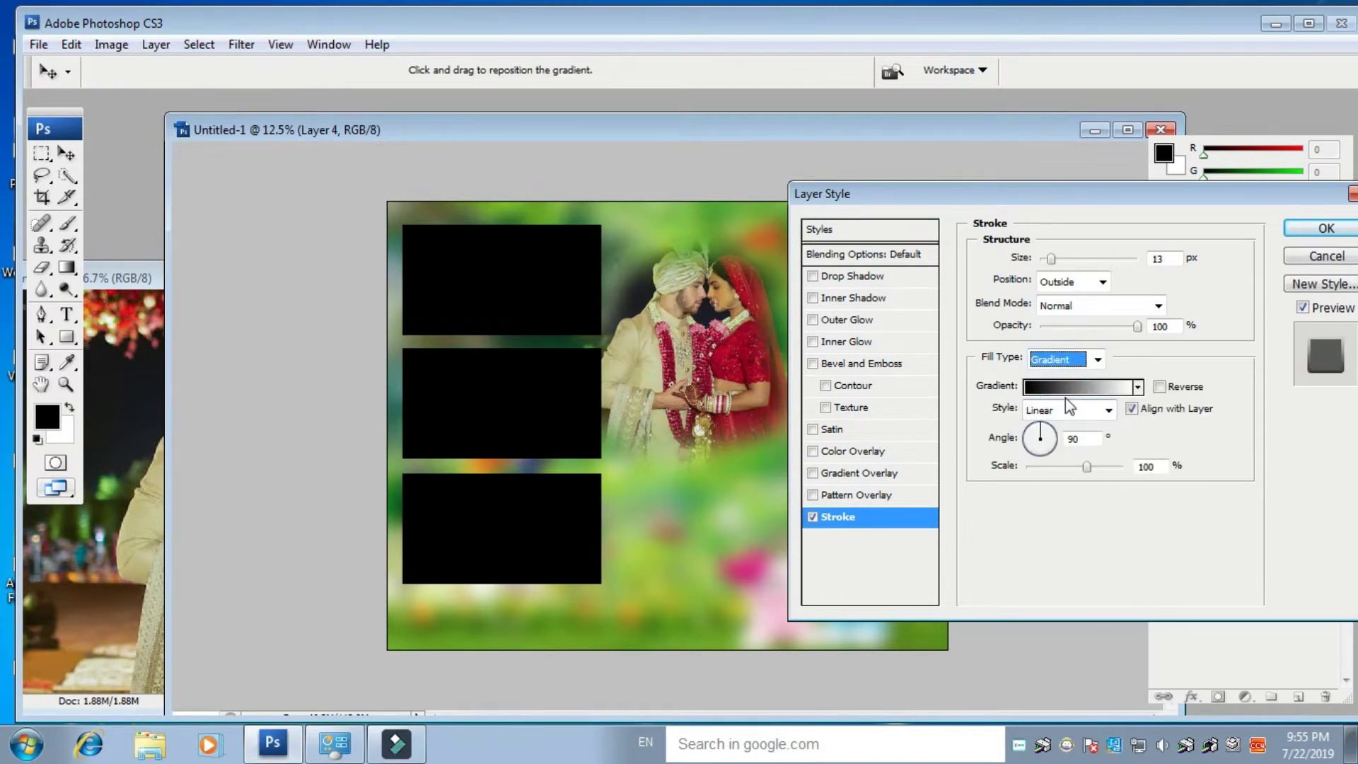
click(1078, 386)
click(632, 184)
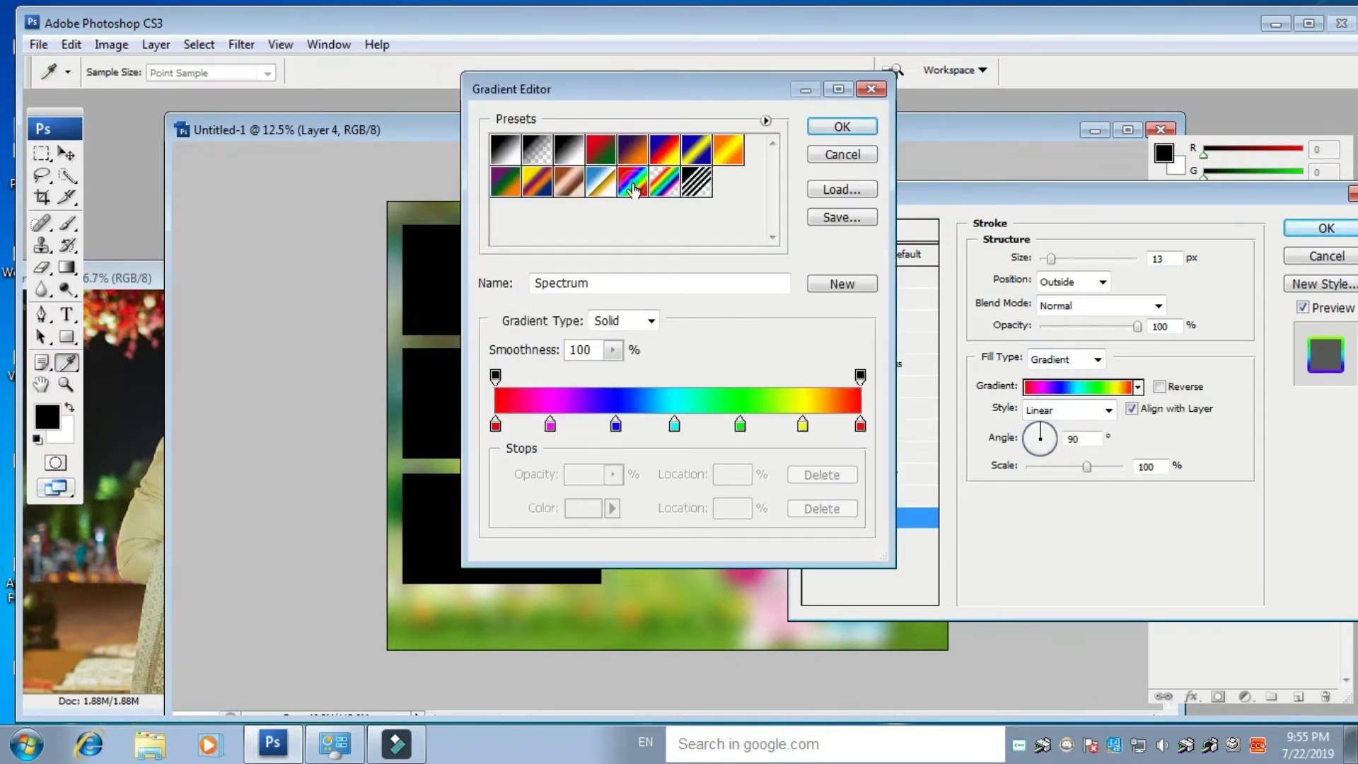
drag(725, 96, 421, 137)
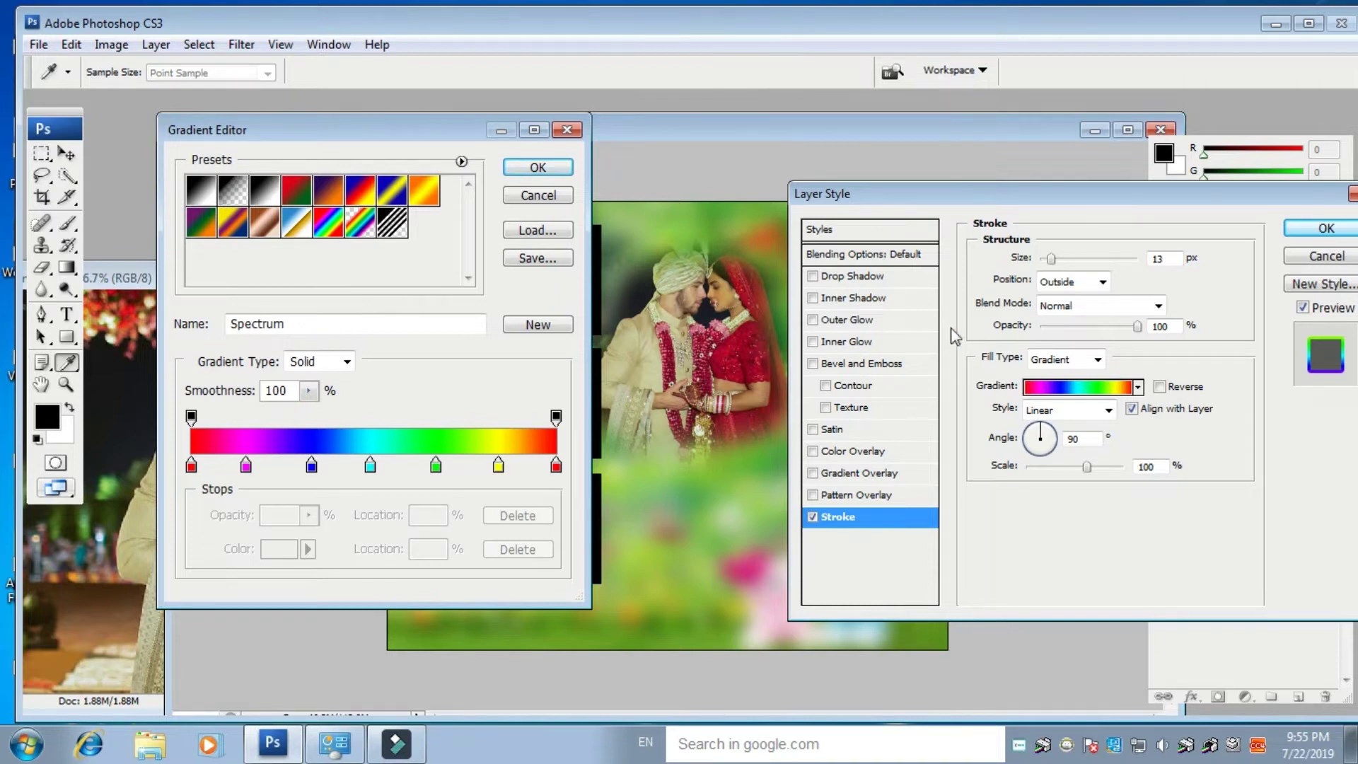
click(536, 170)
click(669, 125)
click(999, 195)
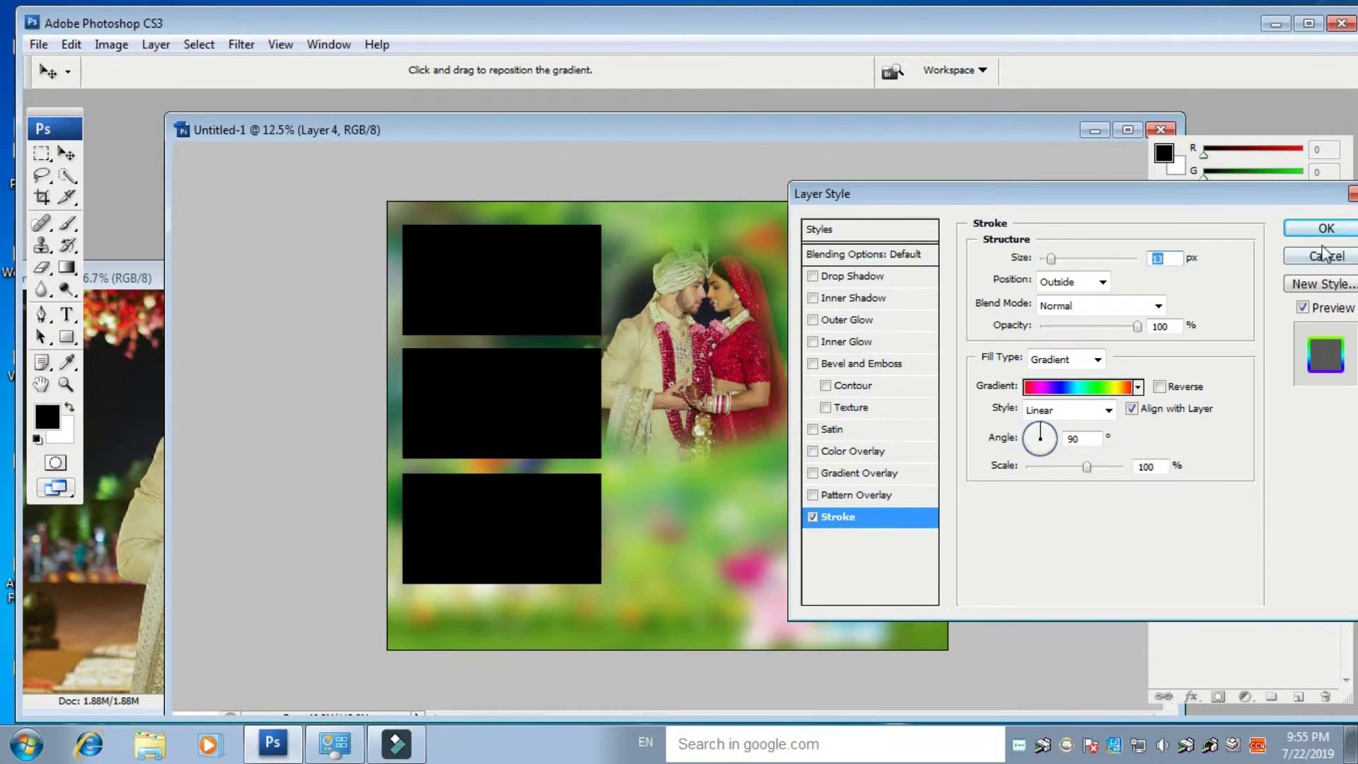
- Switch the stroke's gradient to the Transparent Rainbow preset, keeping the lower-right rectangle in view
mouse_move(1247, 201)
mouse_down()
mouse_move(1171, 214)
mouse_move(1051, 469)
mouse_move(1136, 537)
mouse_move(1181, 549)
mouse_move(1058, 554)
mouse_move(720, 413)
mouse_move(560, 176)
mouse_up()
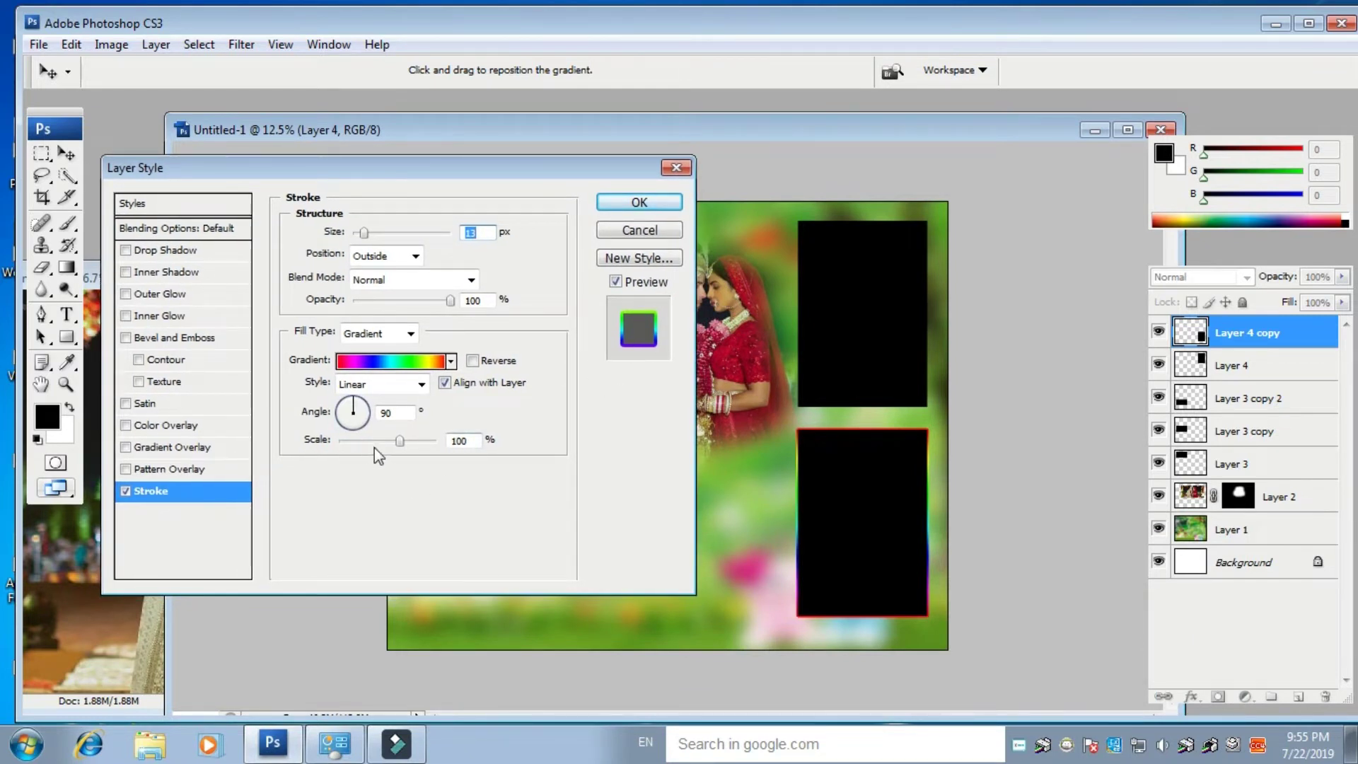
click(385, 363)
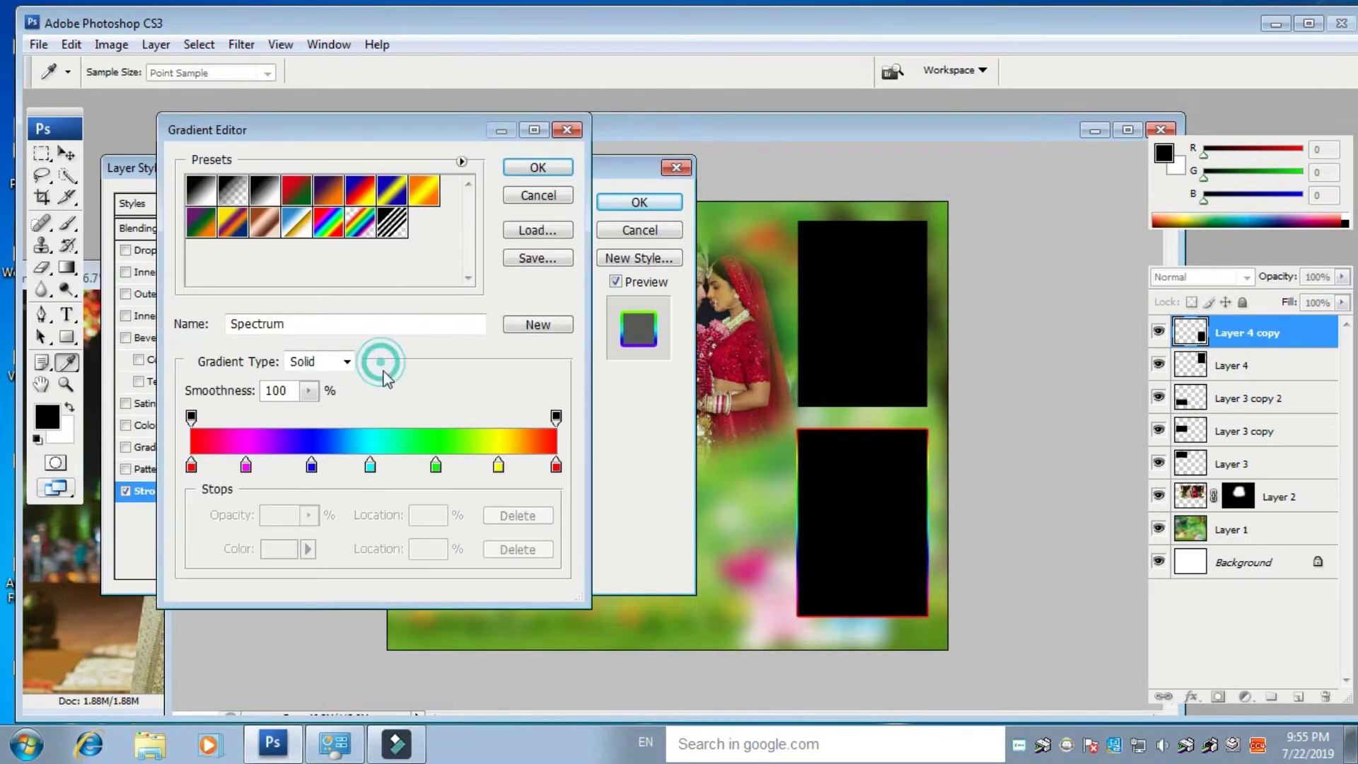
click(364, 228)
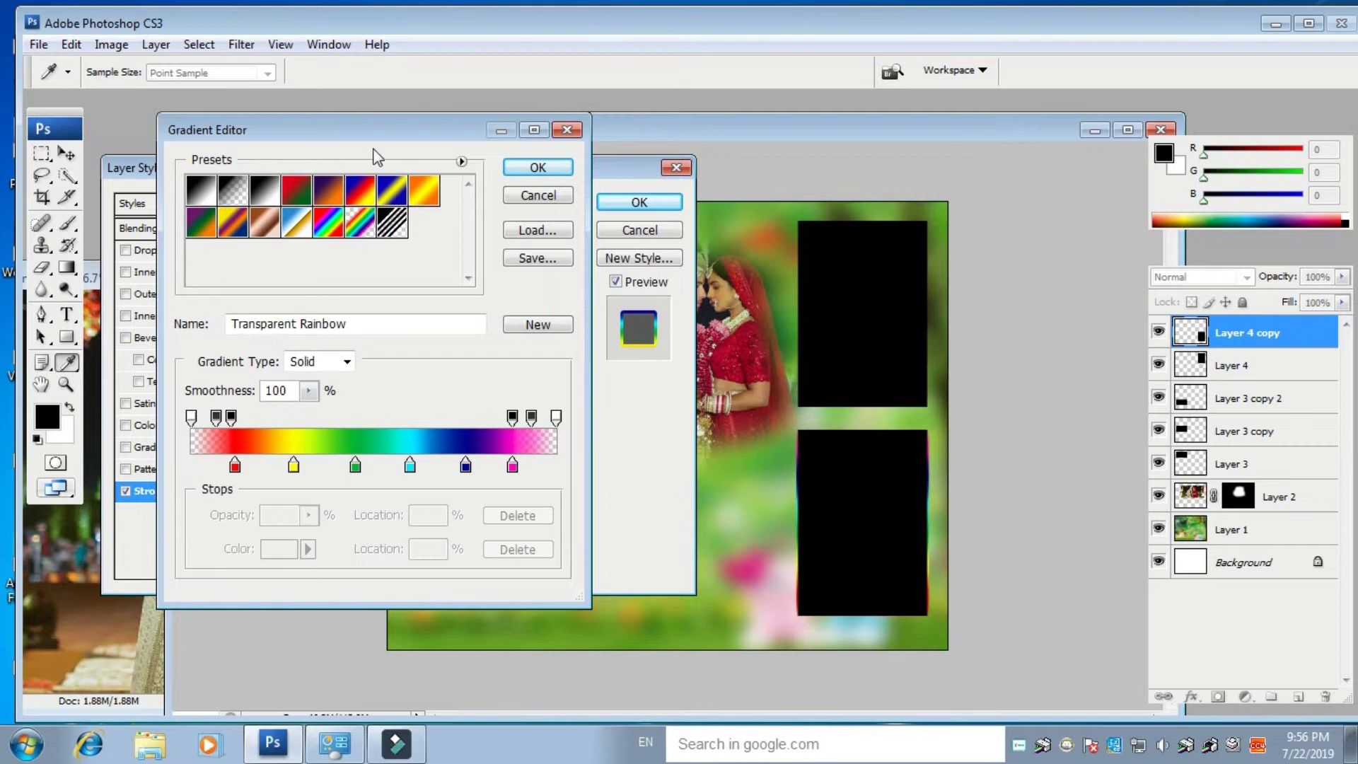
drag(364, 131, 314, 401)
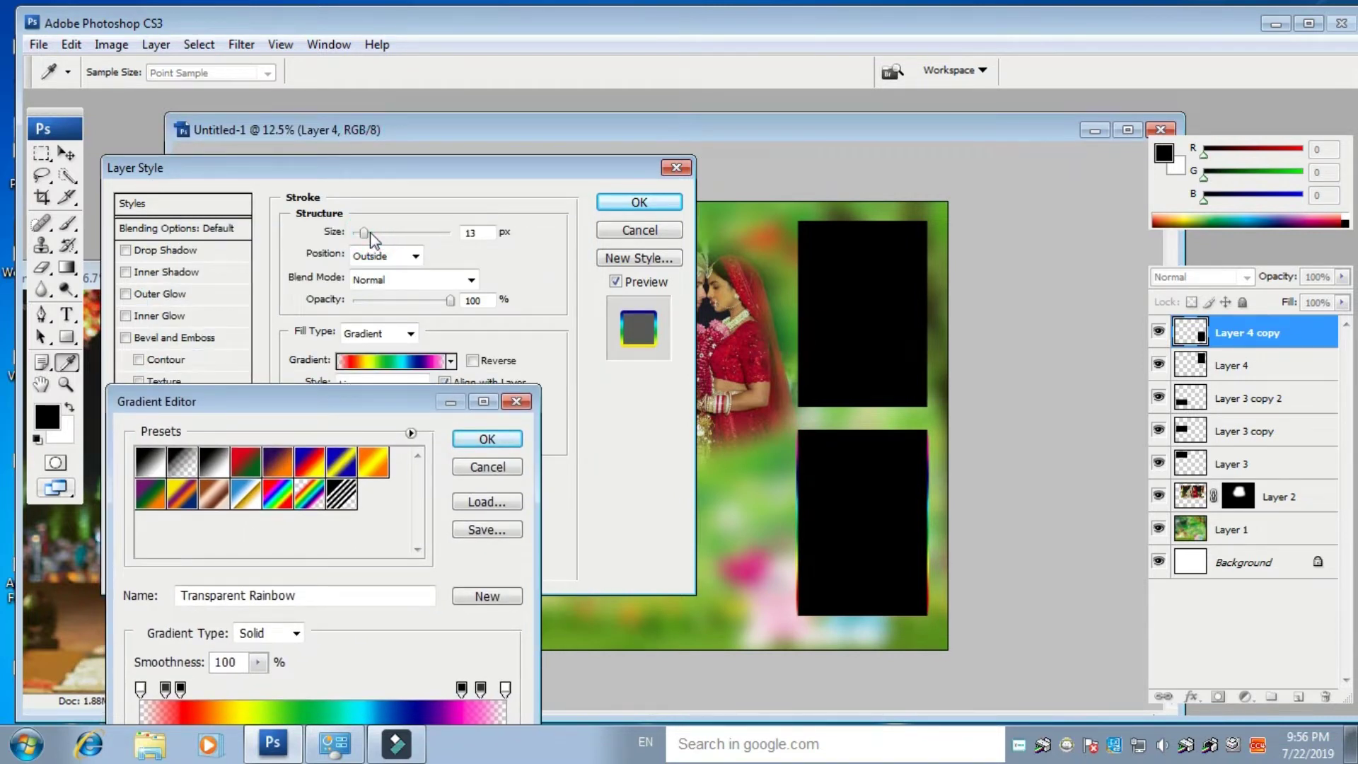
drag(394, 409, 375, 430)
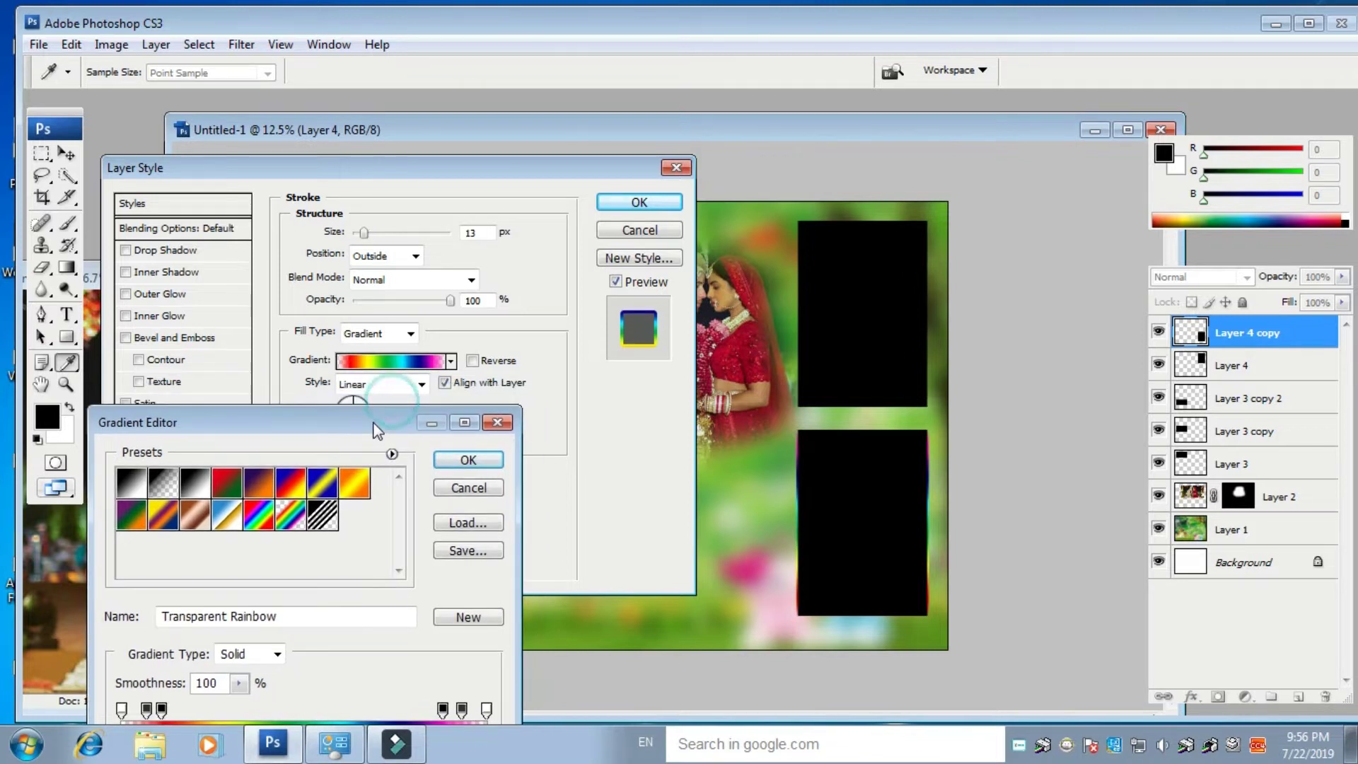
click(464, 460)
- Set the stroke size to 49 px and its fill type to Pattern with the Bubbles pattern, and apply the effect
drag(373, 234, 378, 235)
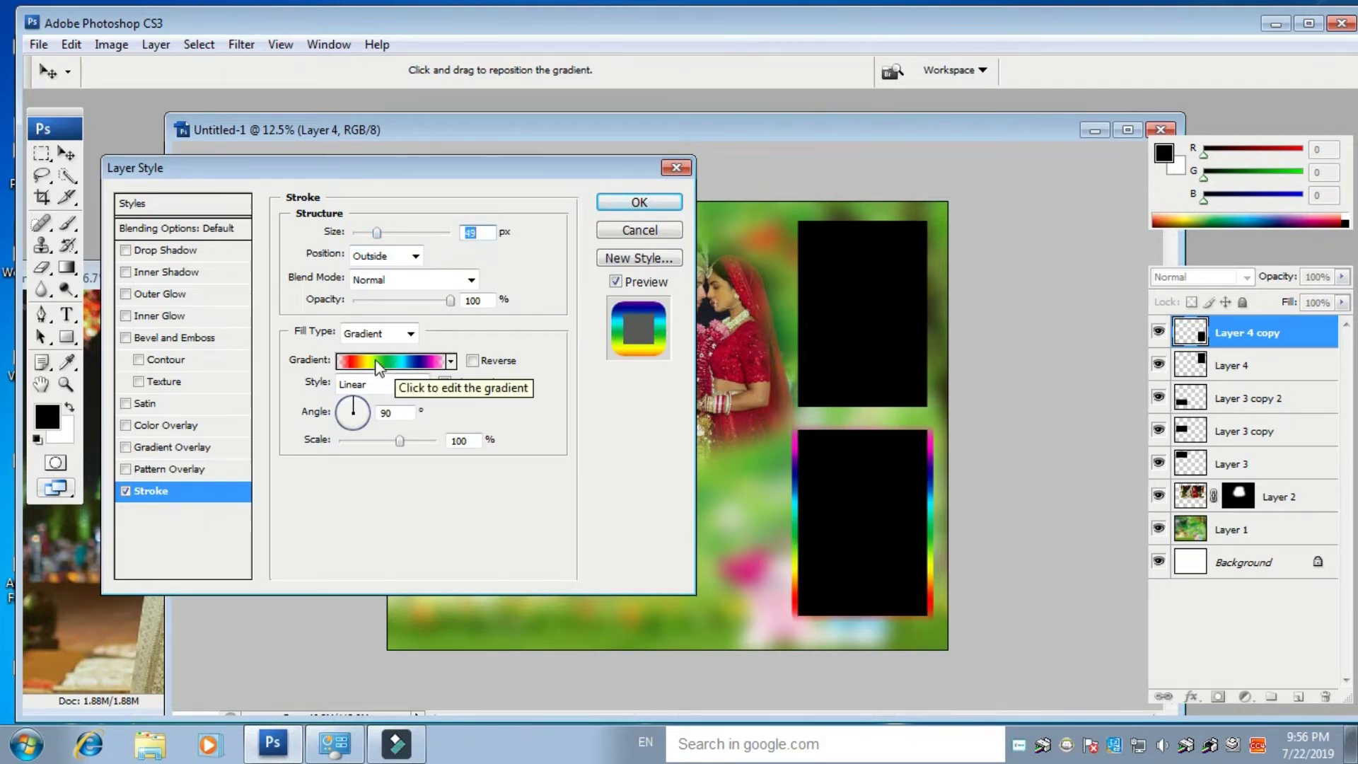
click(411, 334)
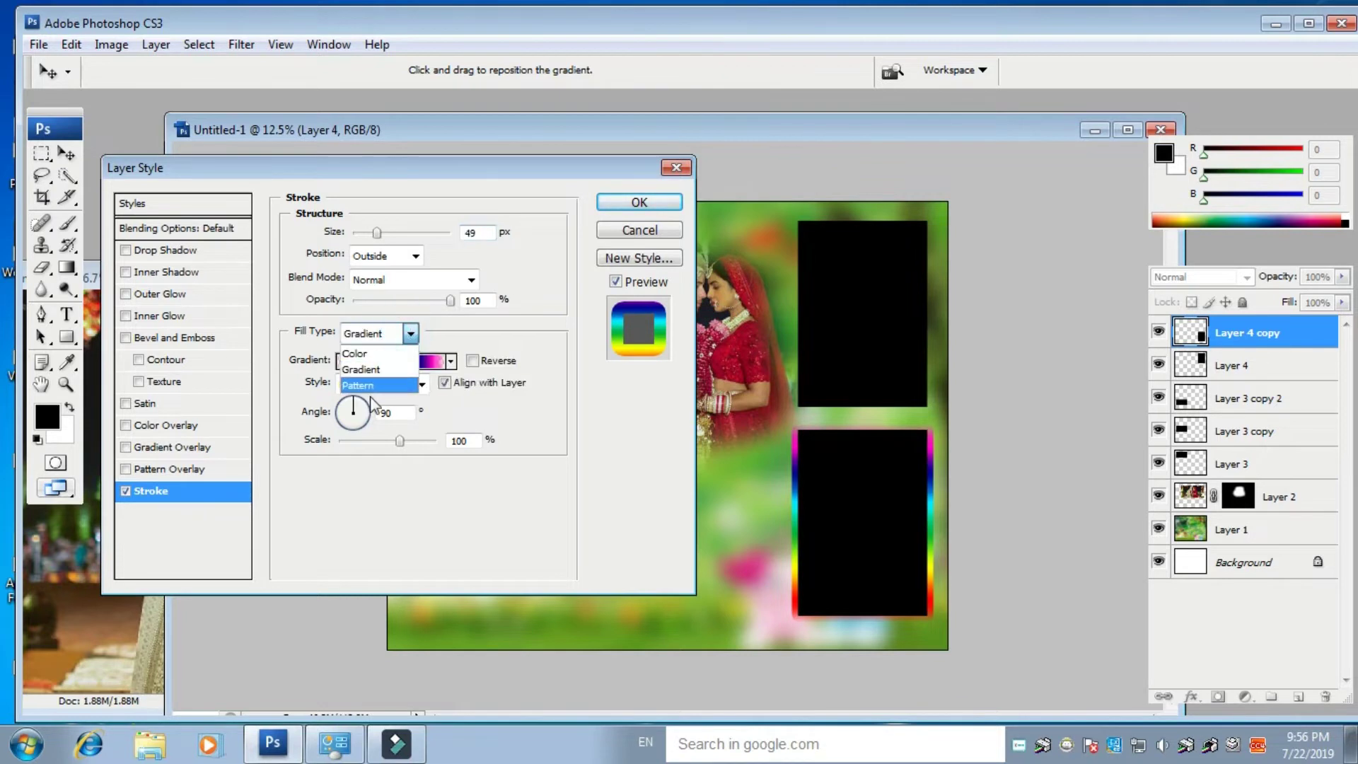
click(379, 386)
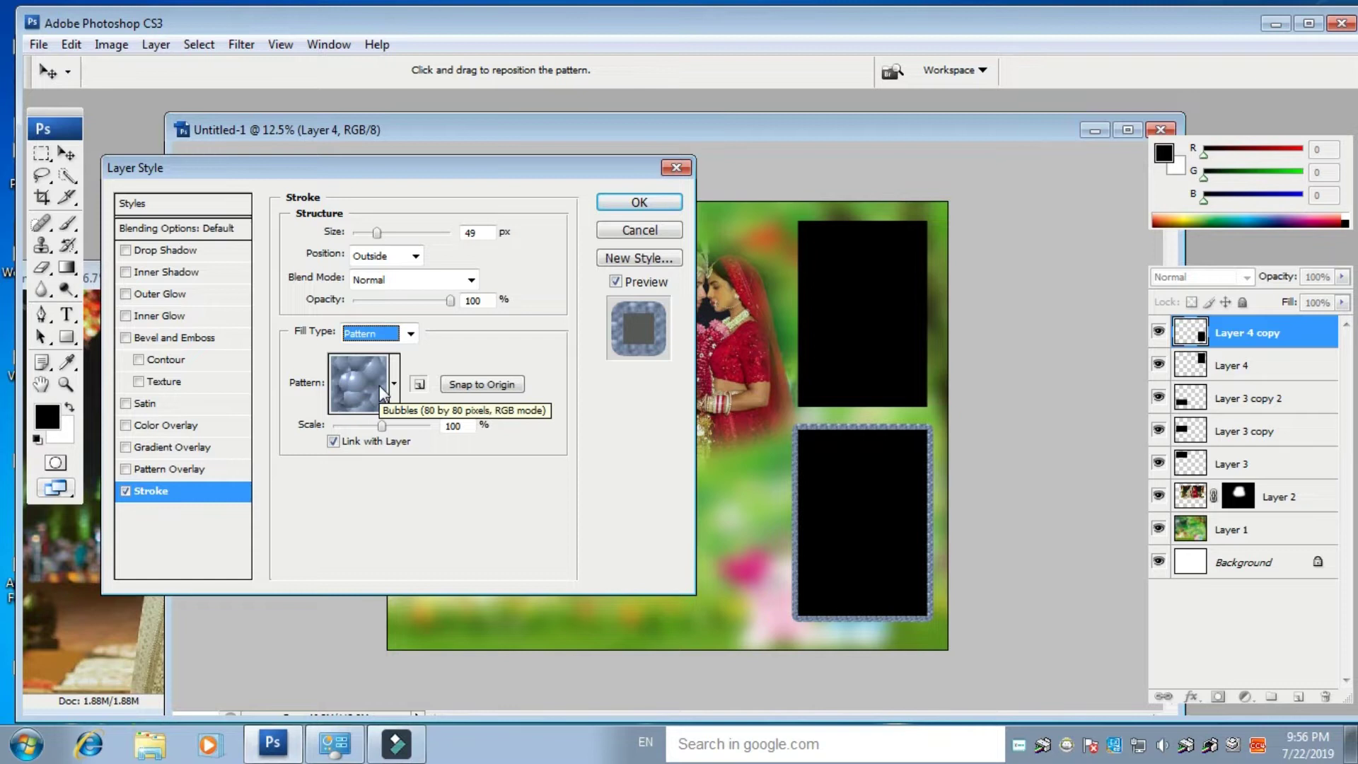
click(639, 203)
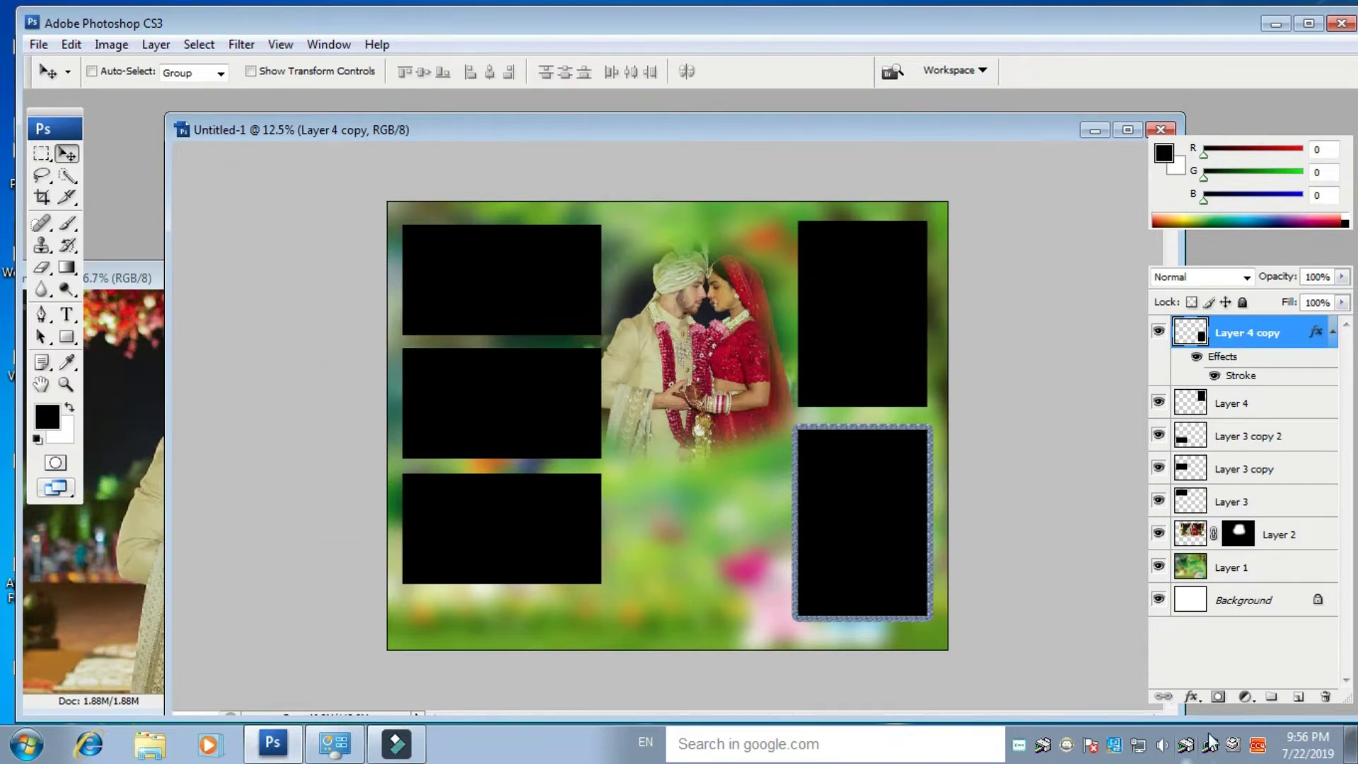
- Save the lower-right rectangle's stroke as a new style named Style 1, including layer effects
click(1192, 697)
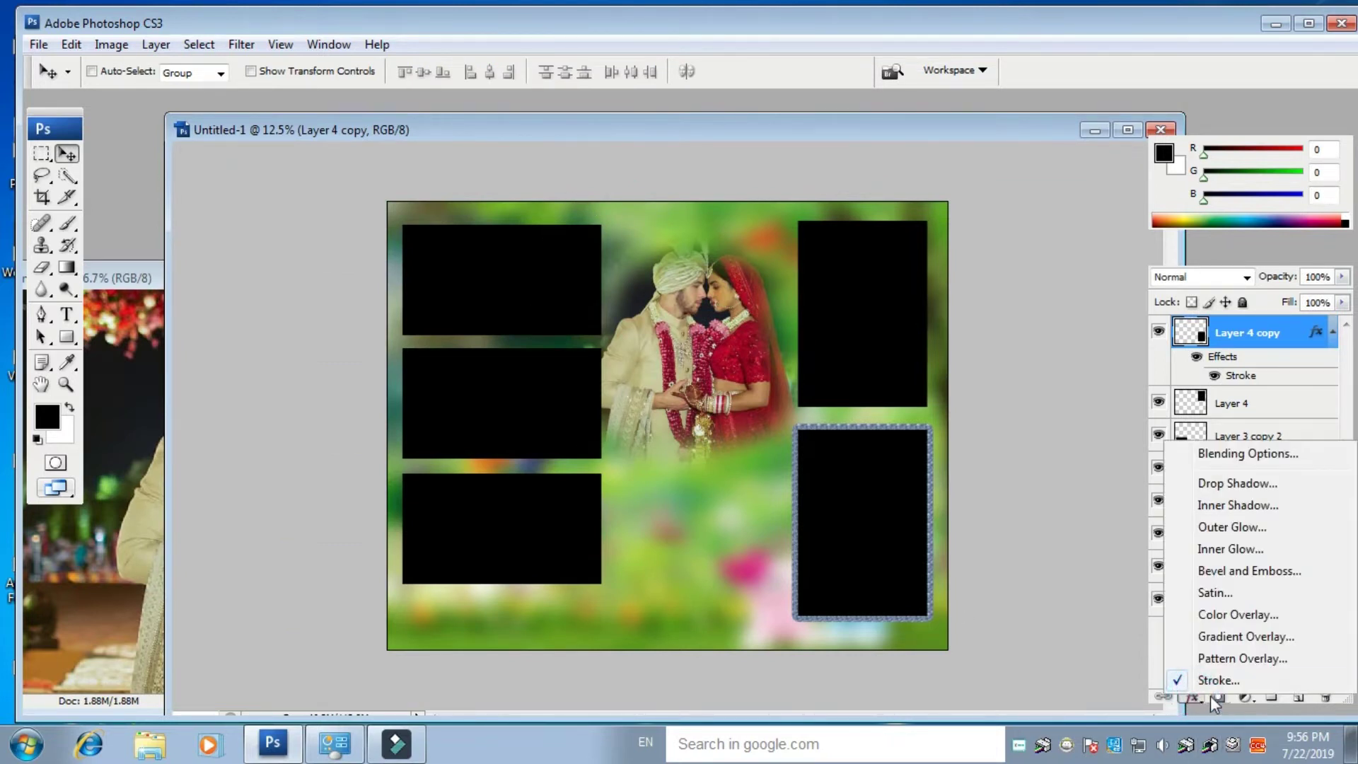
click(1218, 680)
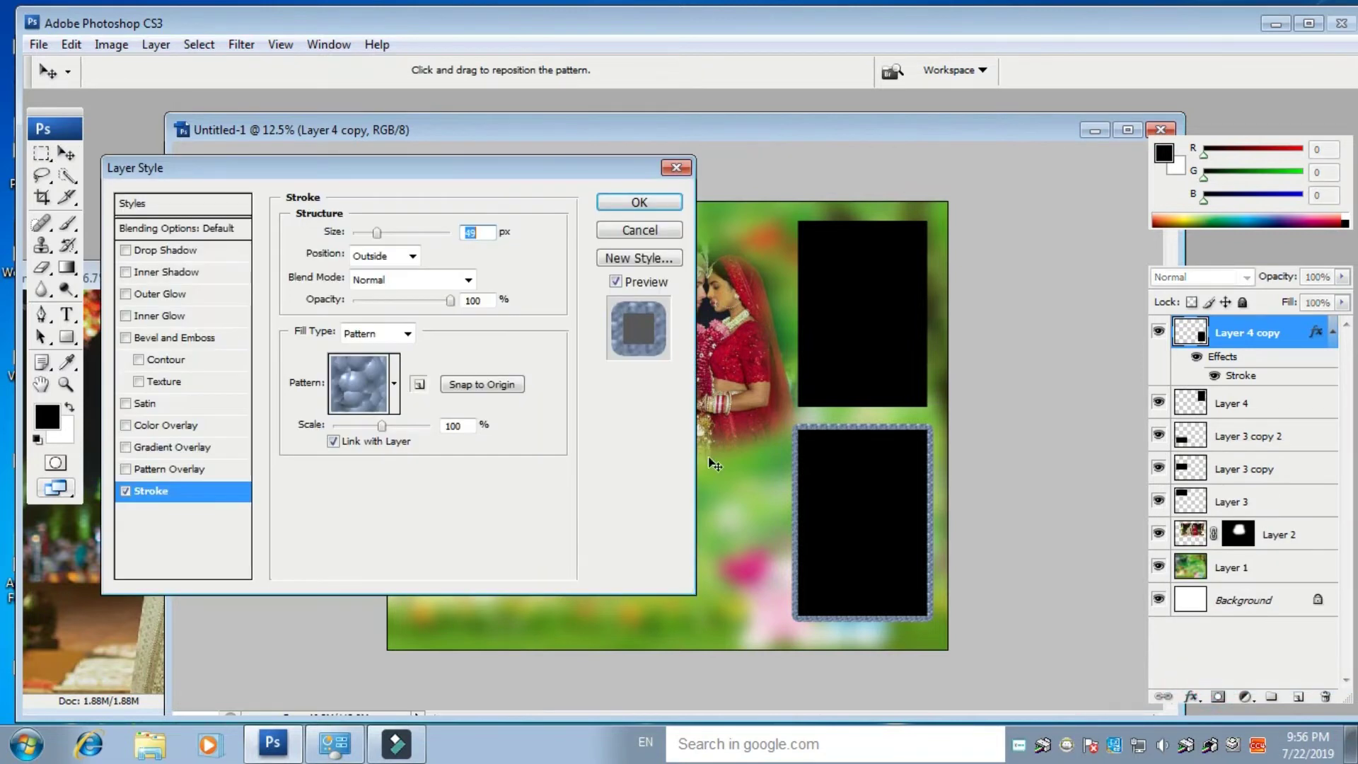
click(640, 259)
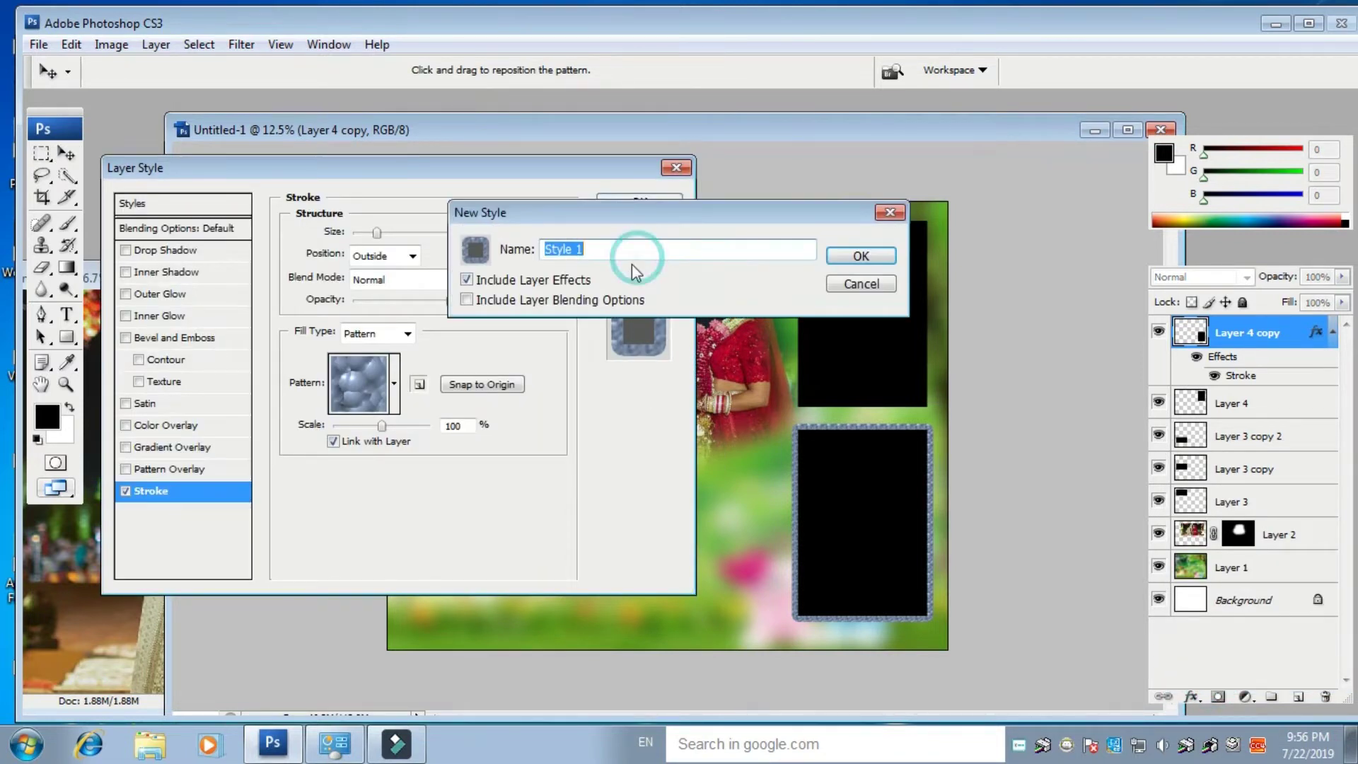
click(866, 255)
click(651, 204)
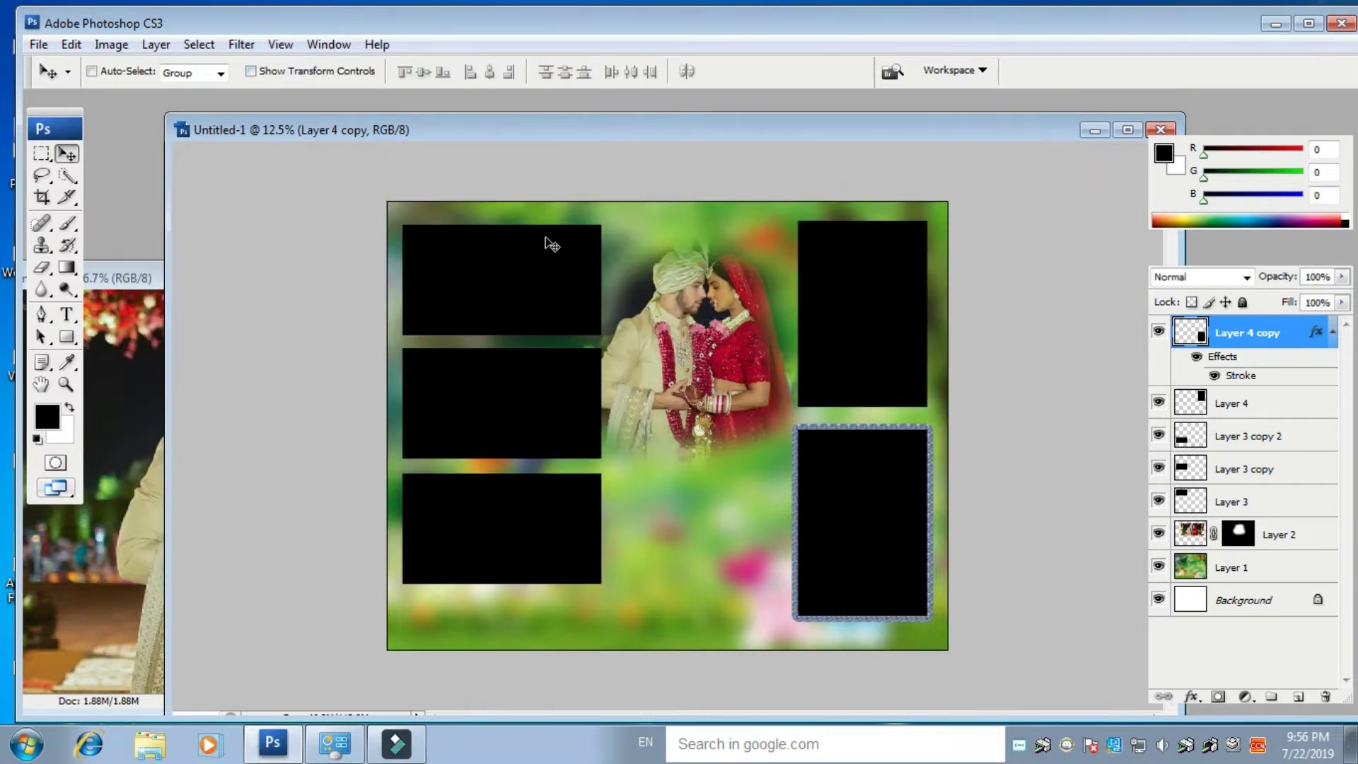
- Apply the saved Style 1 to the upper-right black rectangle on Layer 4
right_click(857, 312)
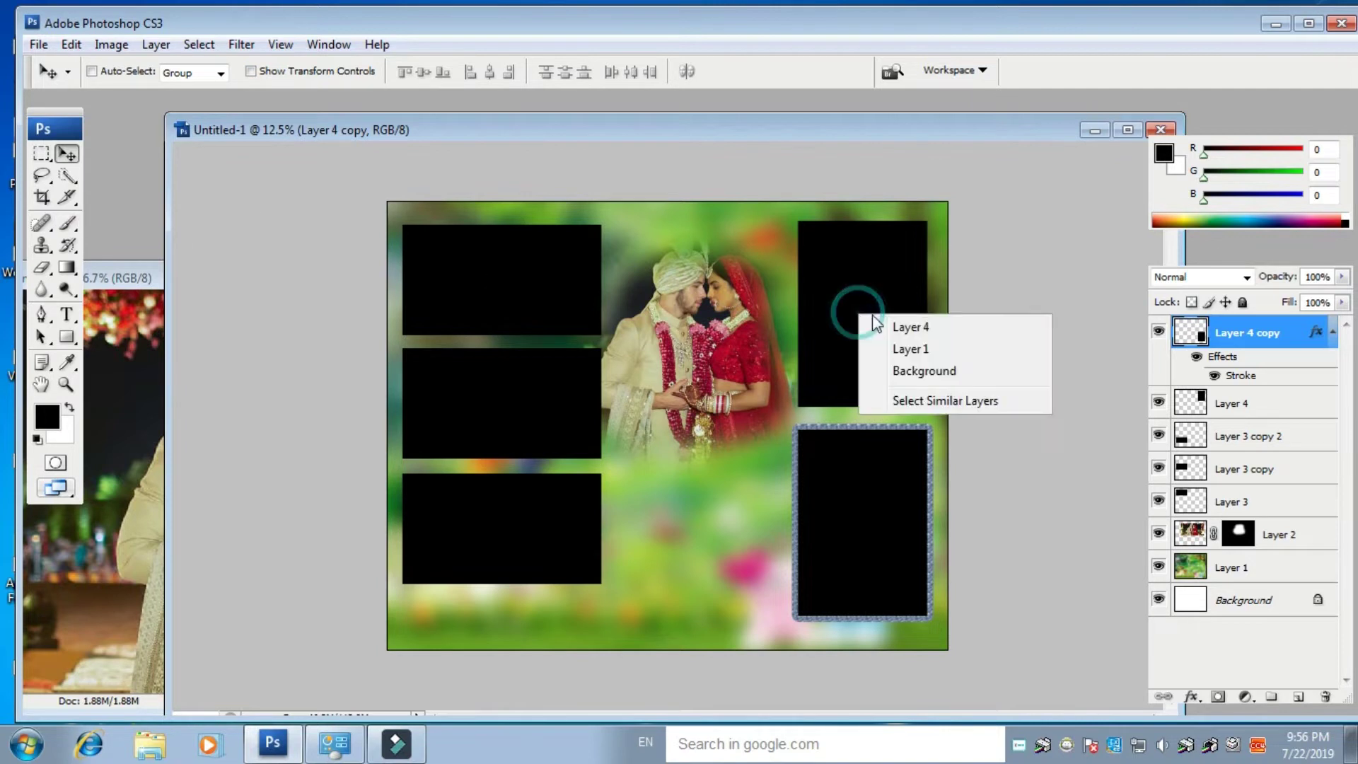
click(938, 329)
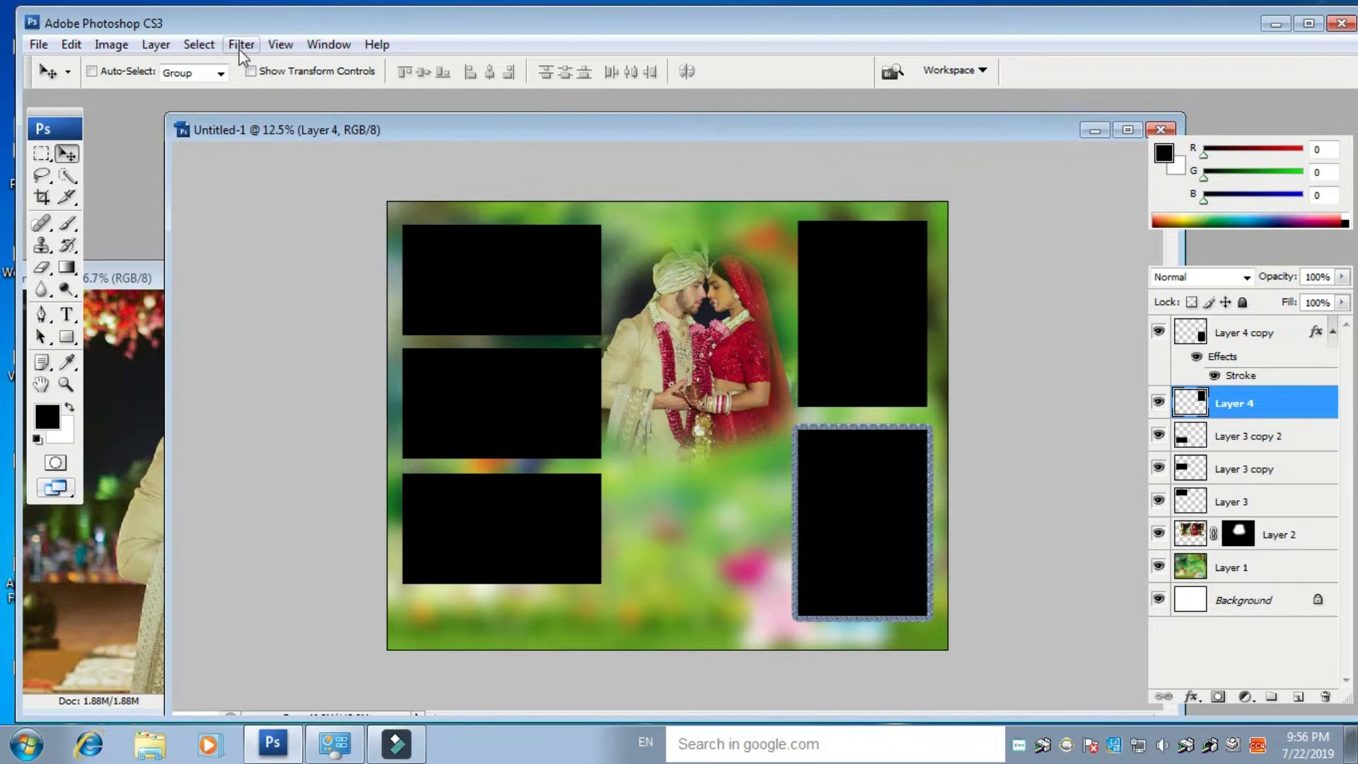
click(328, 44)
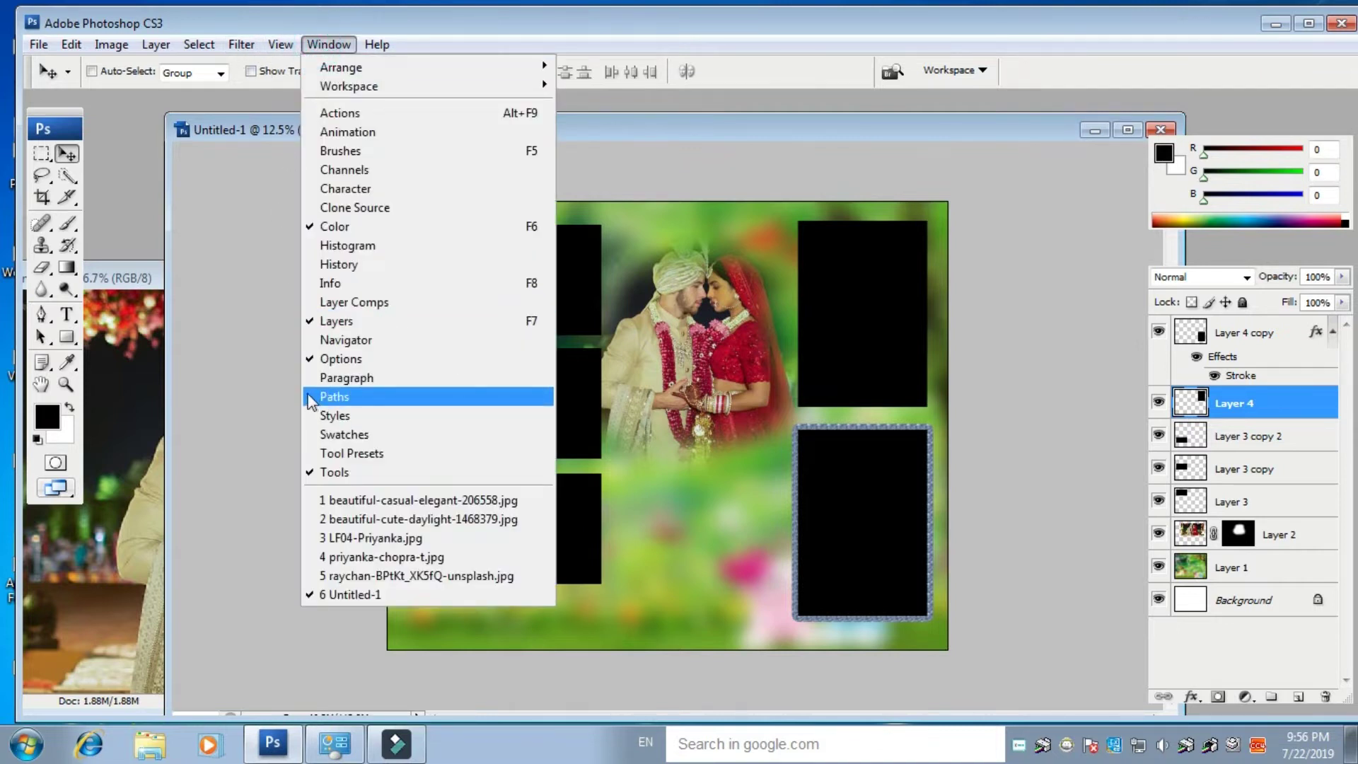
click(355, 414)
scroll(1346, 182, down, 1)
click(1231, 219)
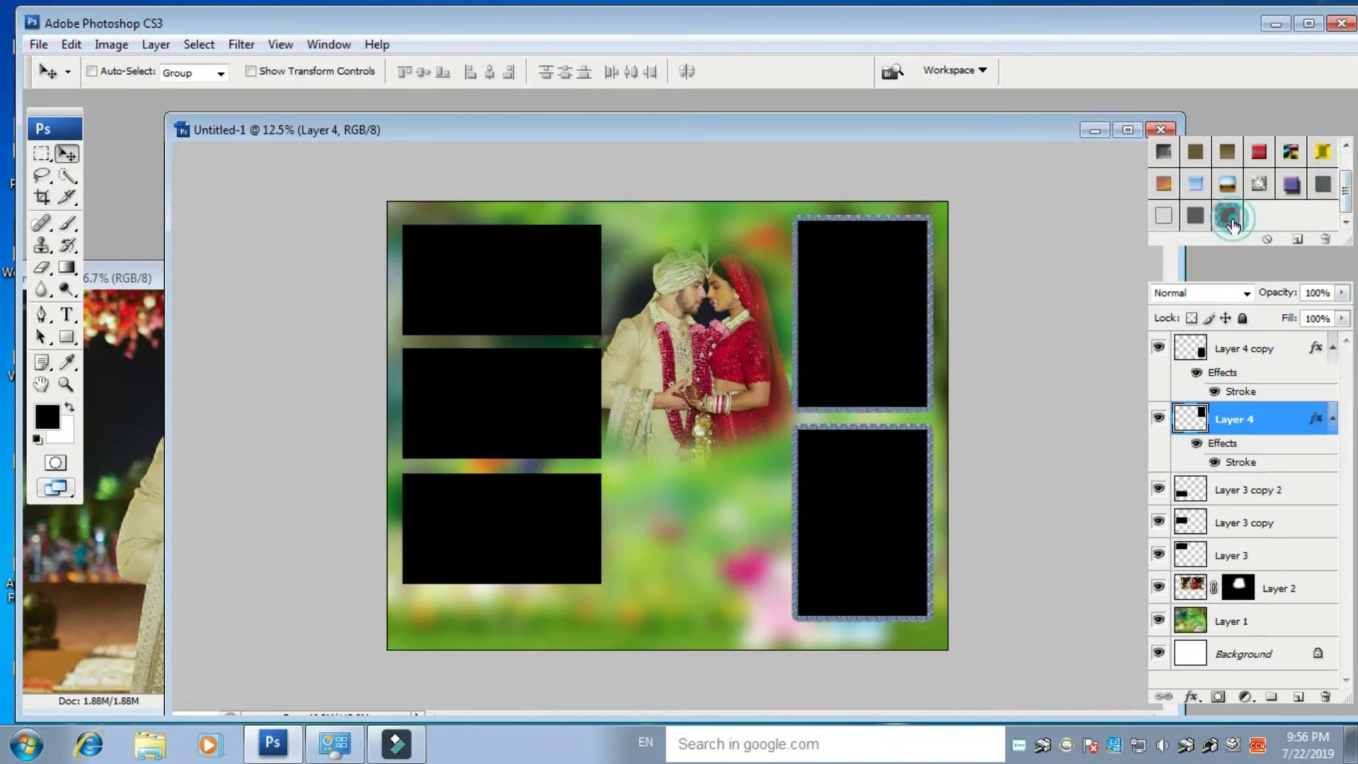
- Apply the saved Style 1 to the three black rectangles in the left column, Layer 3 and its two copies
right_click(498, 239)
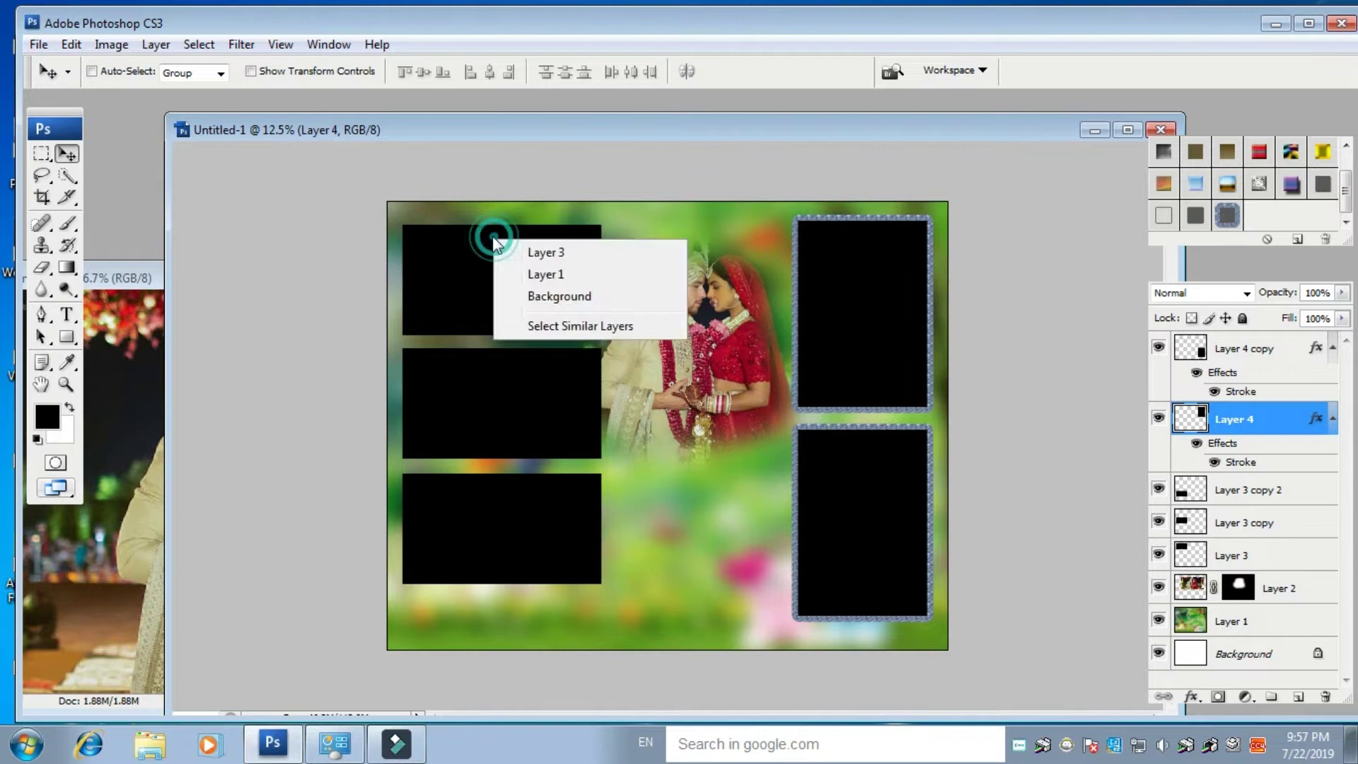
click(546, 252)
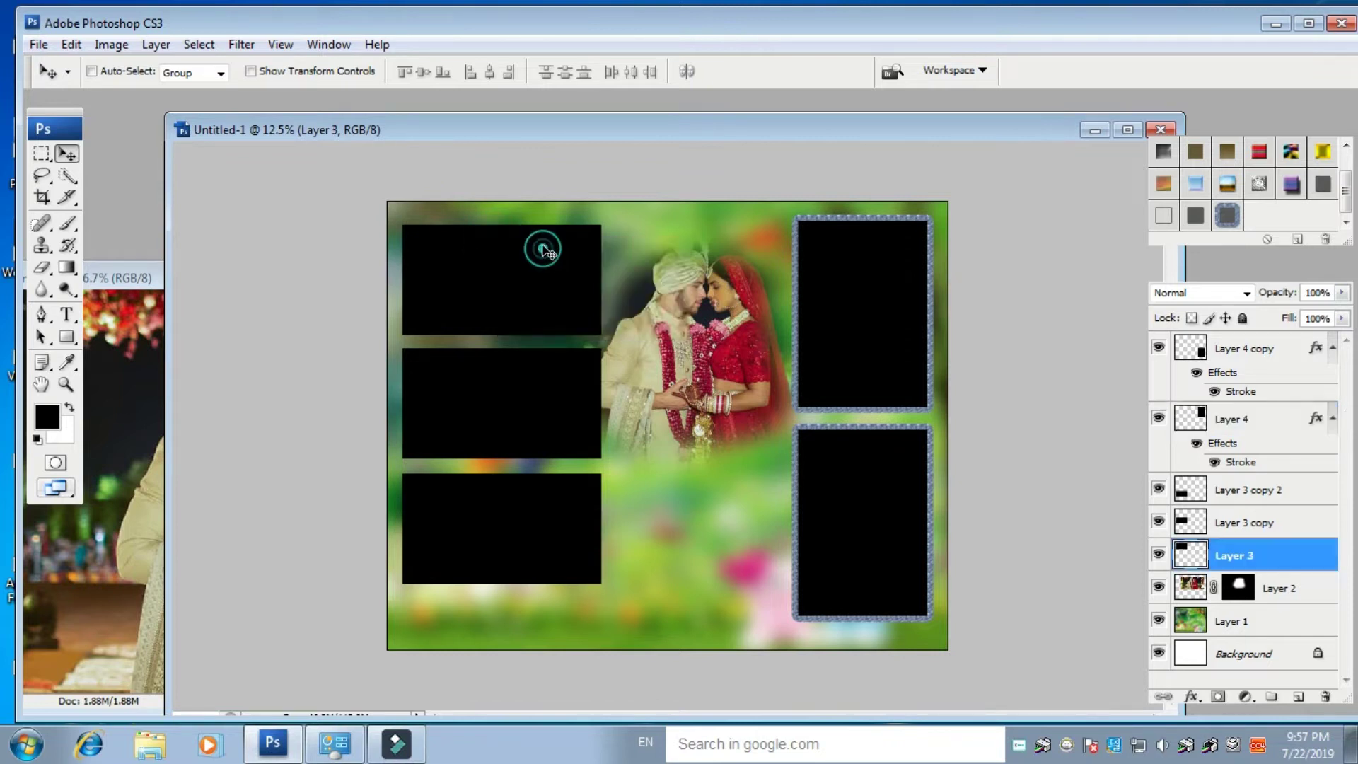
click(1231, 225)
right_click(468, 386)
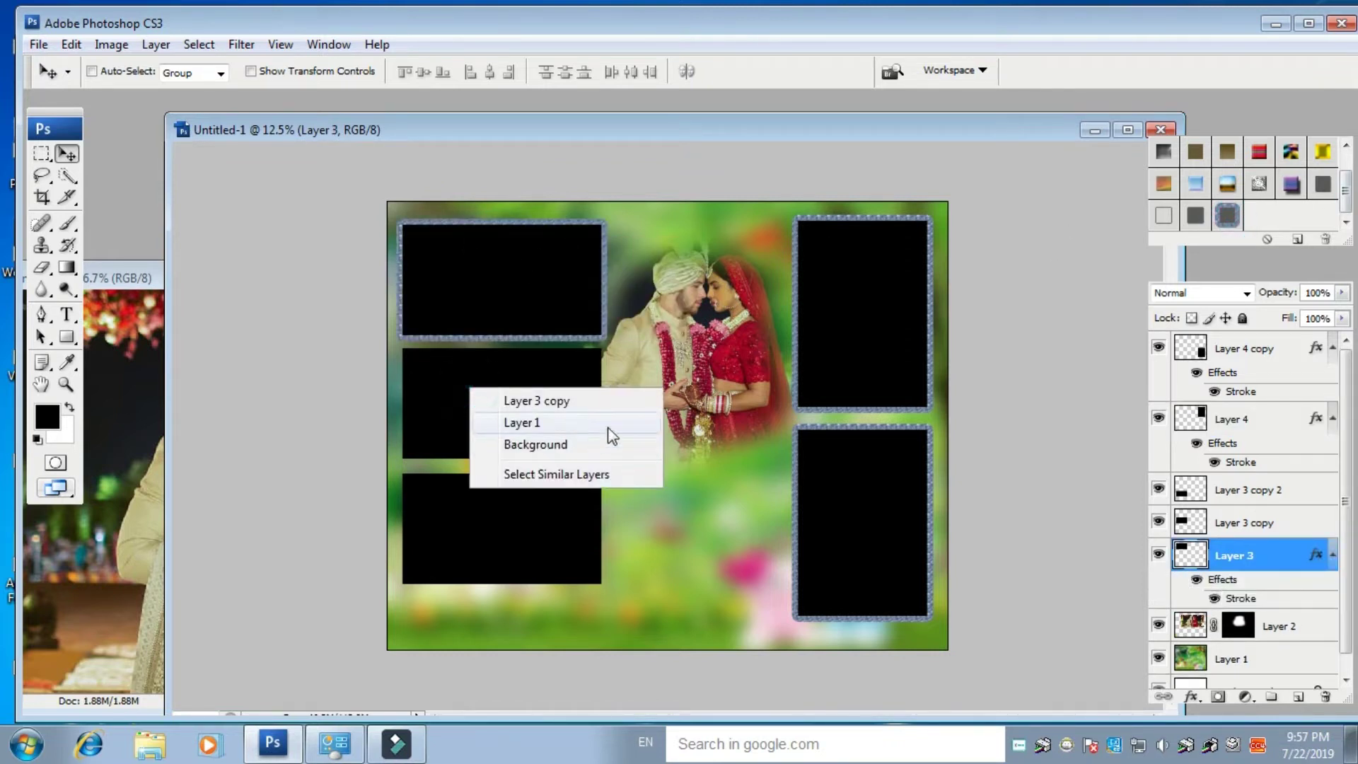
click(574, 400)
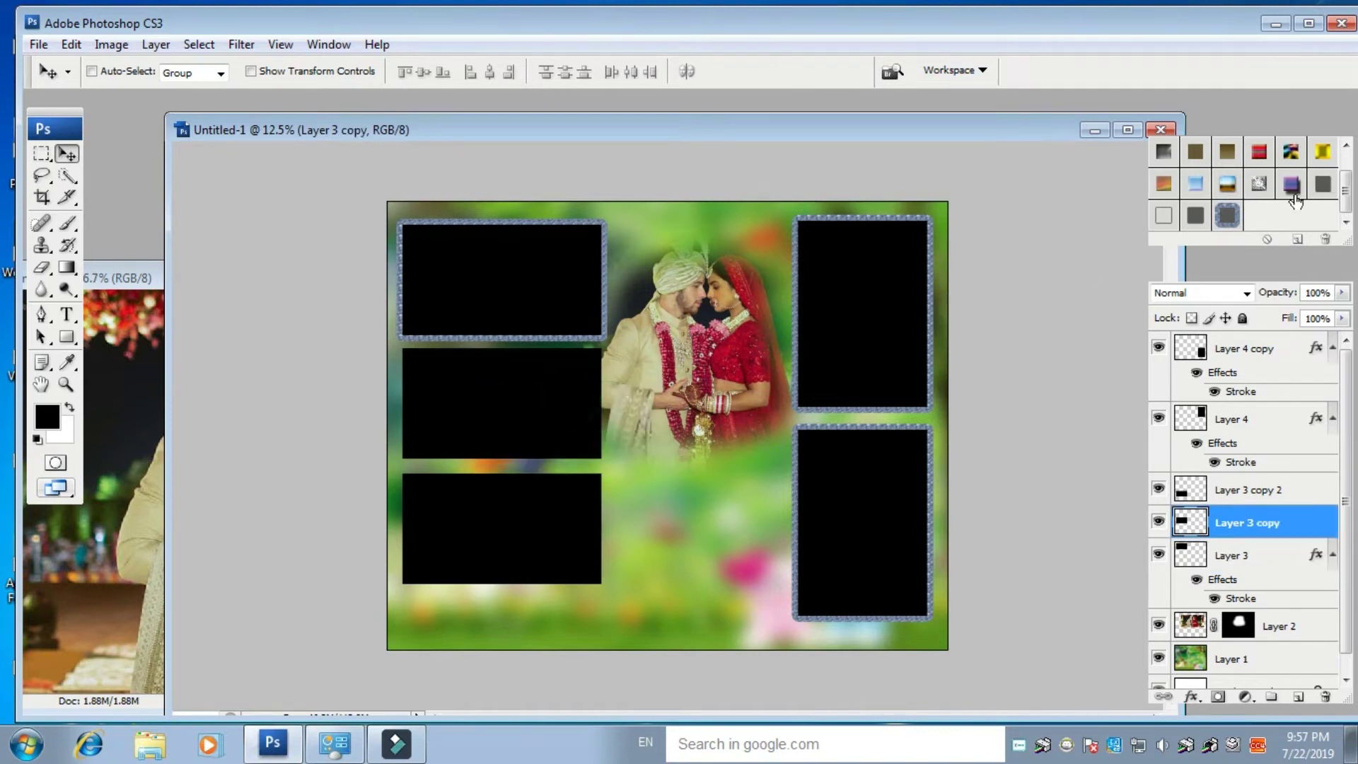
click(1231, 220)
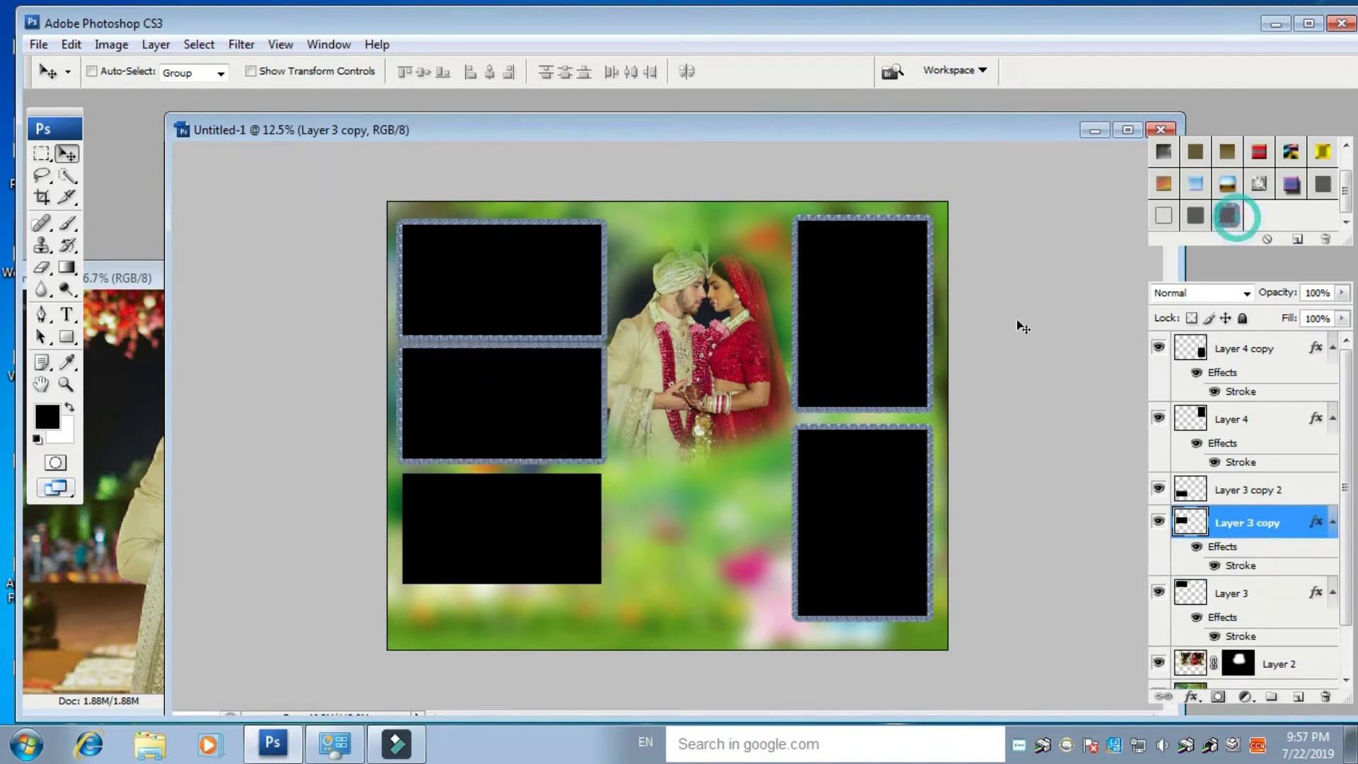
right_click(509, 522)
click(574, 529)
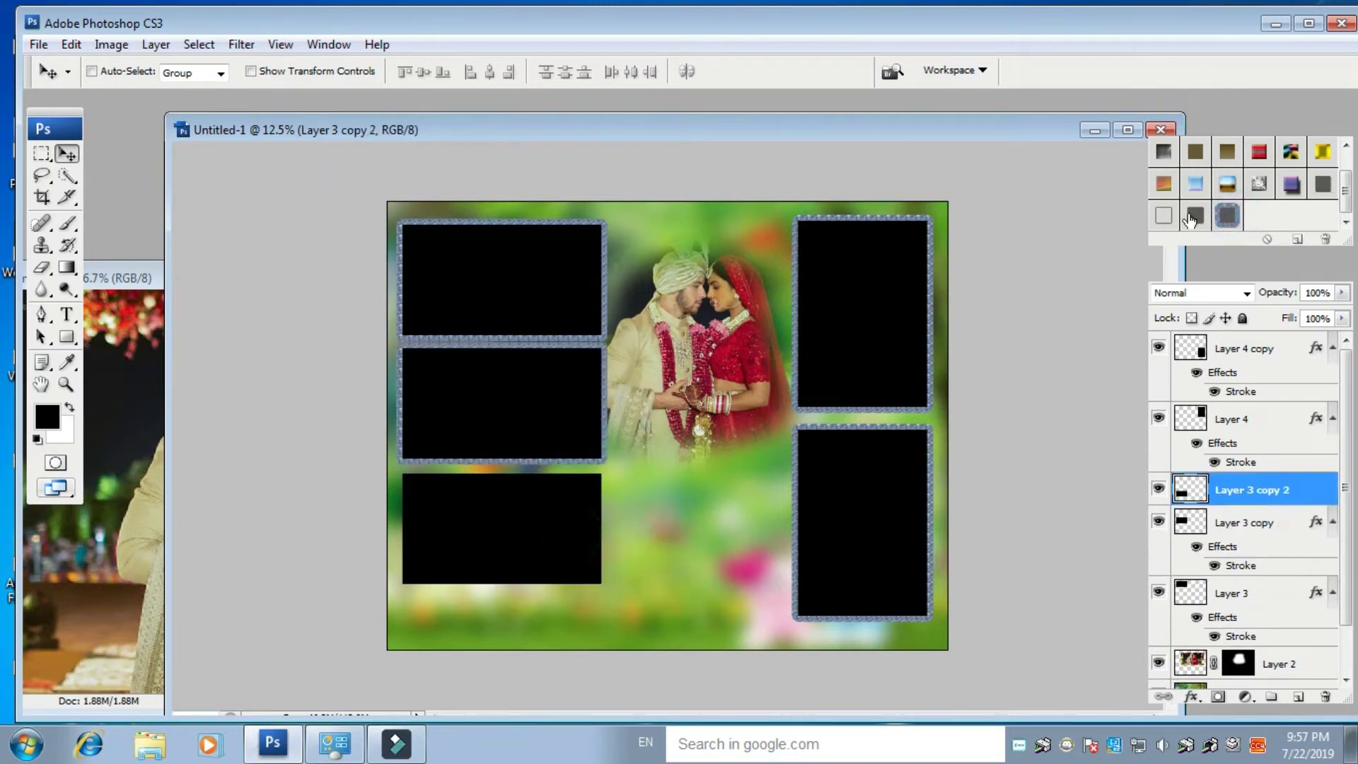
click(1228, 220)
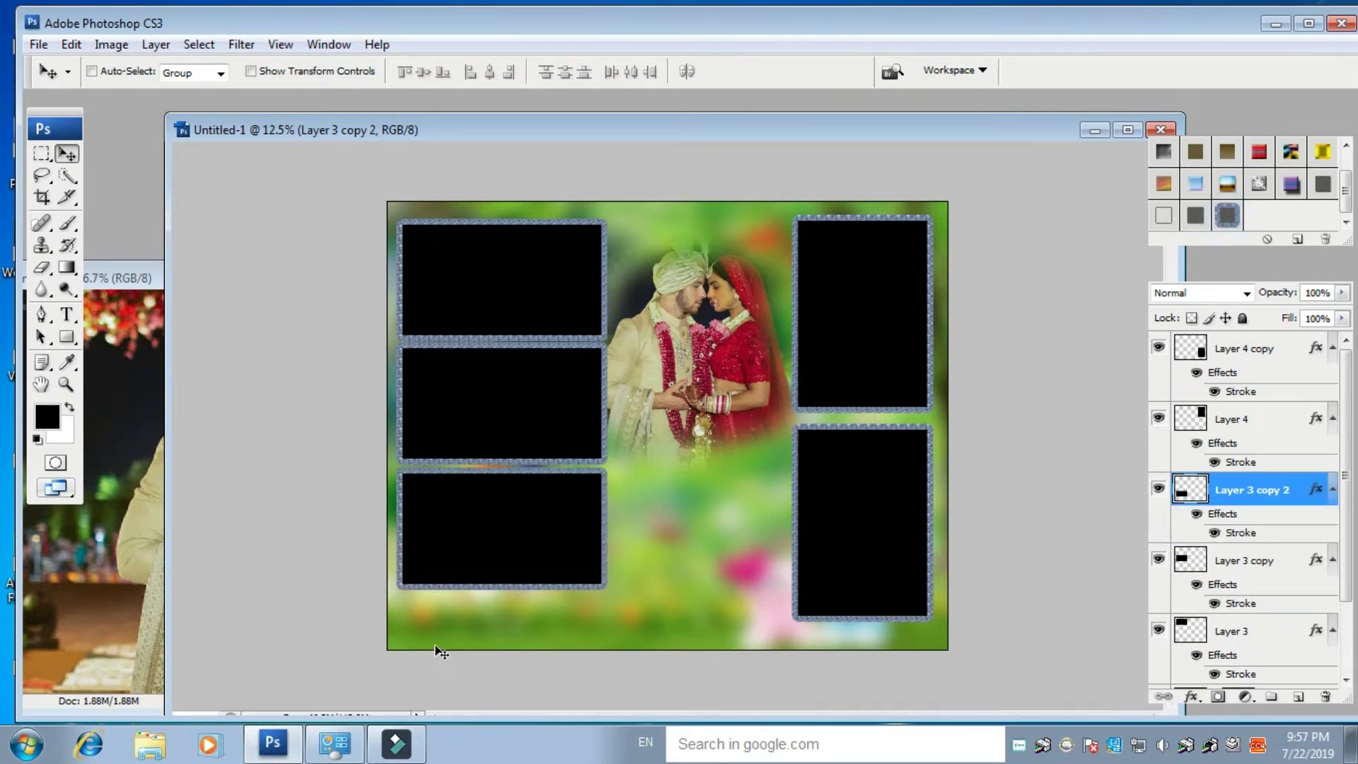
- Nudge the bottom-left frame down in large increments to widen the gap below the middle frame
key(shift+Down)
key(shift+Down)
key(shift+Down)
key(shift+Down)
key(shift+Down)
key(shift+Down)
key(shift+Down)
key(shift+Down)
key(shift+Down)
key(shift+Down)
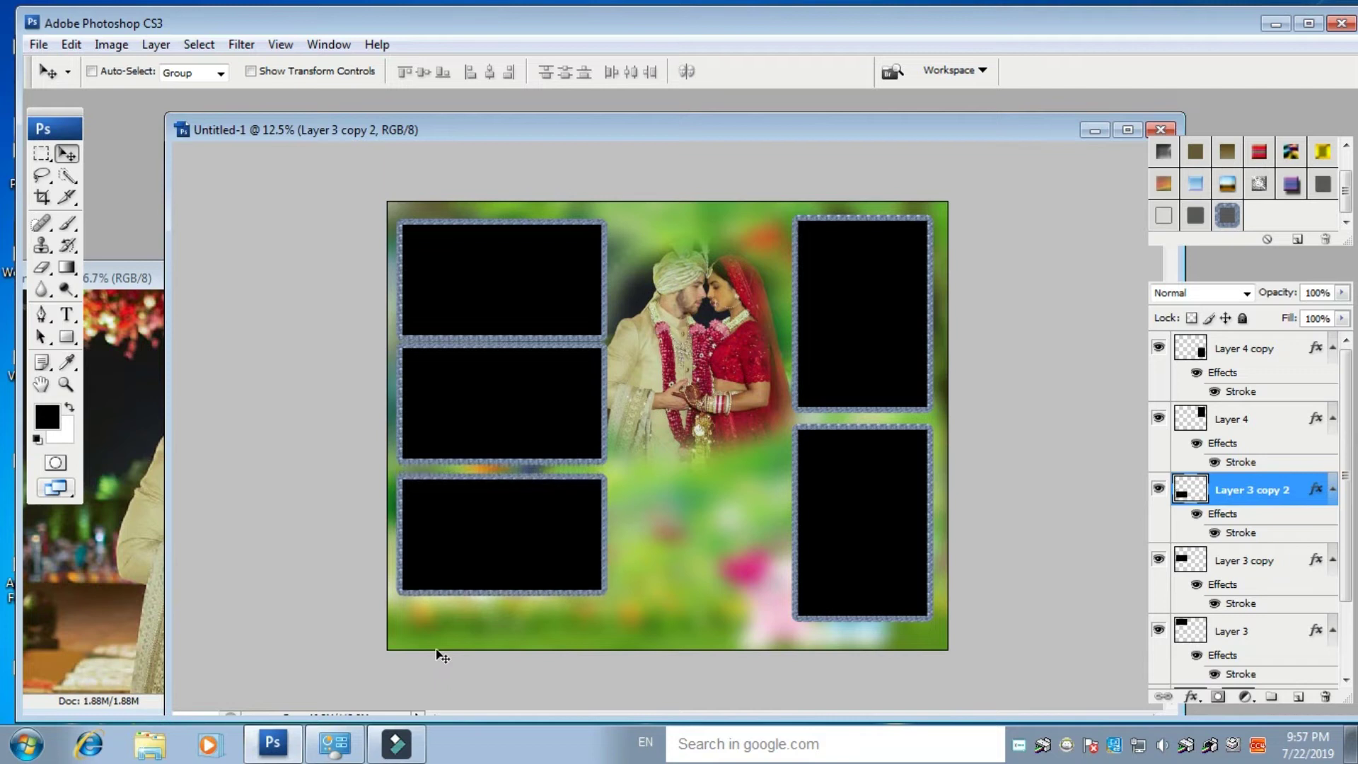
key(shift+Down)
key(shift+Down)
key(shift+Down)
key(shift+Down)
key(shift+Down)
key(shift+Down)
key(shift+Down)
key(shift+Down)
key(shift+Down)
key(shift+Down)
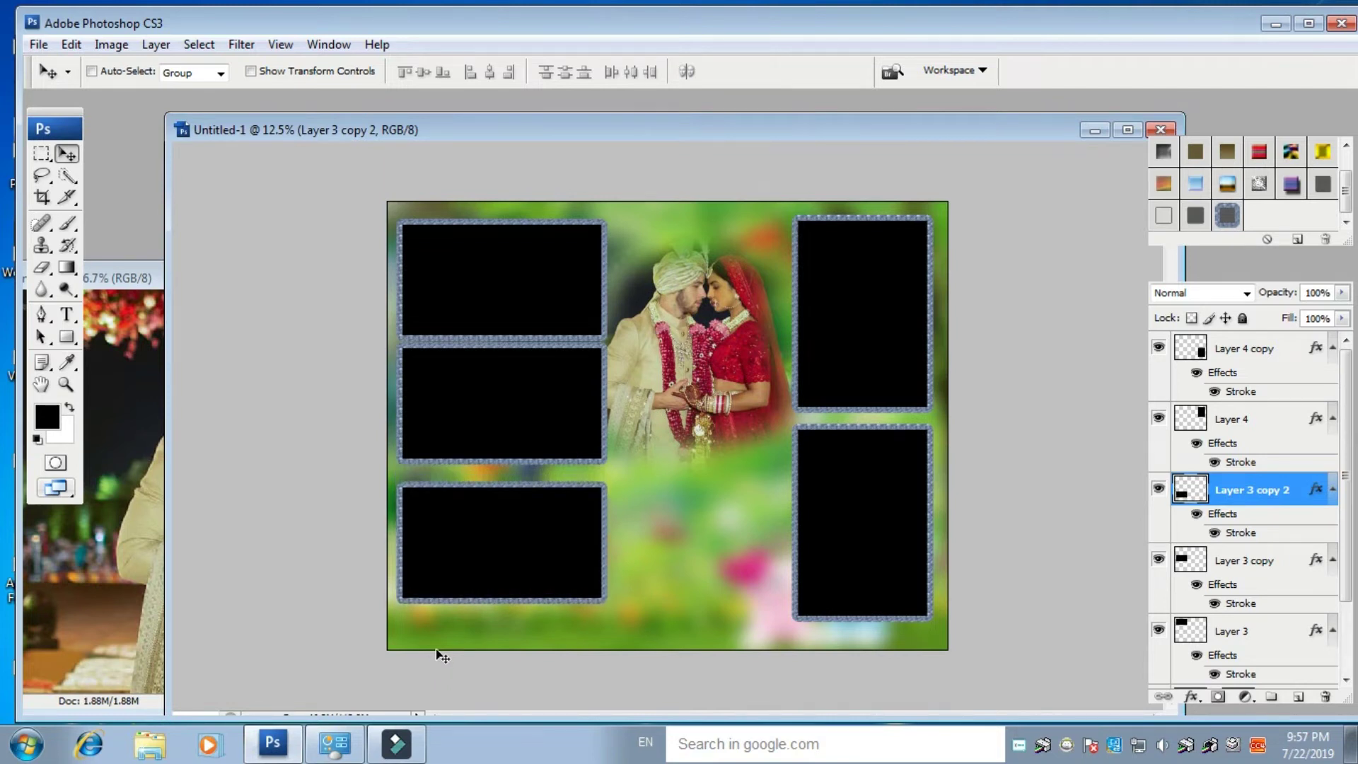
- Nudge the middle-left frame down until the gaps above and below it are about equal
right_click(501, 410)
click(549, 417)
key(shift+Down)
key(shift+Down)
key(shift+Down)
key(shift+Down)
key(shift+Down)
key(shift+Down)
key(shift+Down)
key(shift+Down)
key(shift+Down)
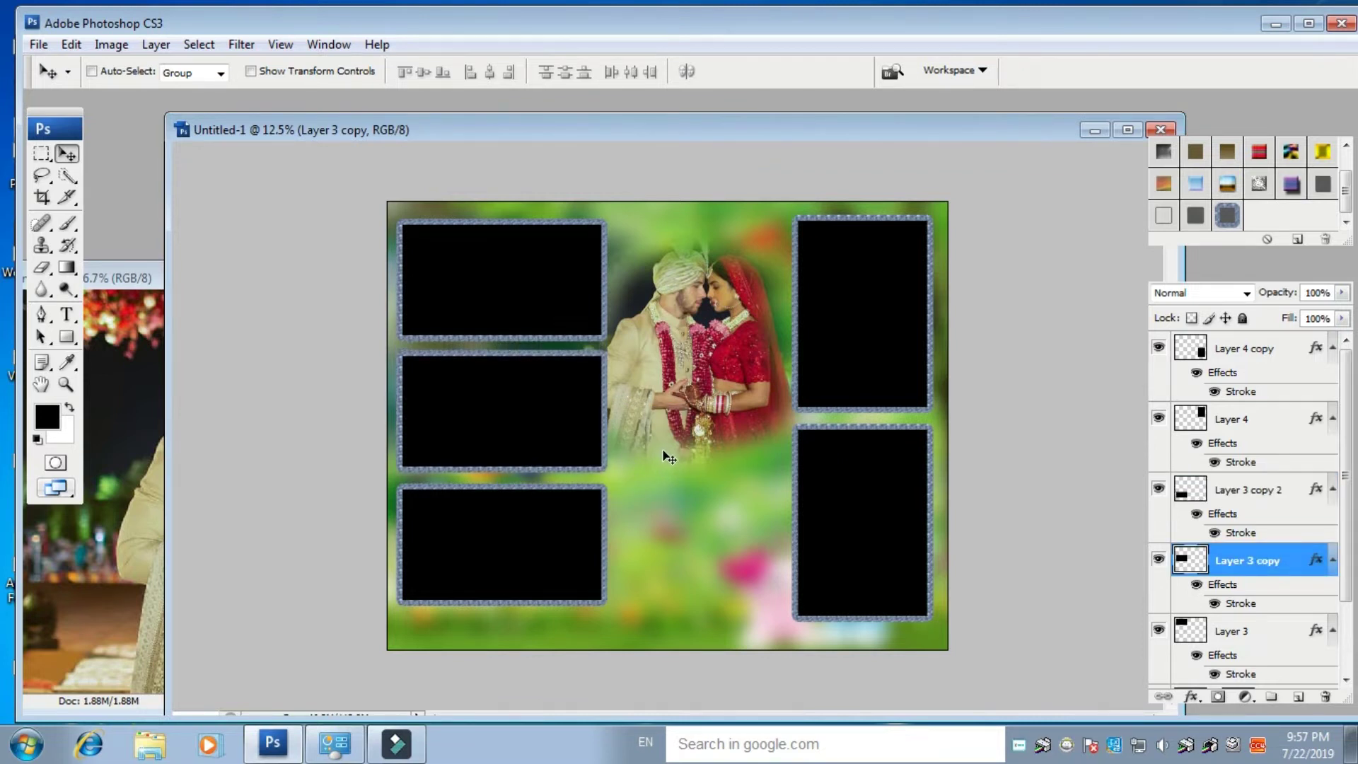
key(shift+Down)
key(shift+Down)
key(shift+Down)
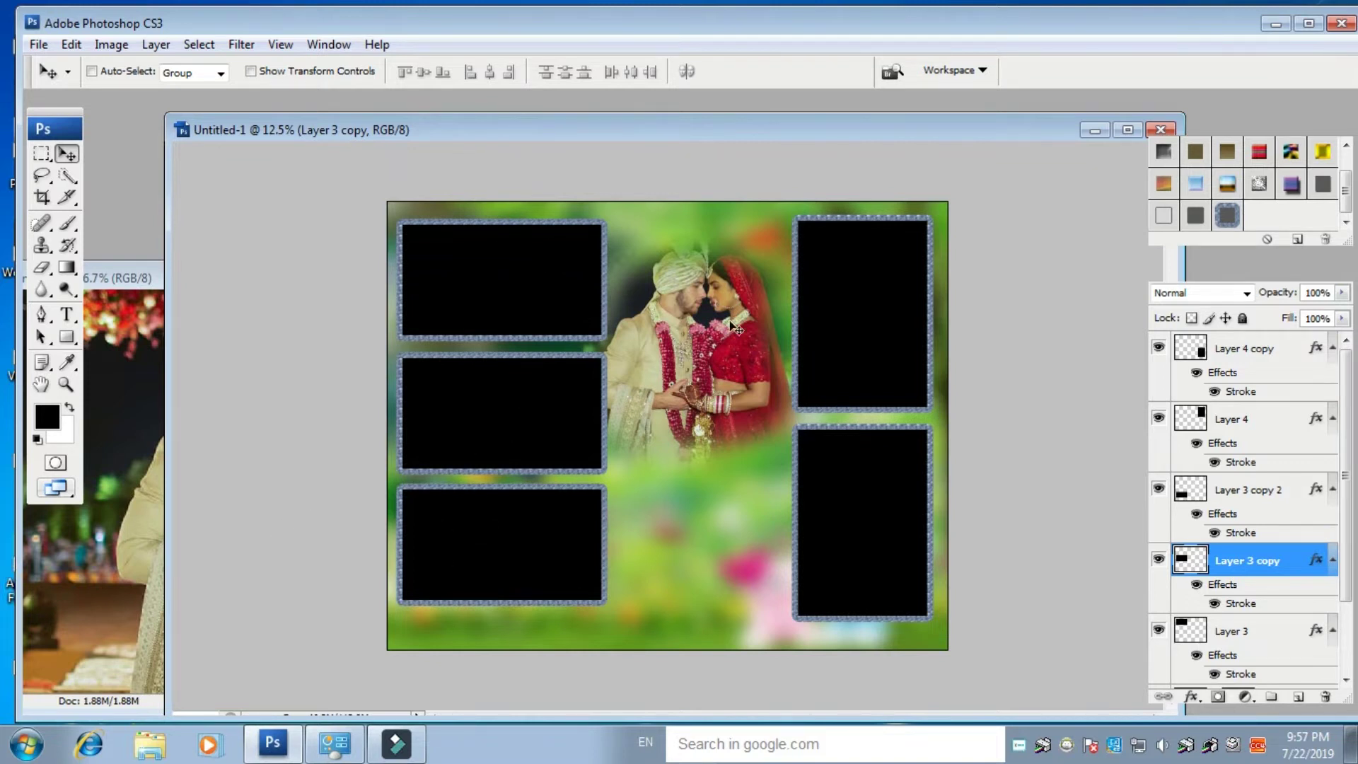
- Move the album document aside and close the source photo of the couple
drag(523, 133, 790, 111)
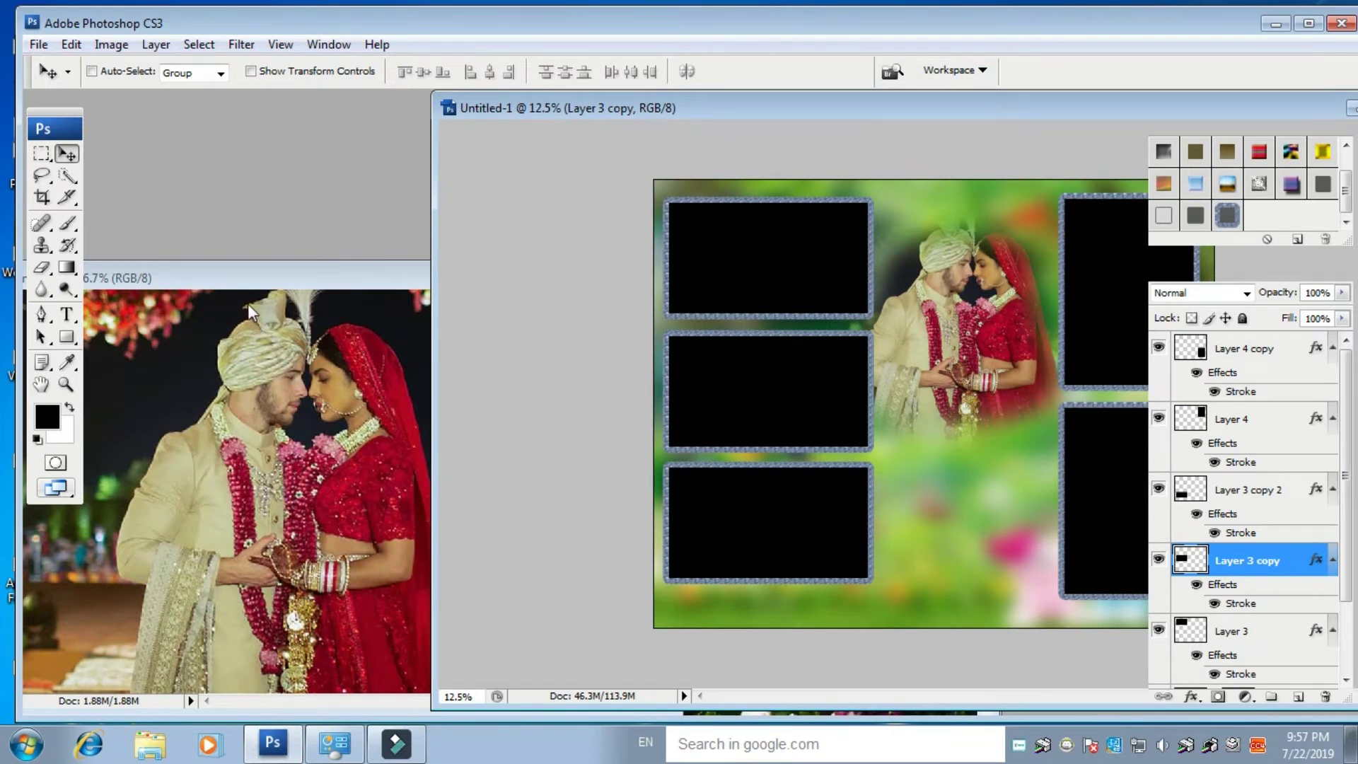
click(240, 283)
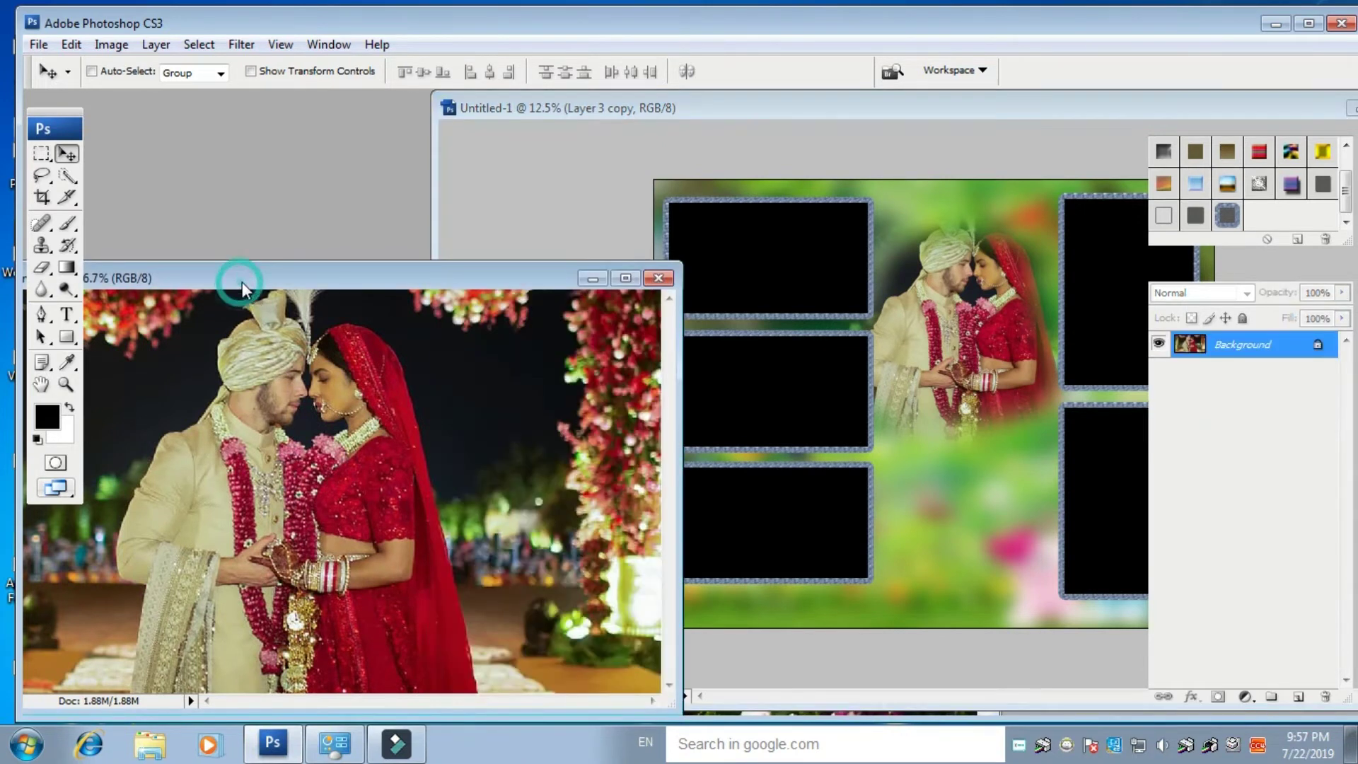
click(658, 278)
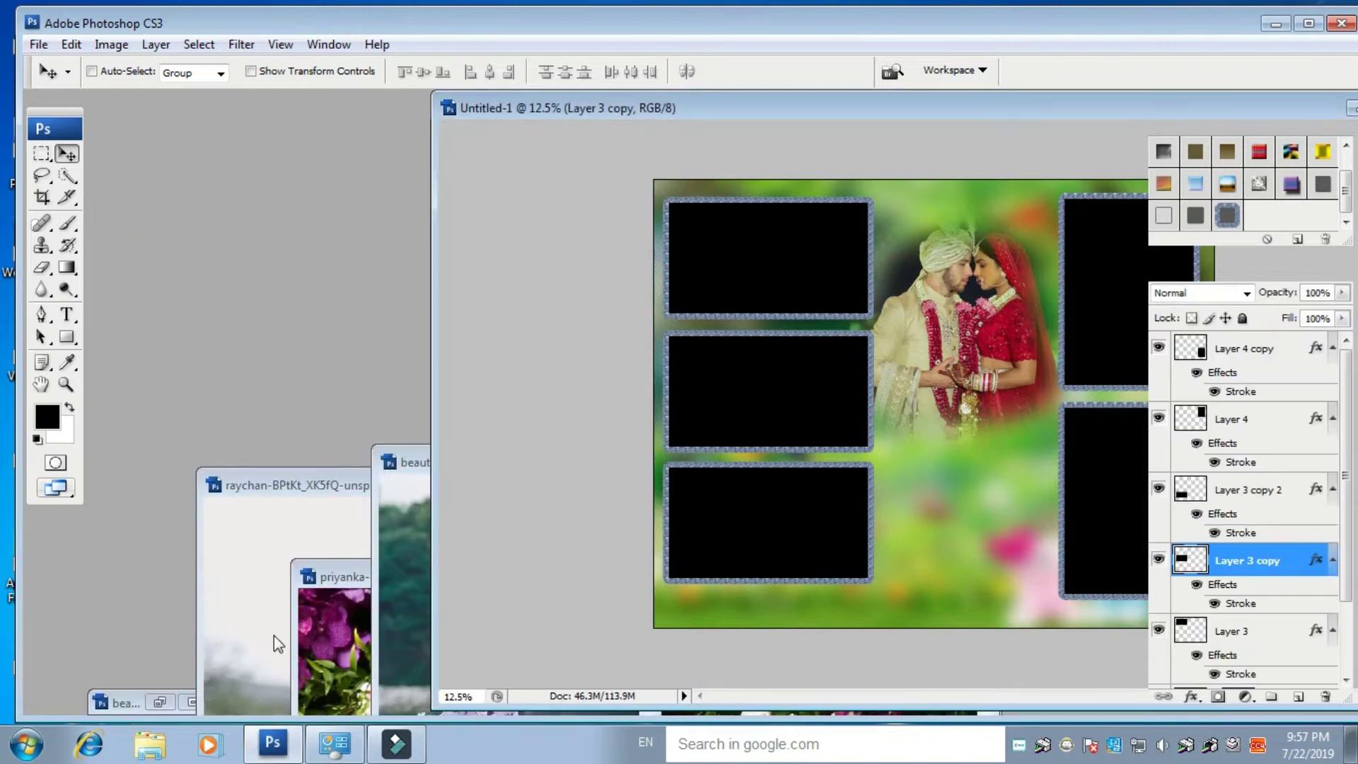
- Copy the entire priyanka-chopra-t.jpg image and close that photo
click(407, 559)
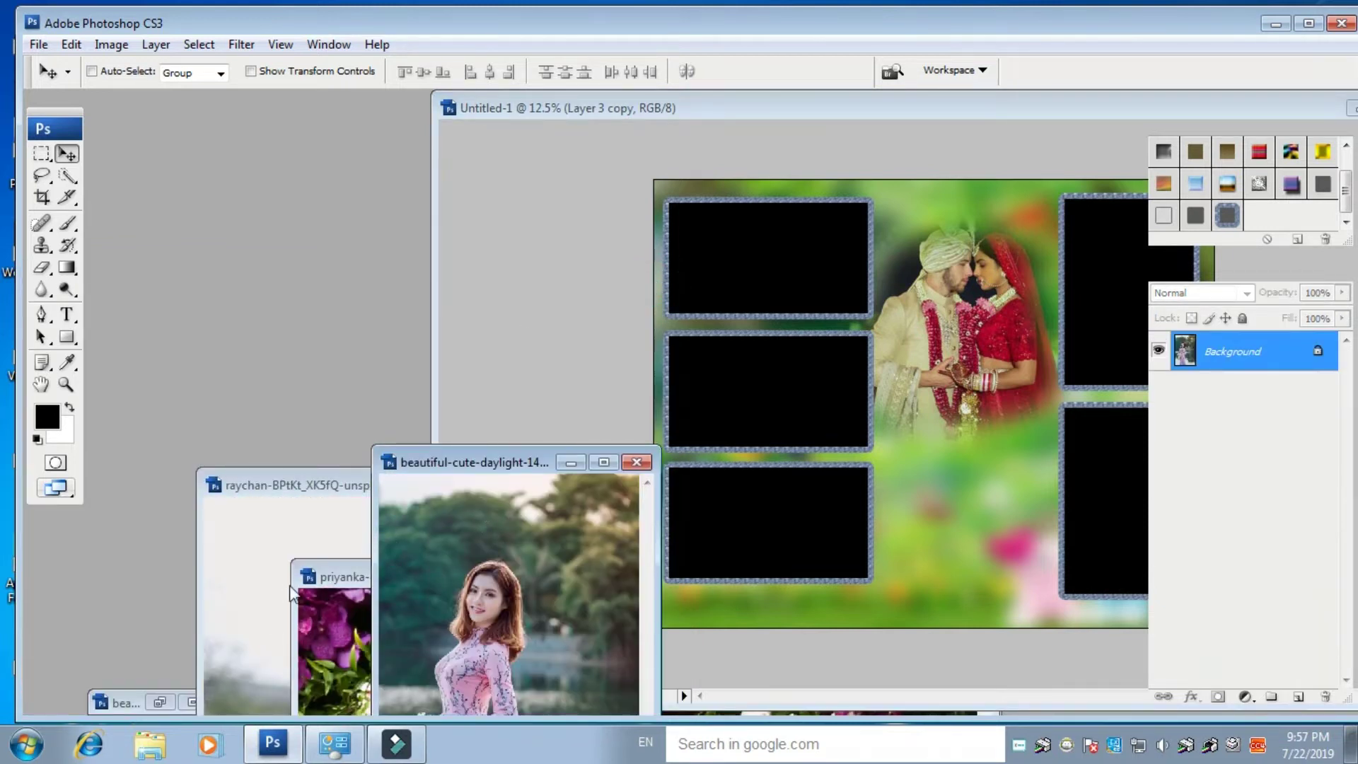
click(332, 626)
drag(549, 580, 255, 327)
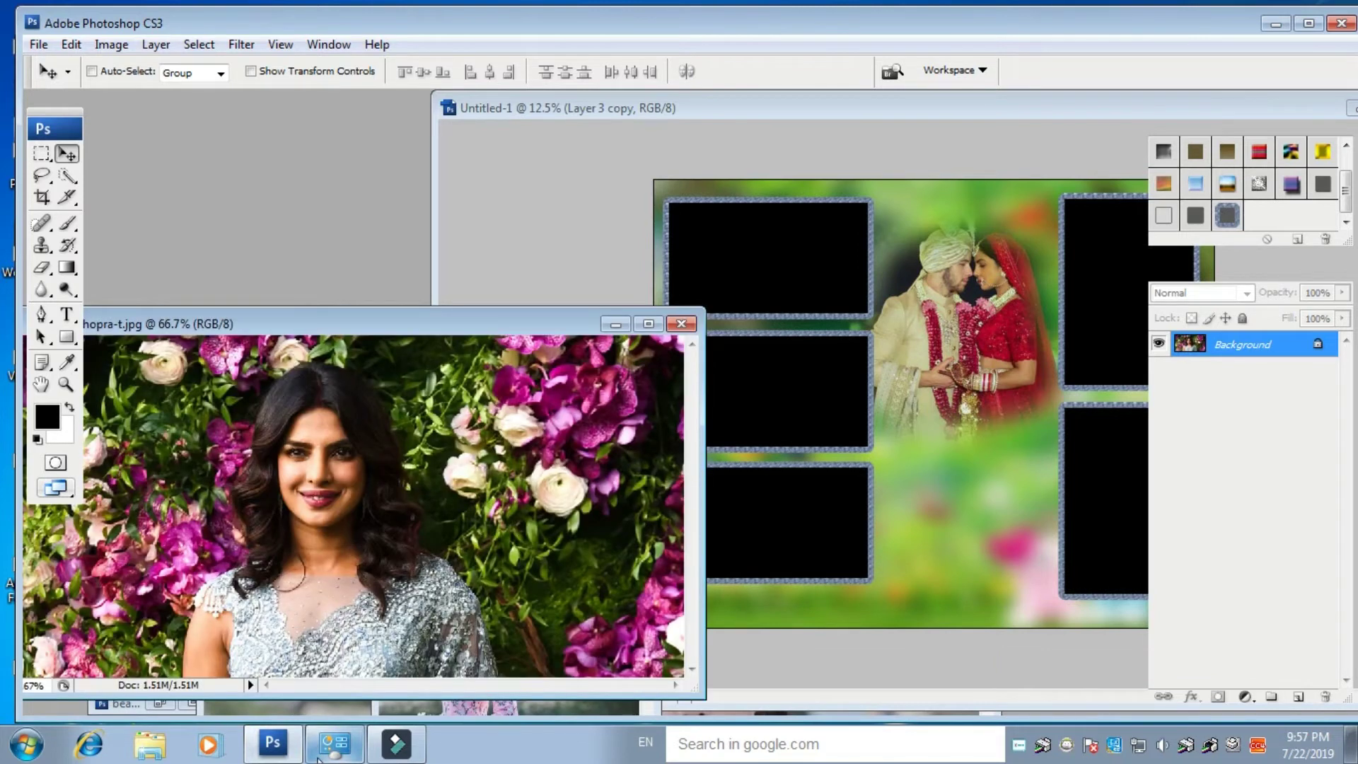
key(ctrl+a)
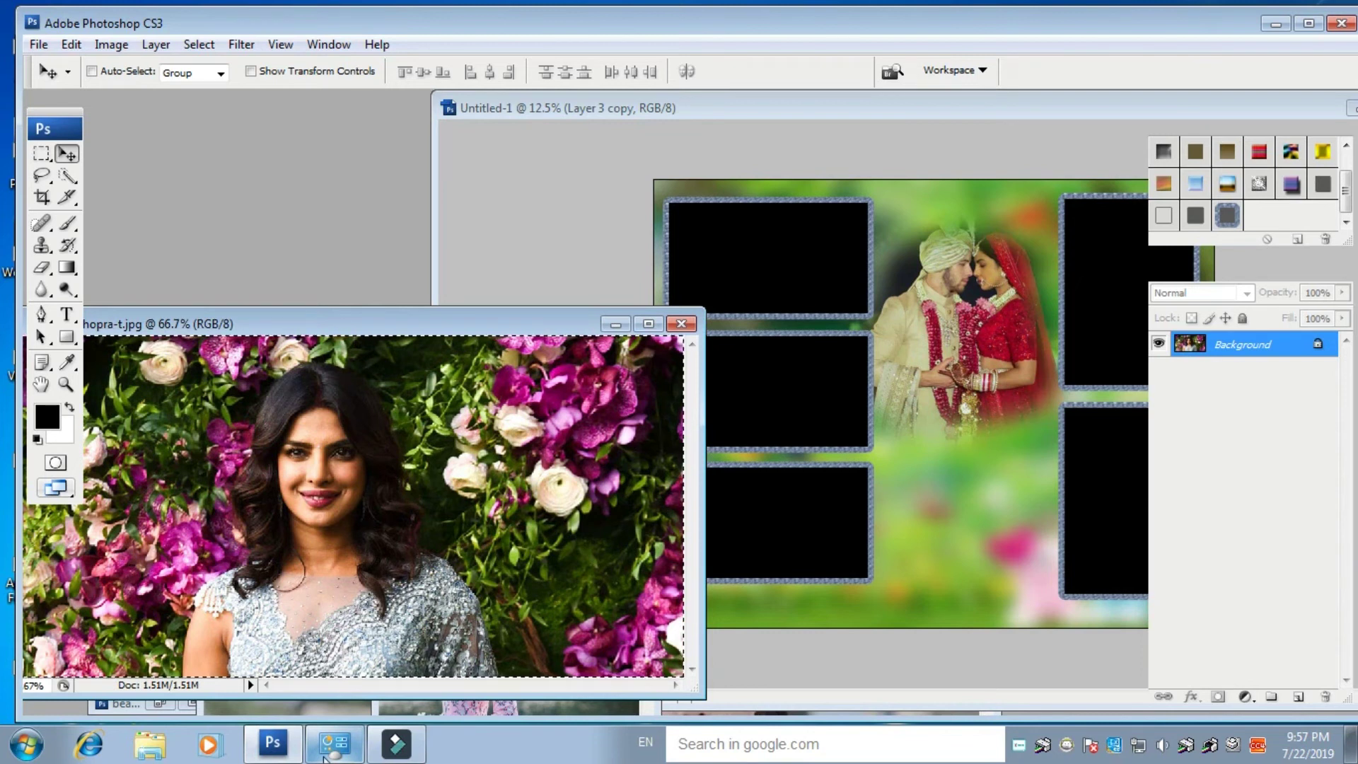
key(ctrl+w)
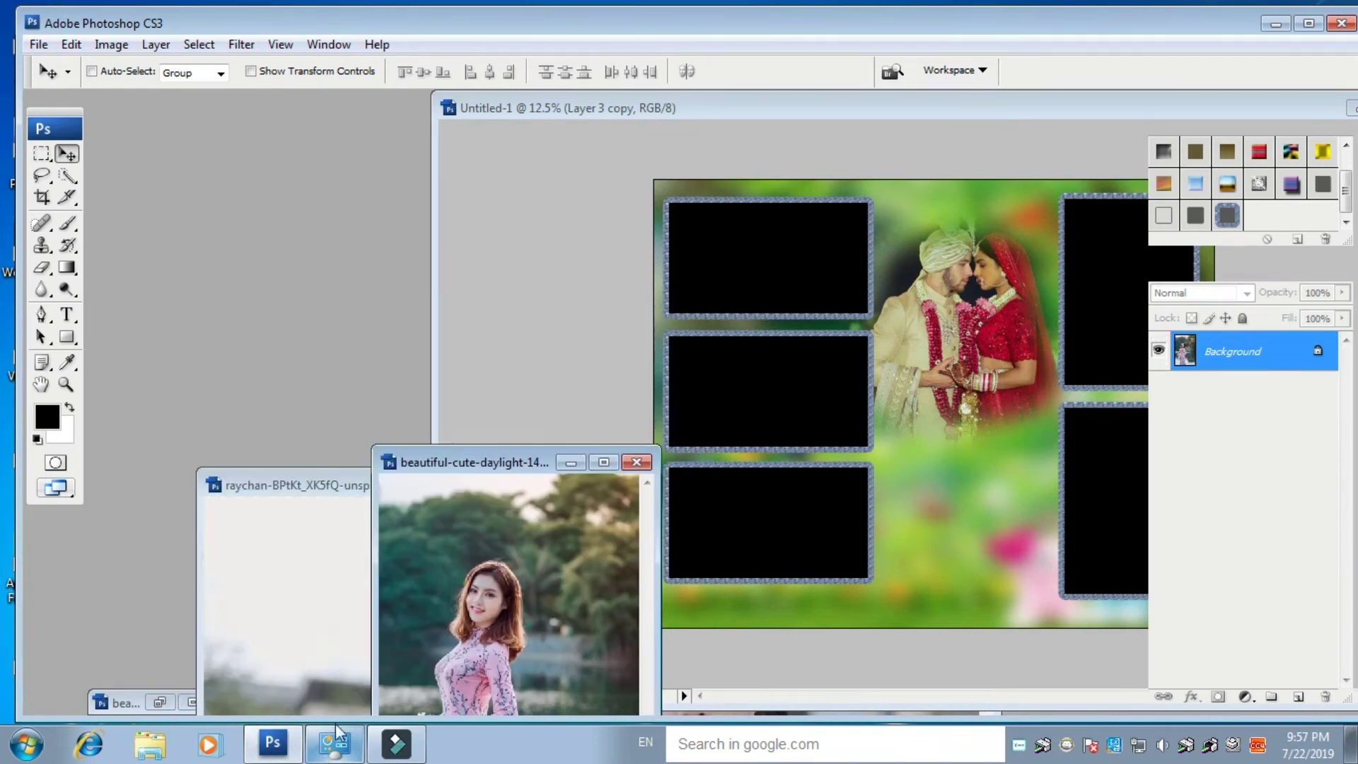
- Select the black area of the top-left frame on Layer 3 with the Magic Wand and paste the copied portrait into it
right_click(713, 240)
click(767, 253)
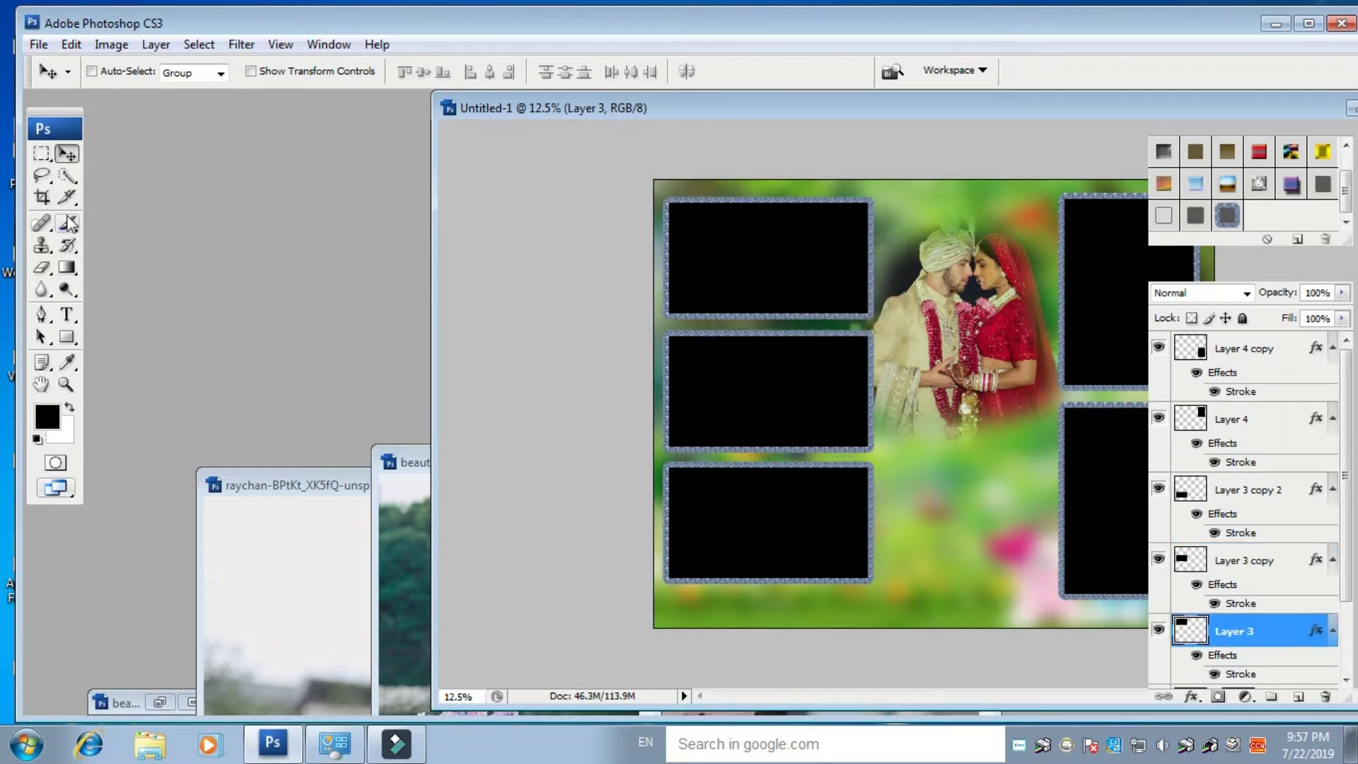
drag(68, 175, 123, 190)
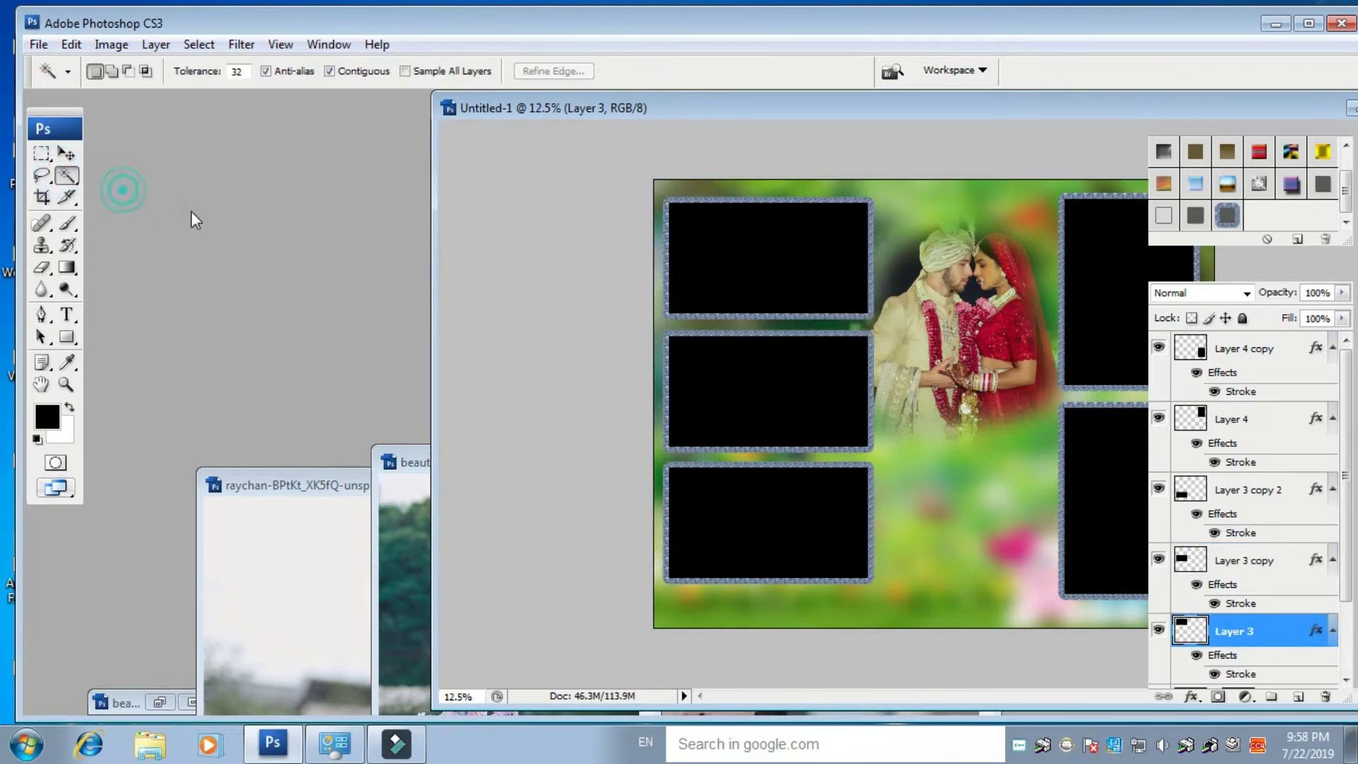
click(747, 281)
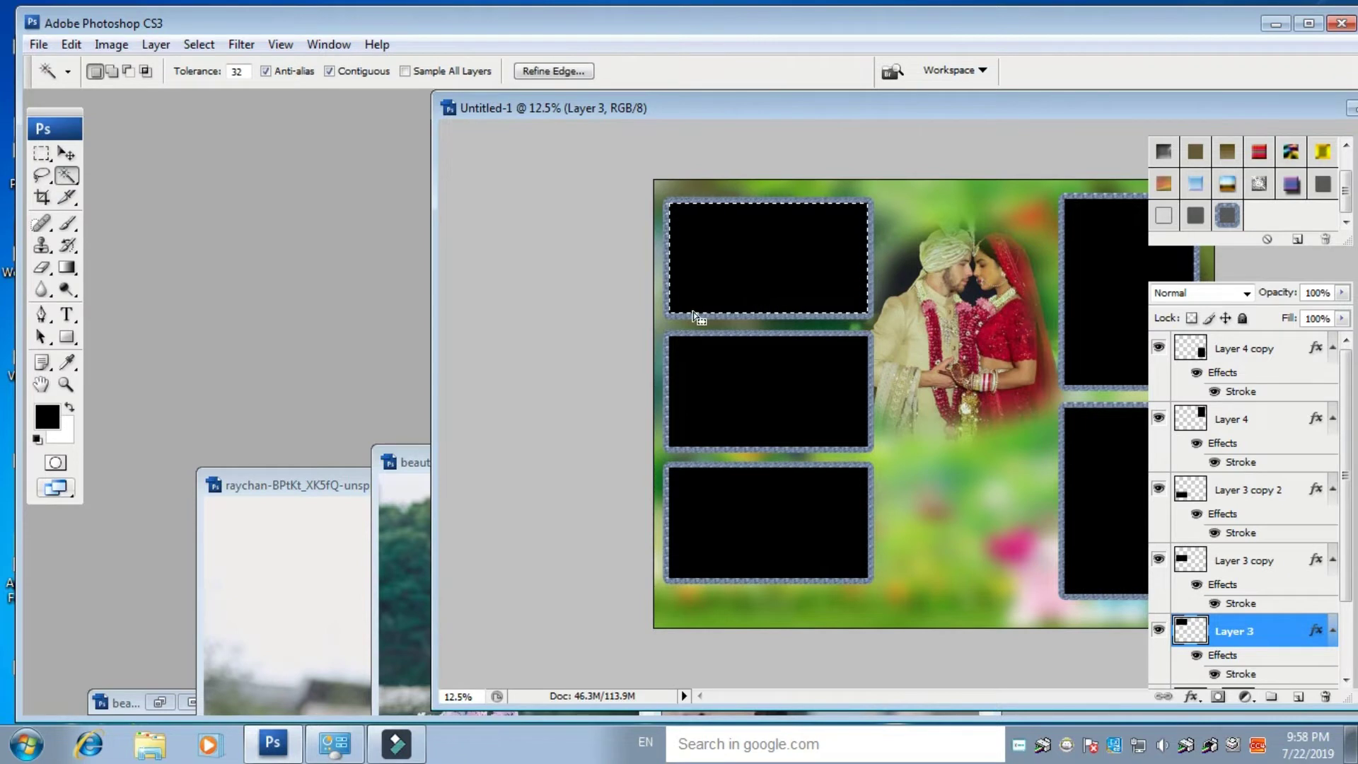
key(ctrl+shift+v)
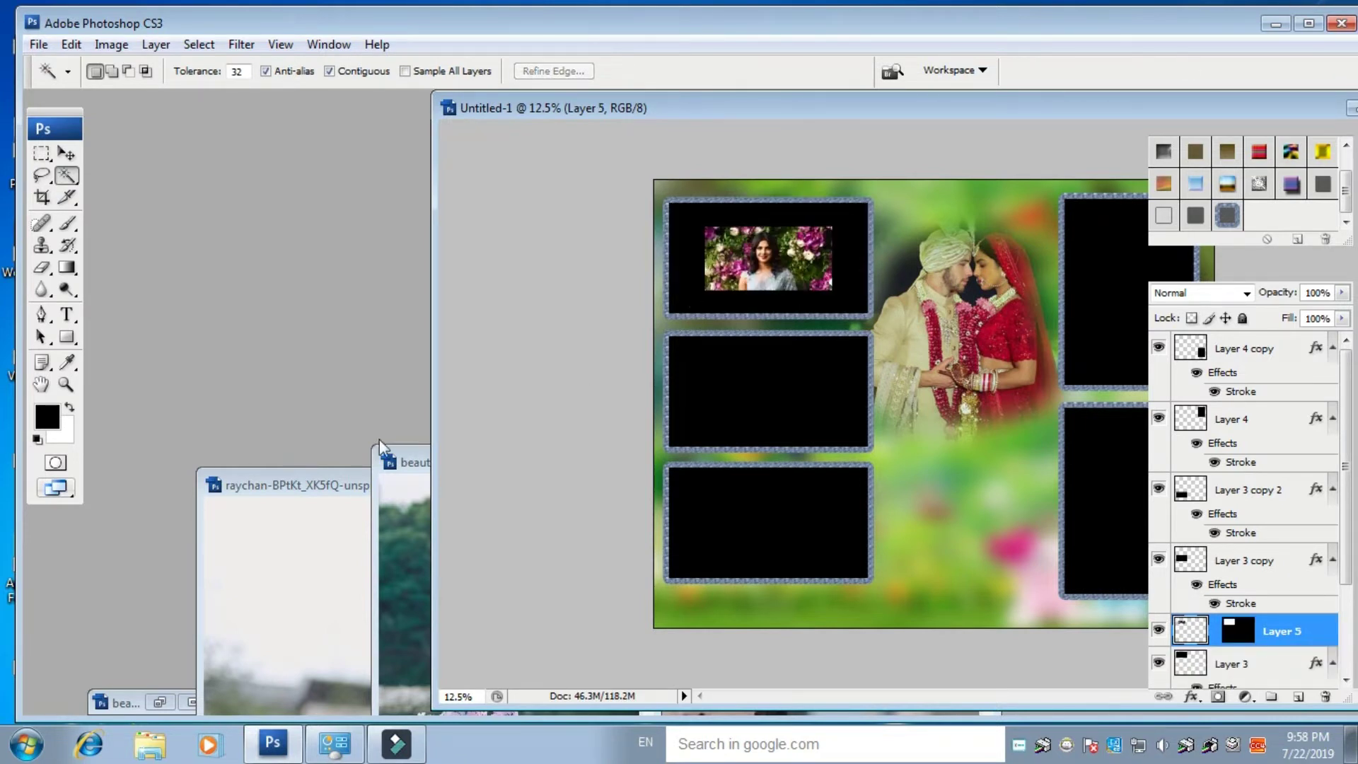
- Copy the entire raychan-BPtKt_XK5fQ-unsplash.jpg image and close that photo
click(271, 498)
drag(310, 489, 205, 429)
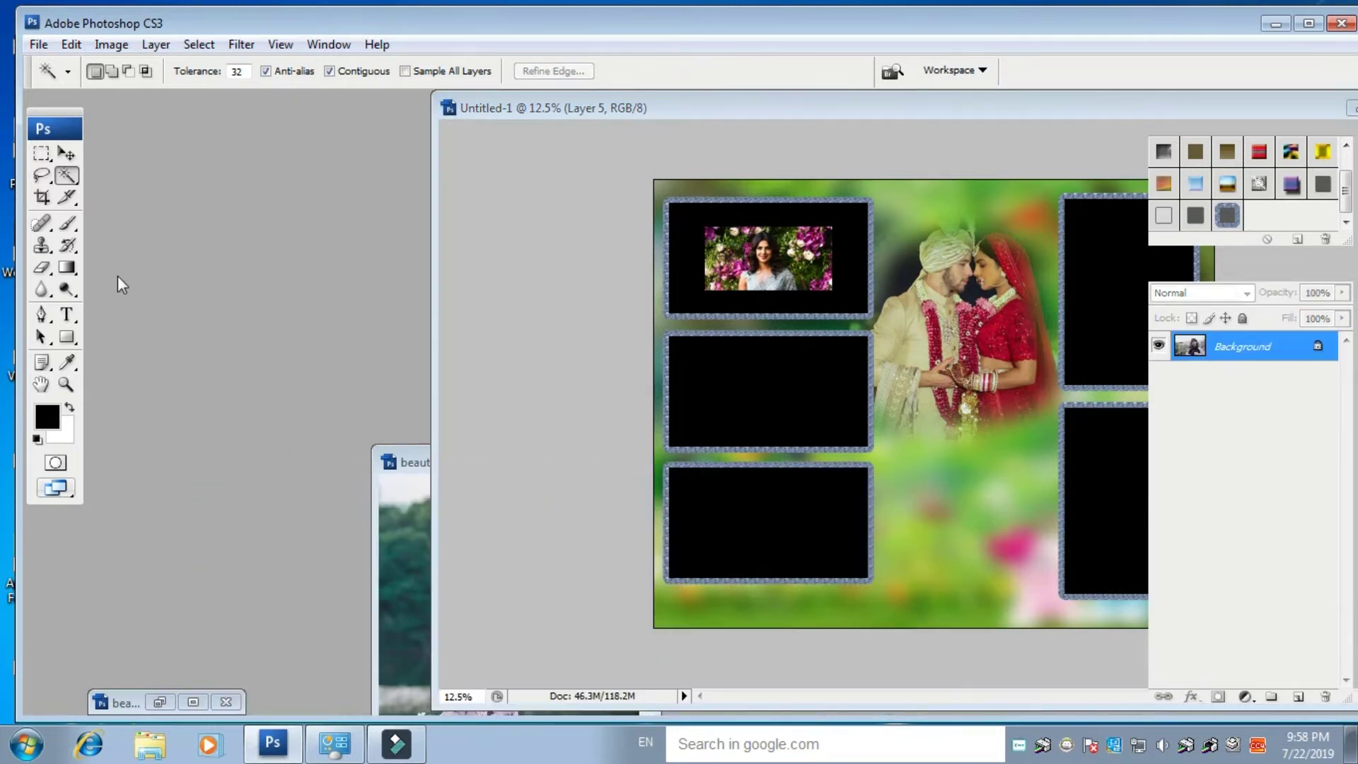
key(ctrl+Tab)
key(ctrl+a)
key(ctrl+c)
key(ctrl+w)
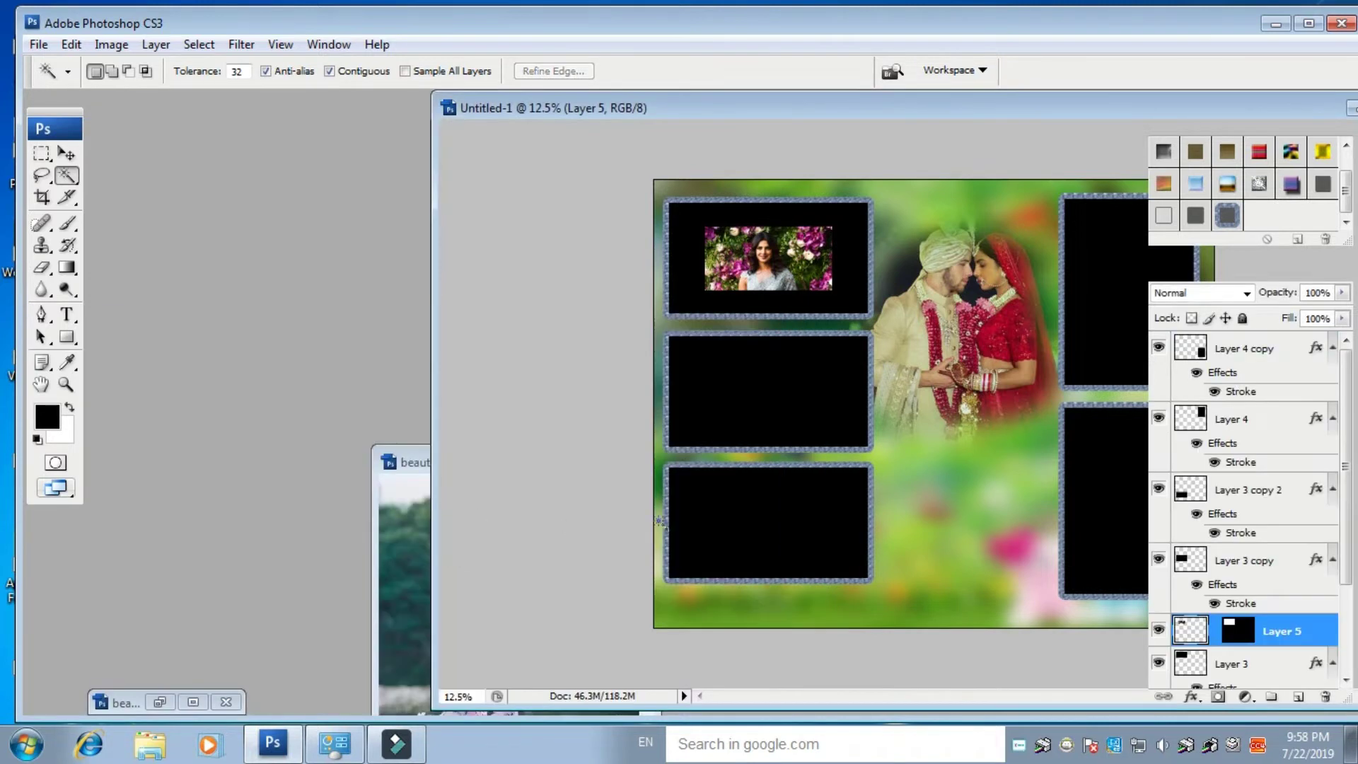
- Select the black area of the middle-left frame on Layer 3 copy with the Magic Wand and paste the copied photo into it
click(66, 153)
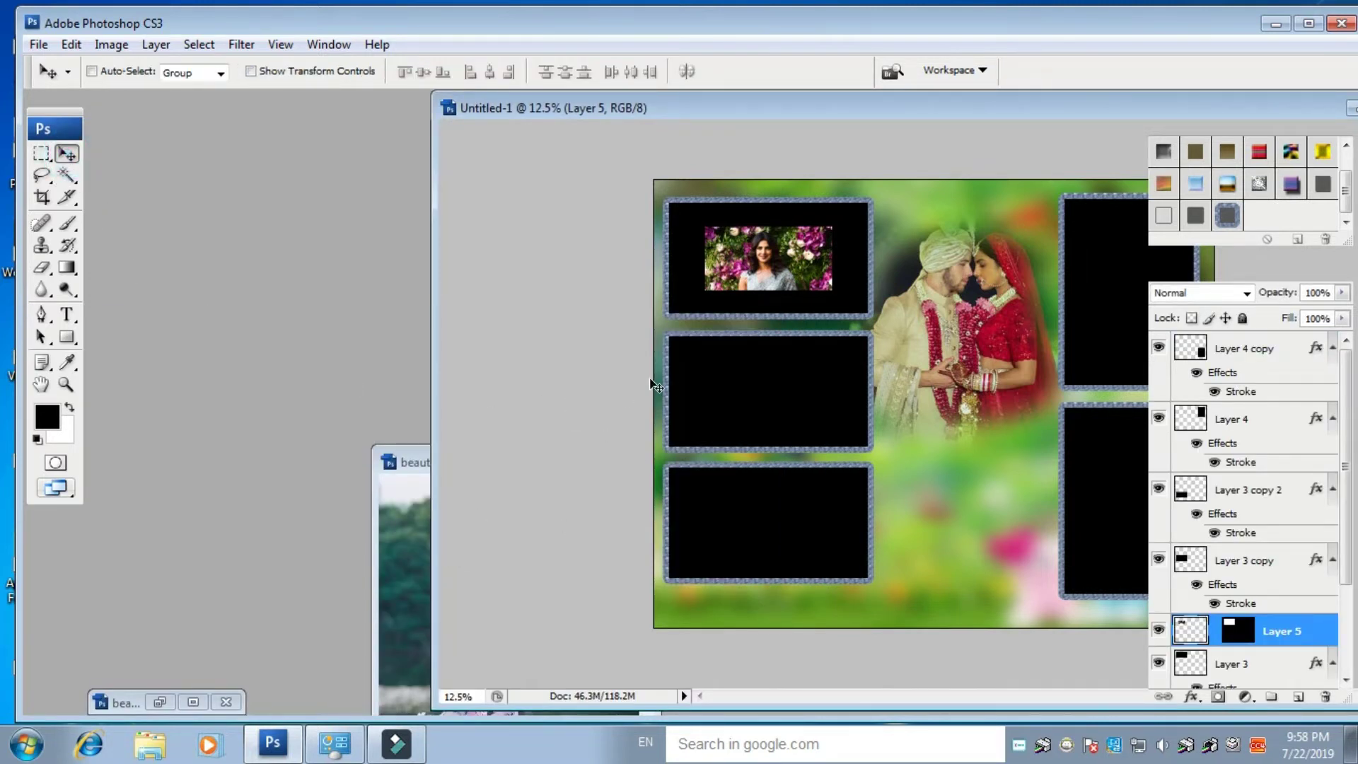
right_click(690, 382)
click(770, 389)
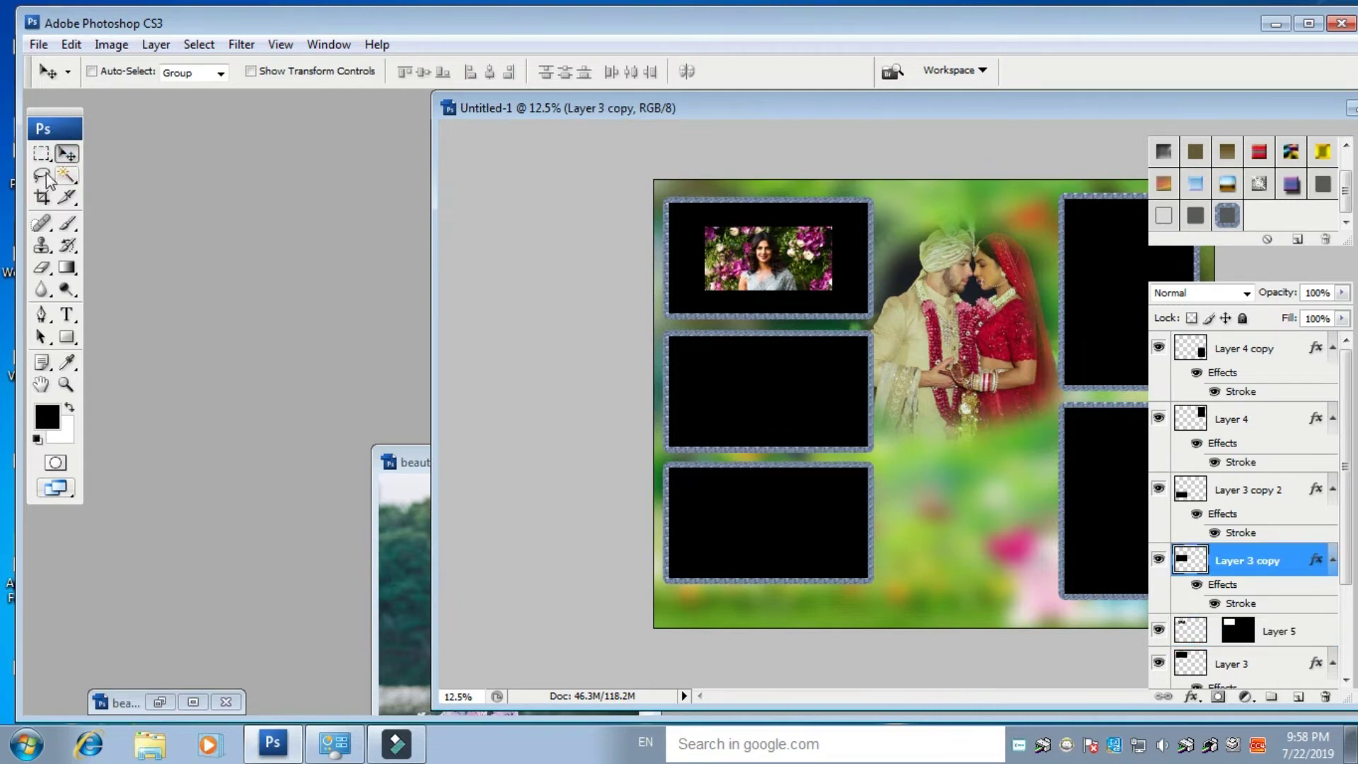
click(67, 176)
click(755, 421)
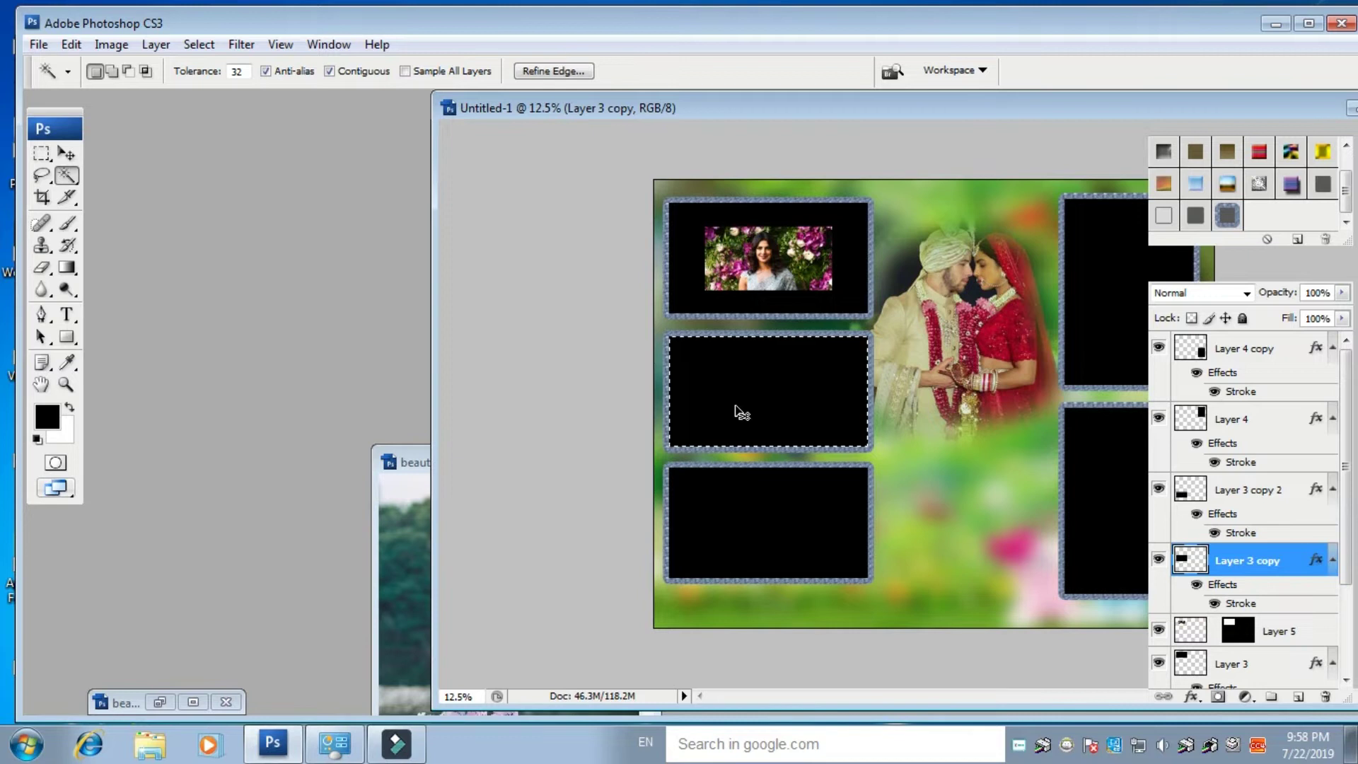
key(ctrl+shift+v)
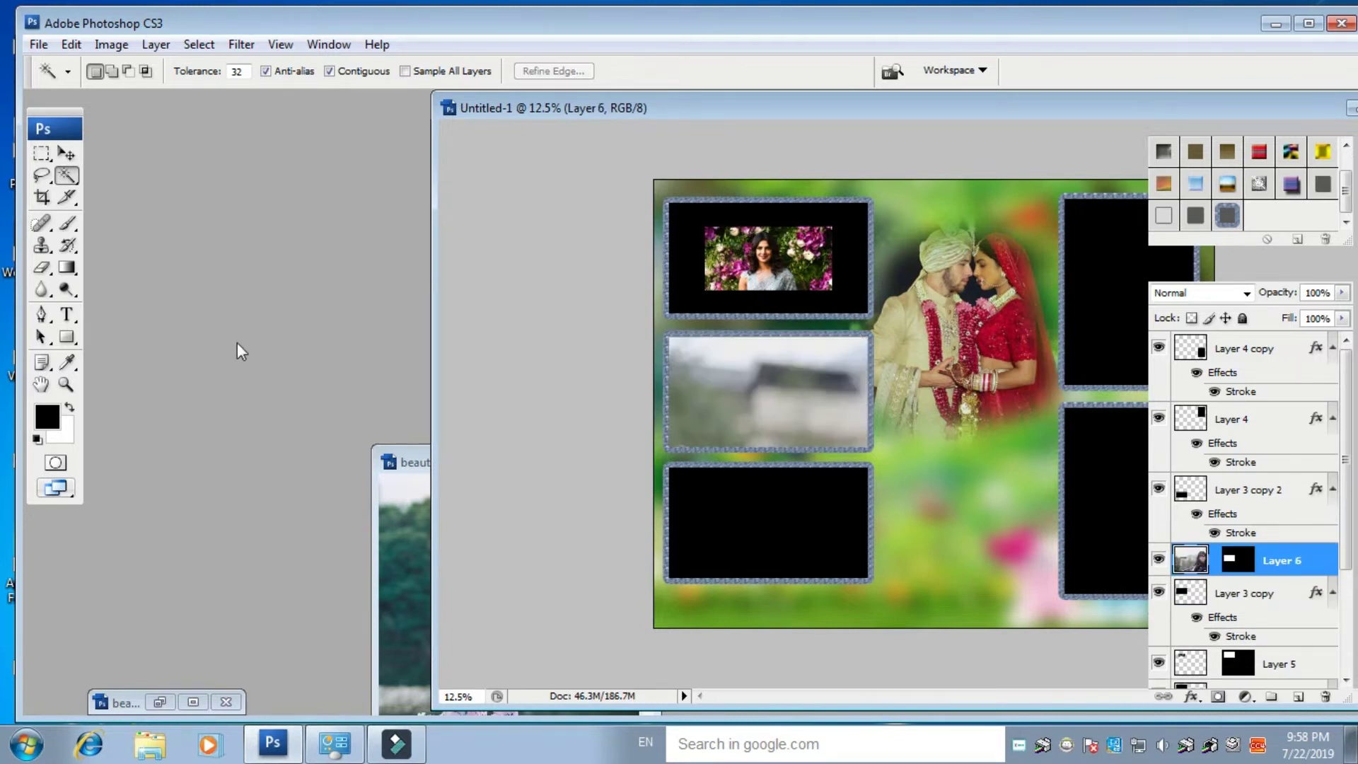
- Arrange the floating windows so the beautiful-casual-elegant and beautiful-cute-daylight photos sit beside the Untitled-1 album page
click(394, 576)
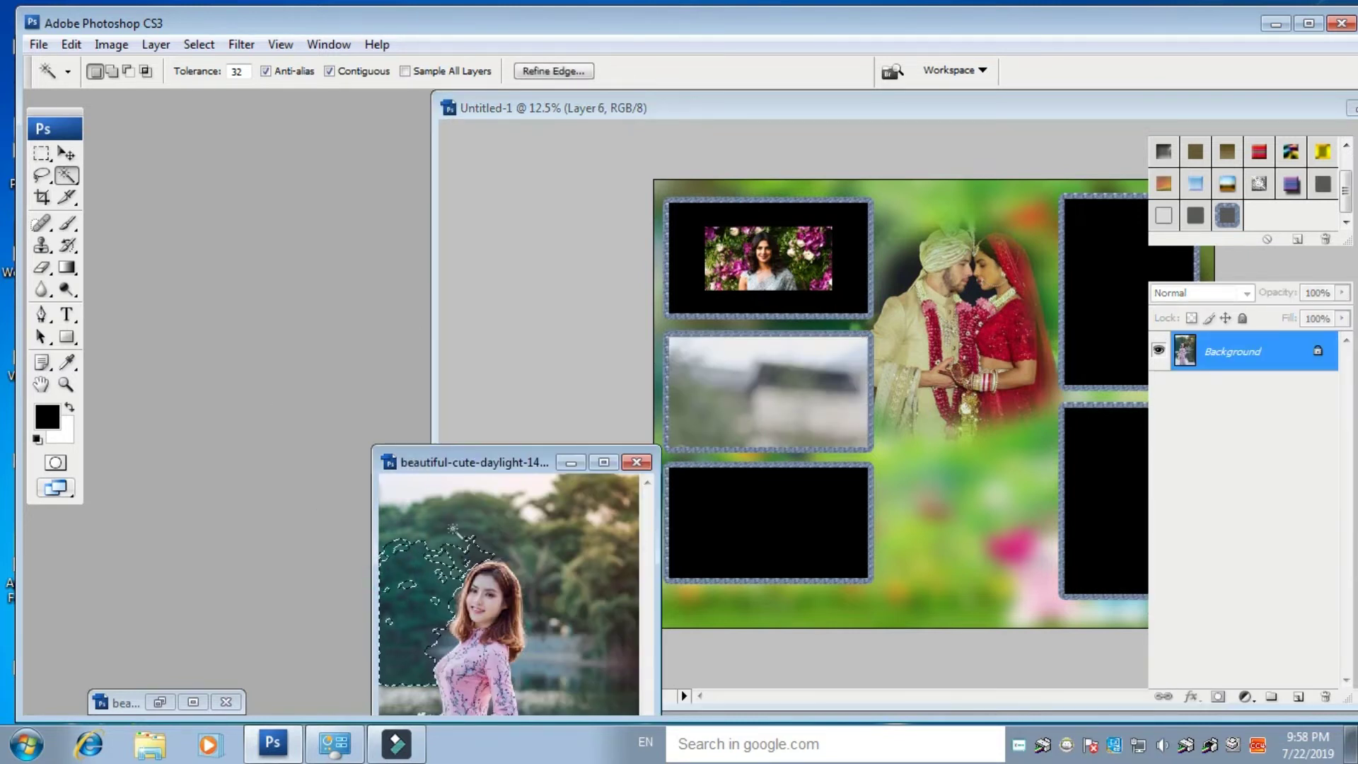
key(ctrl+d)
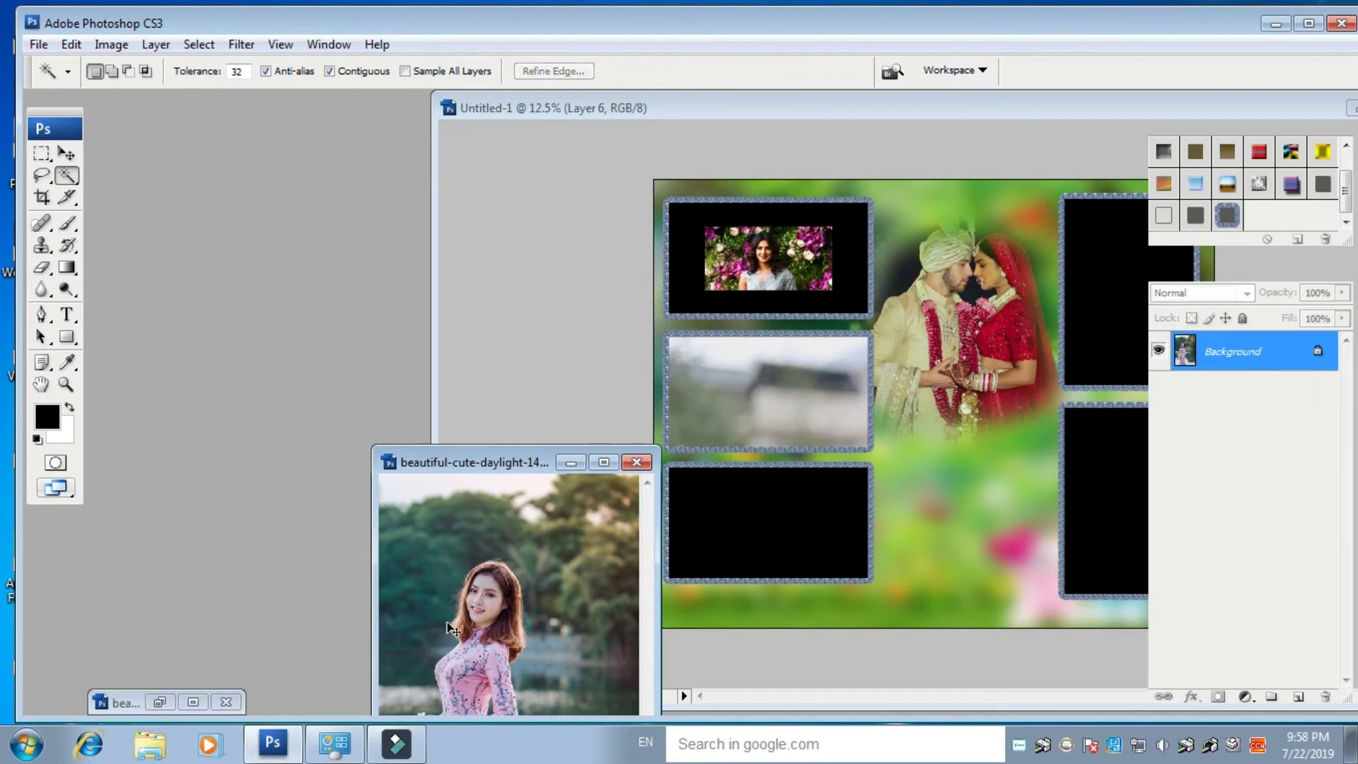
drag(496, 469, 476, 462)
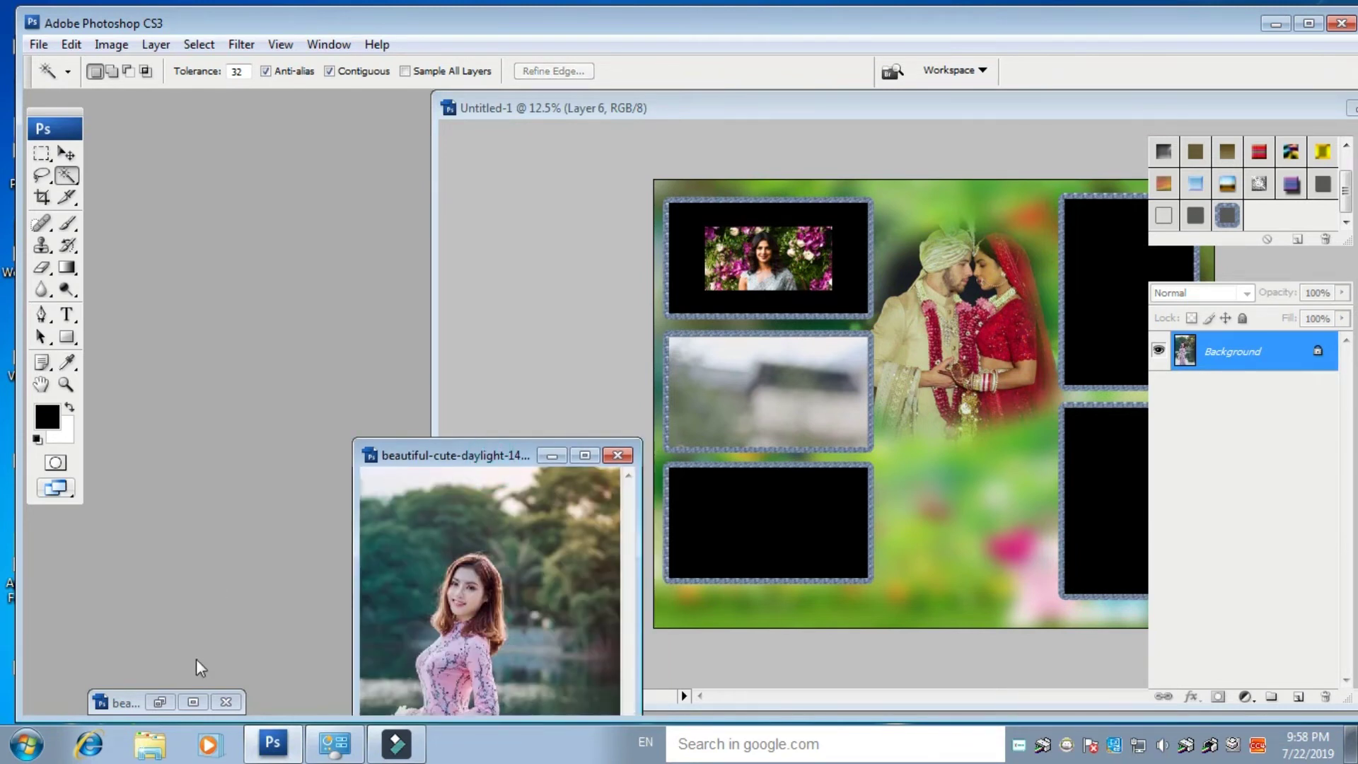
click(188, 703)
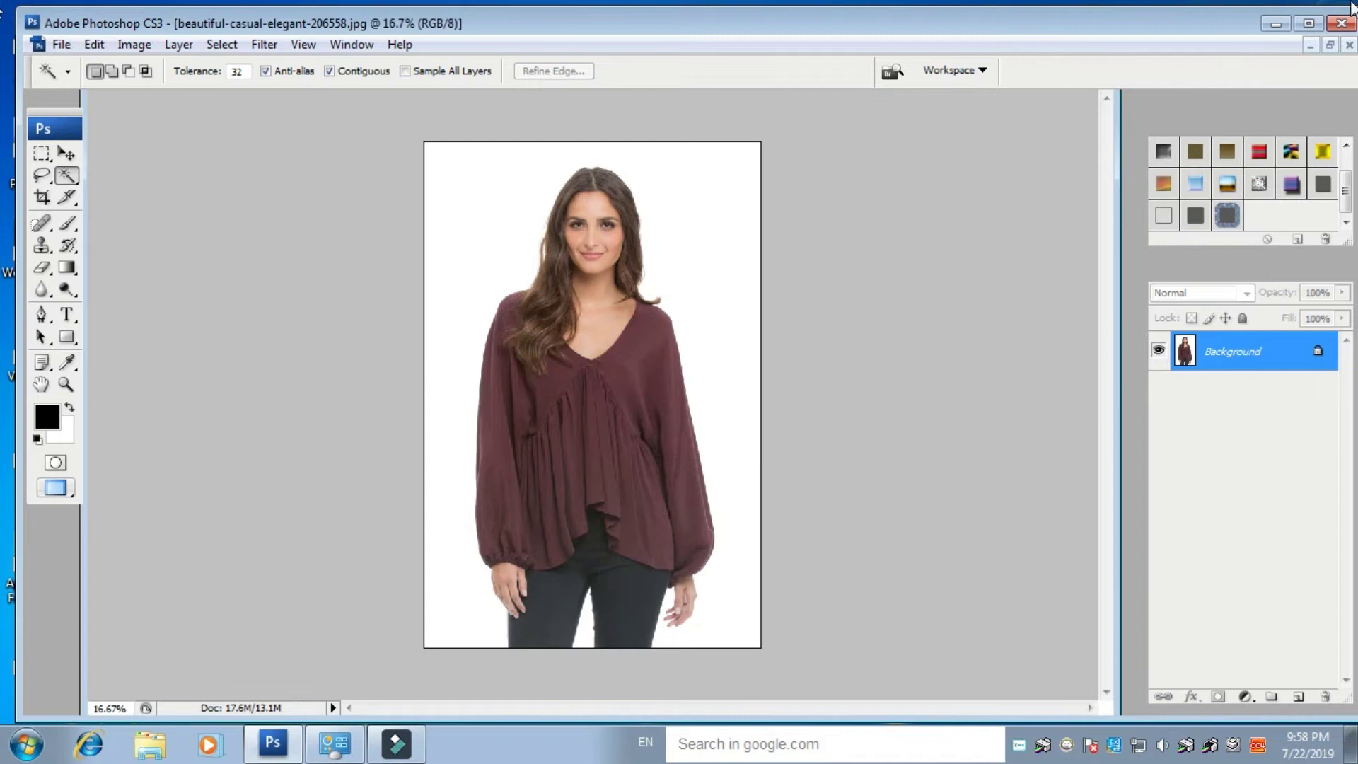
click(1329, 47)
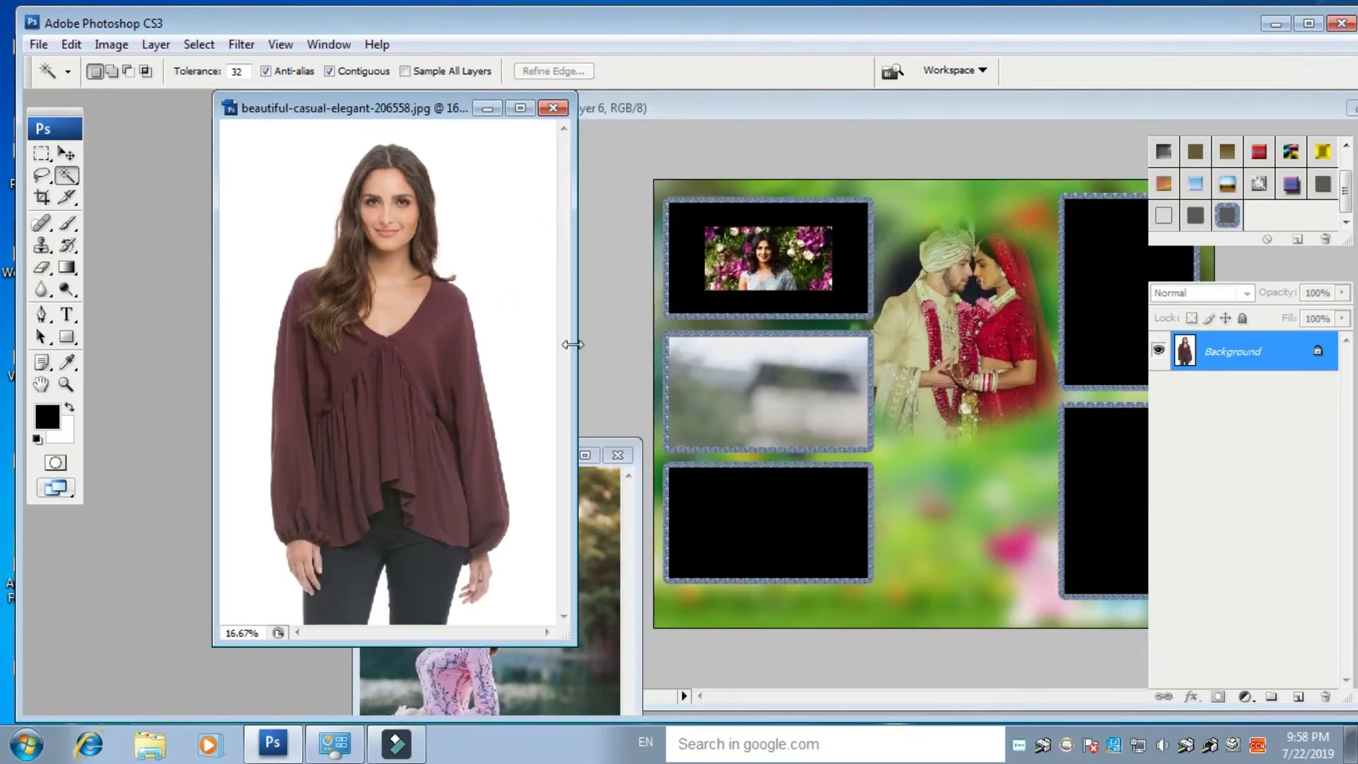
drag(446, 107, 255, 108)
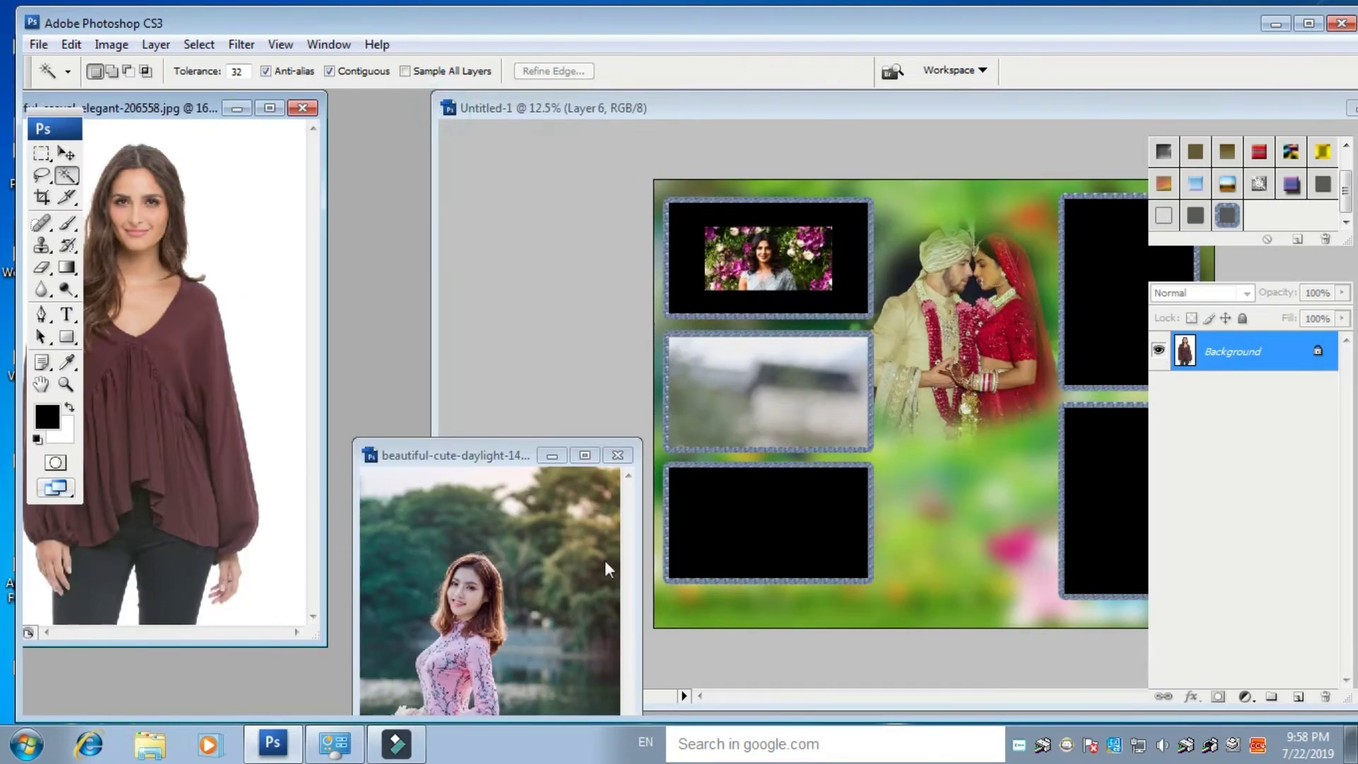
drag(505, 455, 249, 287)
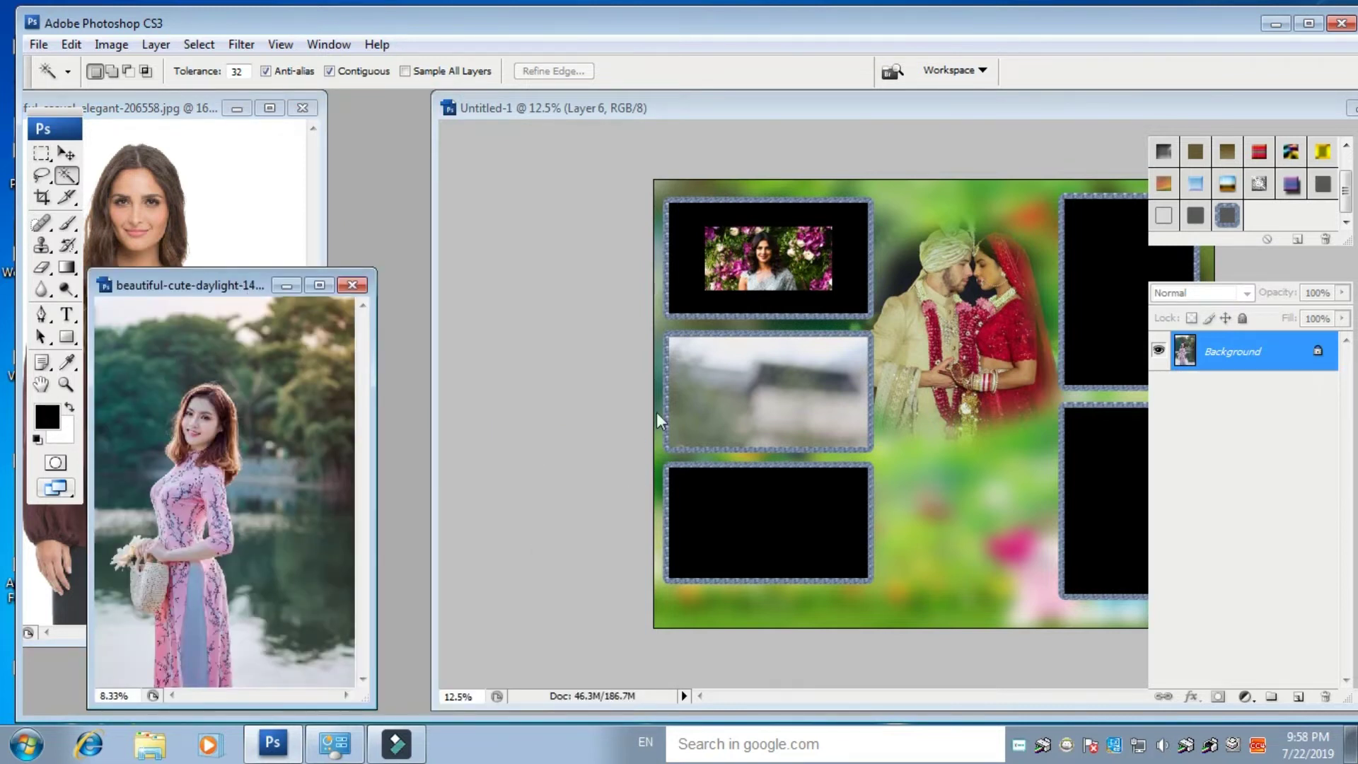
drag(759, 103, 1056, 163)
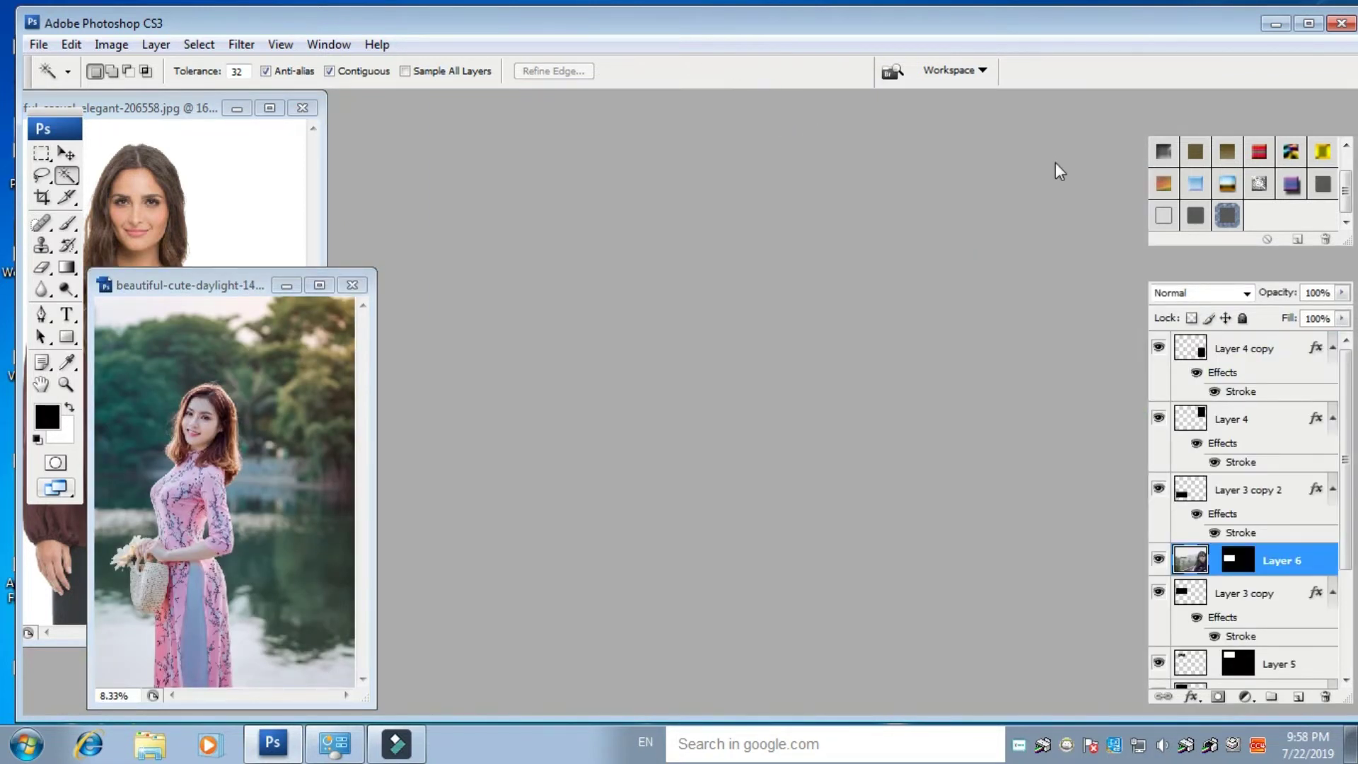
drag(864, 65, 611, 181)
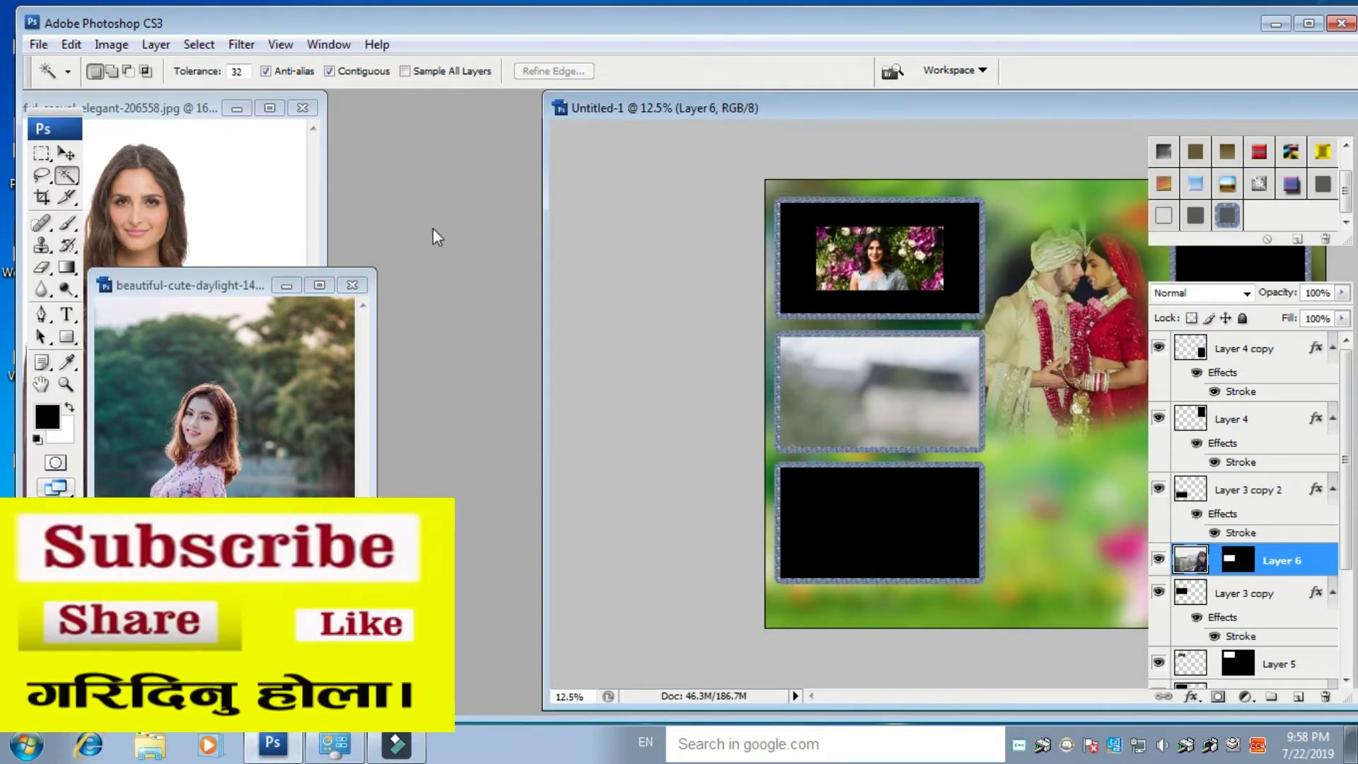
- Open the bridal-entry photo from the Model folder on Local Disk (D:)
double_click(439, 209)
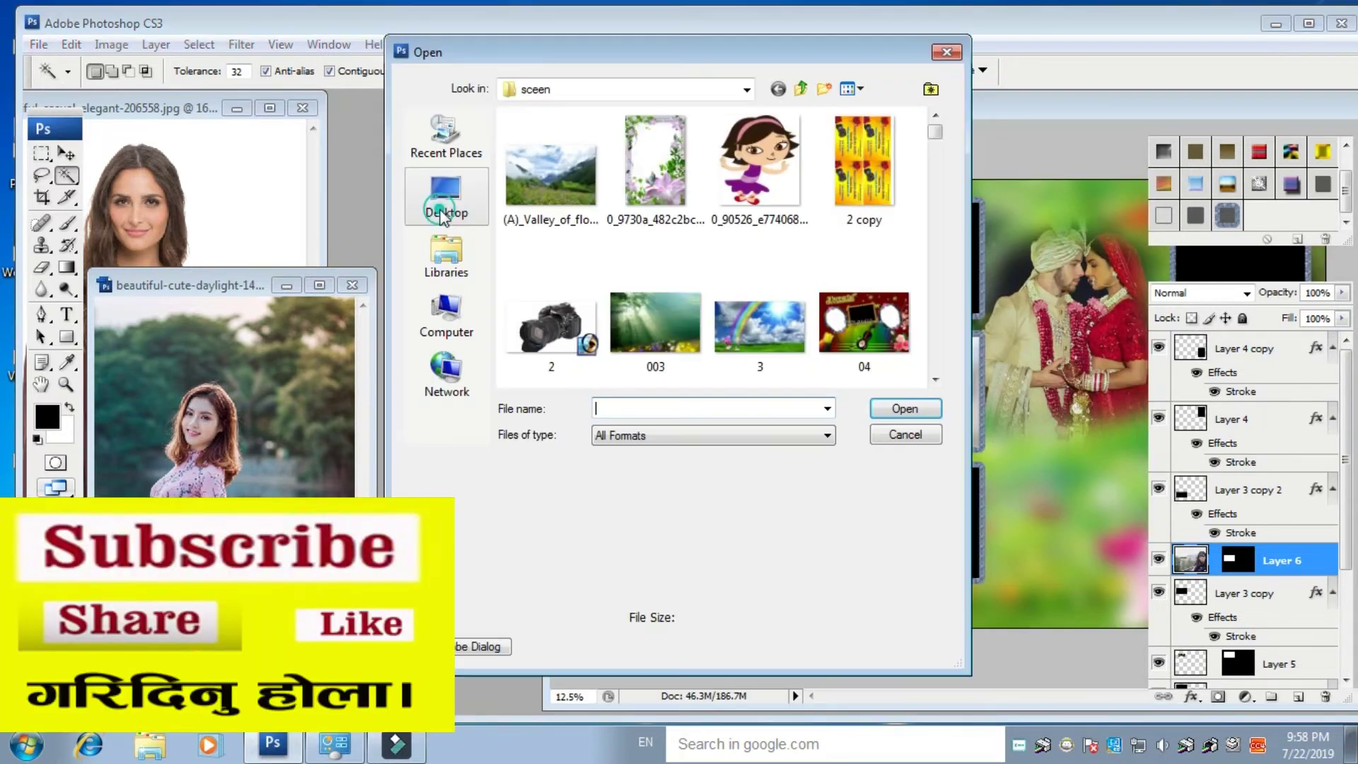
click(567, 88)
click(574, 221)
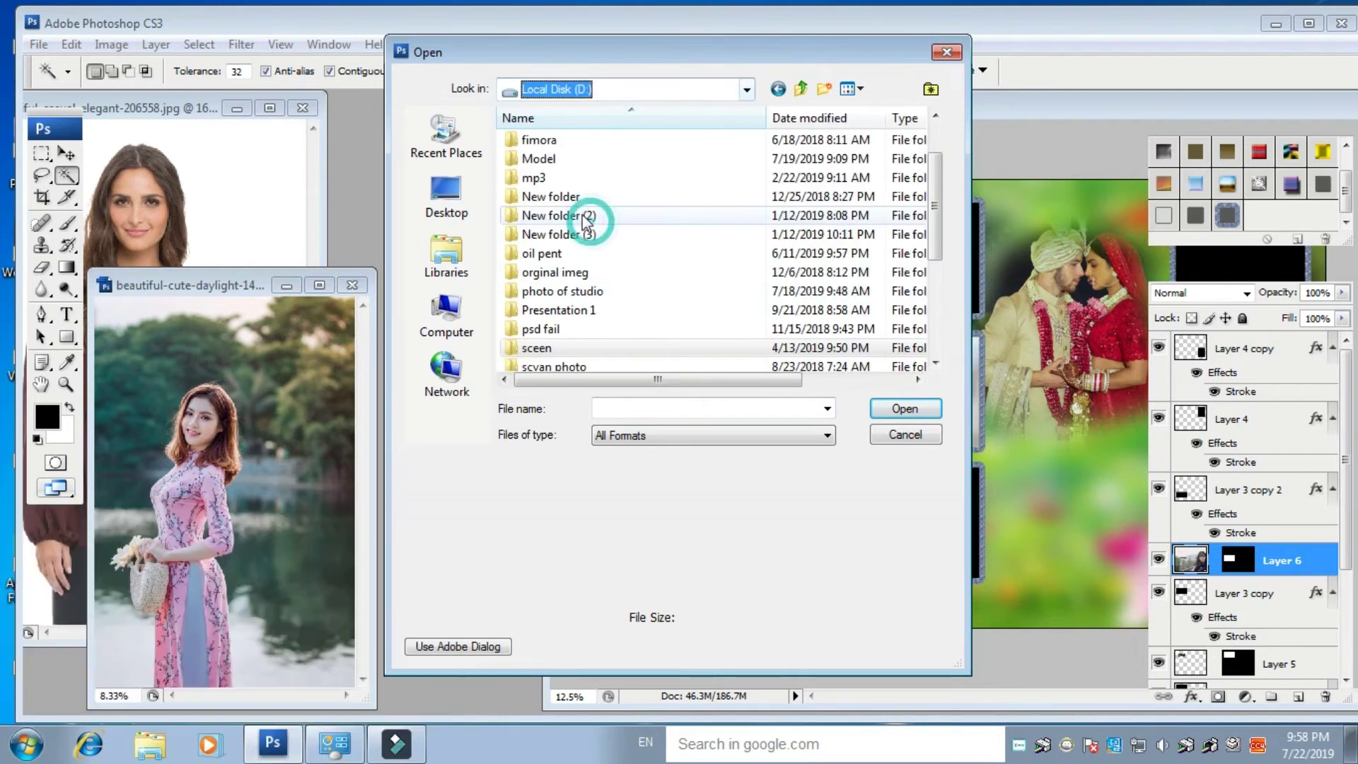
mouse_move(934, 205)
mouse_down()
mouse_move(925, 281)
mouse_move(918, 208)
mouse_up()
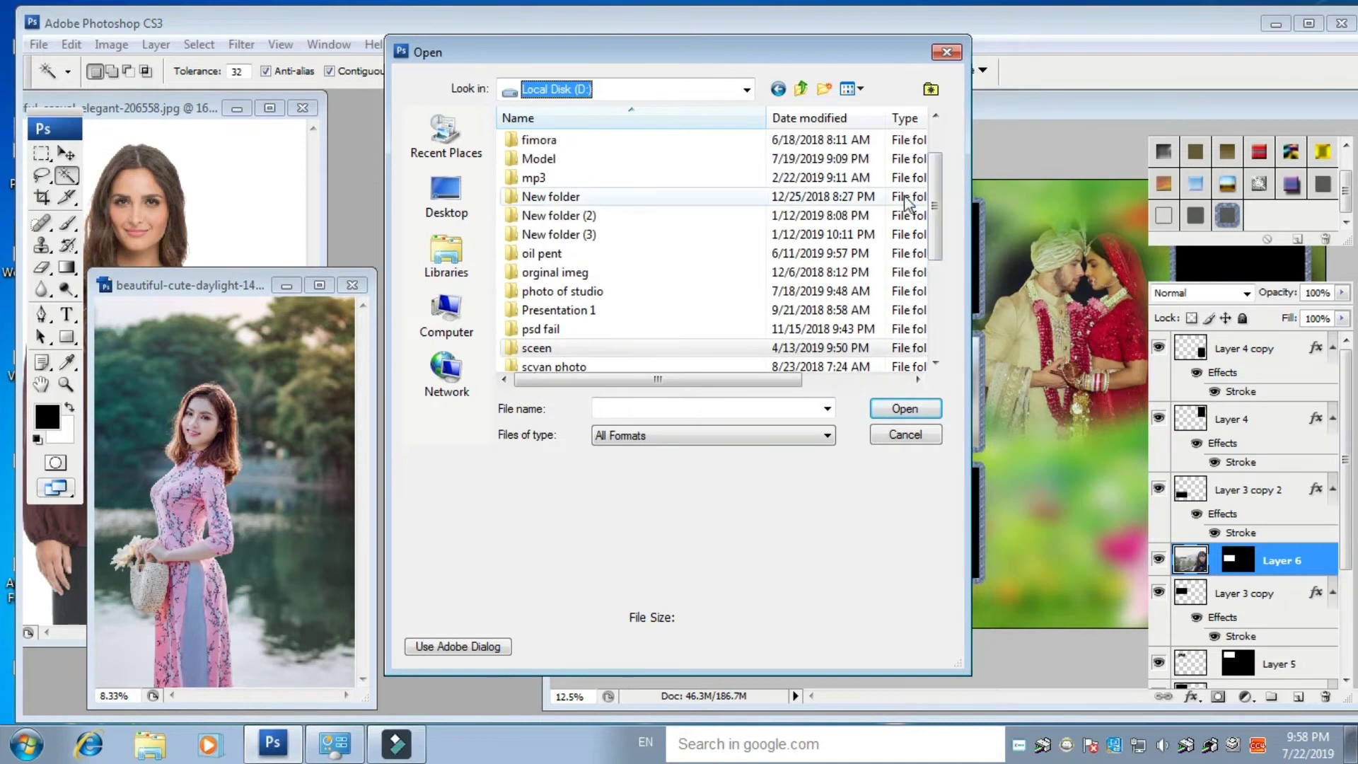
double_click(573, 157)
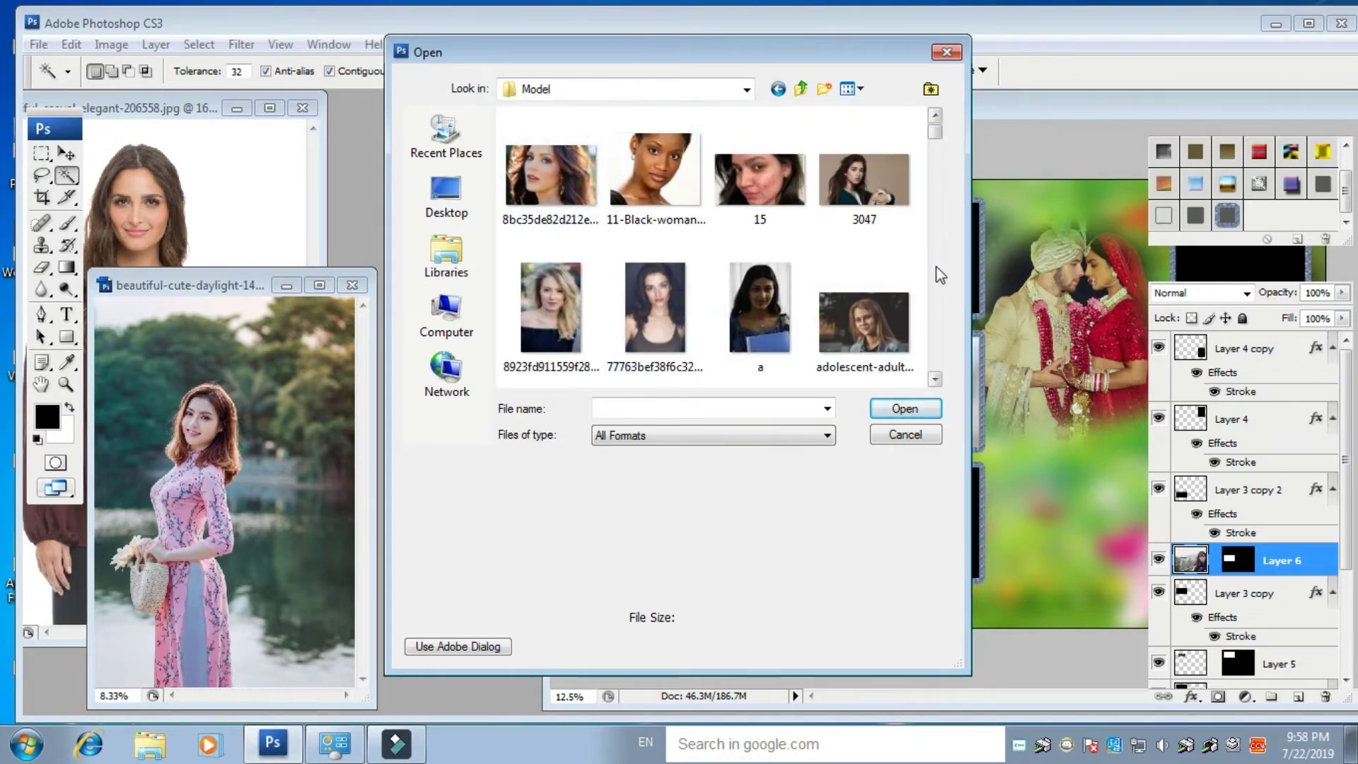
drag(936, 147, 941, 247)
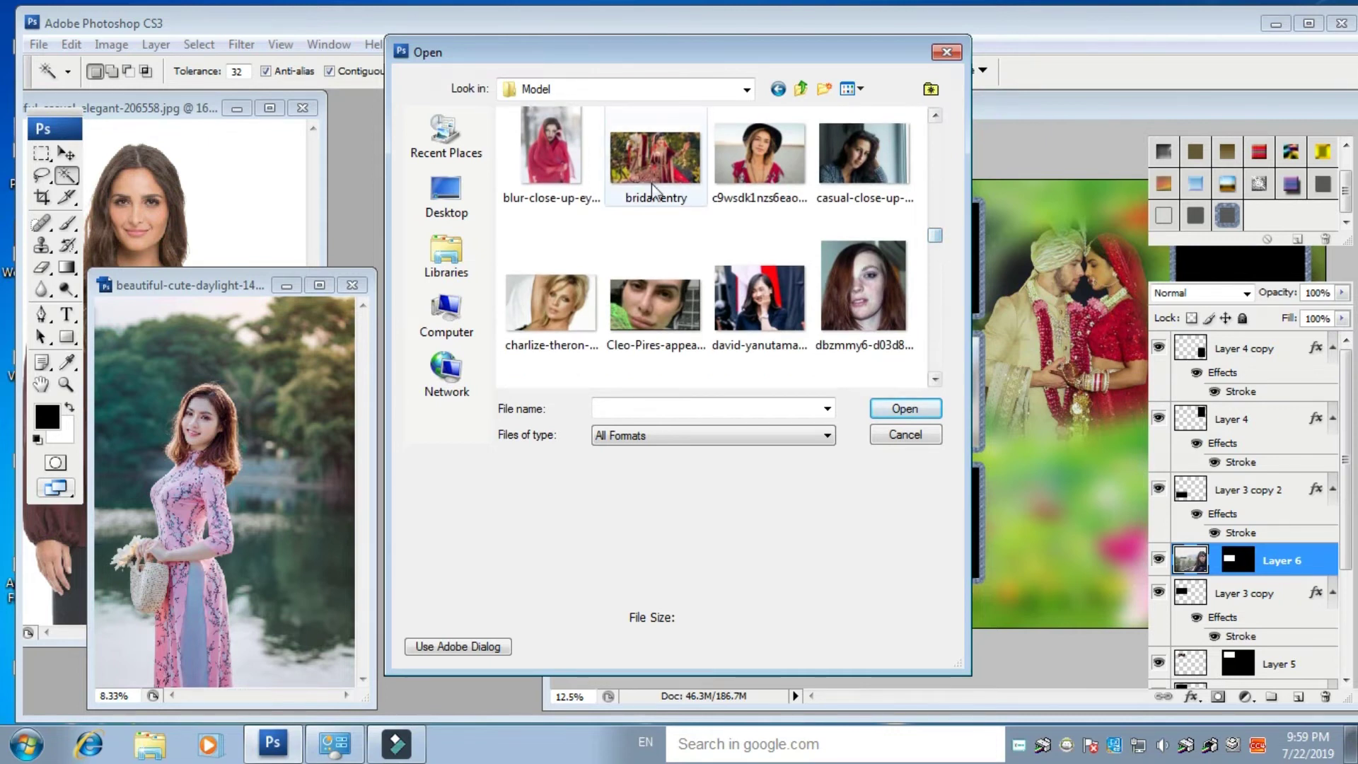
click(652, 206)
click(904, 409)
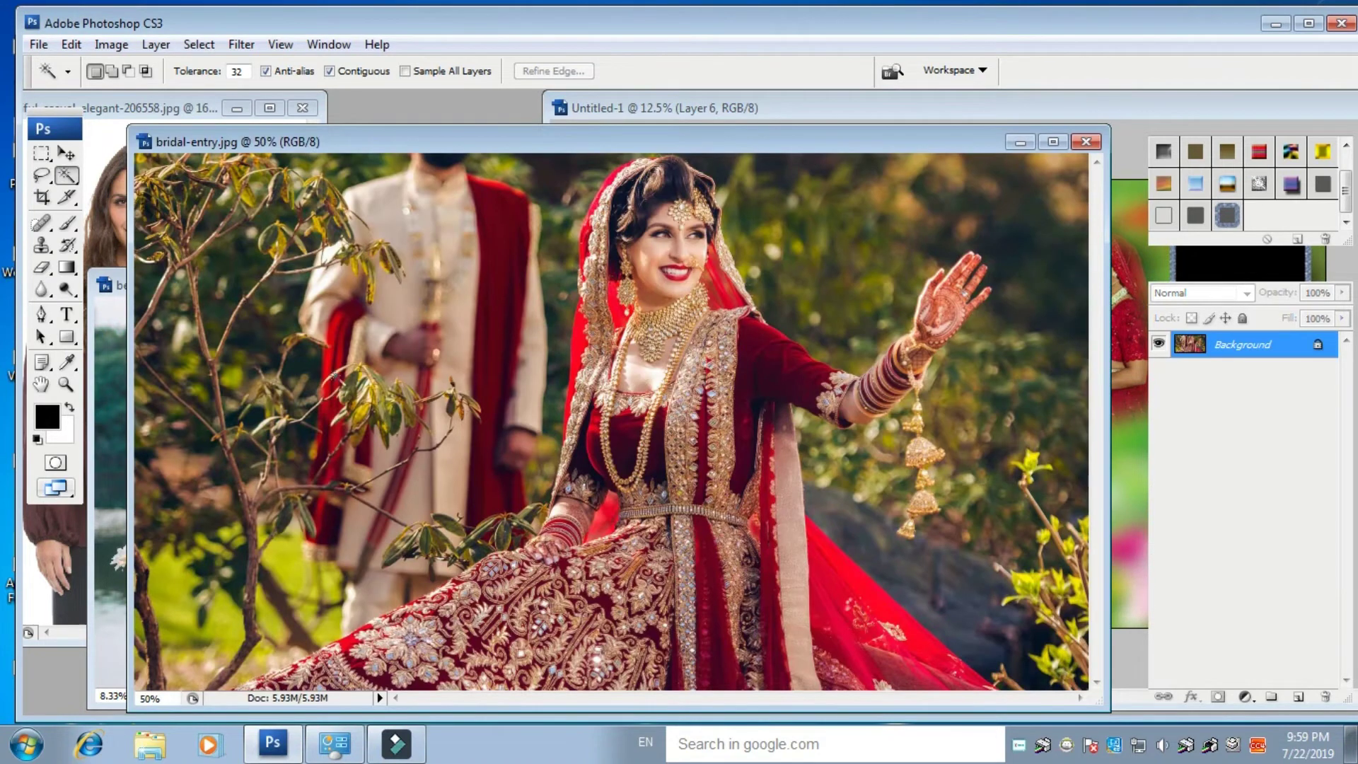
- Copy the entire bridal-entry.jpg image and close that photo
key(ctrl+a)
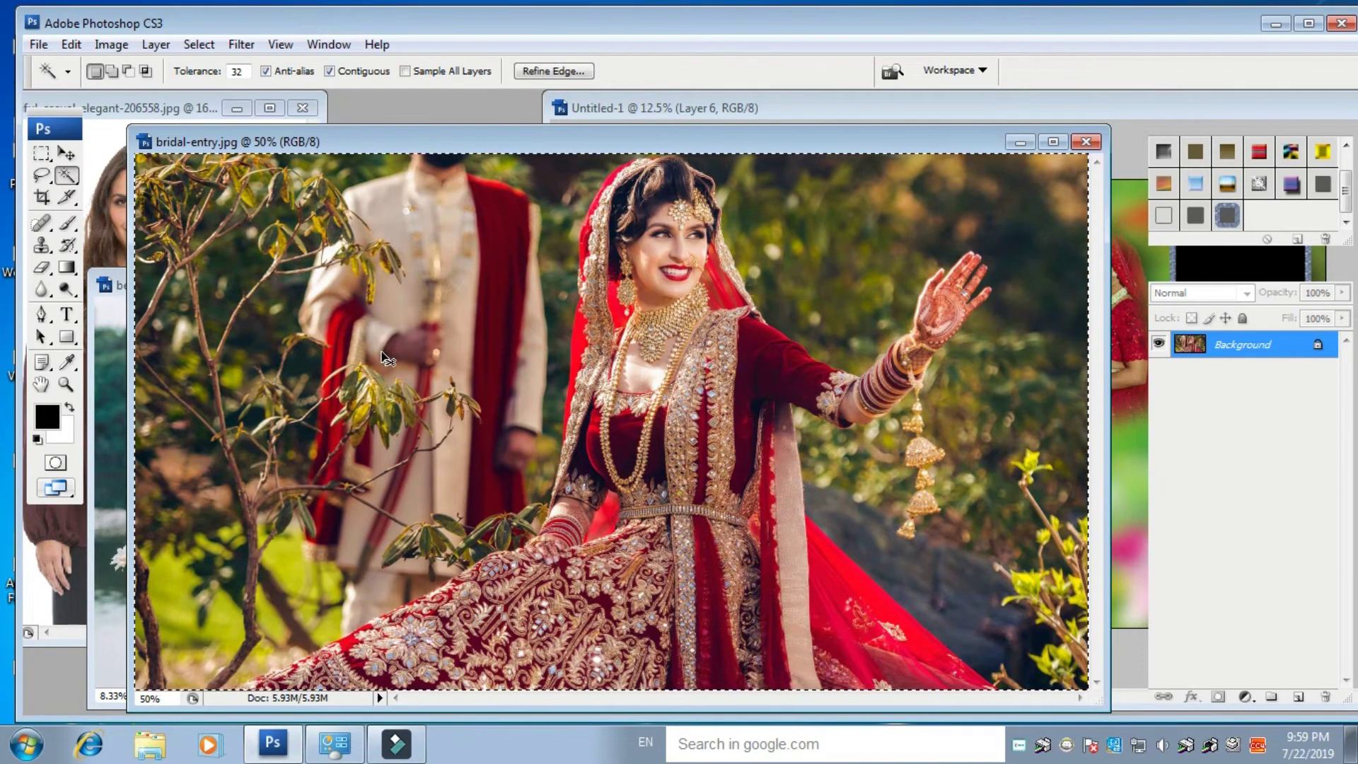
key(ctrl+w)
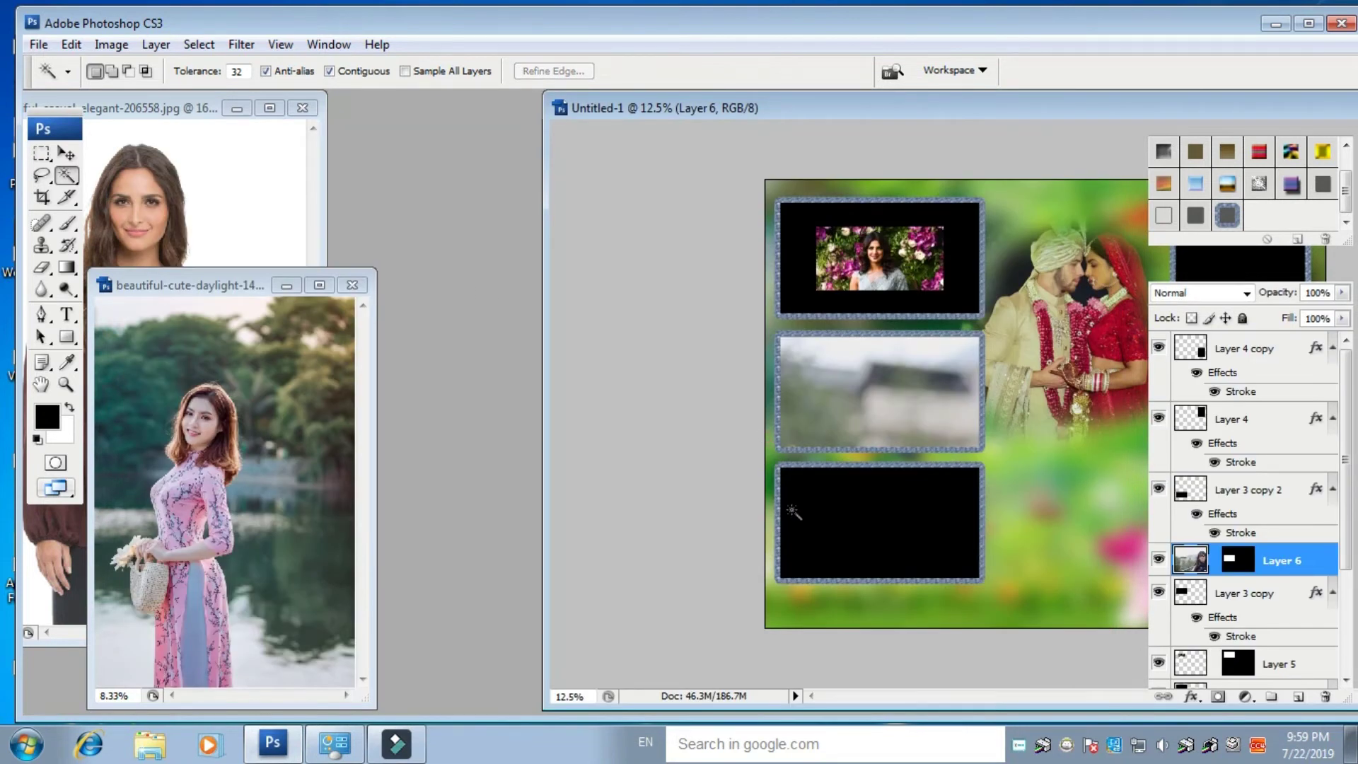
- Select the black area of the bottom-left frame on Layer 3 copy 2 with the Magic Wand and paste the copied bridal photo into it
click(863, 536)
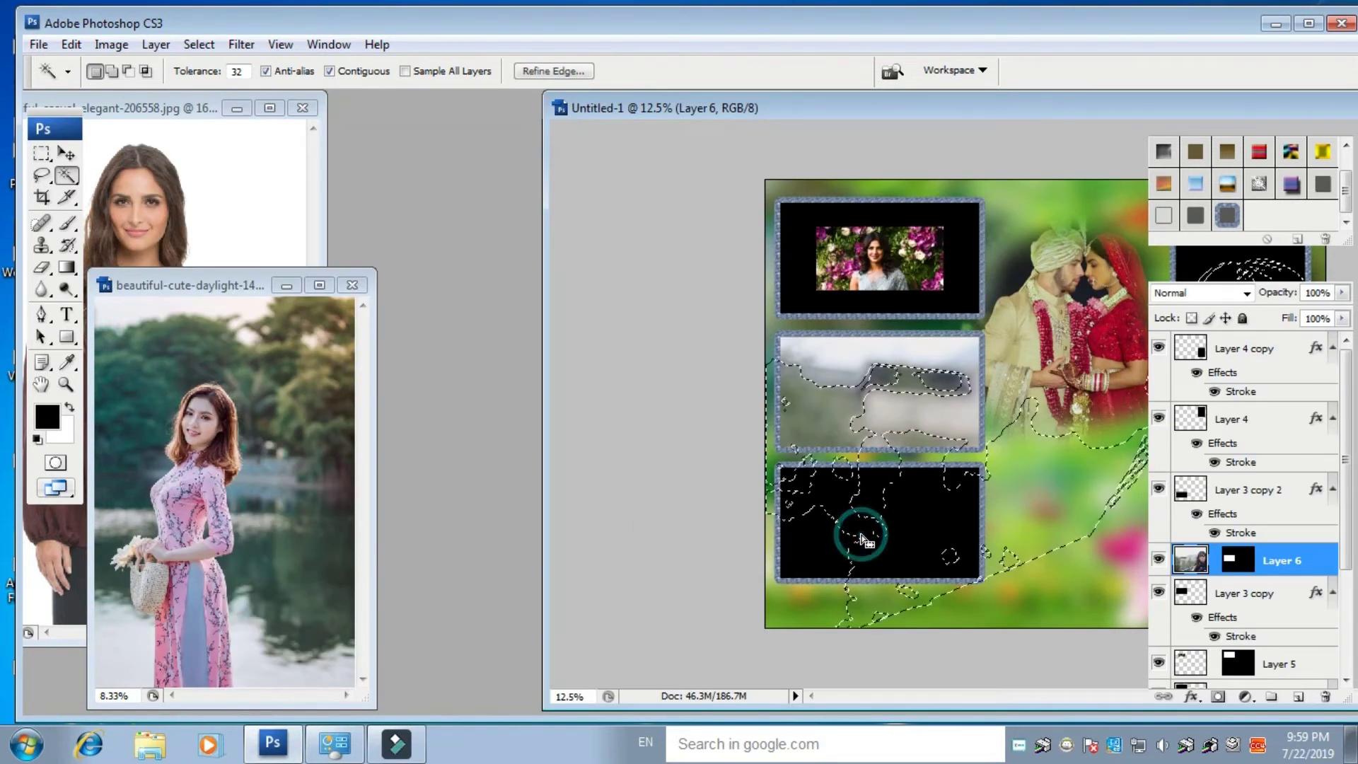
key(ctrl+d)
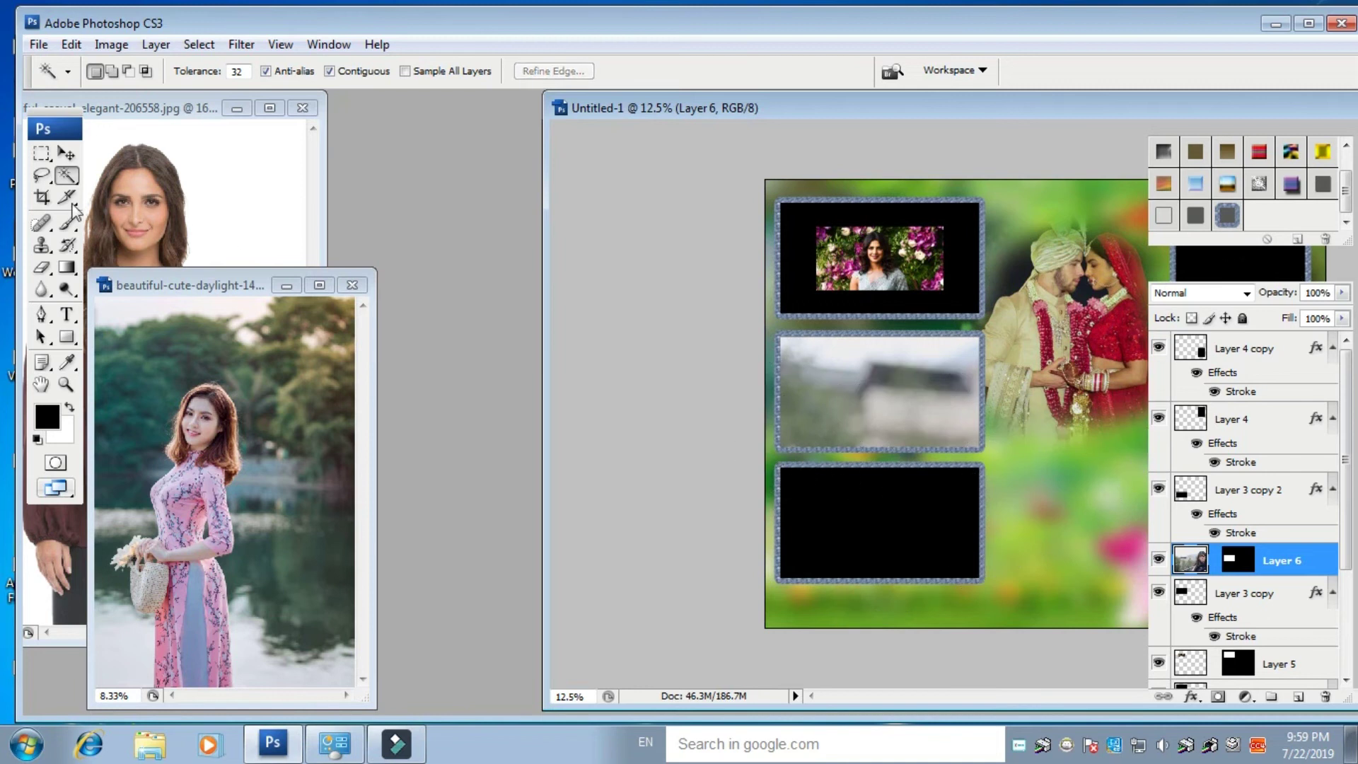
click(65, 154)
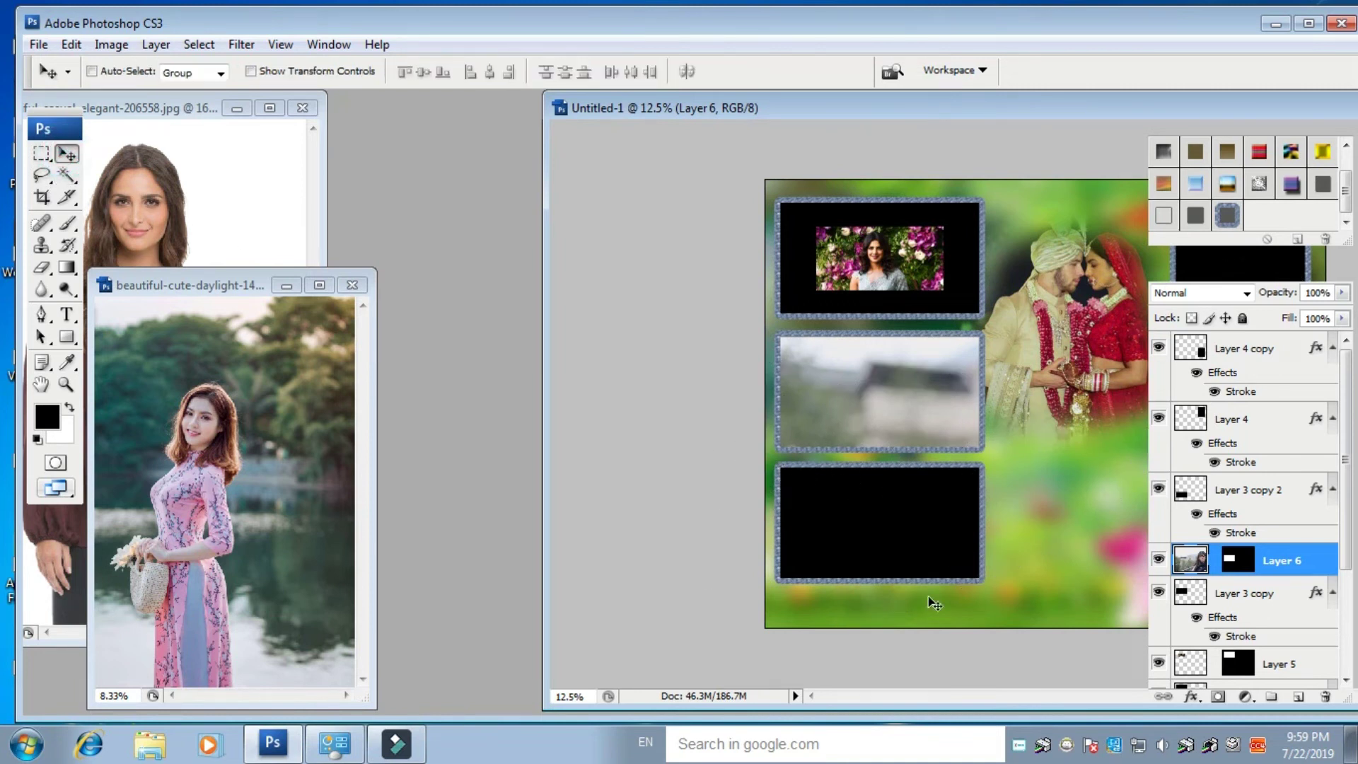
right_click(877, 532)
click(937, 539)
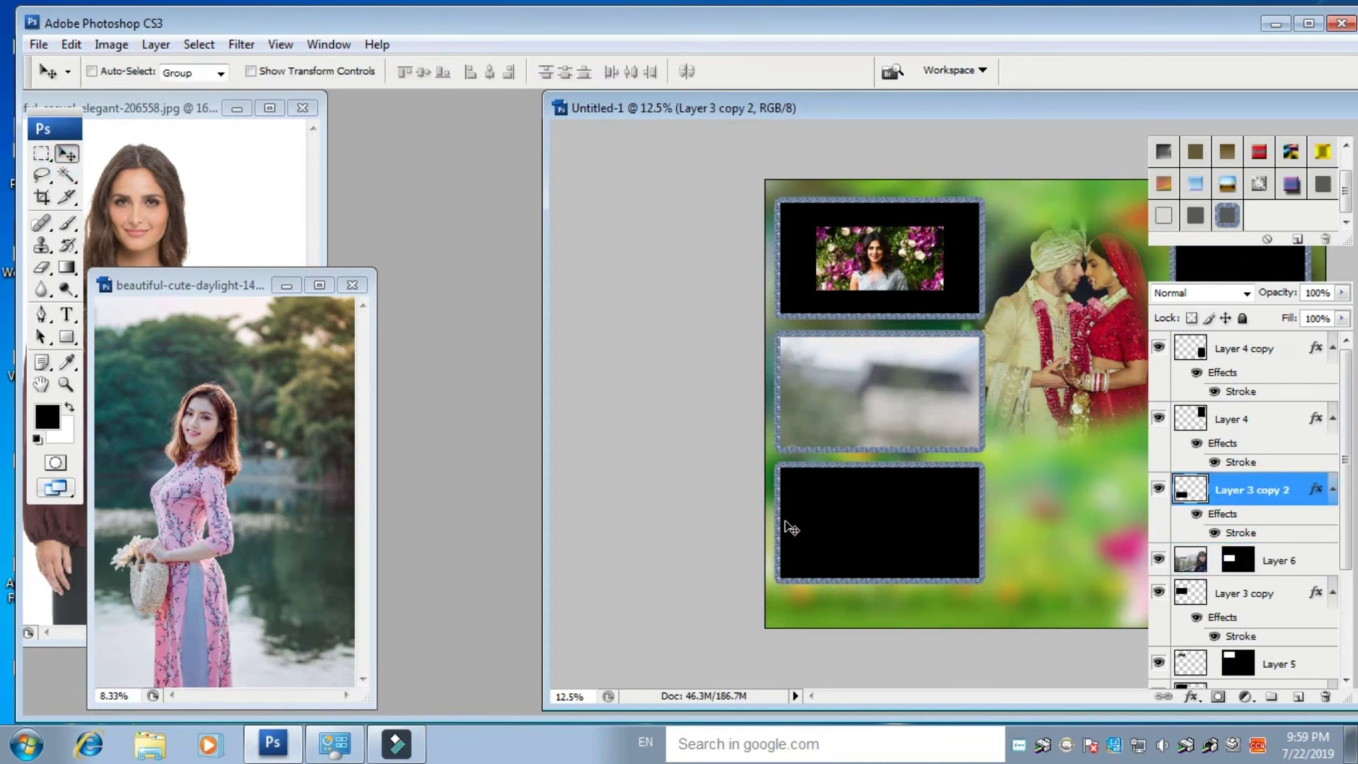
click(66, 176)
click(896, 545)
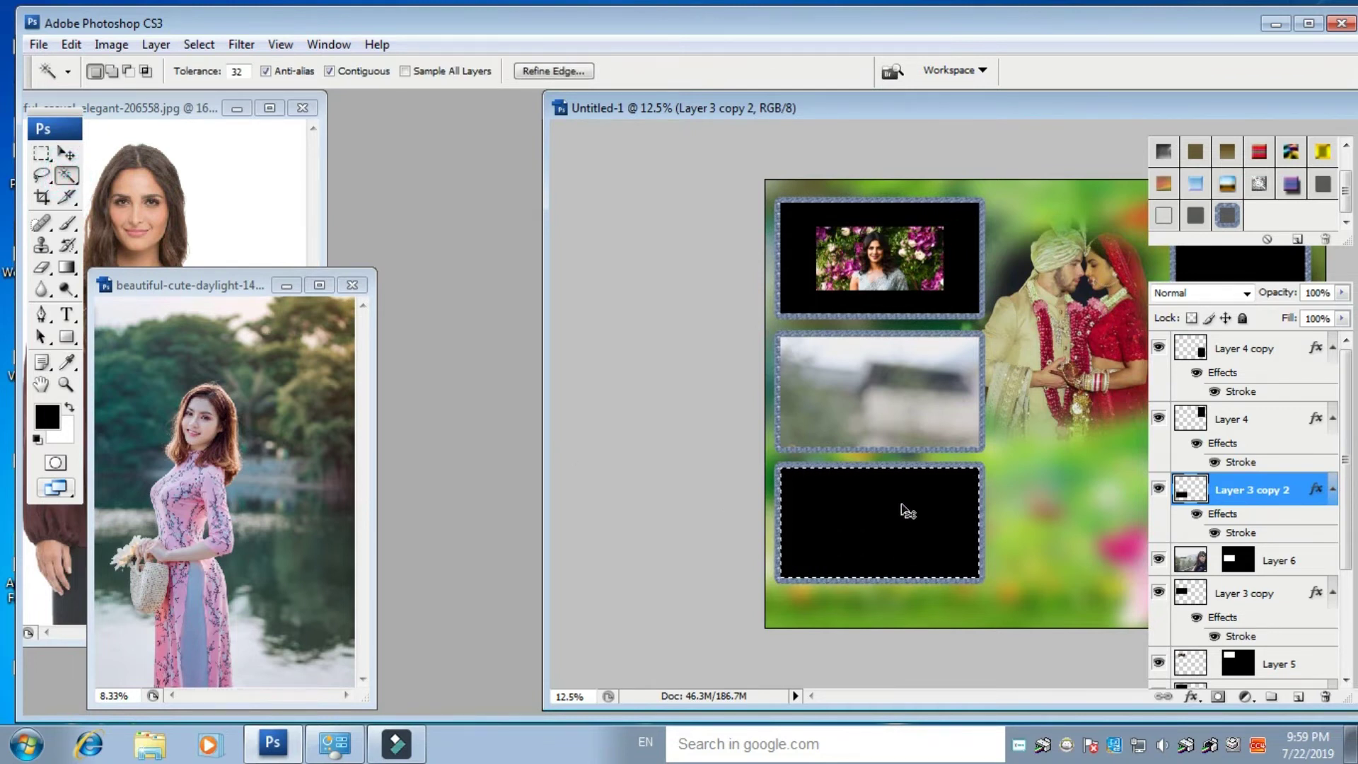
key(ctrl+shift+v)
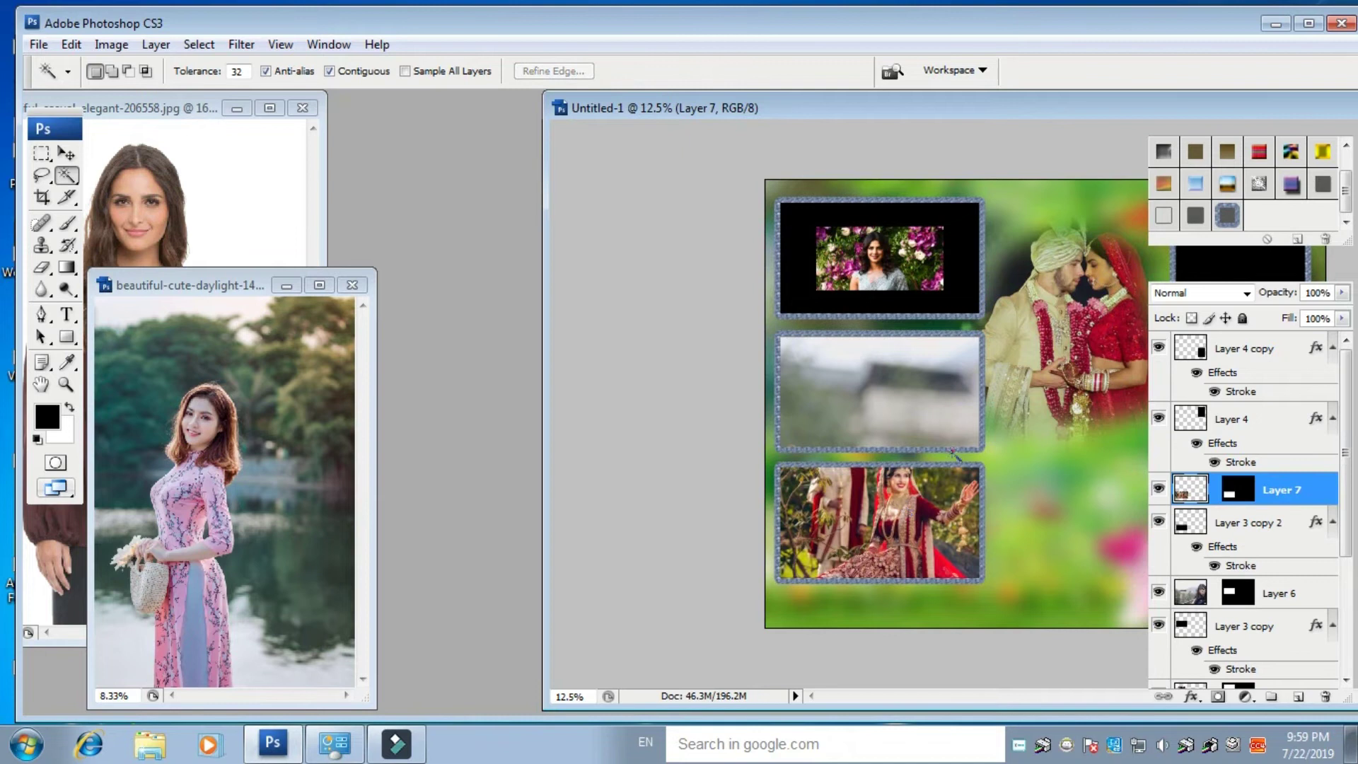
- Bring the whole album page into view and select the black area of the top-right frame on Layer 4 with the Magic Wand
drag(1003, 103, 654, 31)
click(68, 154)
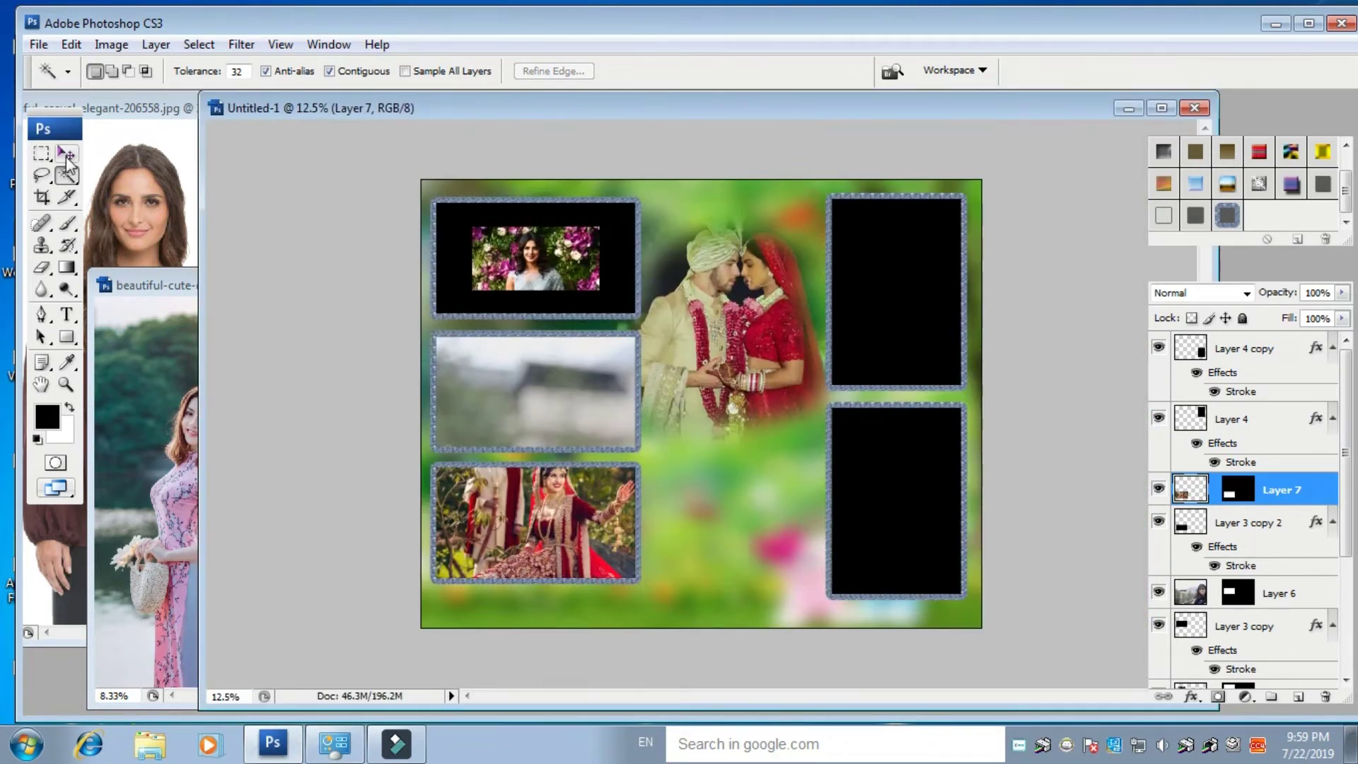
right_click(889, 289)
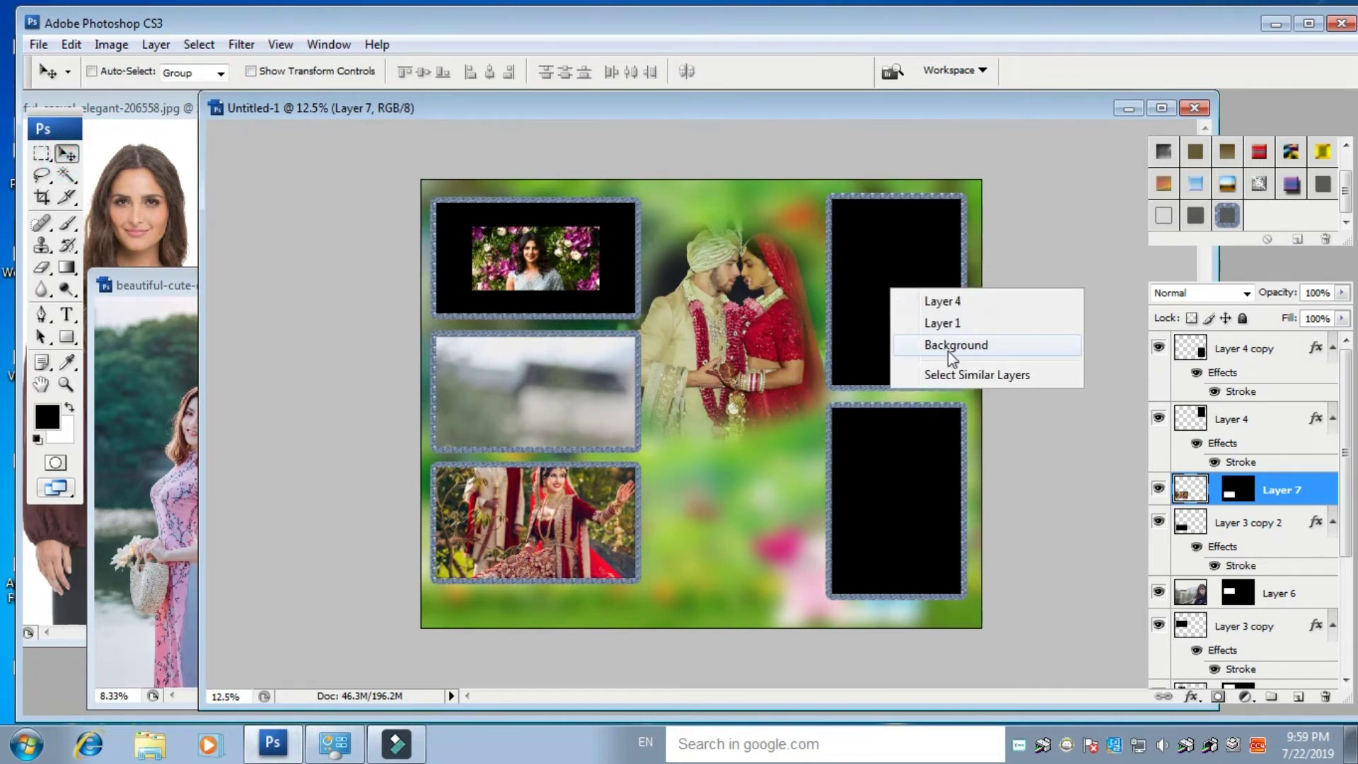
click(950, 305)
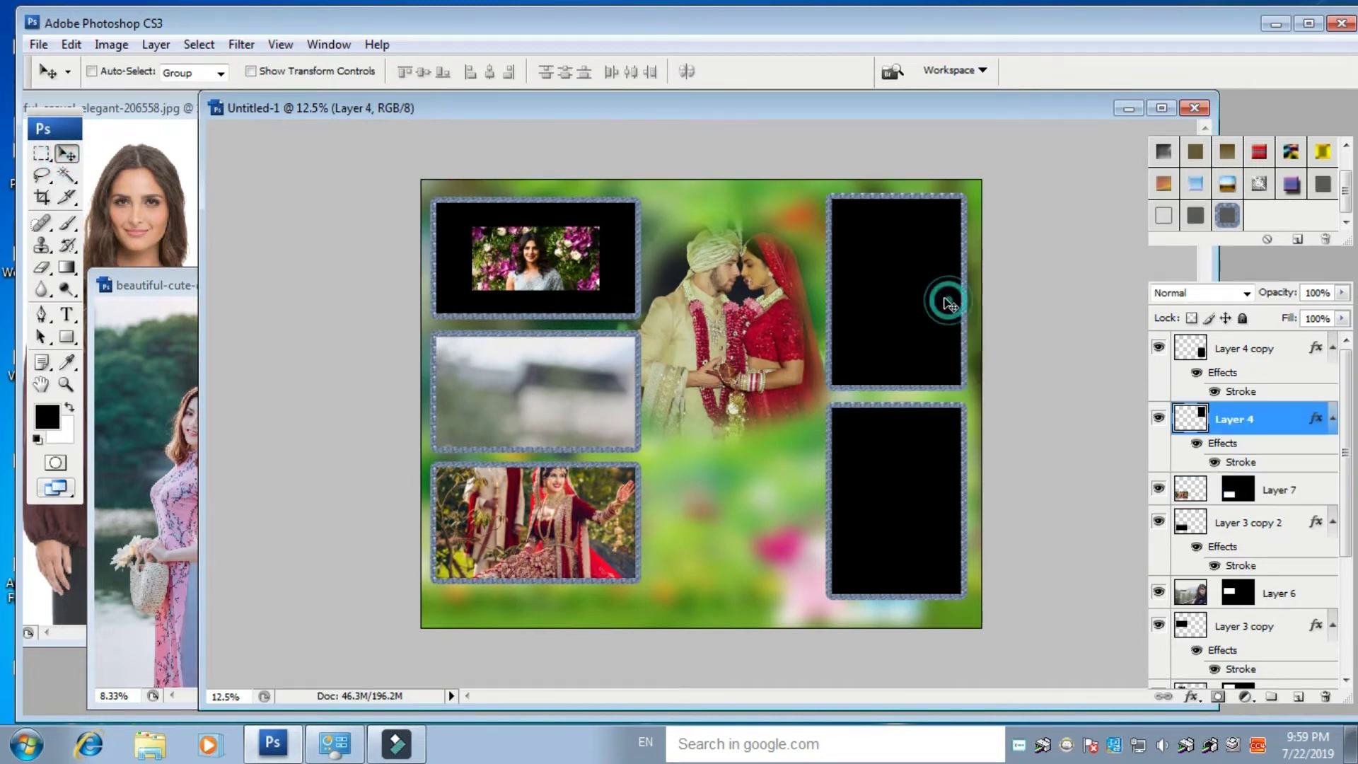
click(67, 175)
click(917, 326)
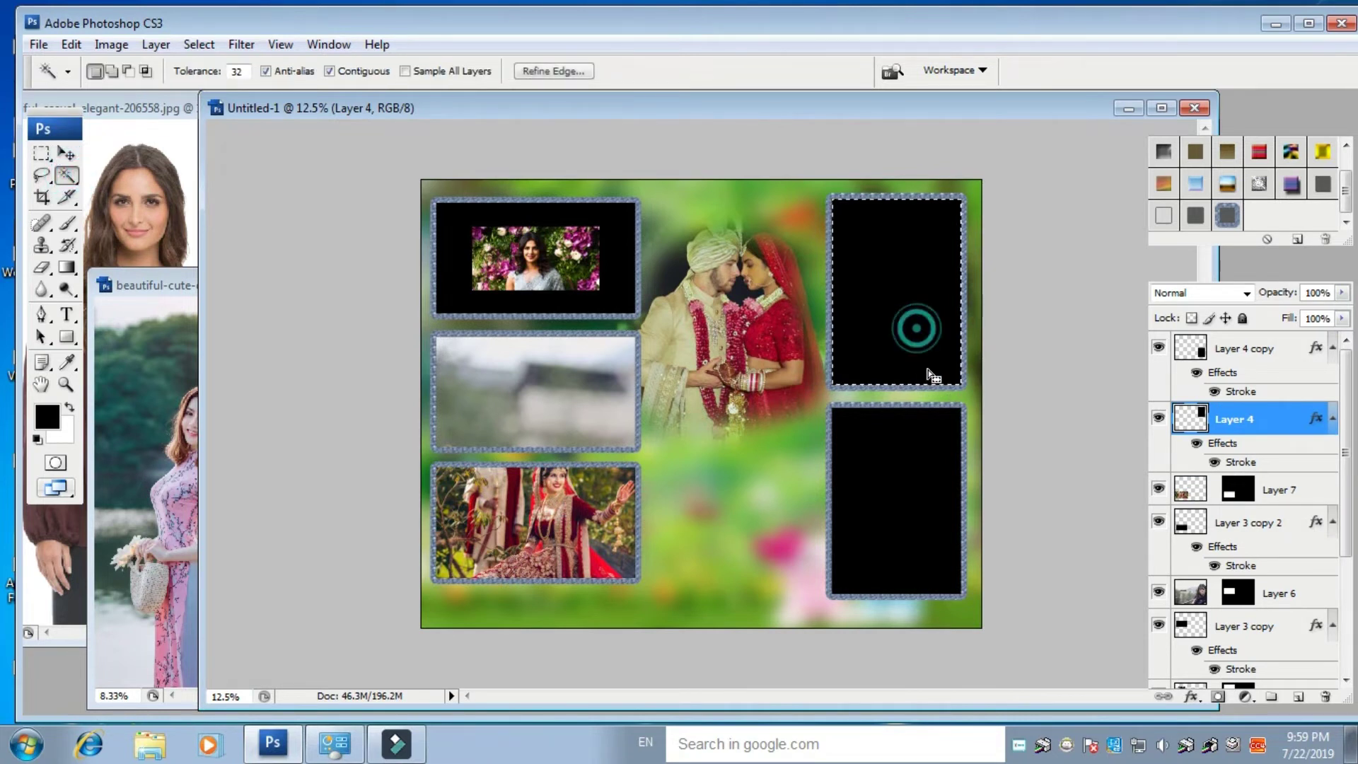
- Copy the entire beautiful-casual-elegant-206558.jpg image, close that photo and paste it into the selected top-right frame
click(149, 107)
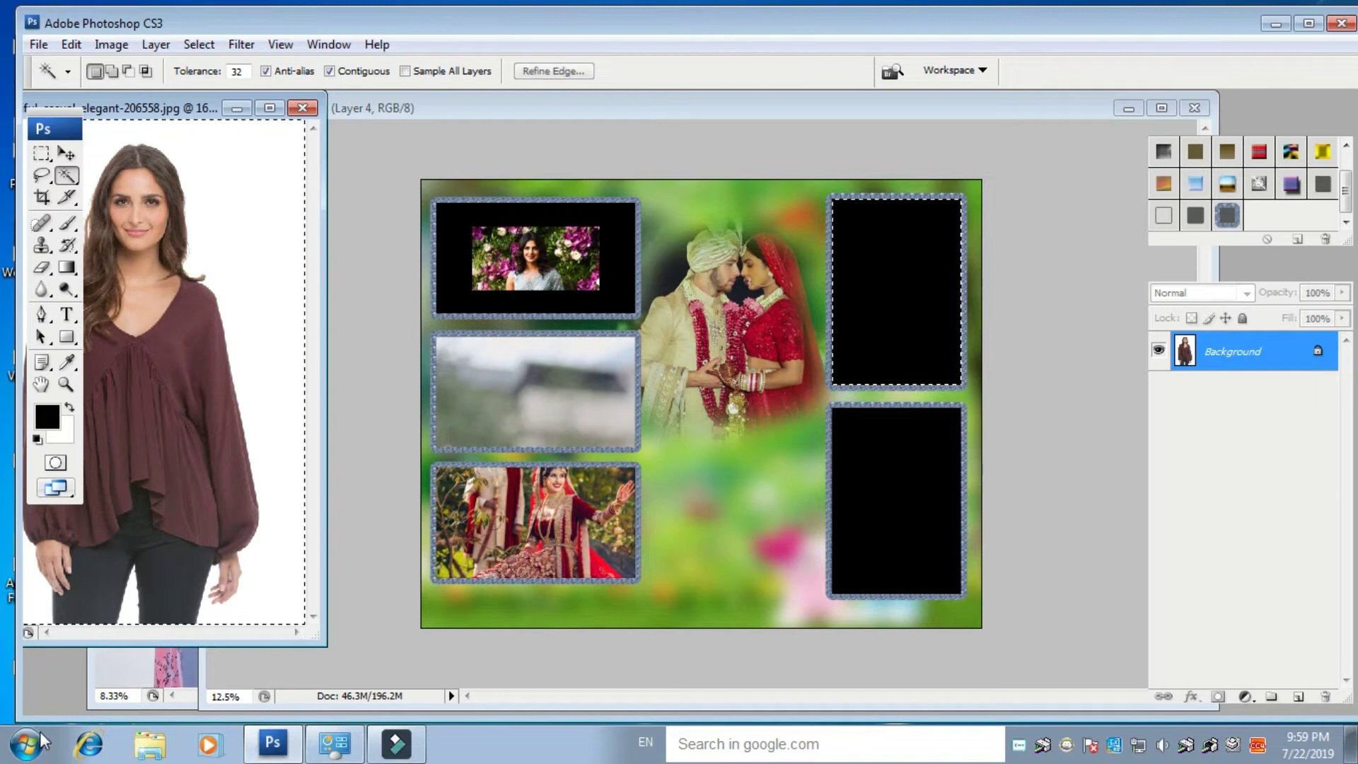
key(ctrl+w)
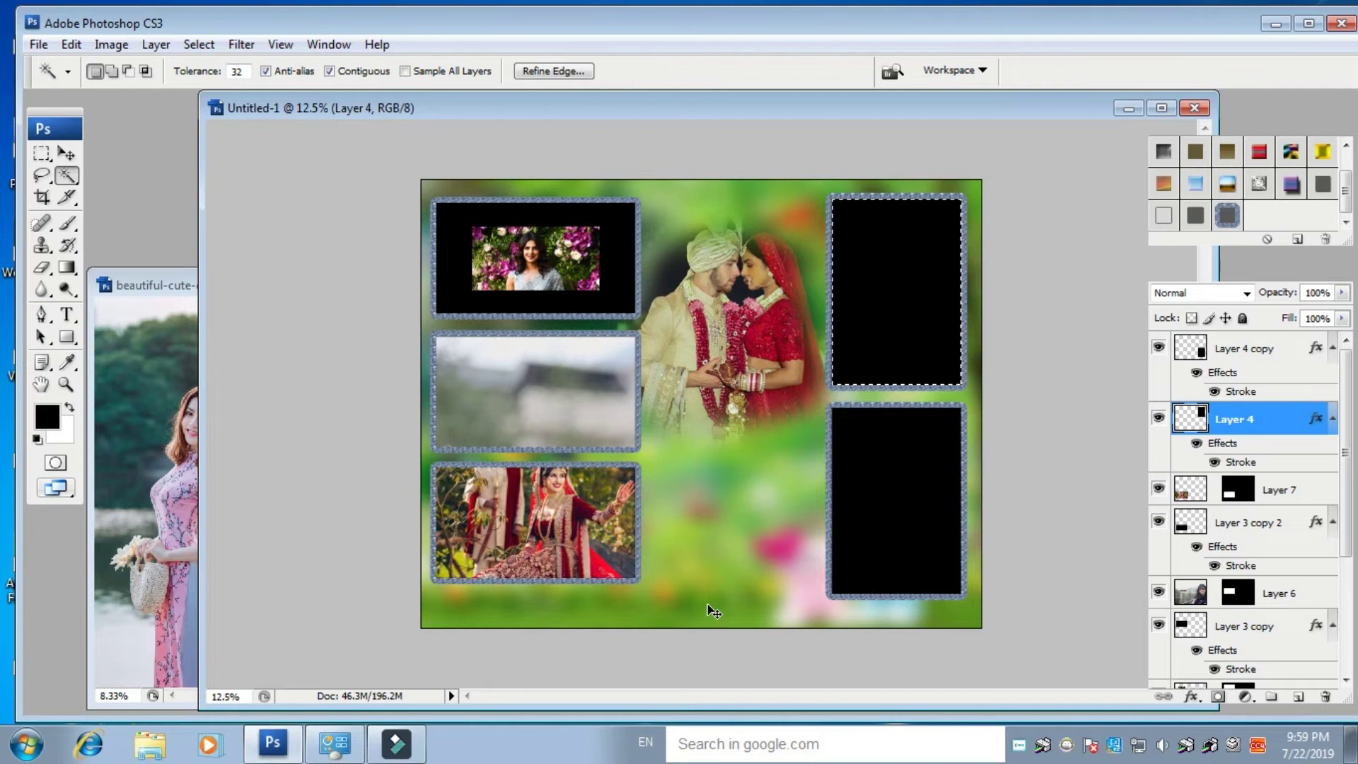
key(ctrl+shift+v)
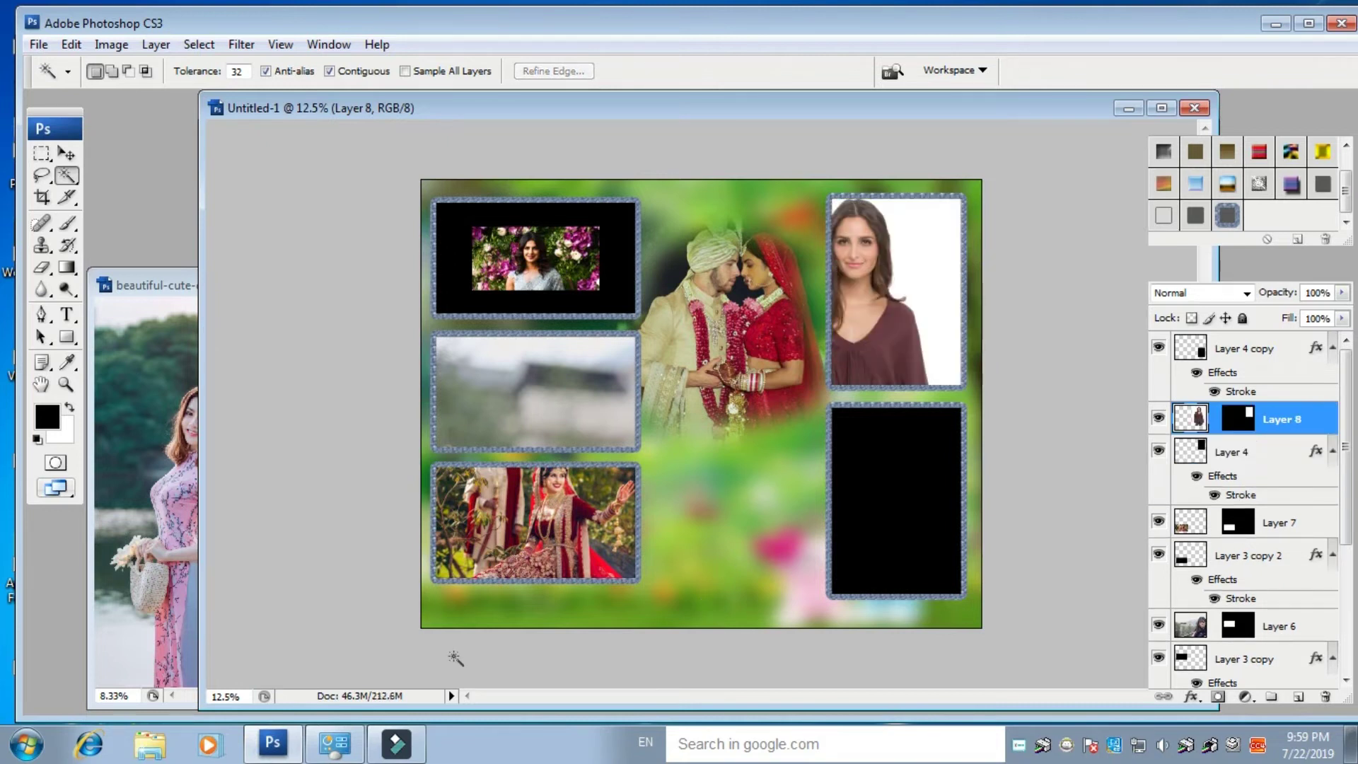
- Select the black area of the bottom-right frame on Layer 4 copy with the Magic Wand
click(70, 157)
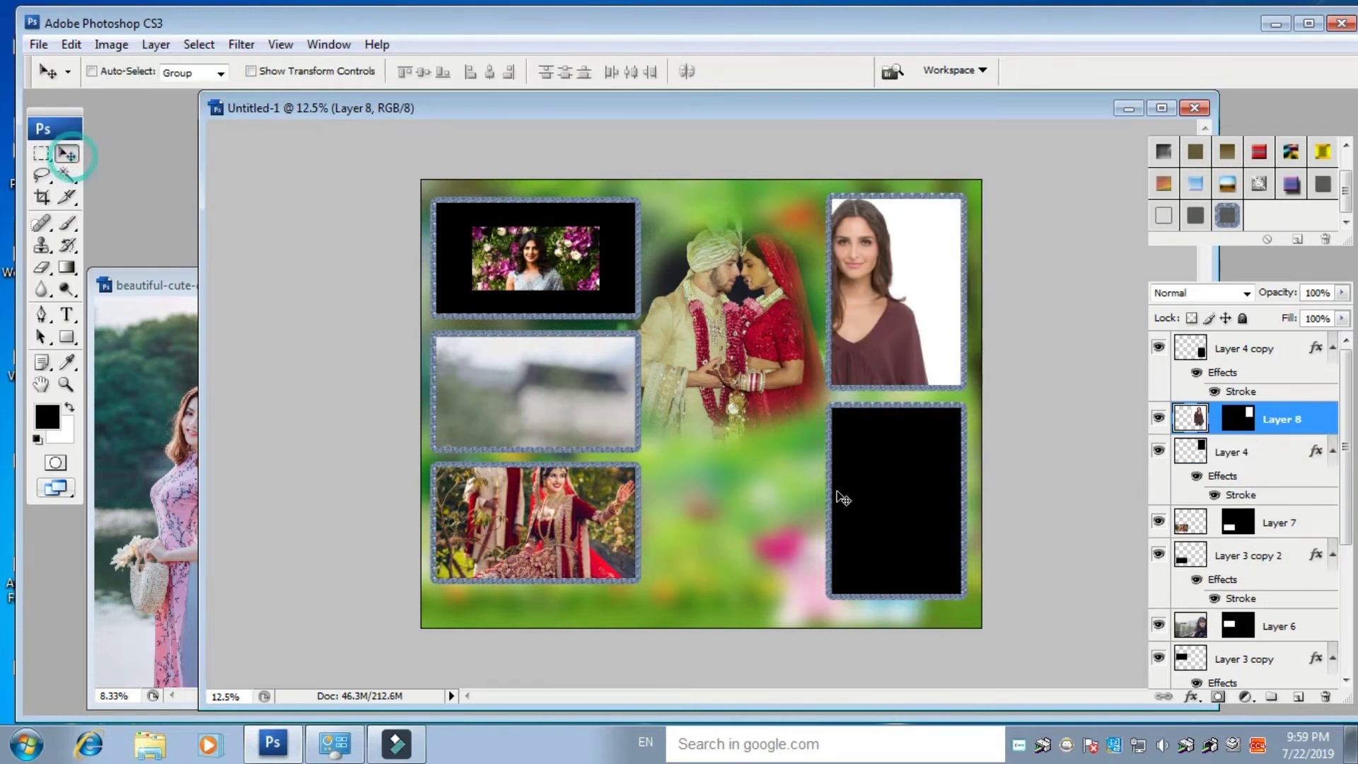
right_click(890, 468)
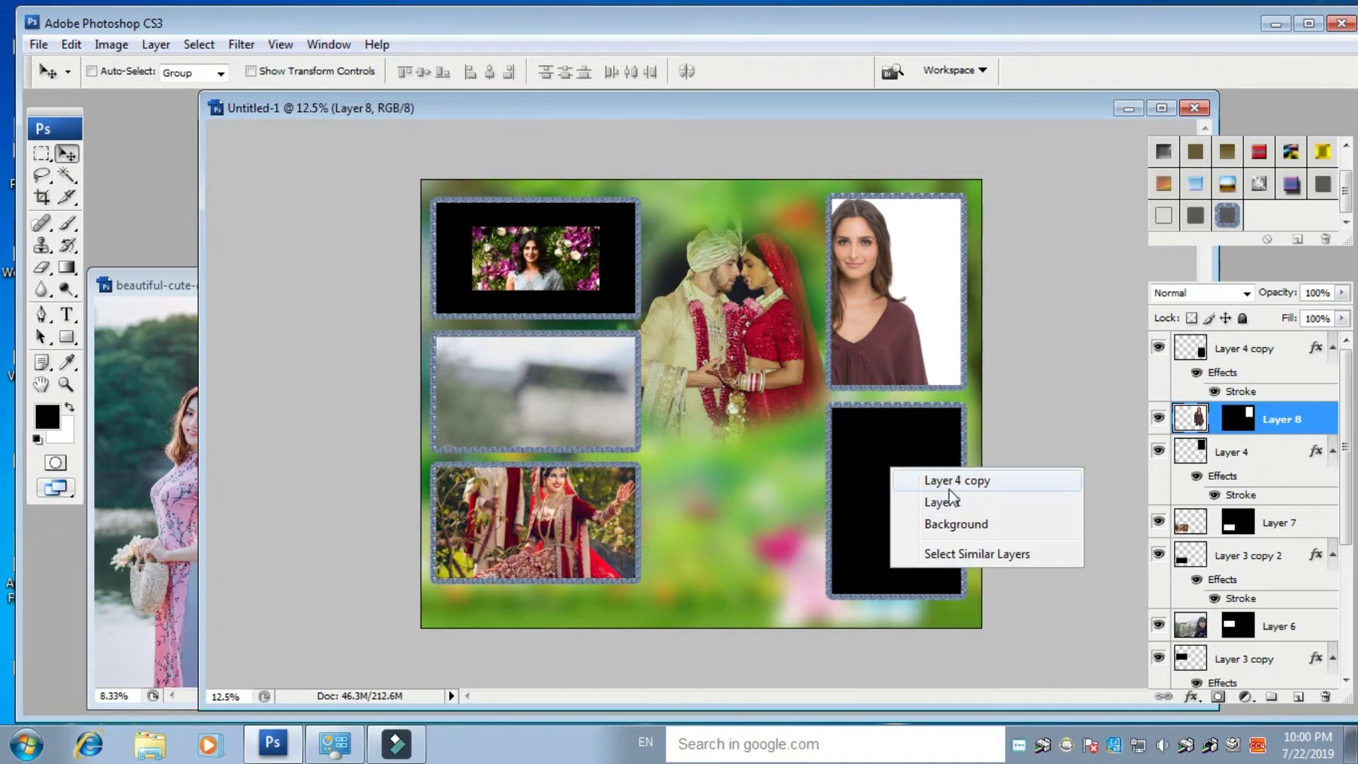
click(940, 480)
click(67, 174)
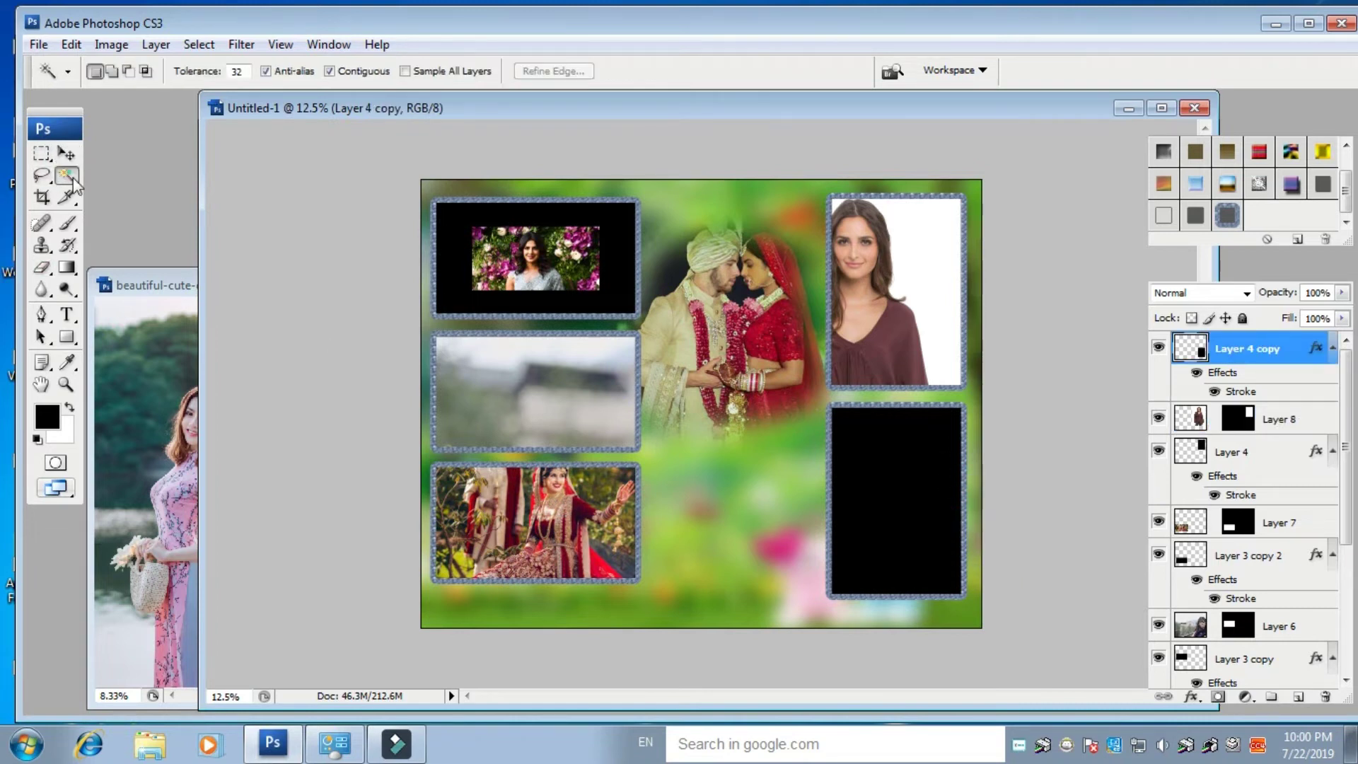
click(900, 482)
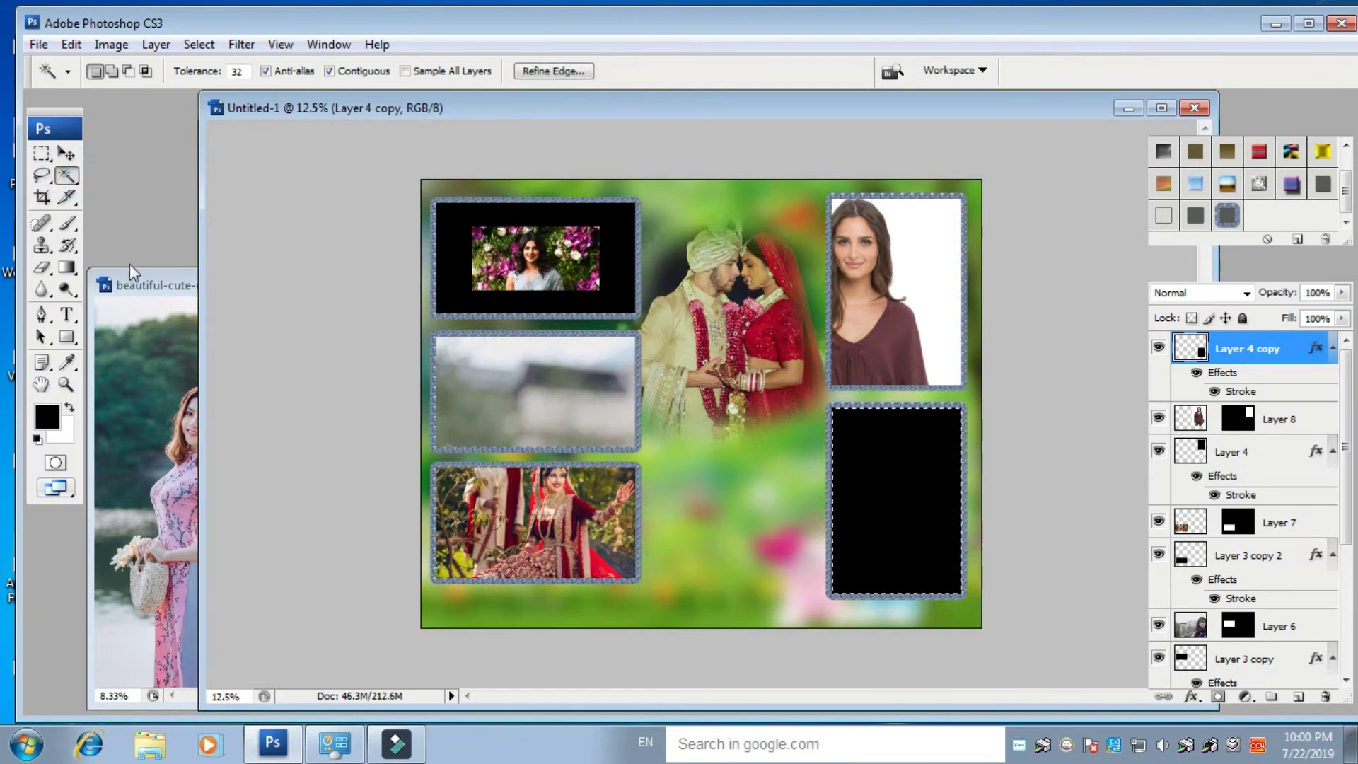
- Copy the entire beautiful-cute-daylight photo, close it and paste it into the selected bottom-right frame
click(134, 285)
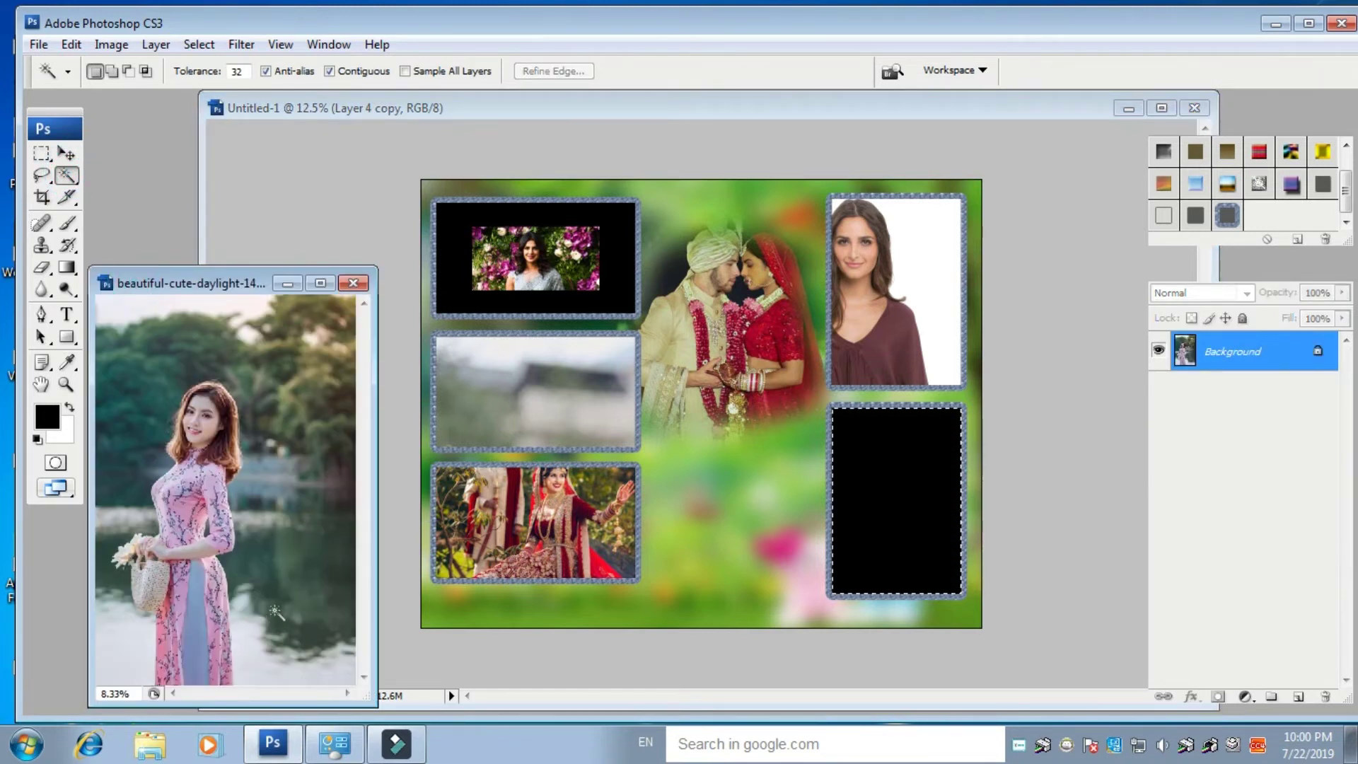
key(ctrl+a)
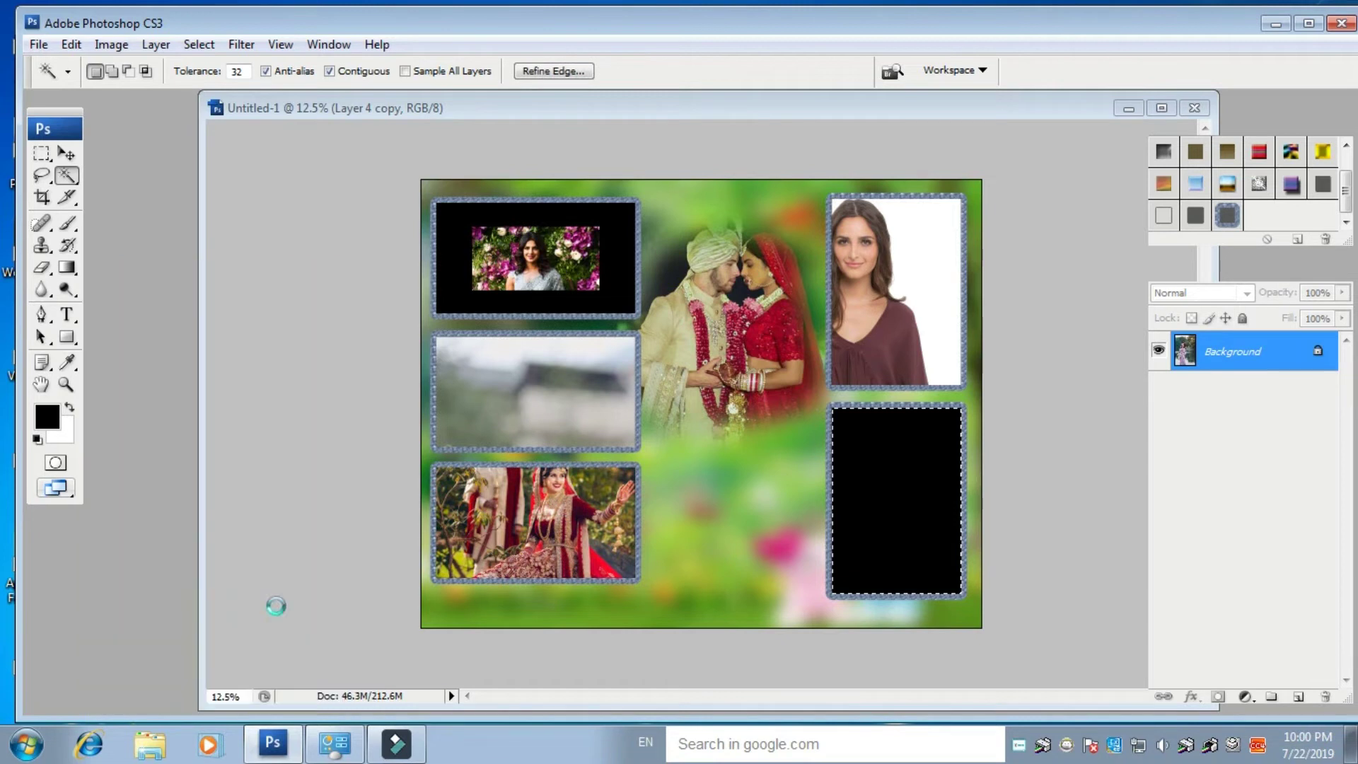
key(ctrl+w)
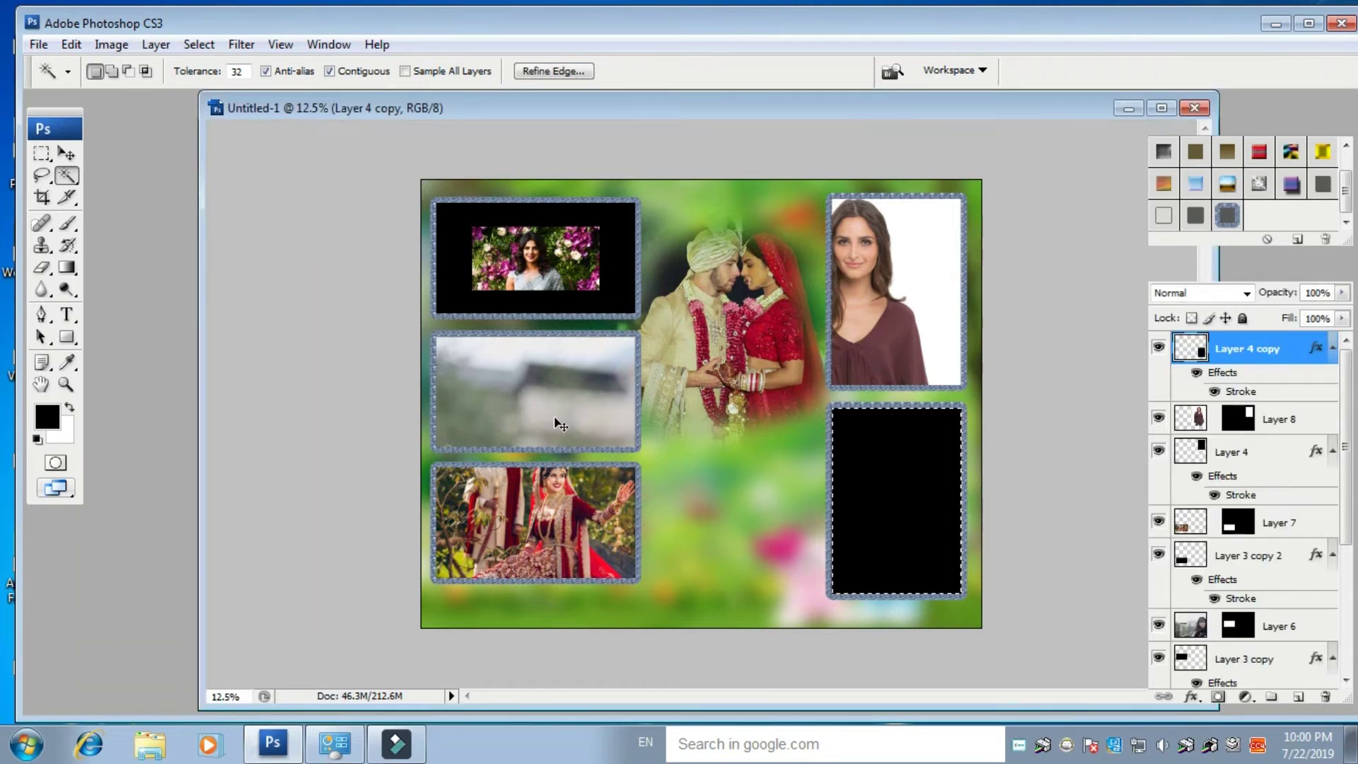
key(ctrl+shift+v)
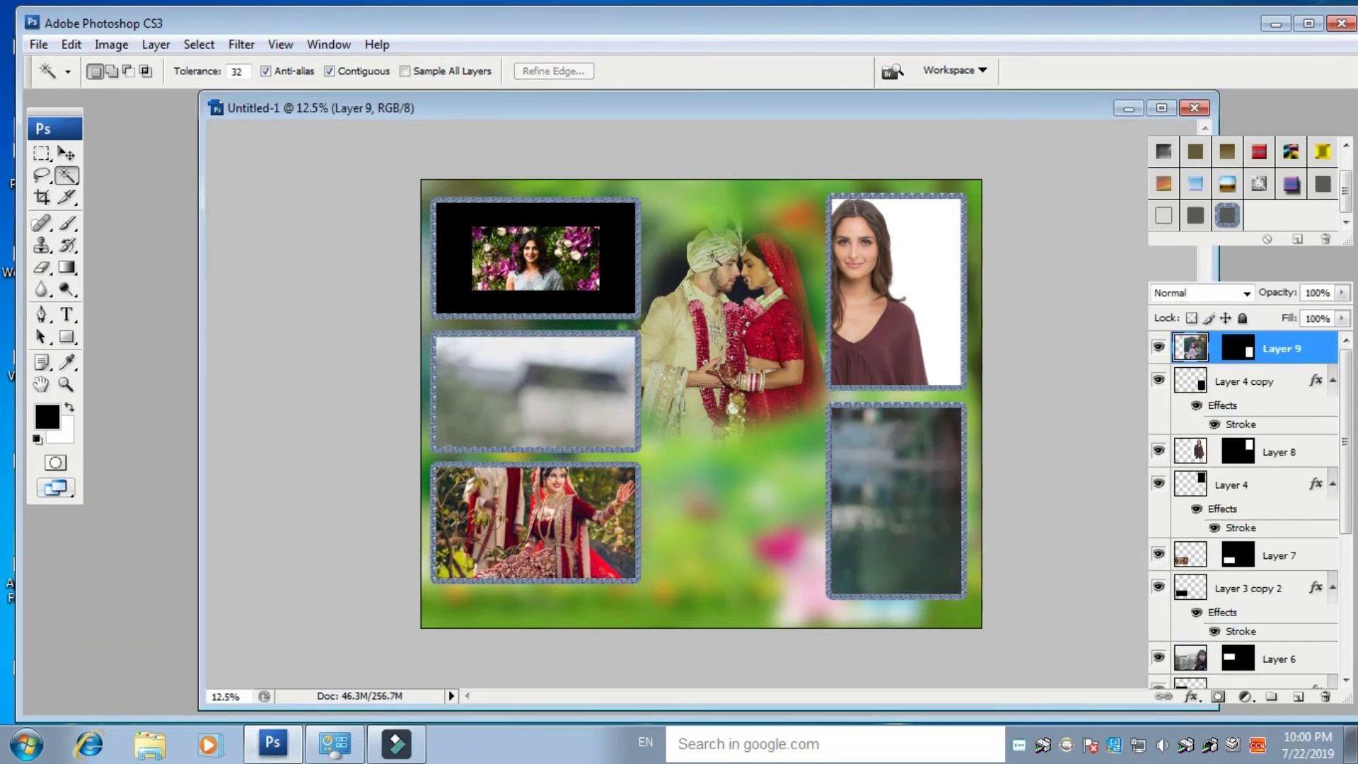
- Maximize the album page and scale the Layer 9 photo to about 58.9%, positioning the woman in pink inside the bottom-right frame
drag(833, 112, 700, 112)
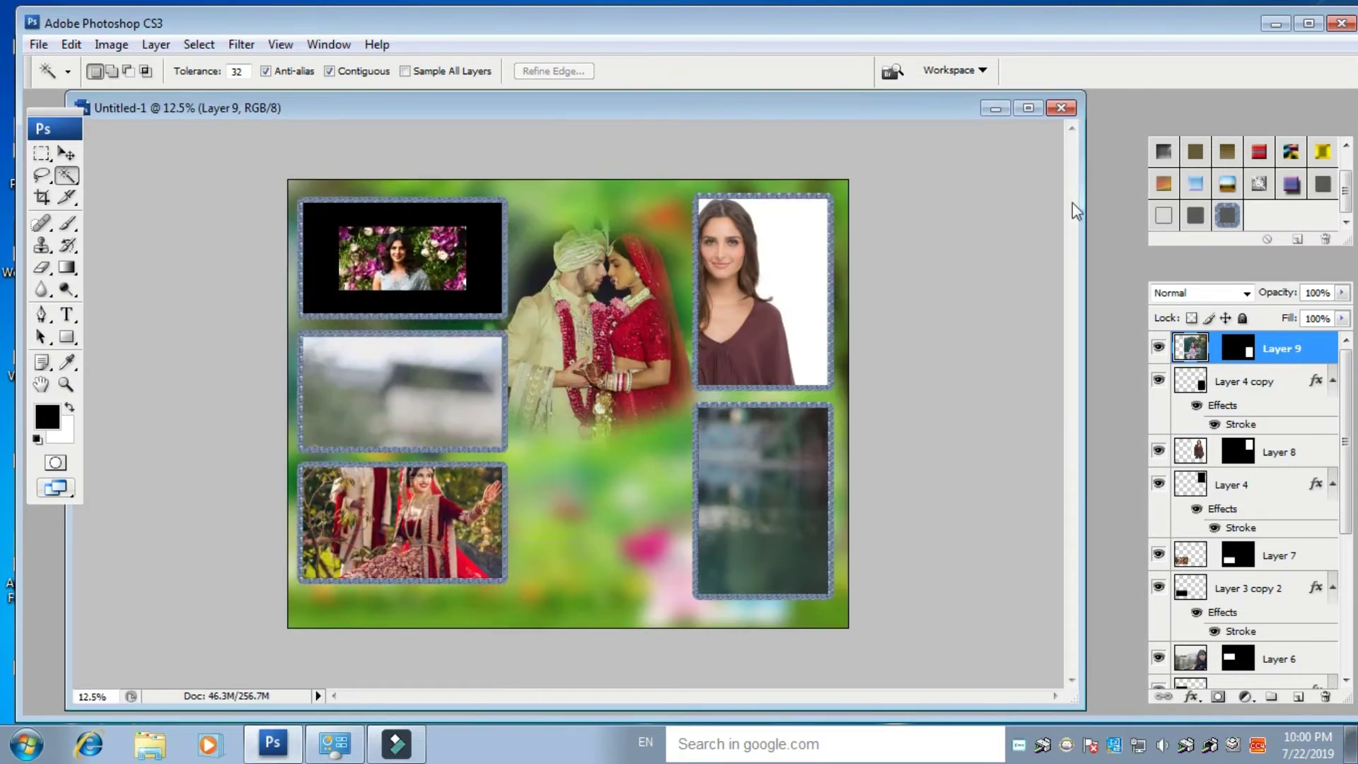
click(1028, 108)
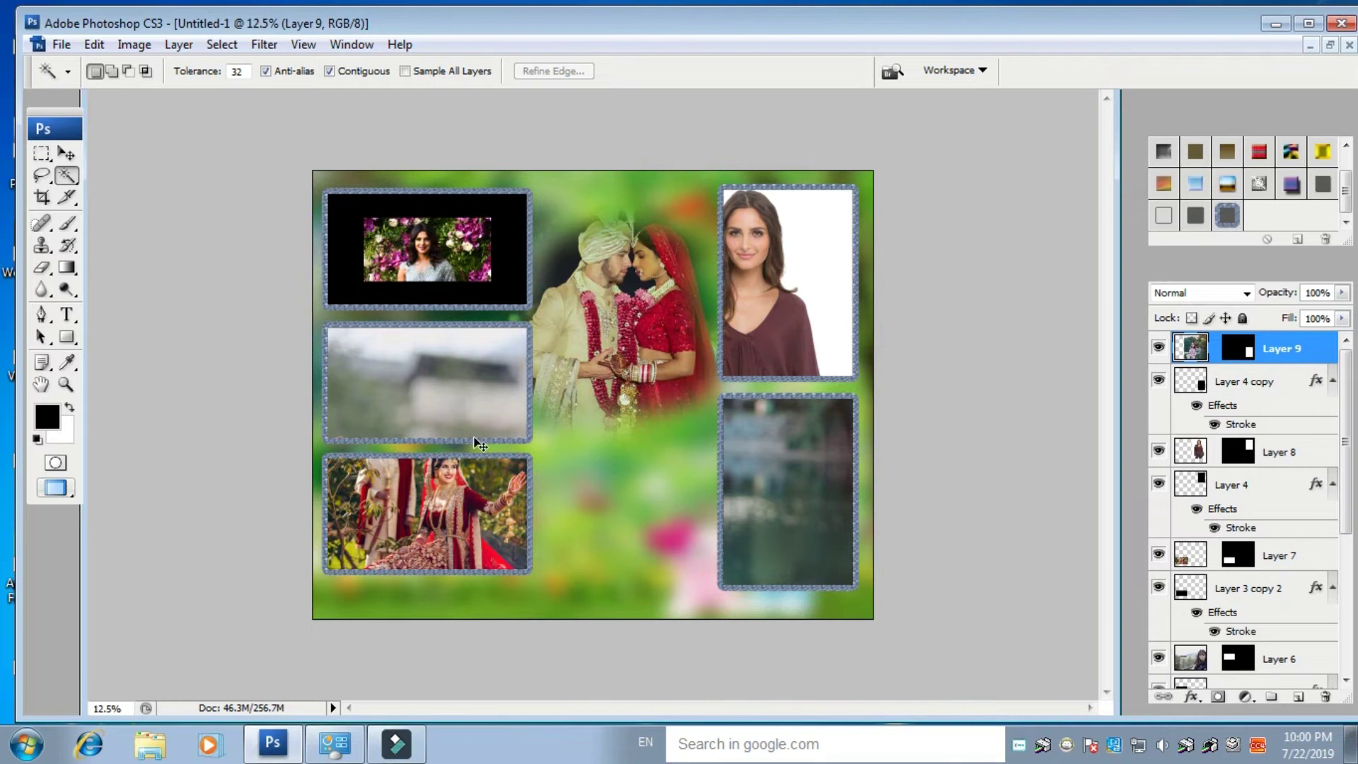
key(ctrl+t)
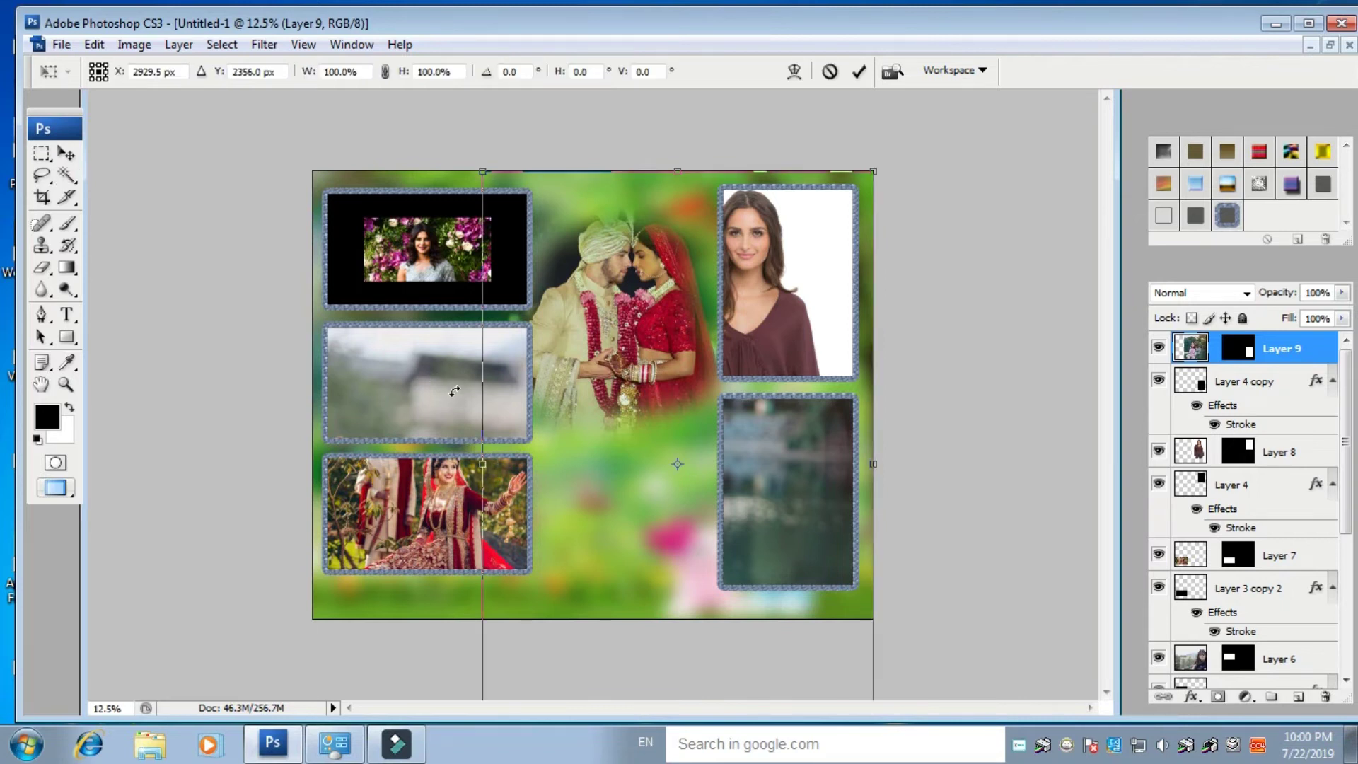
drag(482, 172, 787, 499)
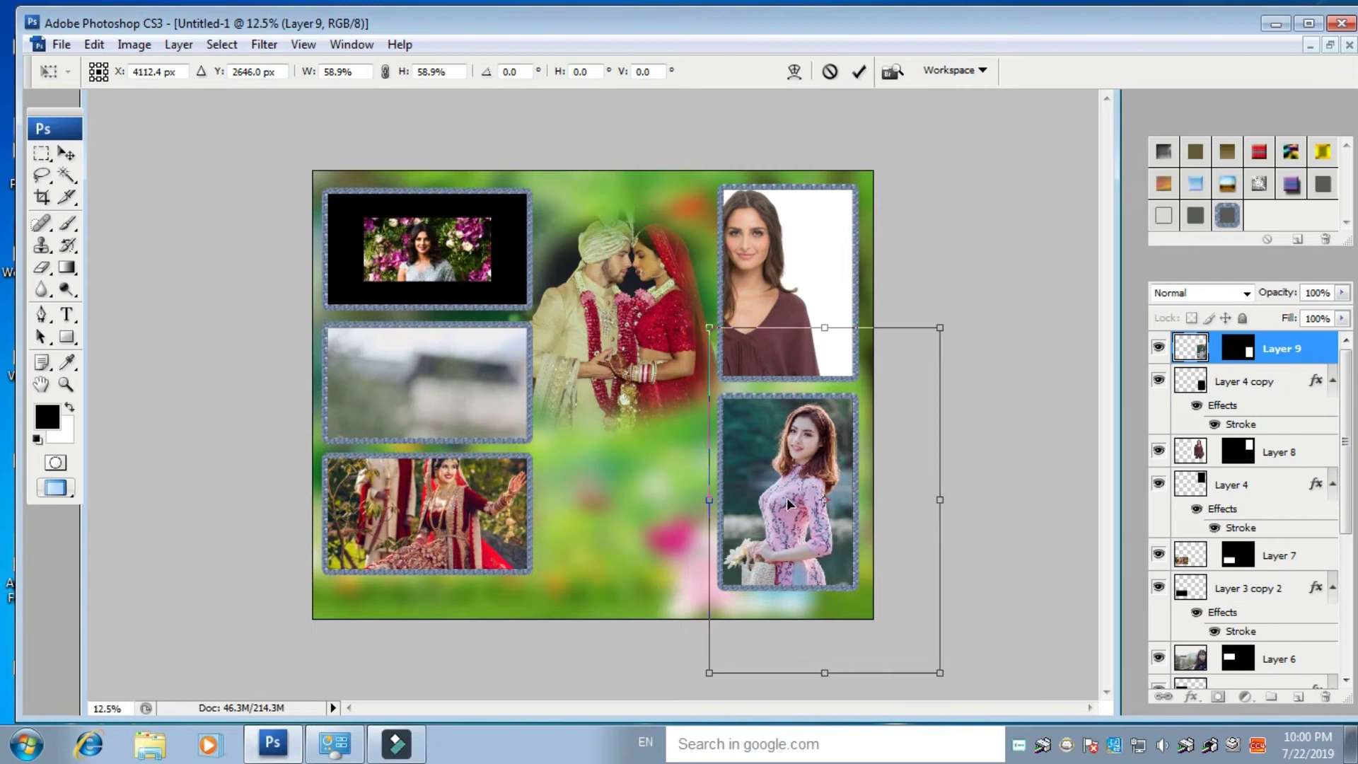
key(w)
- Select Layer 8 and scale its photo to about 92.9%, centring the woman inside the top-right frame
click(66, 153)
right_click(738, 262)
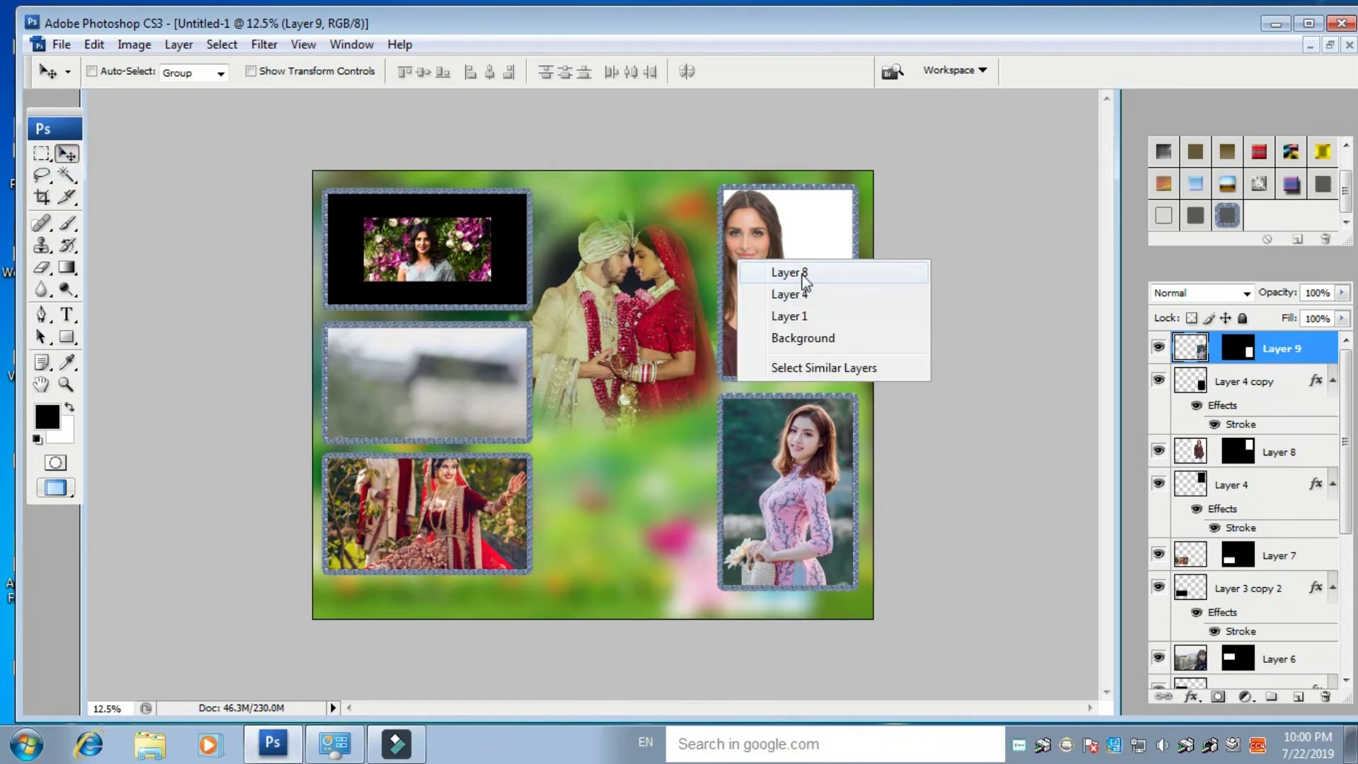
click(777, 273)
key(ctrl+t)
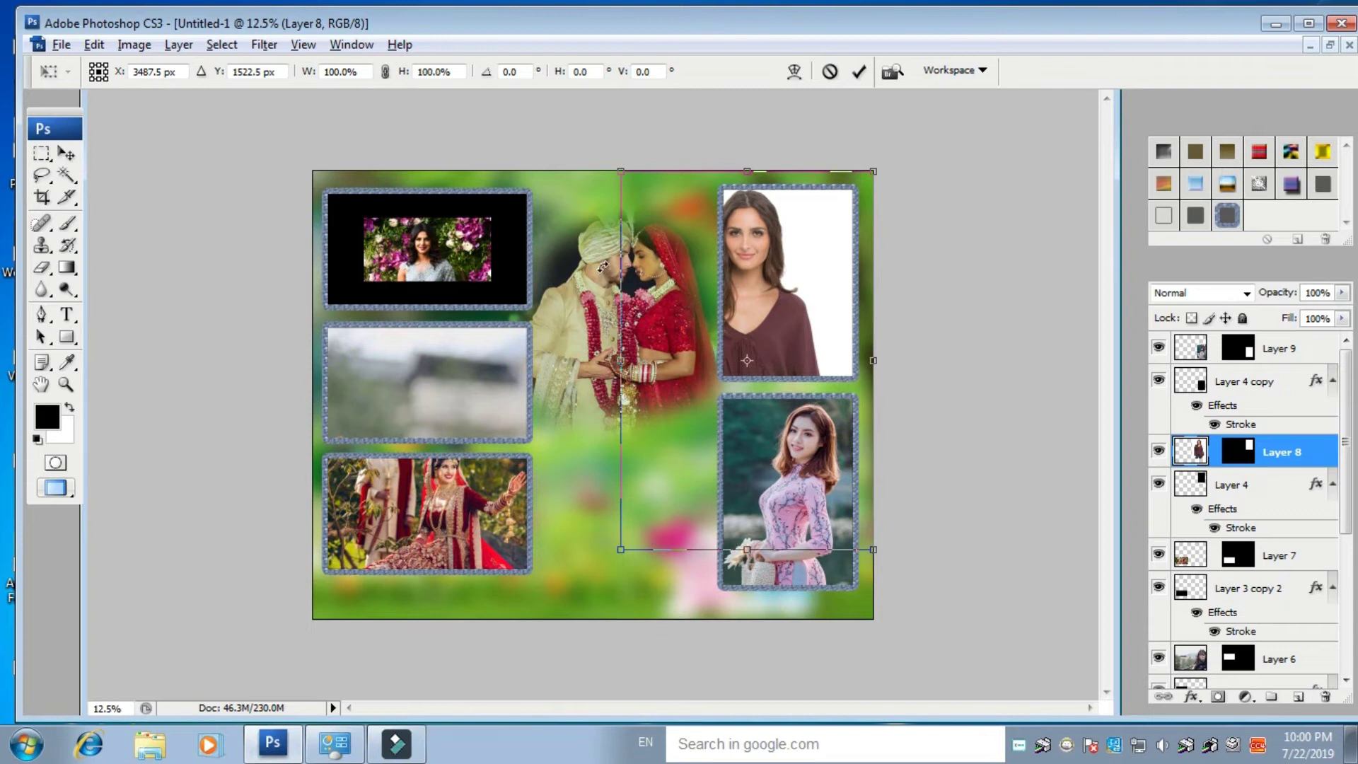
drag(621, 174, 676, 226)
drag(751, 334, 788, 316)
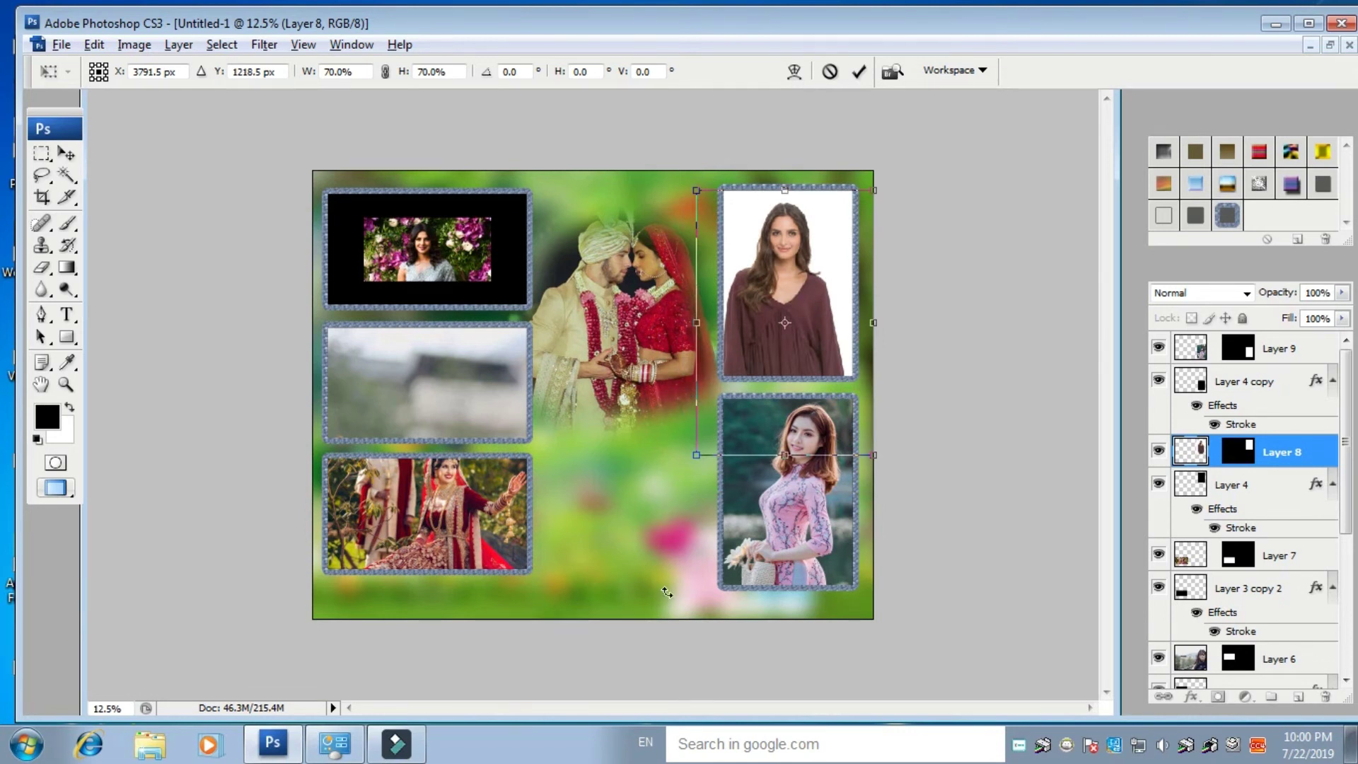
drag(693, 462, 672, 513)
drag(770, 306, 770, 329)
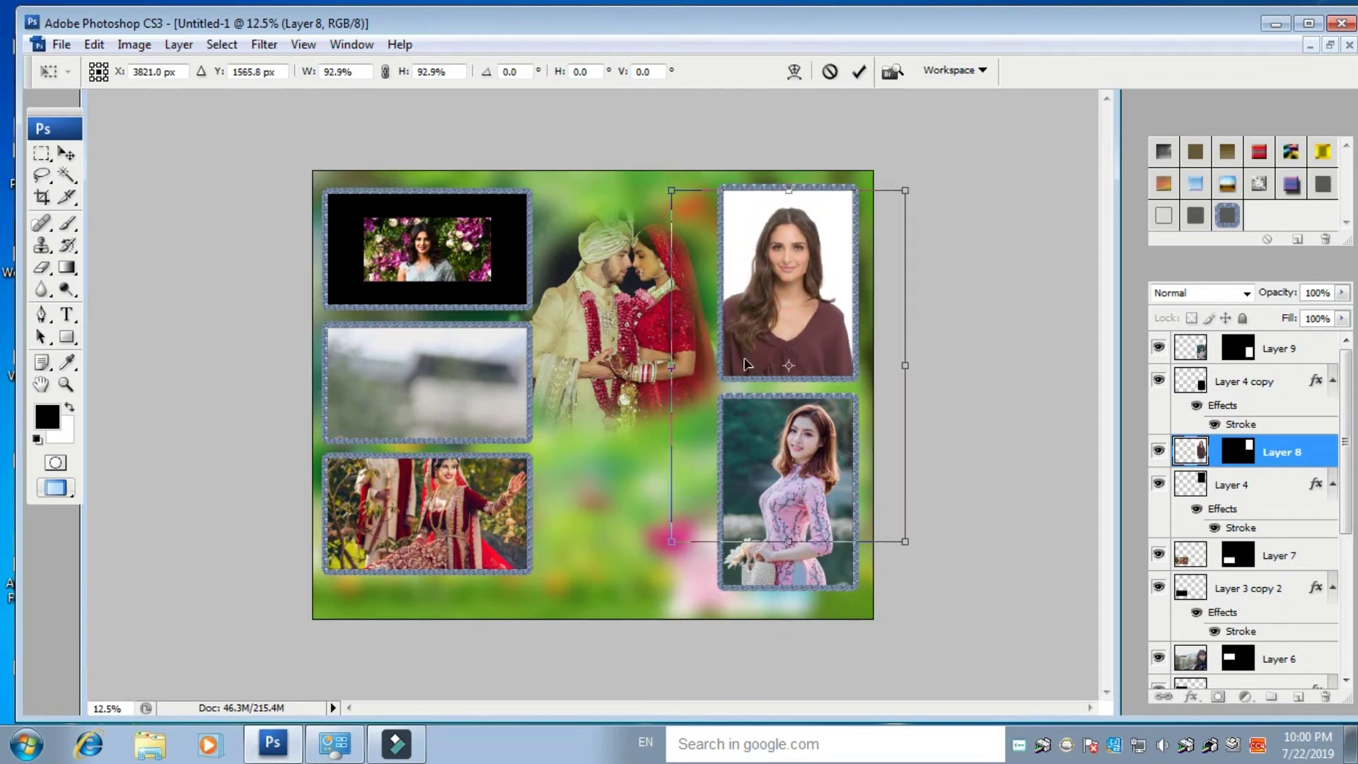
key(Return)
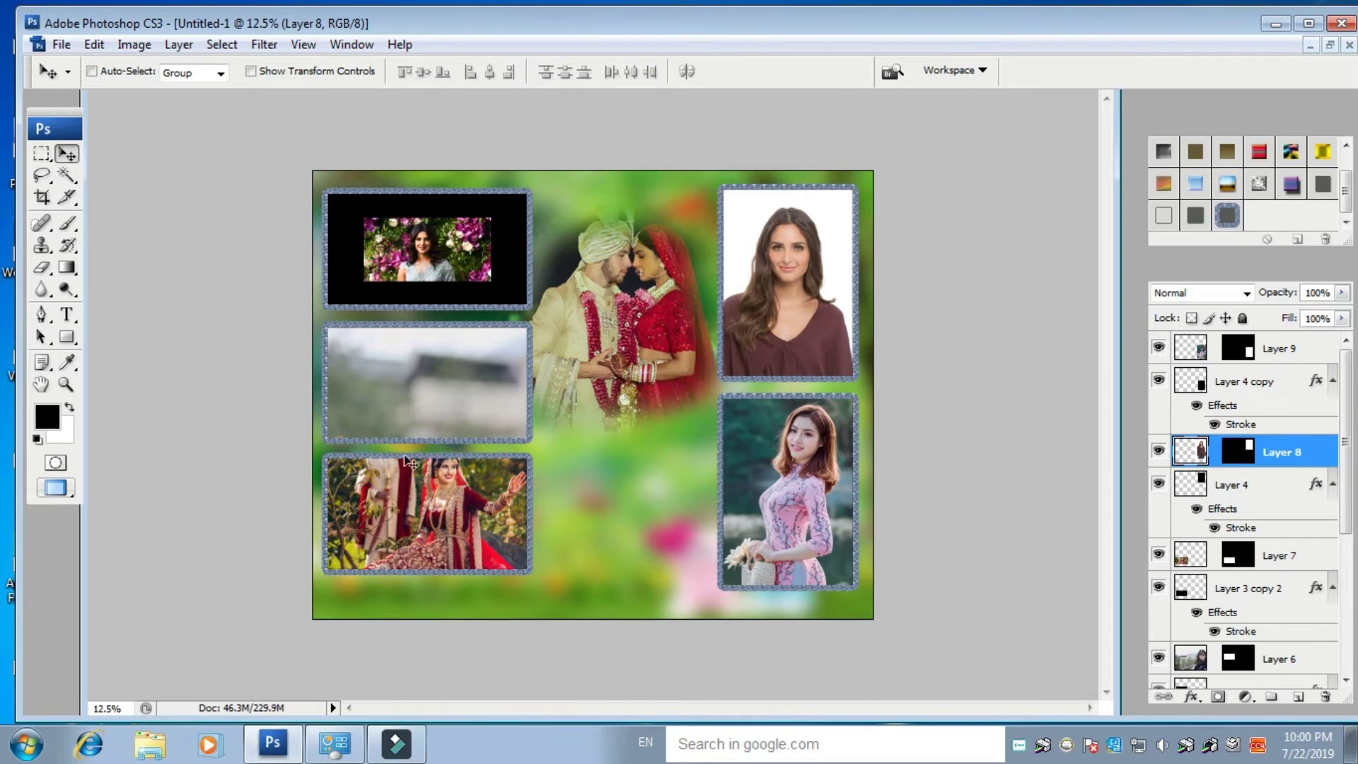
- Select Layer 5, enlarge its photo to about 226% to fill the top-left frame and shift it slightly down
right_click(423, 260)
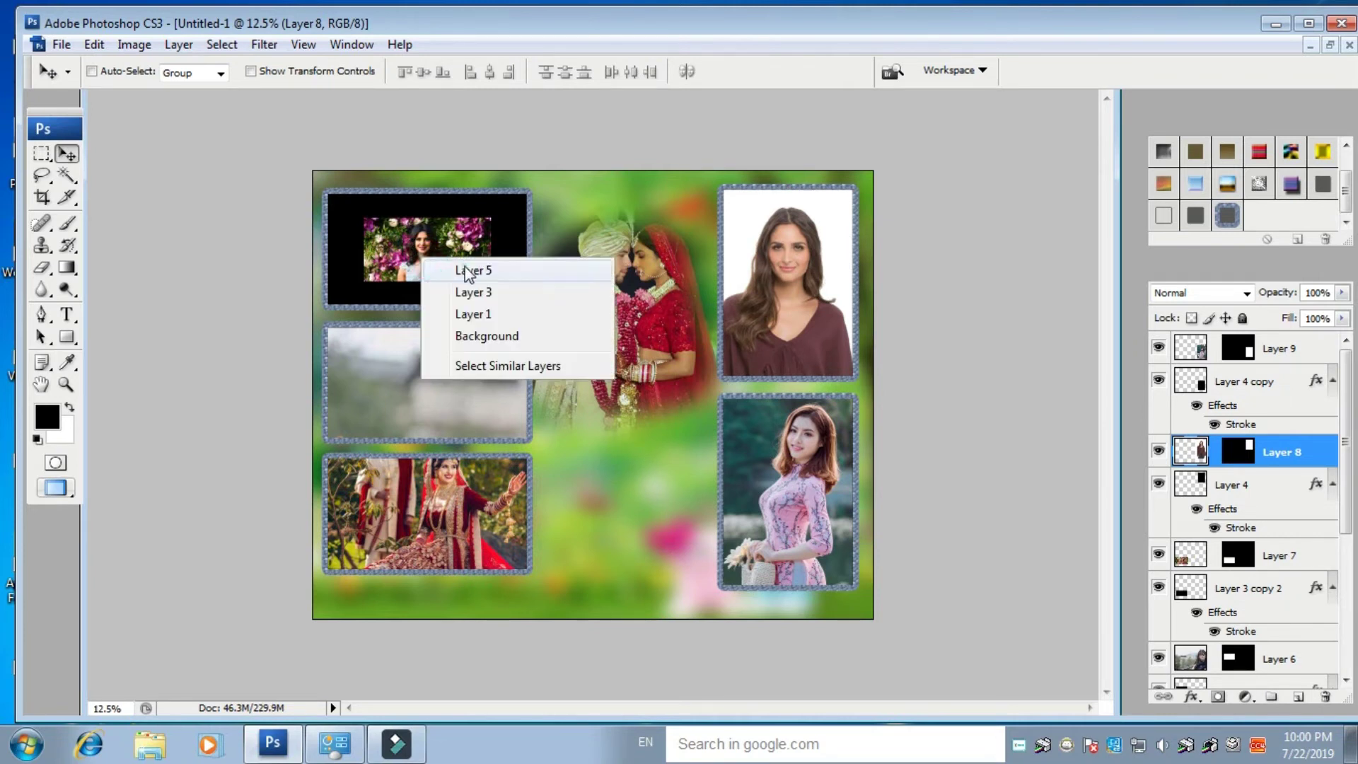
click(467, 269)
key(ctrl+t)
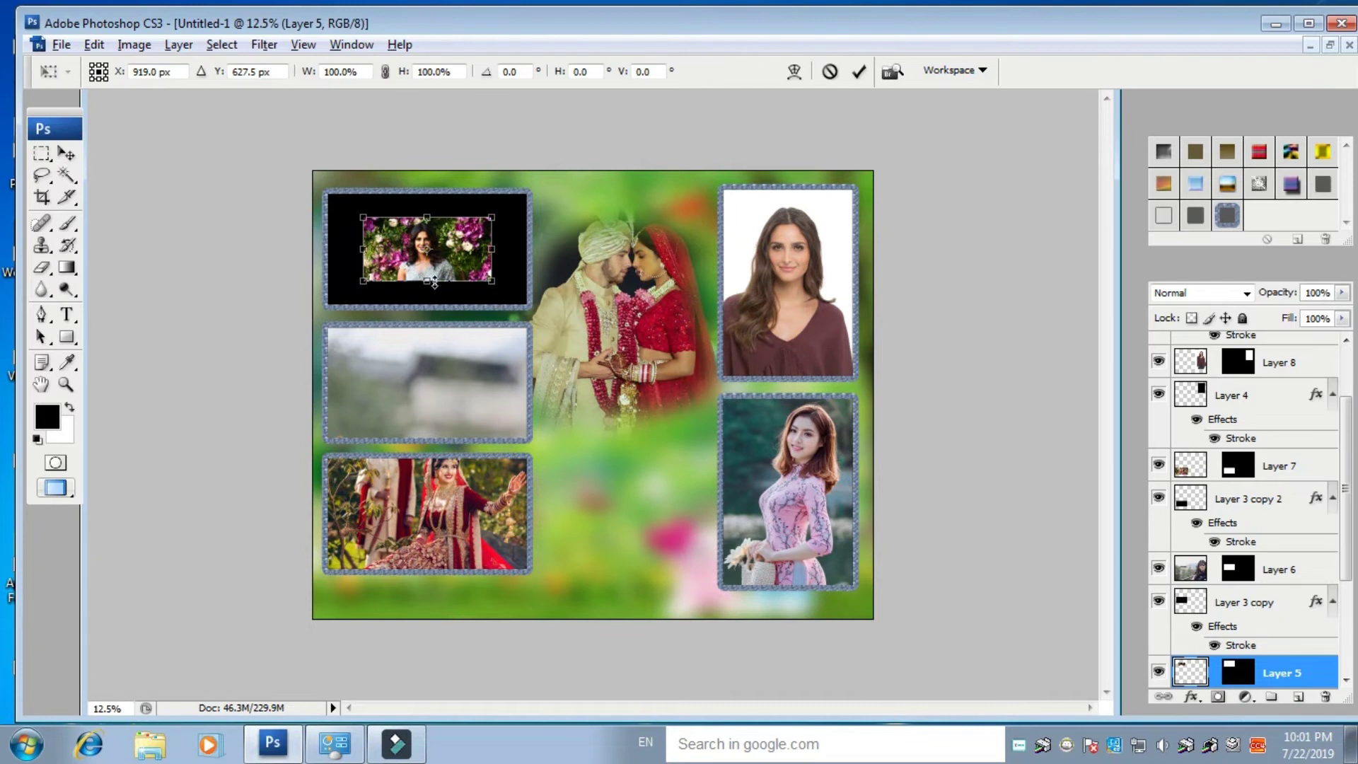
drag(491, 284, 571, 321)
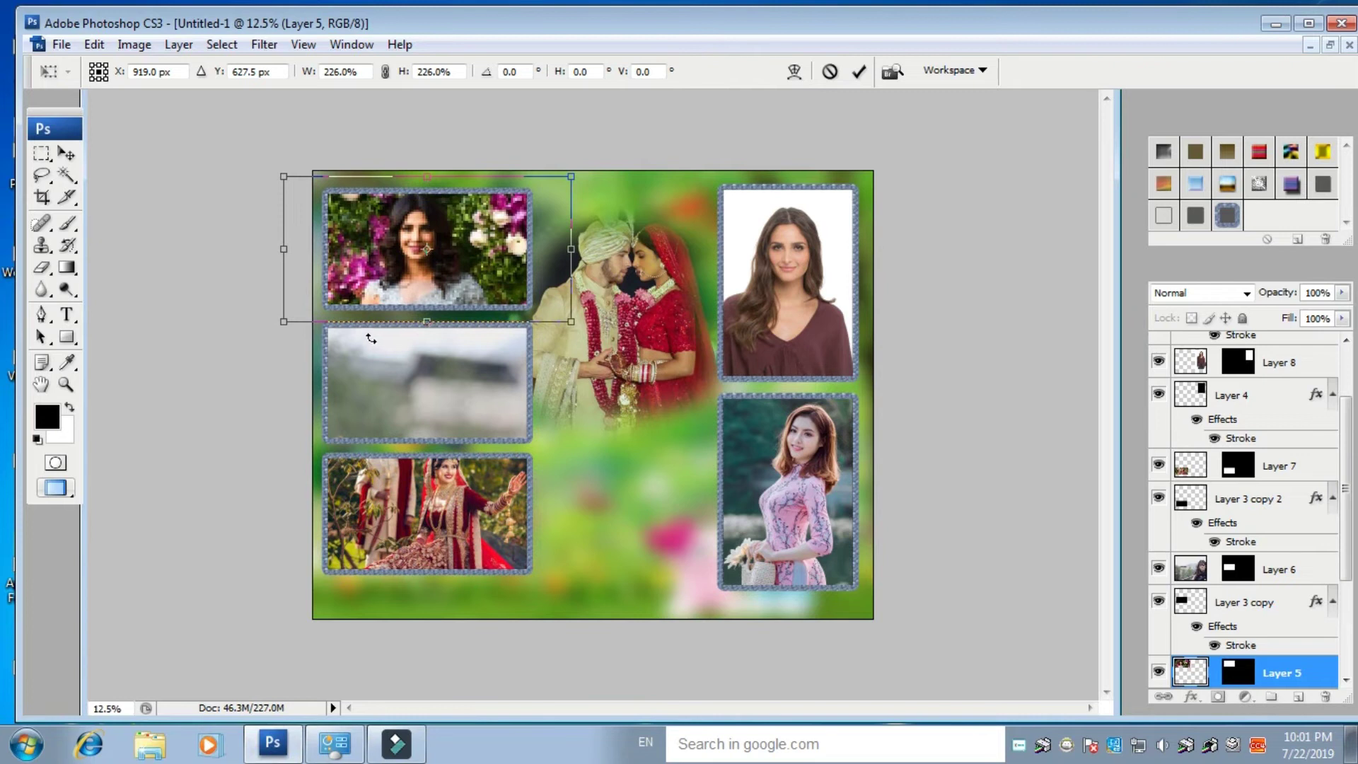
key(Return)
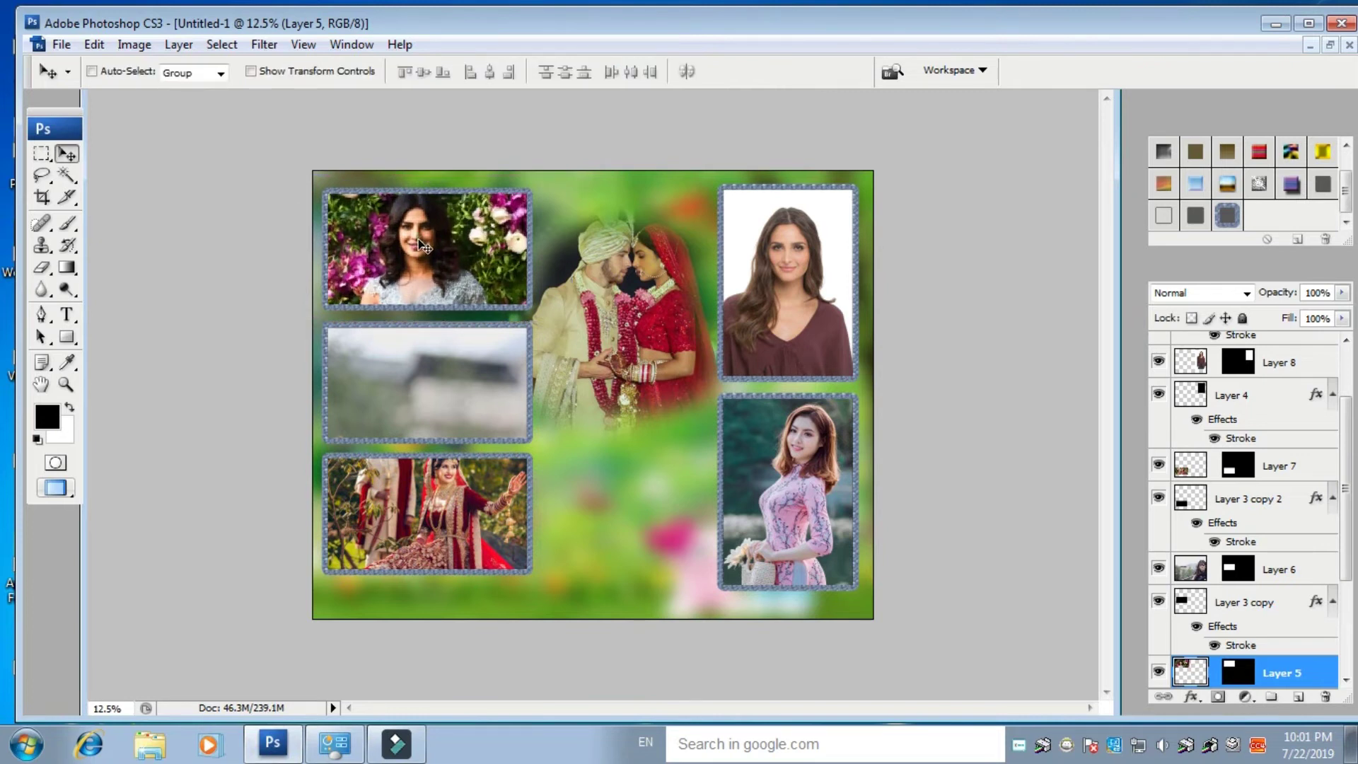
drag(421, 247, 429, 252)
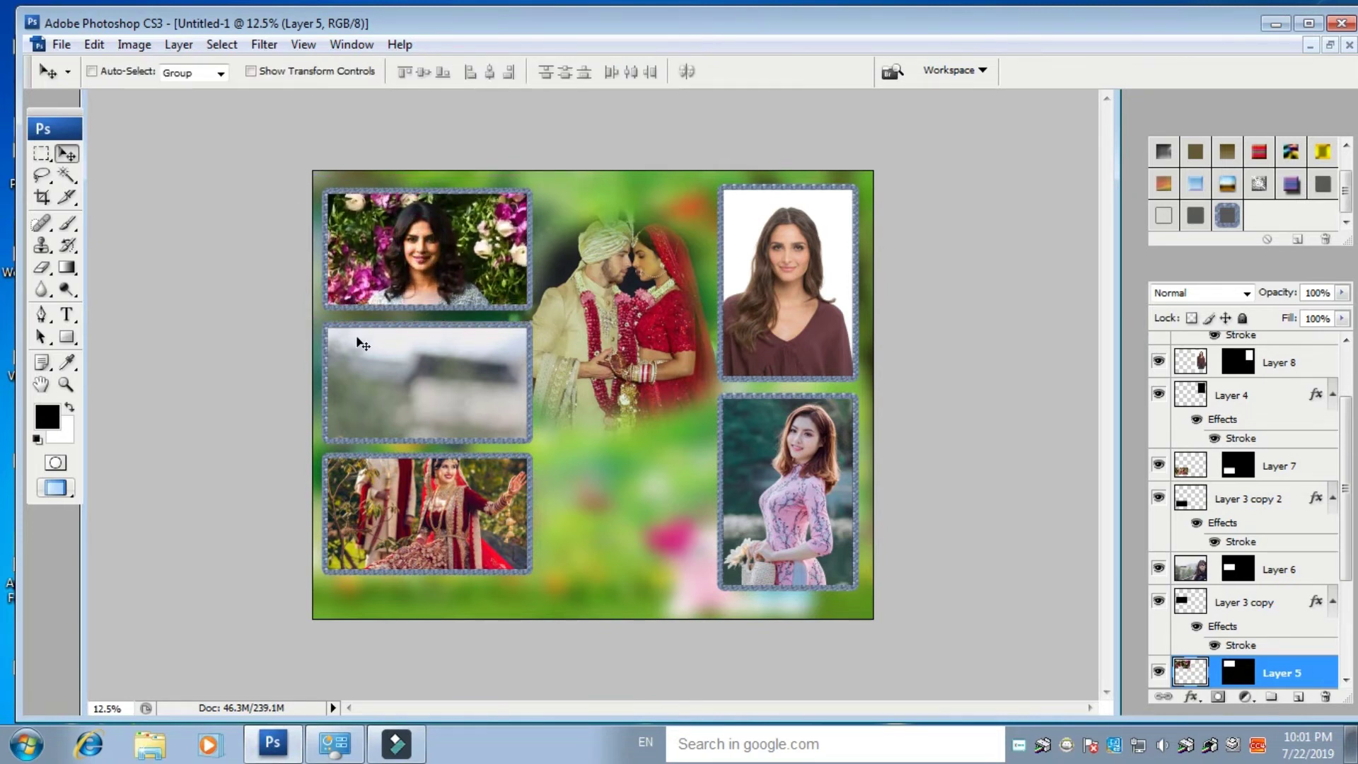
- Select Layer 6 and scale its photo to about 29.8%, positioning the woman with the hat inside the middle-left frame
right_click(397, 365)
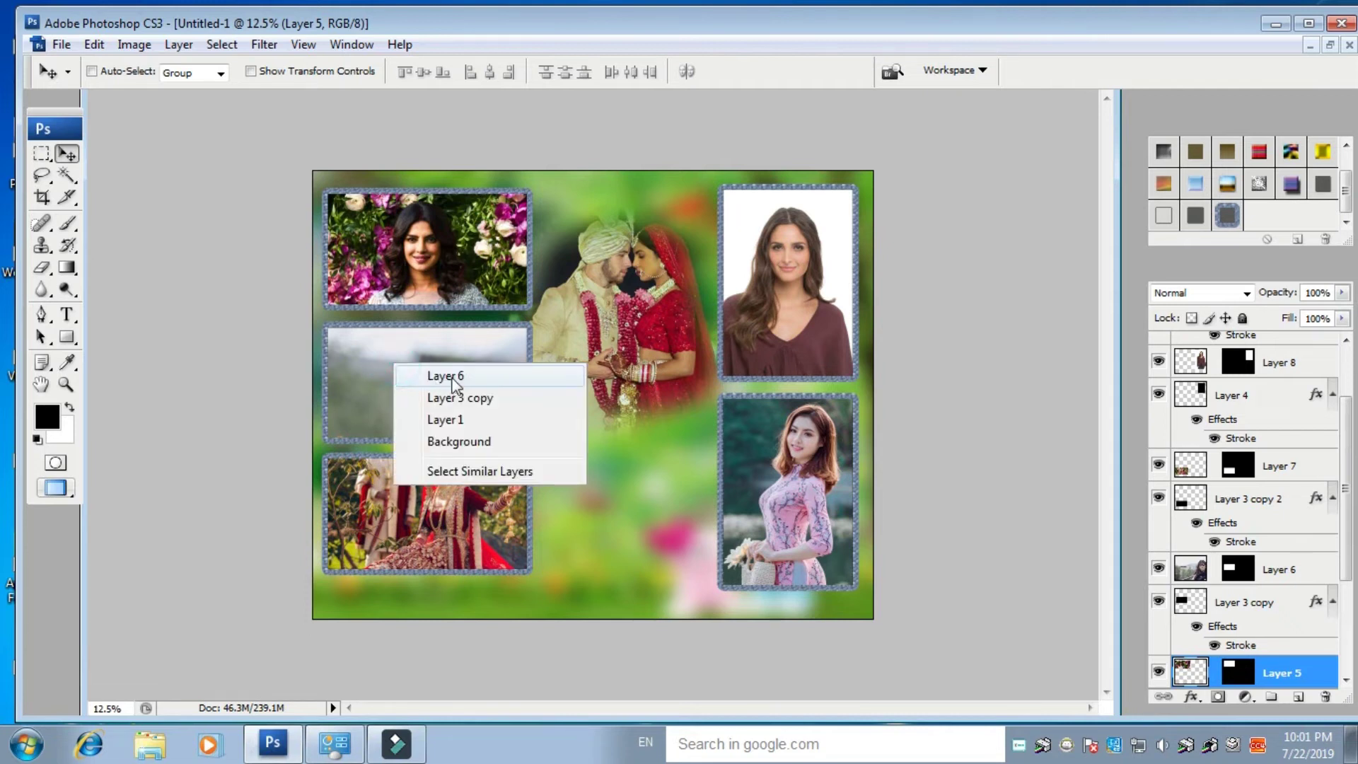
click(444, 369)
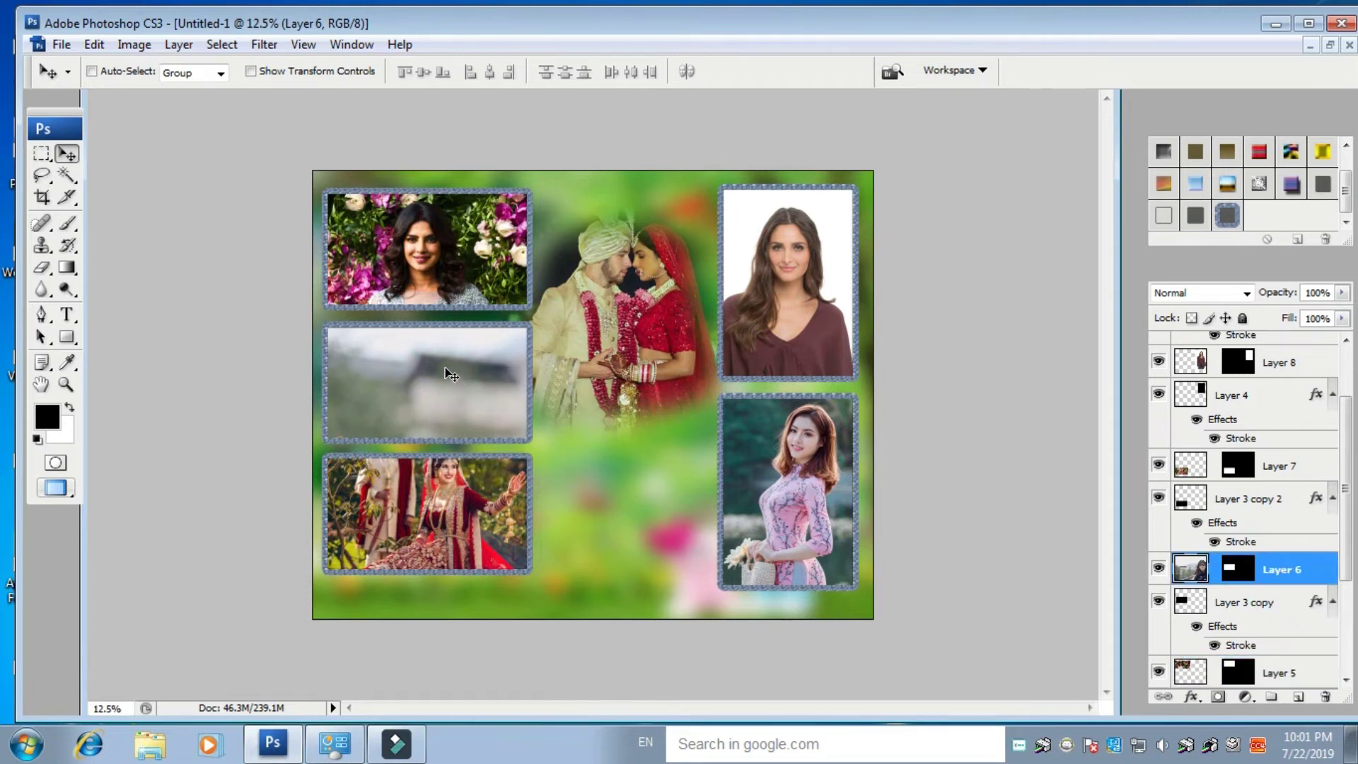
key(ctrl+t)
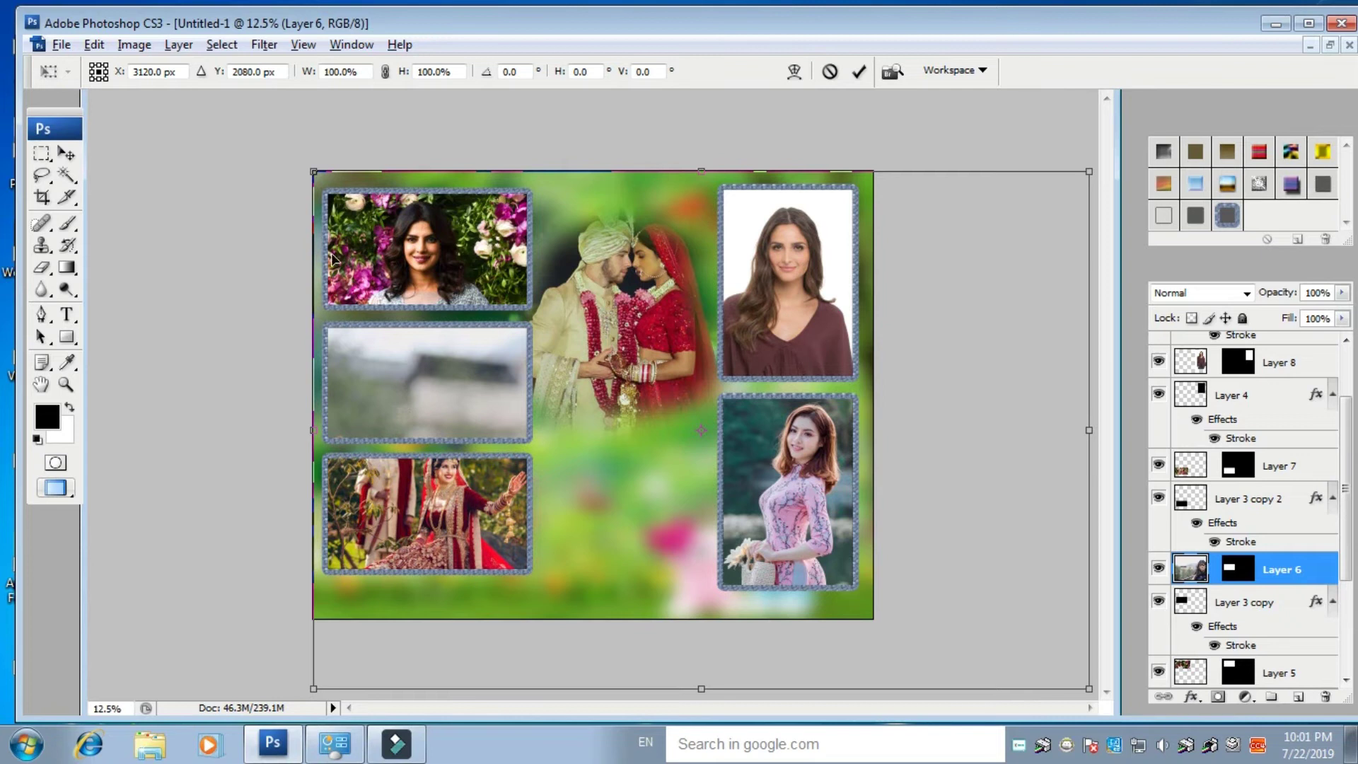
drag(313, 172, 481, 327)
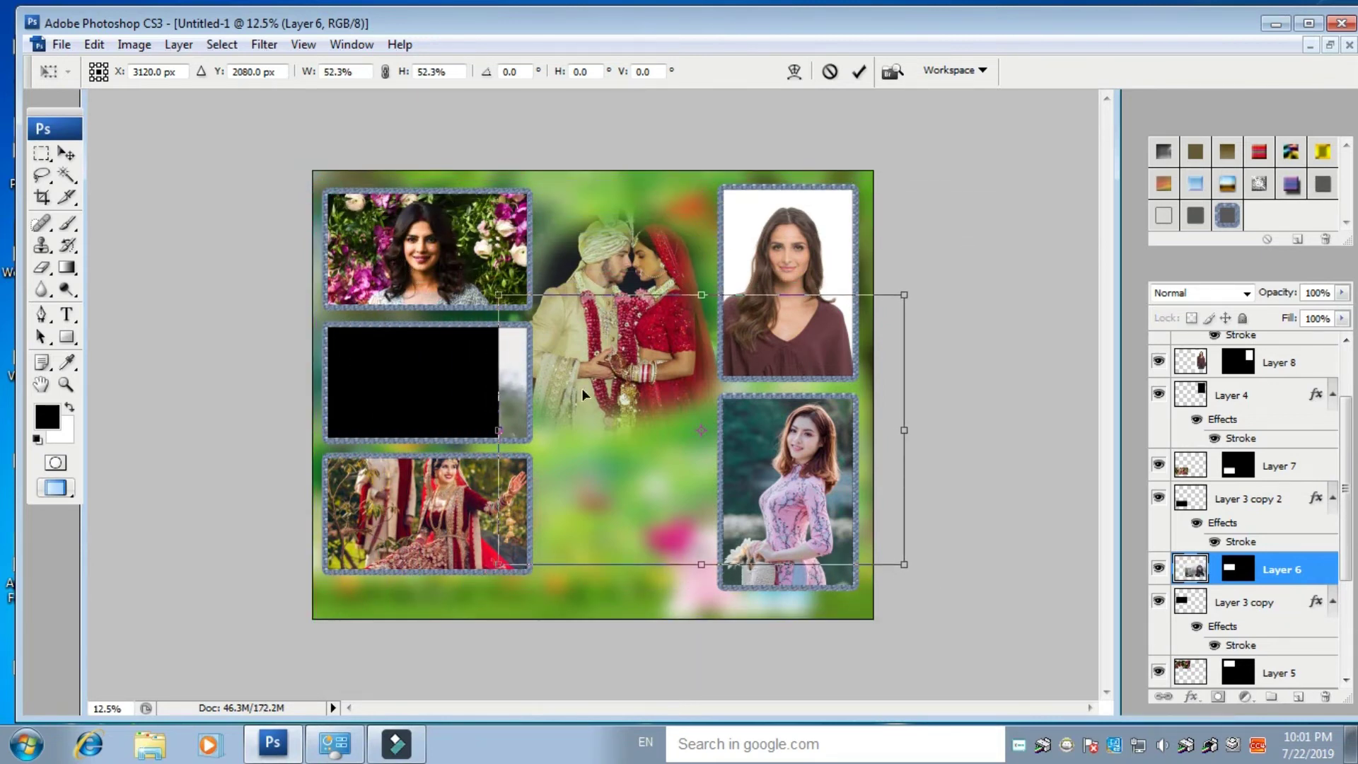
drag(630, 400, 304, 372)
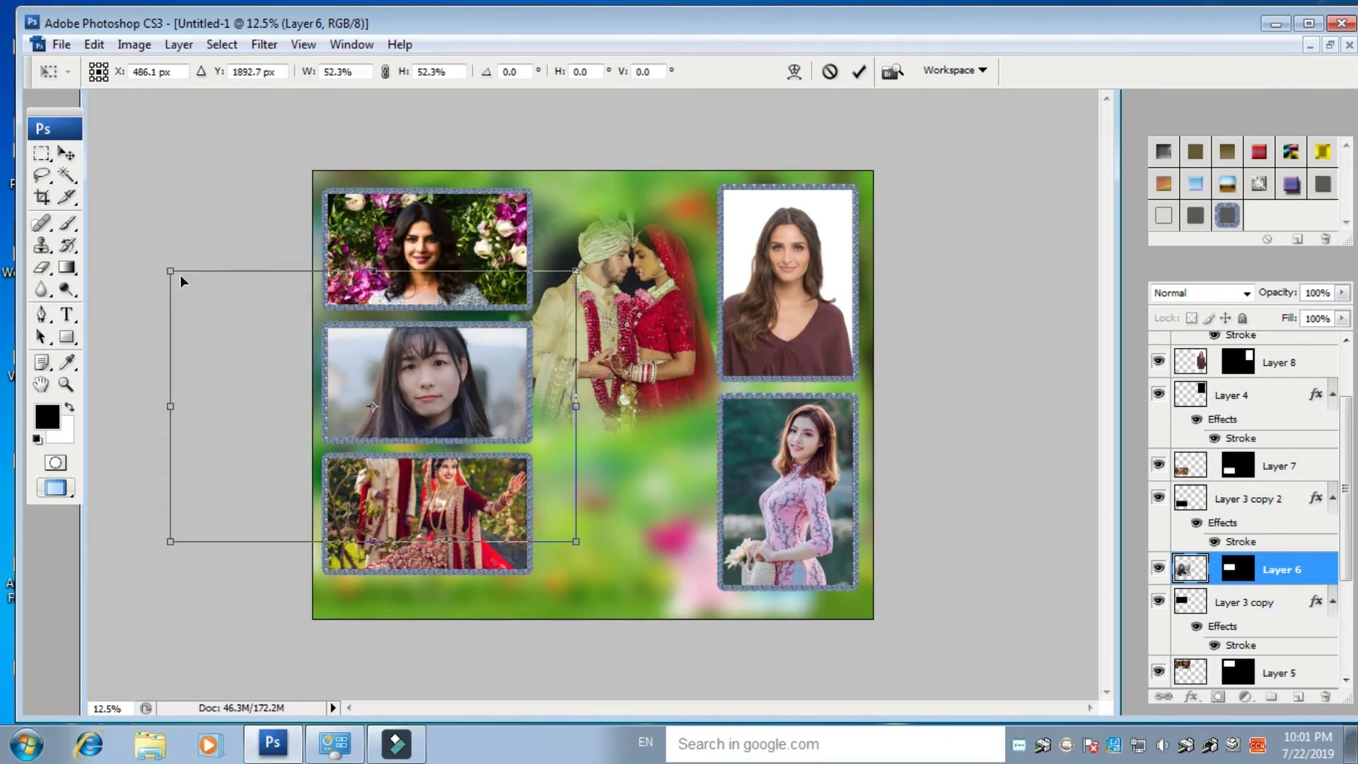
drag(169, 275, 209, 300)
drag(361, 365, 382, 341)
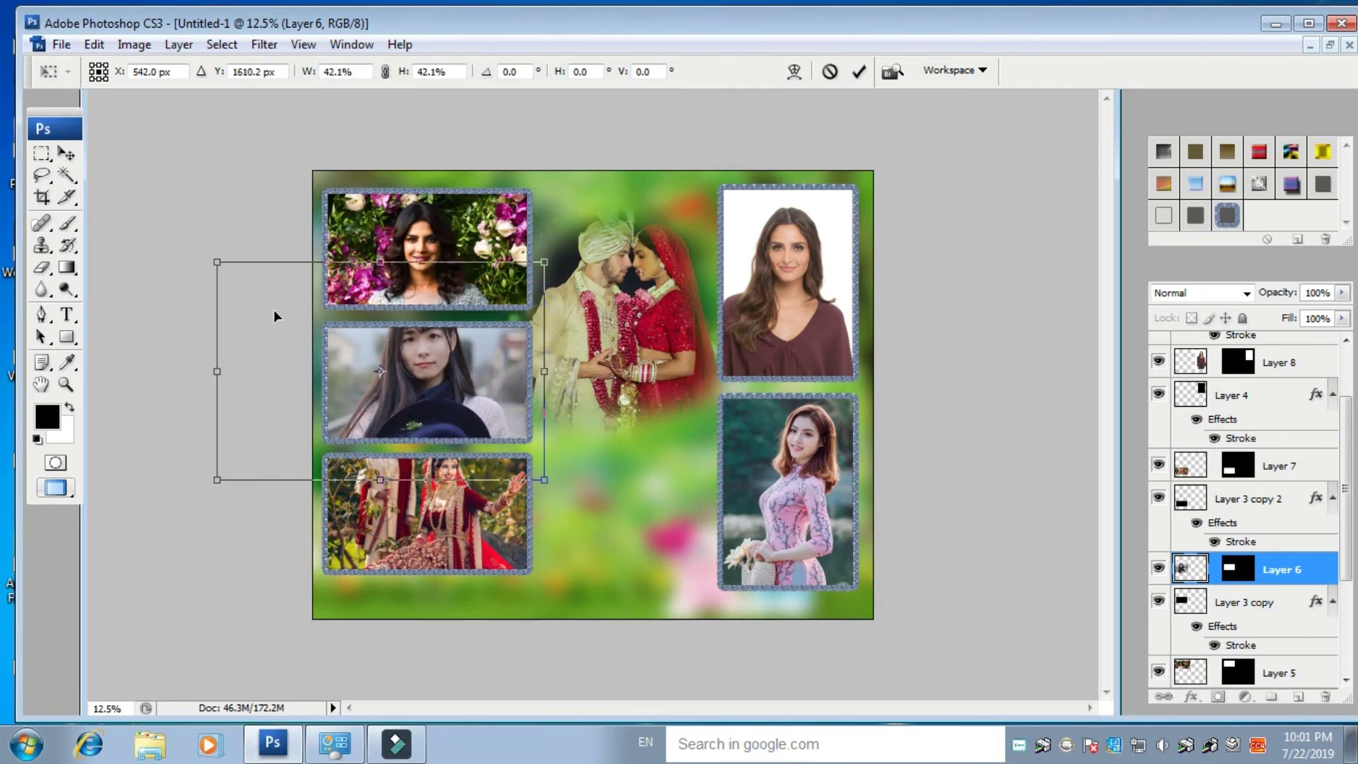
drag(217, 479, 264, 448)
drag(328, 379, 370, 389)
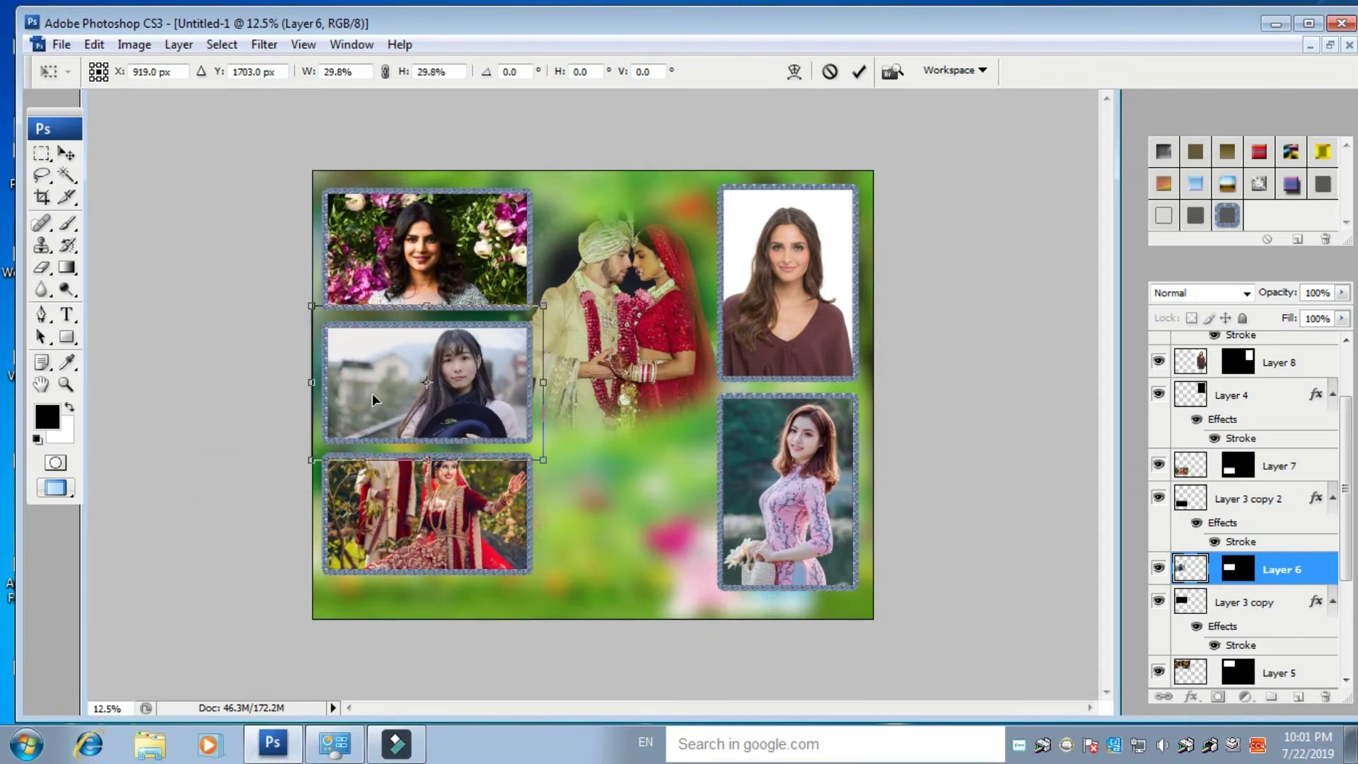
key(Return)
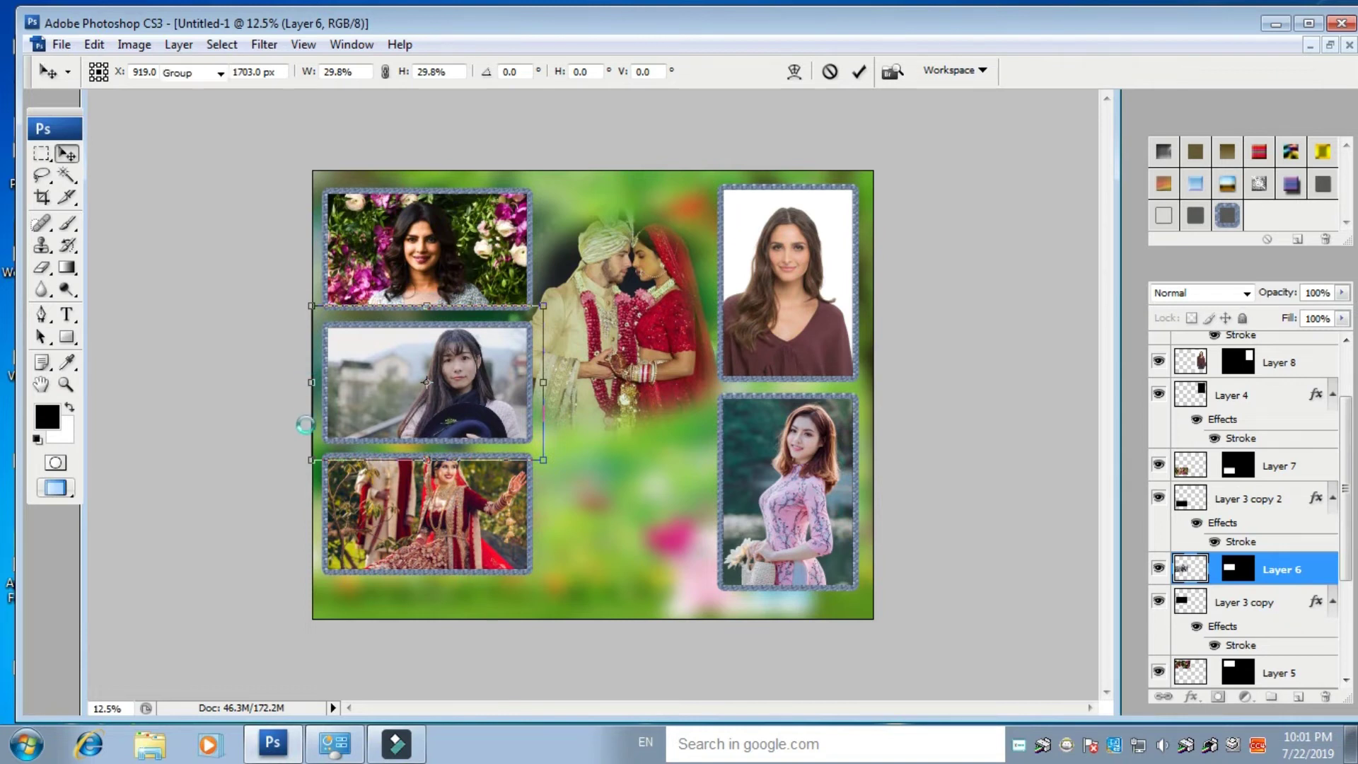
- Select Layer 7 and enlarge its photo to about 158.6%, positioning the bride inside the bottom-left frame
right_click(403, 495)
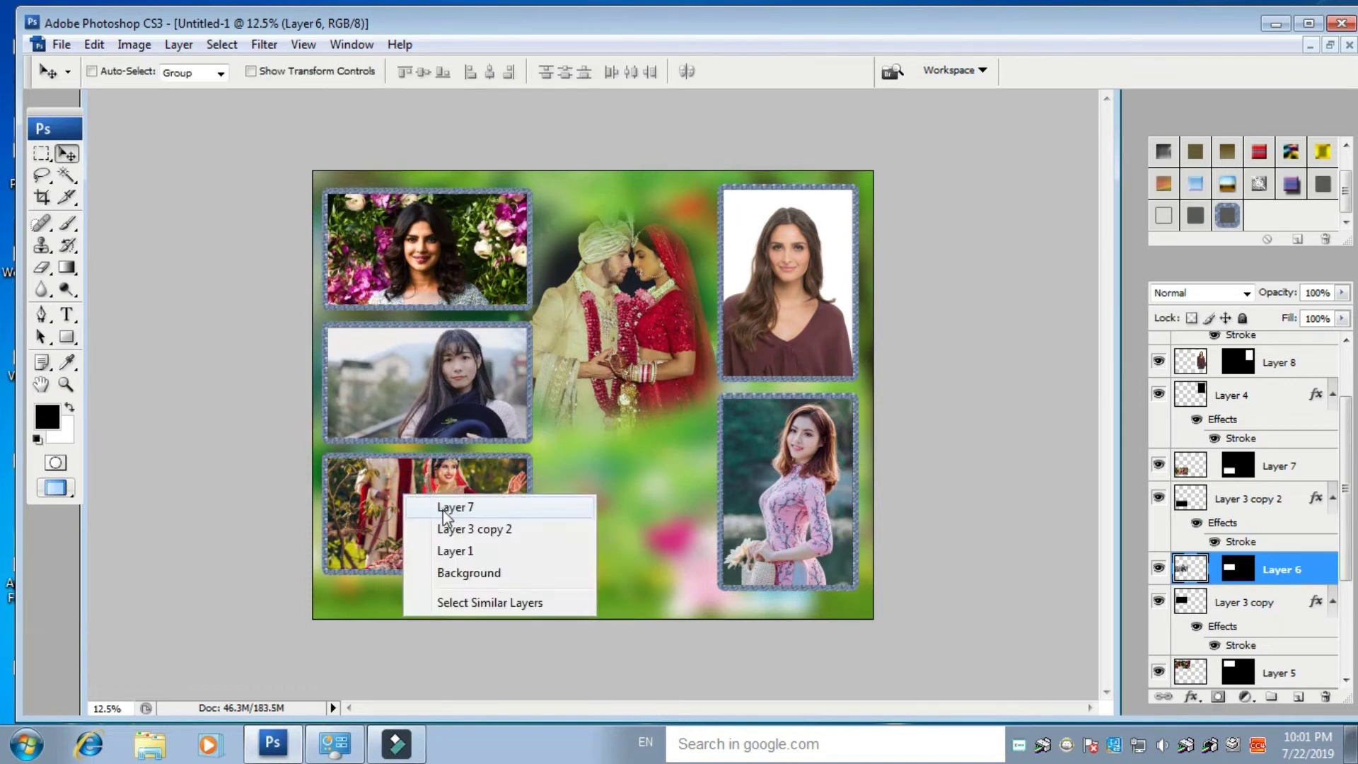
click(445, 508)
key(ctrl+t)
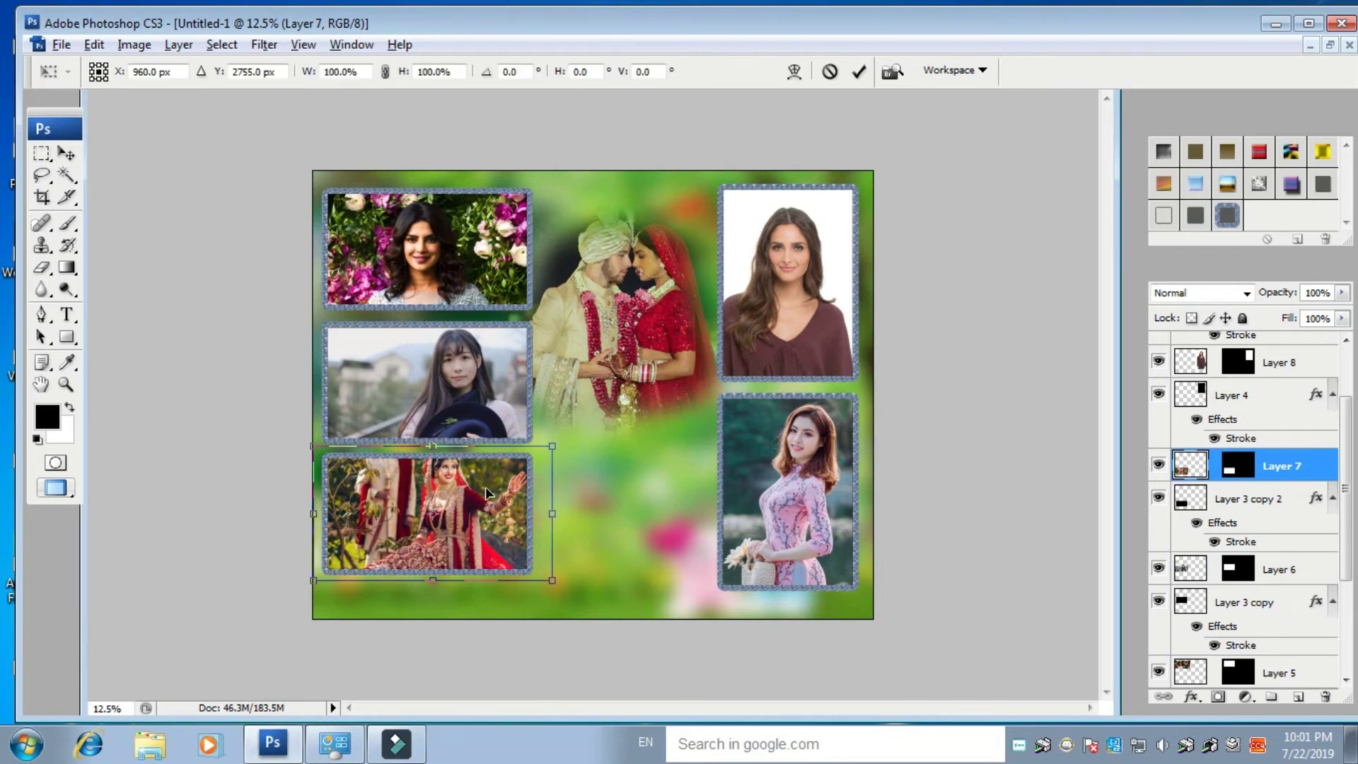
drag(552, 443, 621, 408)
drag(470, 478, 408, 532)
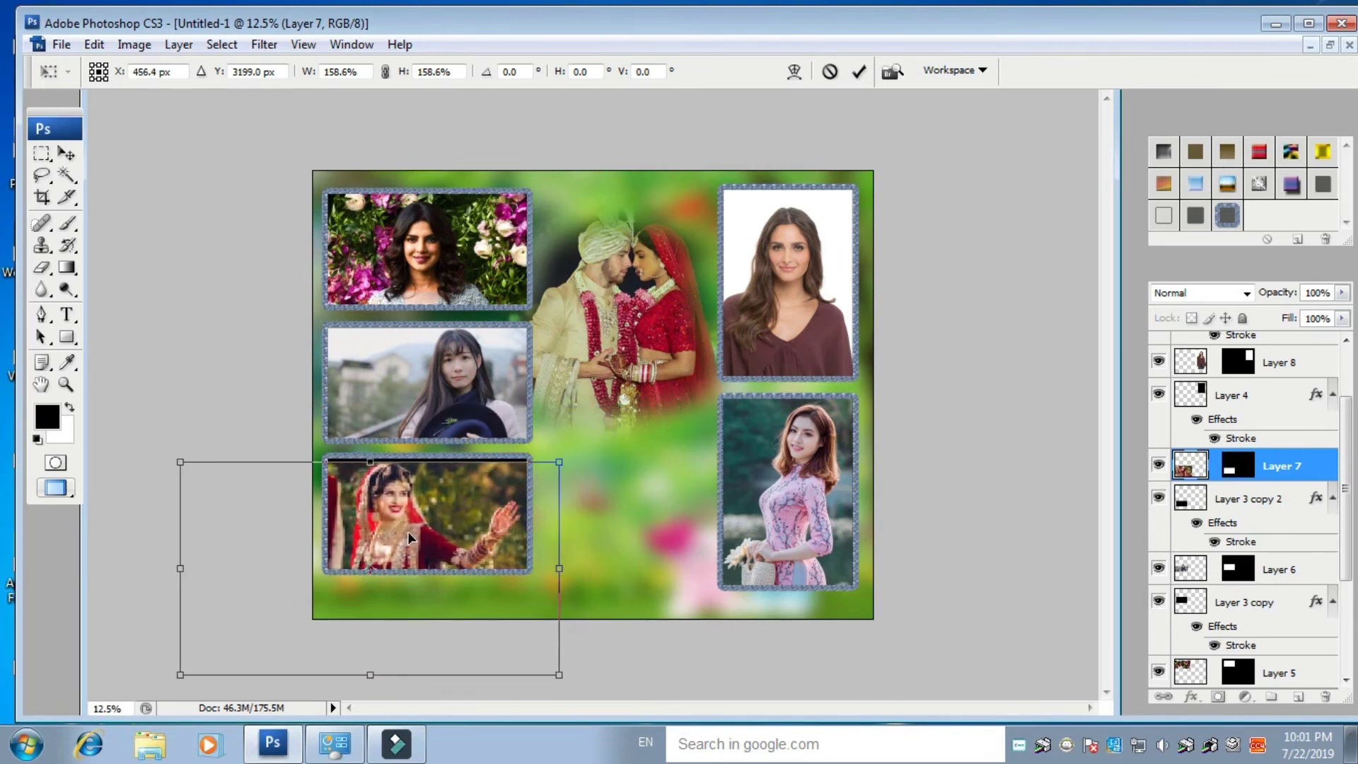
key(Return)
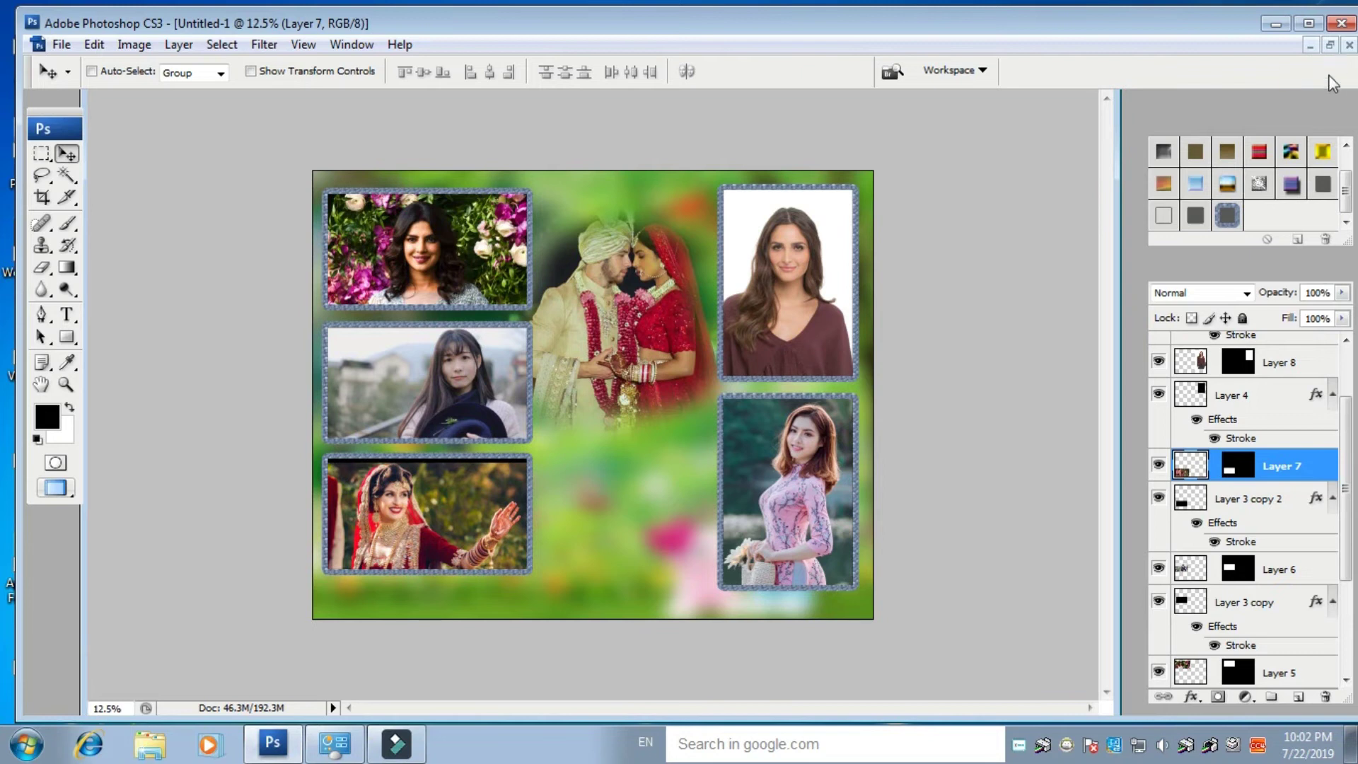
click(1330, 45)
click(933, 274)
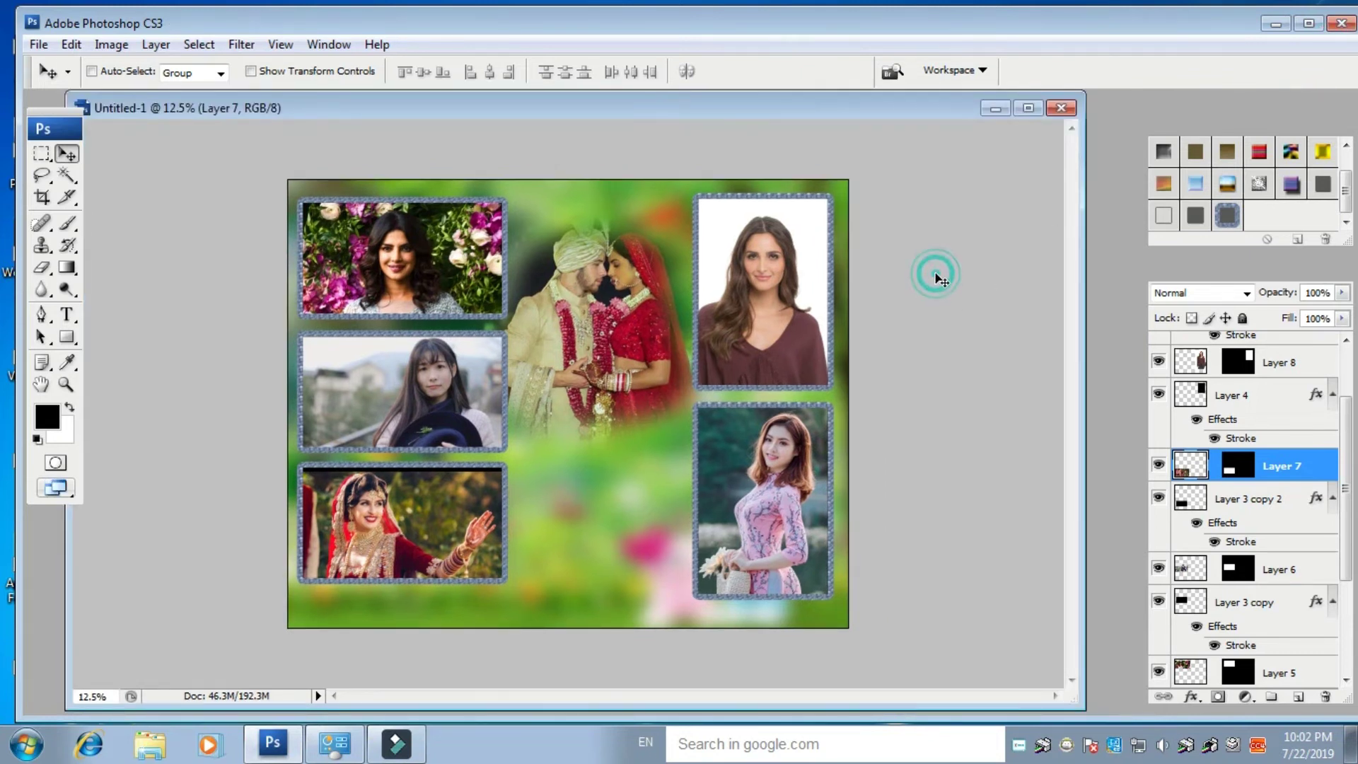
double_click(1102, 221)
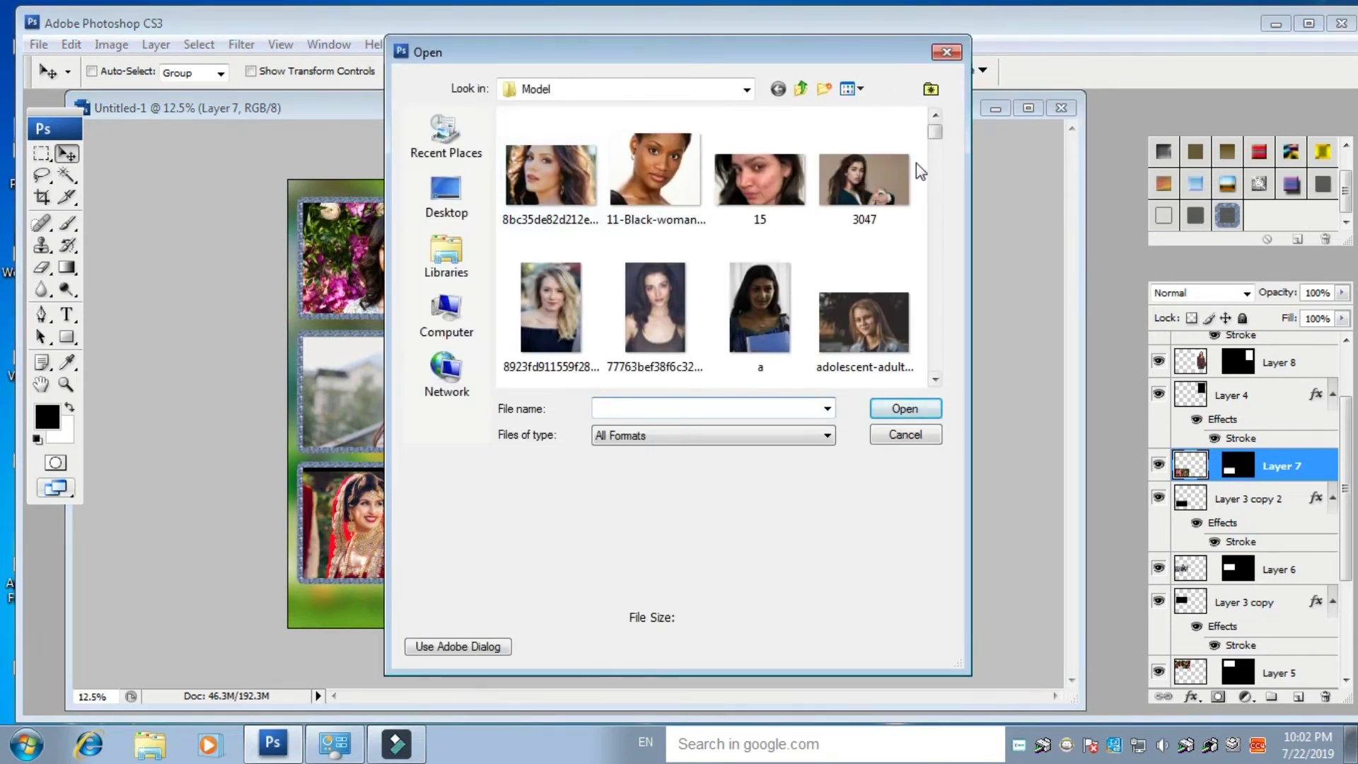
click(580, 88)
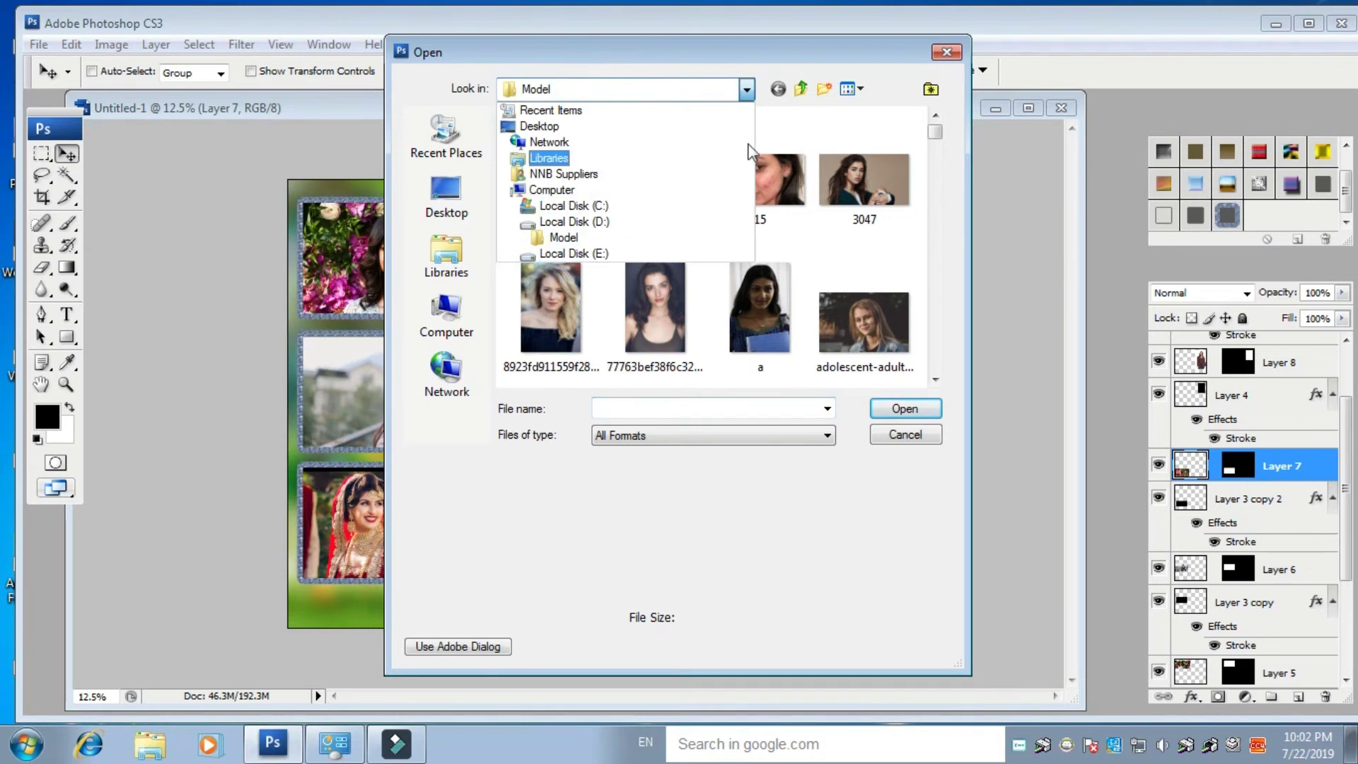
click(956, 64)
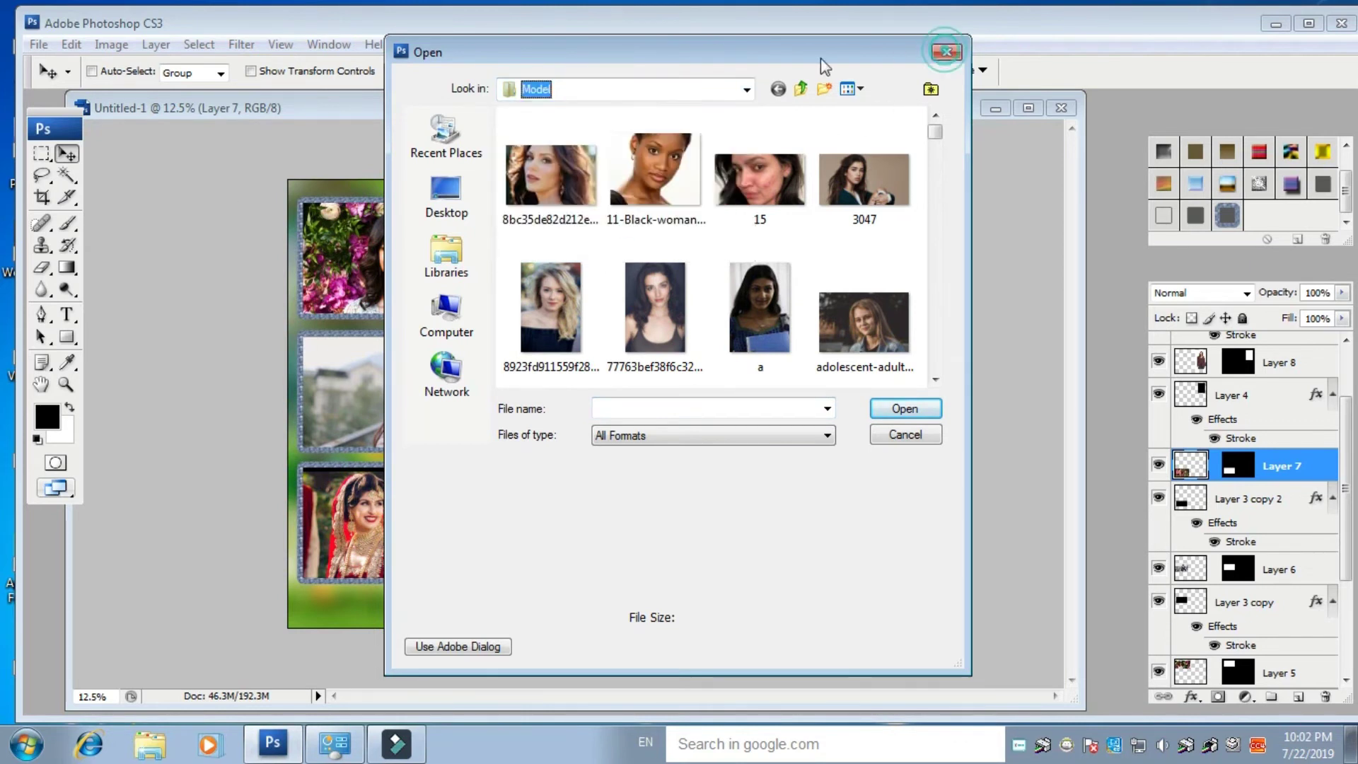
click(946, 52)
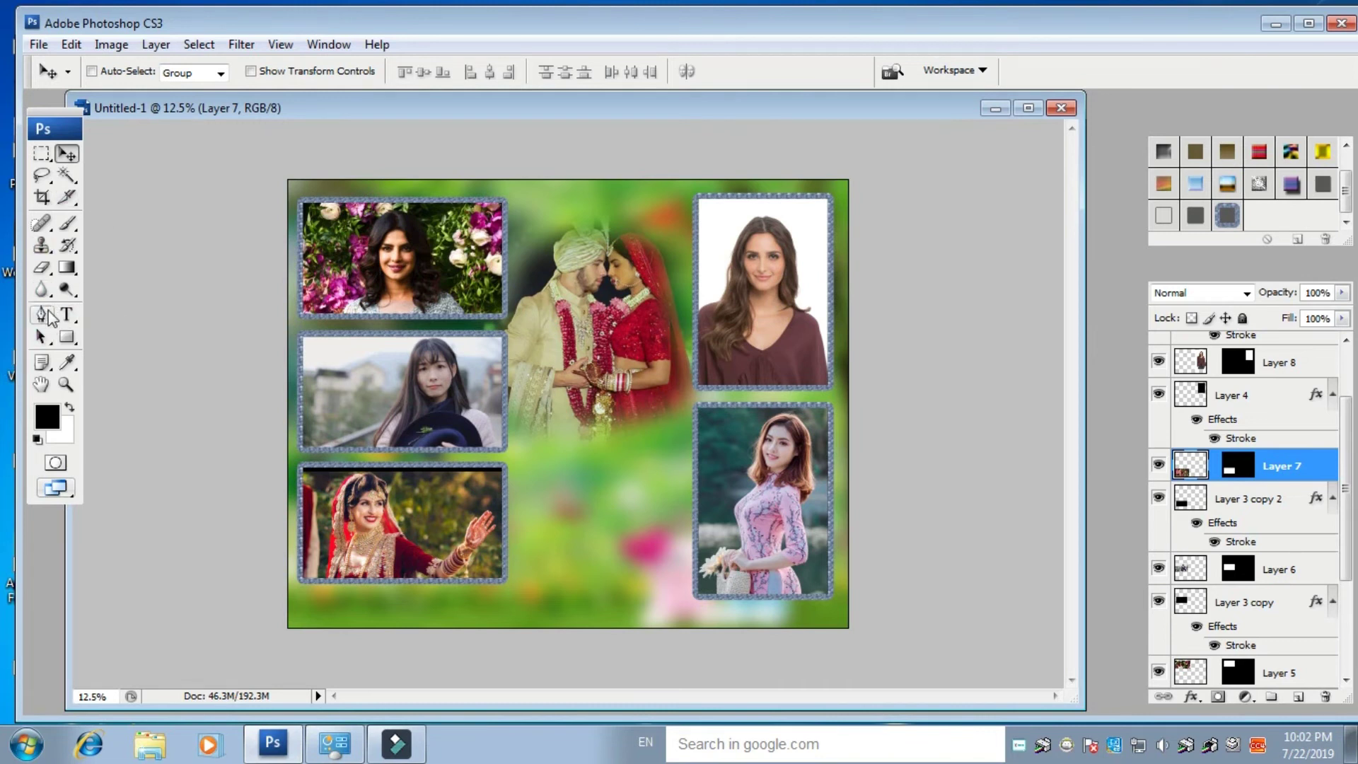
- Add a 48 pt Tahoma text box reading "Lovely photo" across the lower middle of the page
click(66, 315)
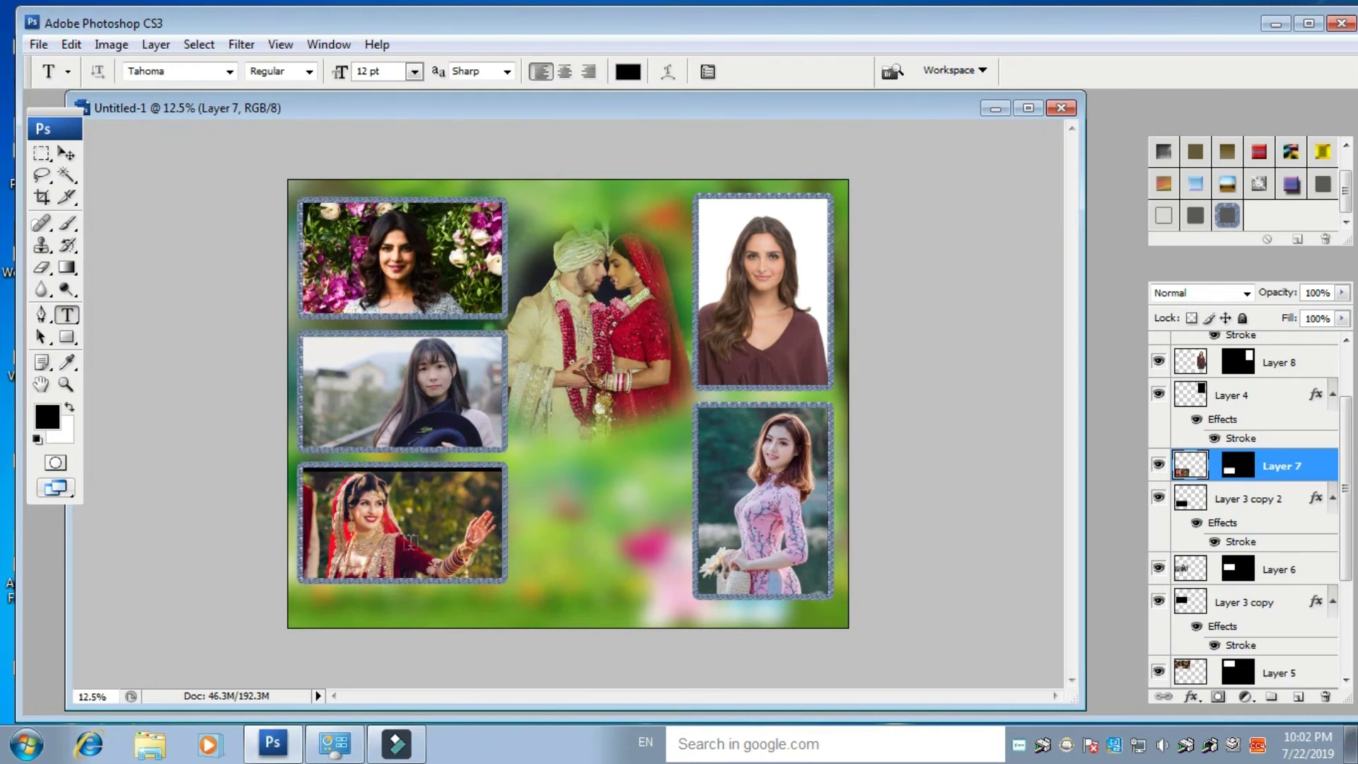
drag(424, 501, 684, 560)
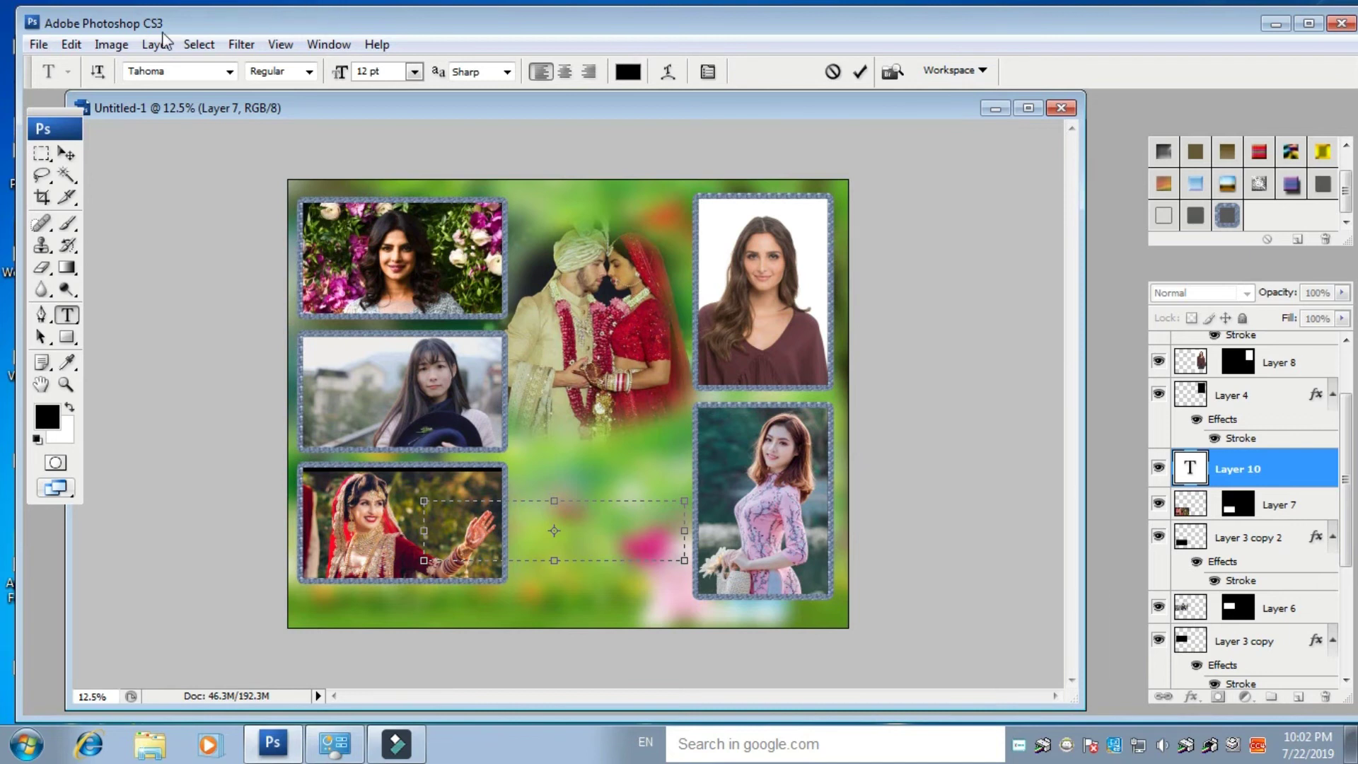
click(414, 71)
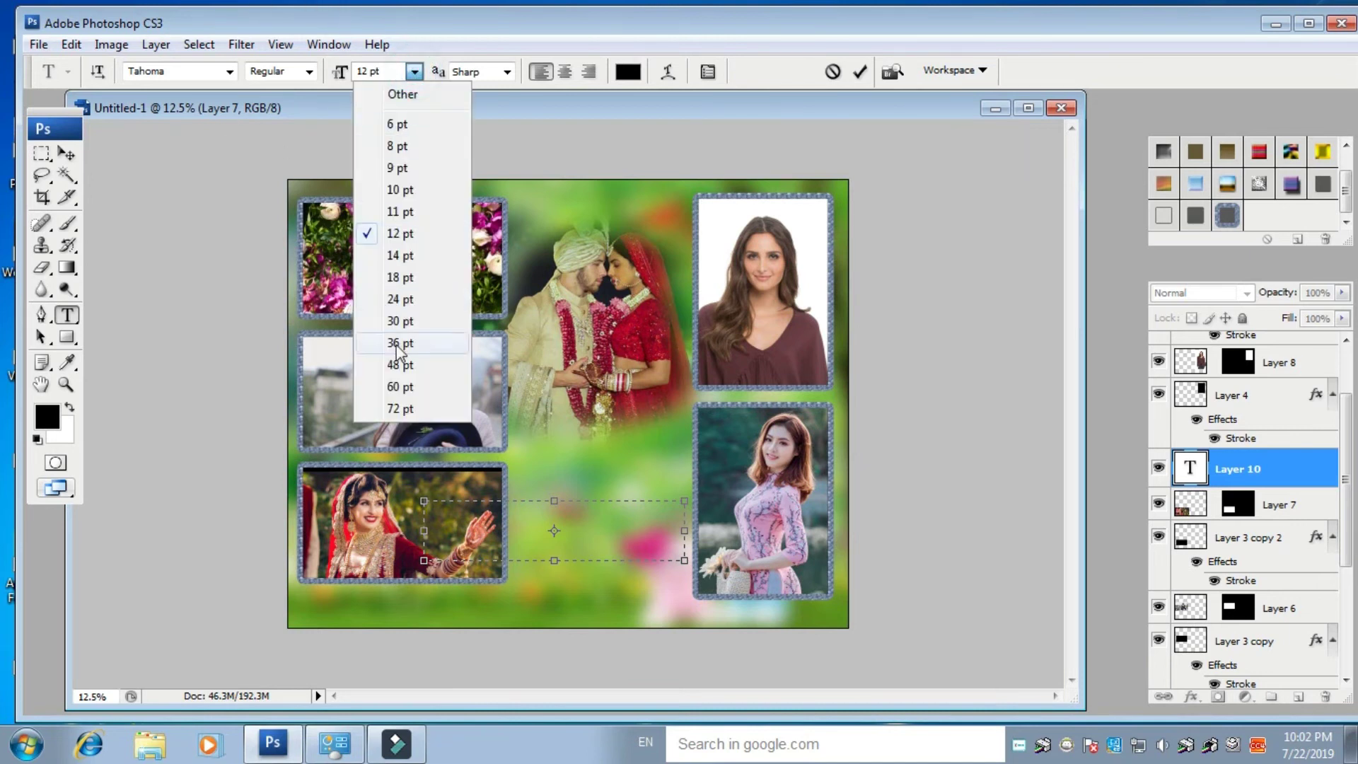
click(397, 365)
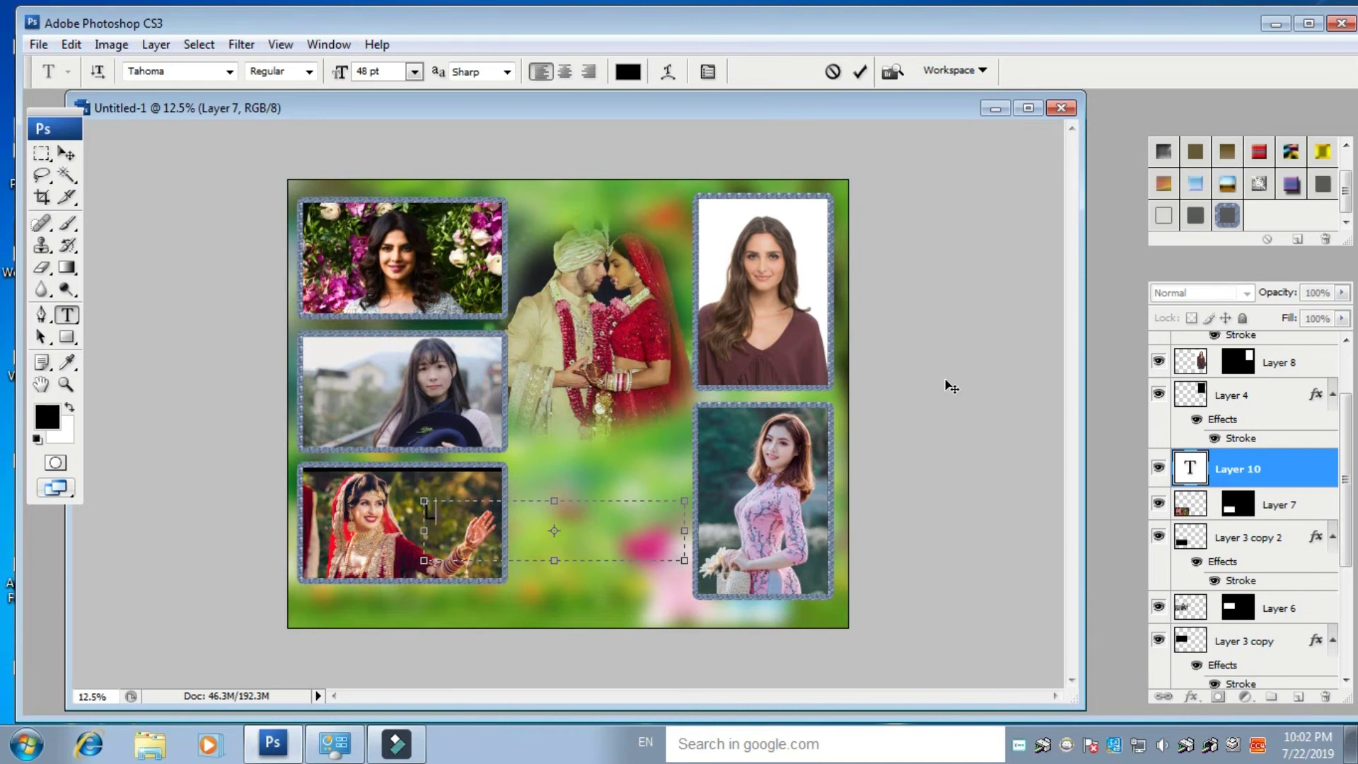
text(ove)
text(hoto)
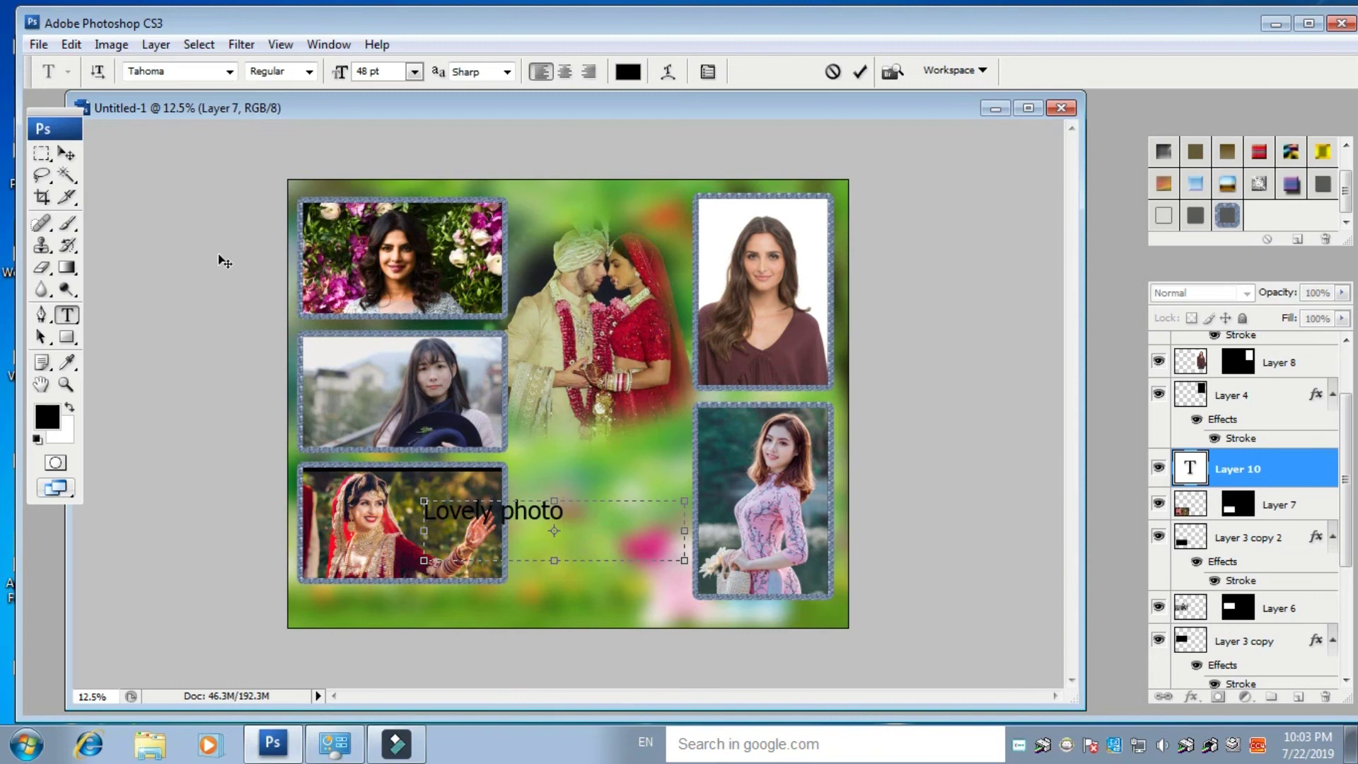
click(66, 153)
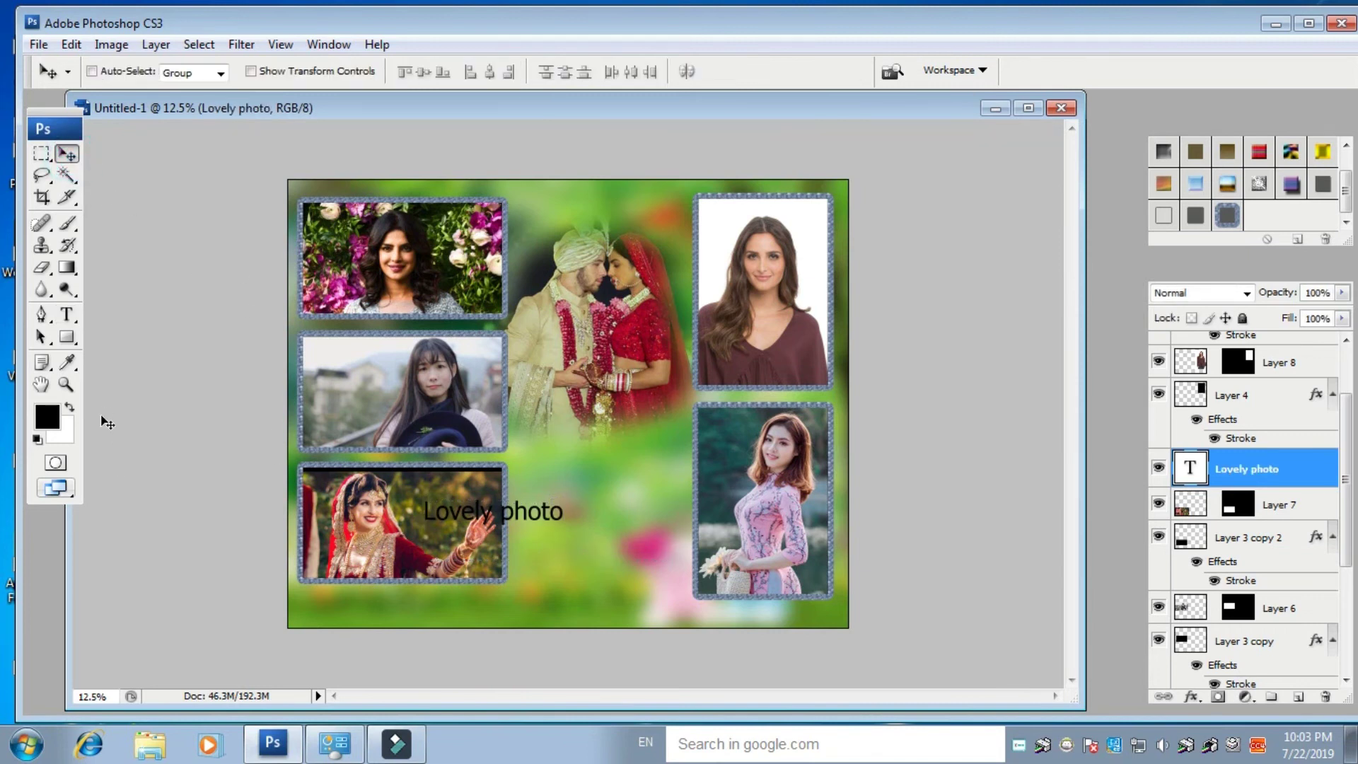
click(67, 314)
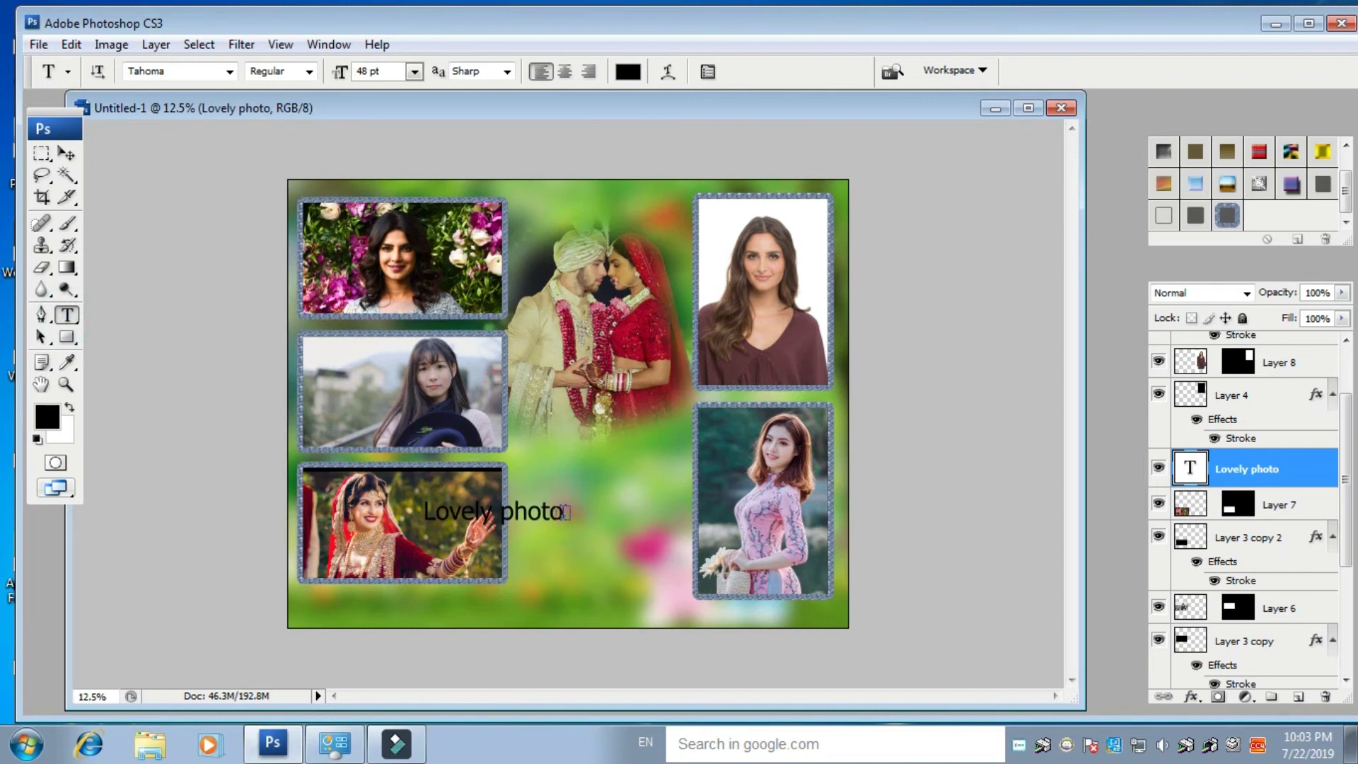
click(566, 512)
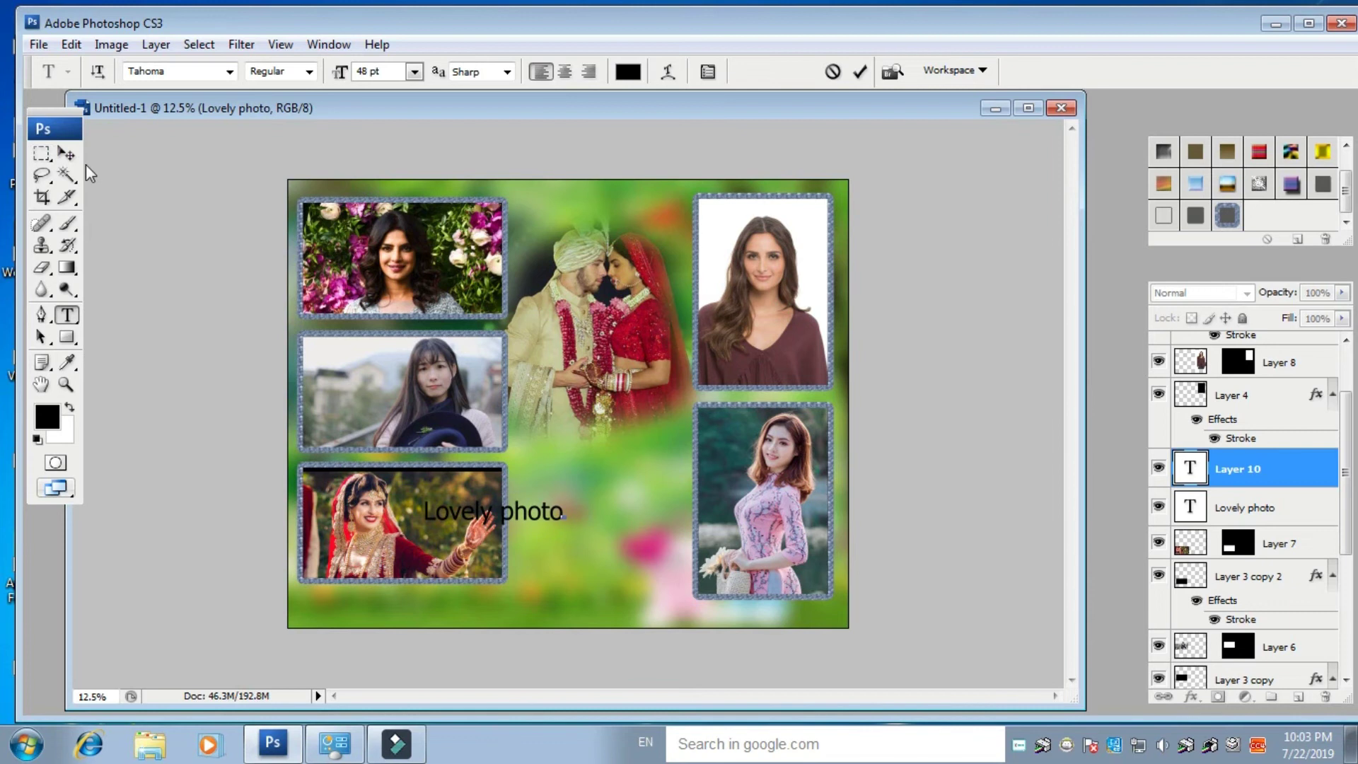
click(67, 153)
- Recolour the whole "Lovely photo" text to red, #ed0d0d
click(67, 314)
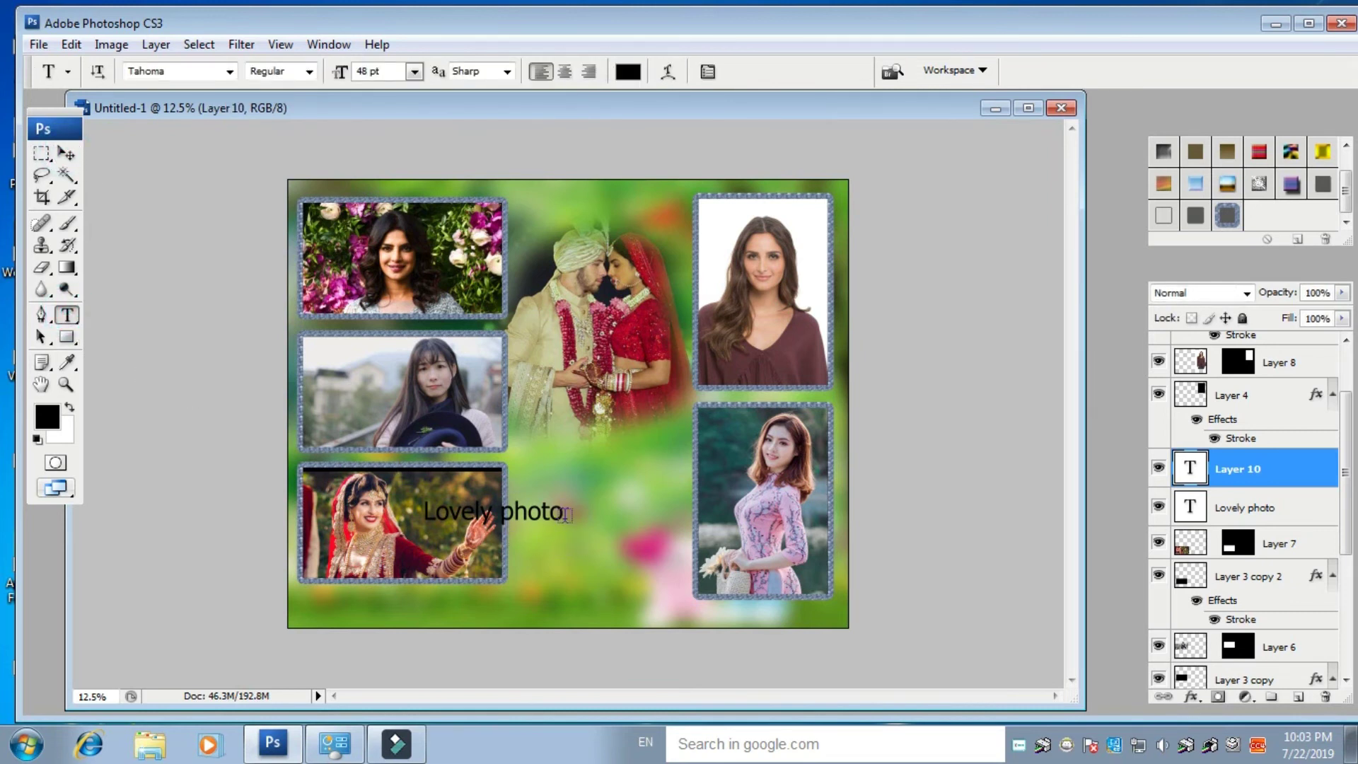
drag(561, 512, 410, 495)
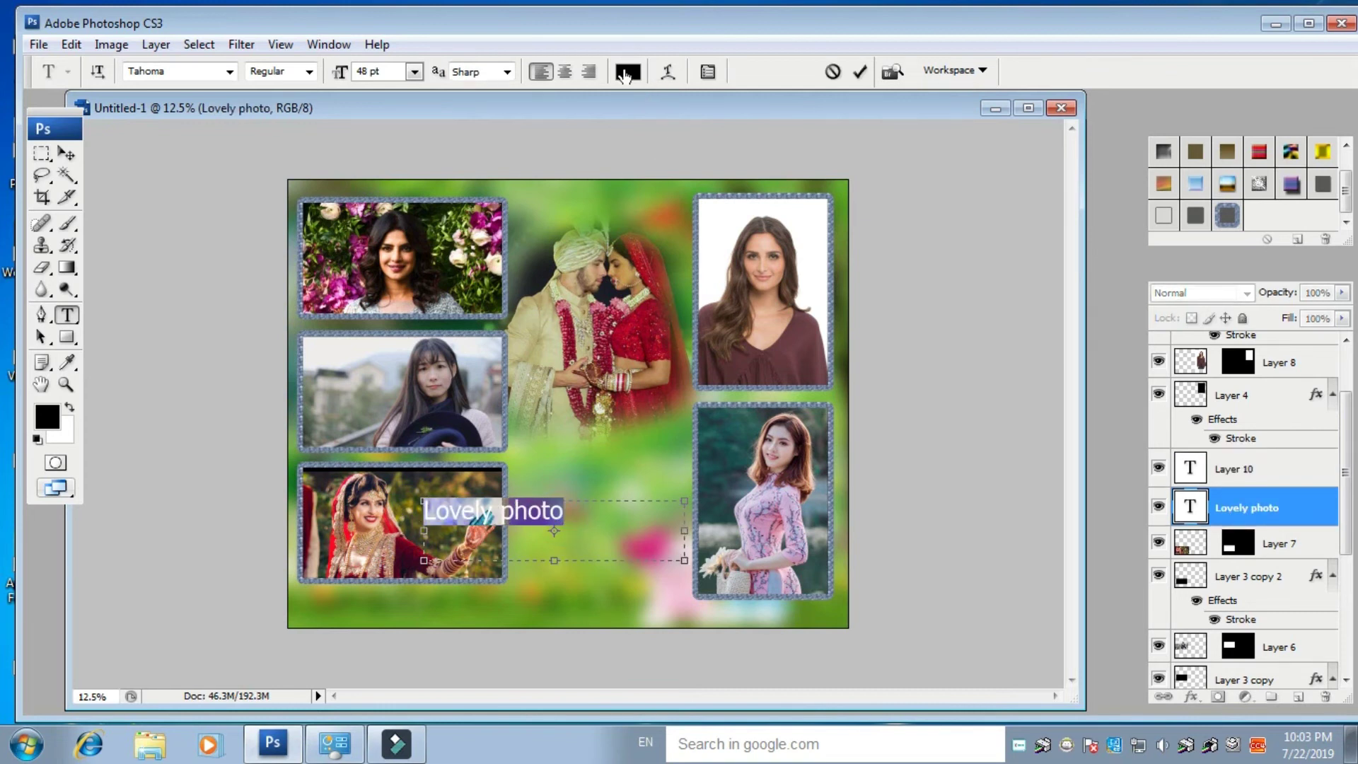
click(628, 72)
click(661, 192)
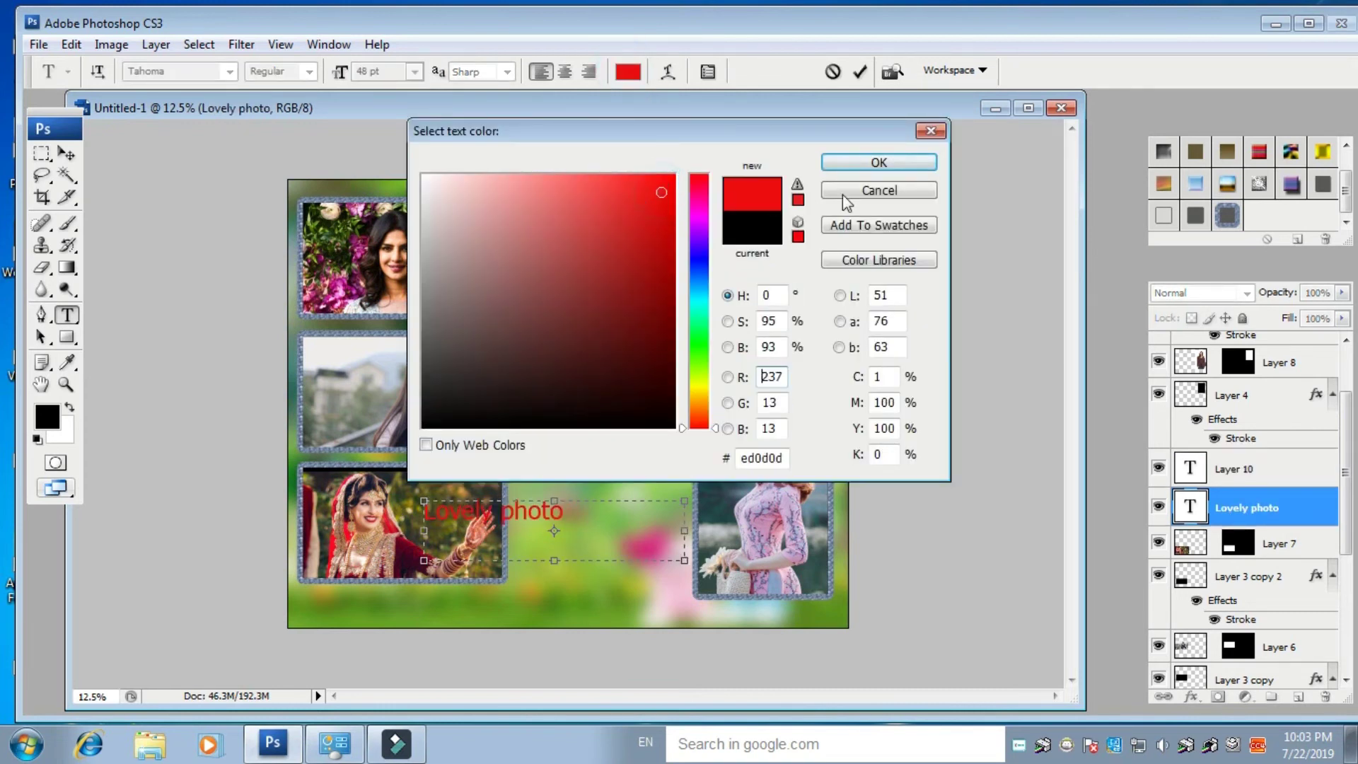
click(884, 163)
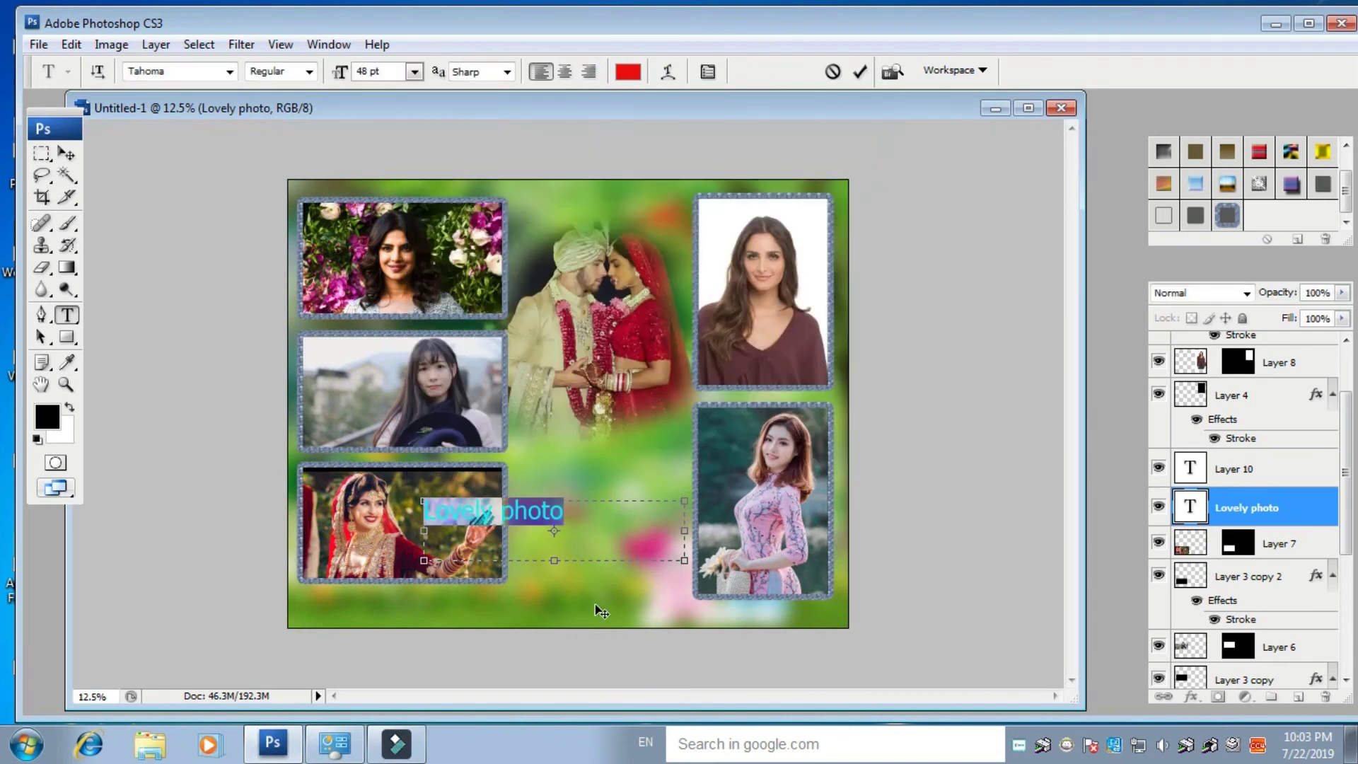
click(66, 153)
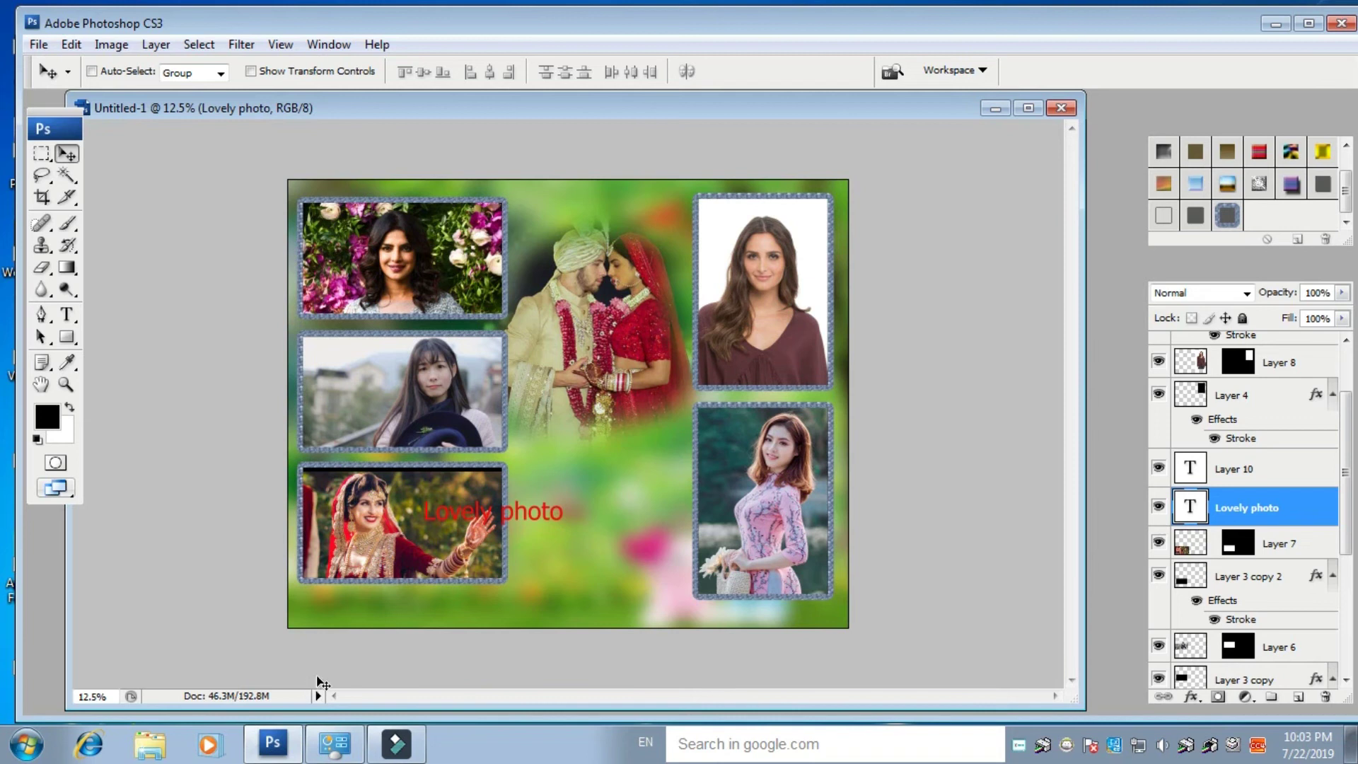
- Scale the "Lovely photo" text to about 131%, rotate it about -37.6° and place it below the couple between the frames
key(ctrl+t)
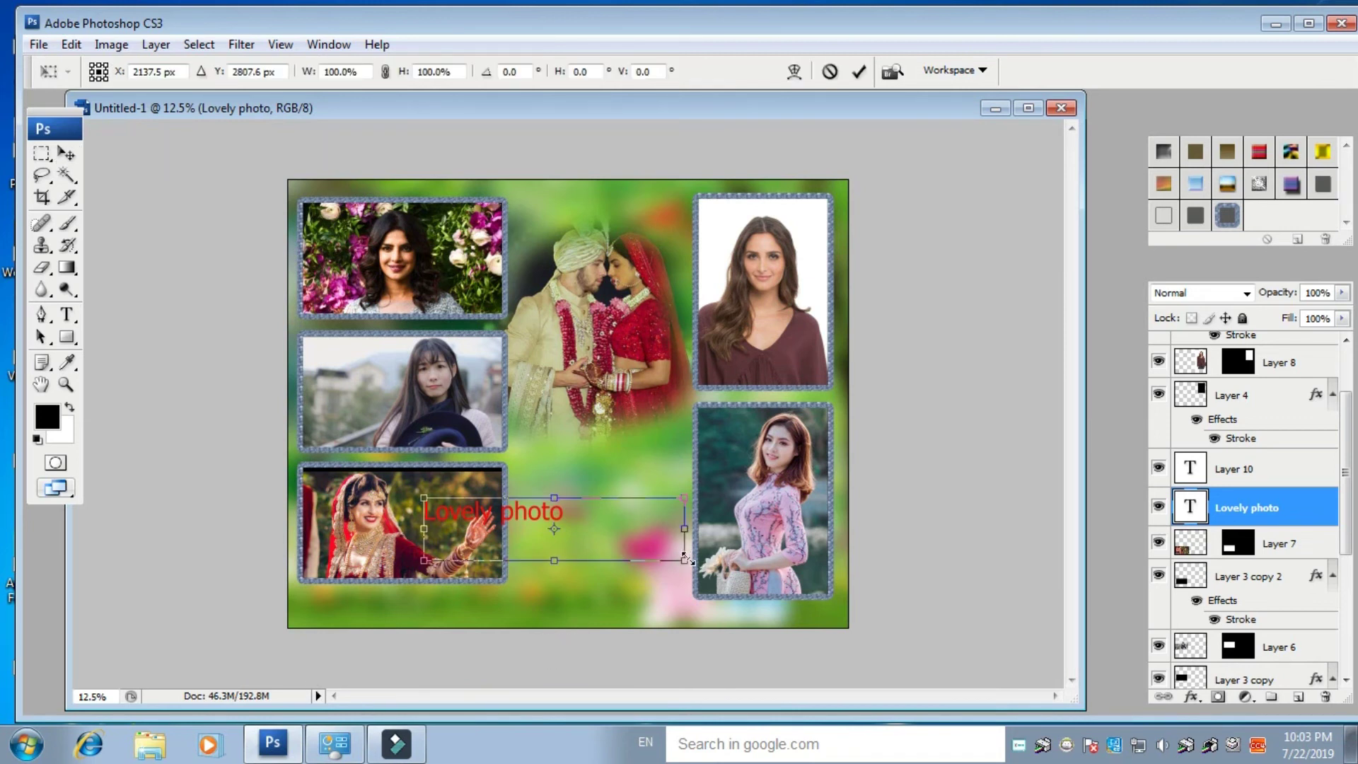
drag(684, 561, 767, 578)
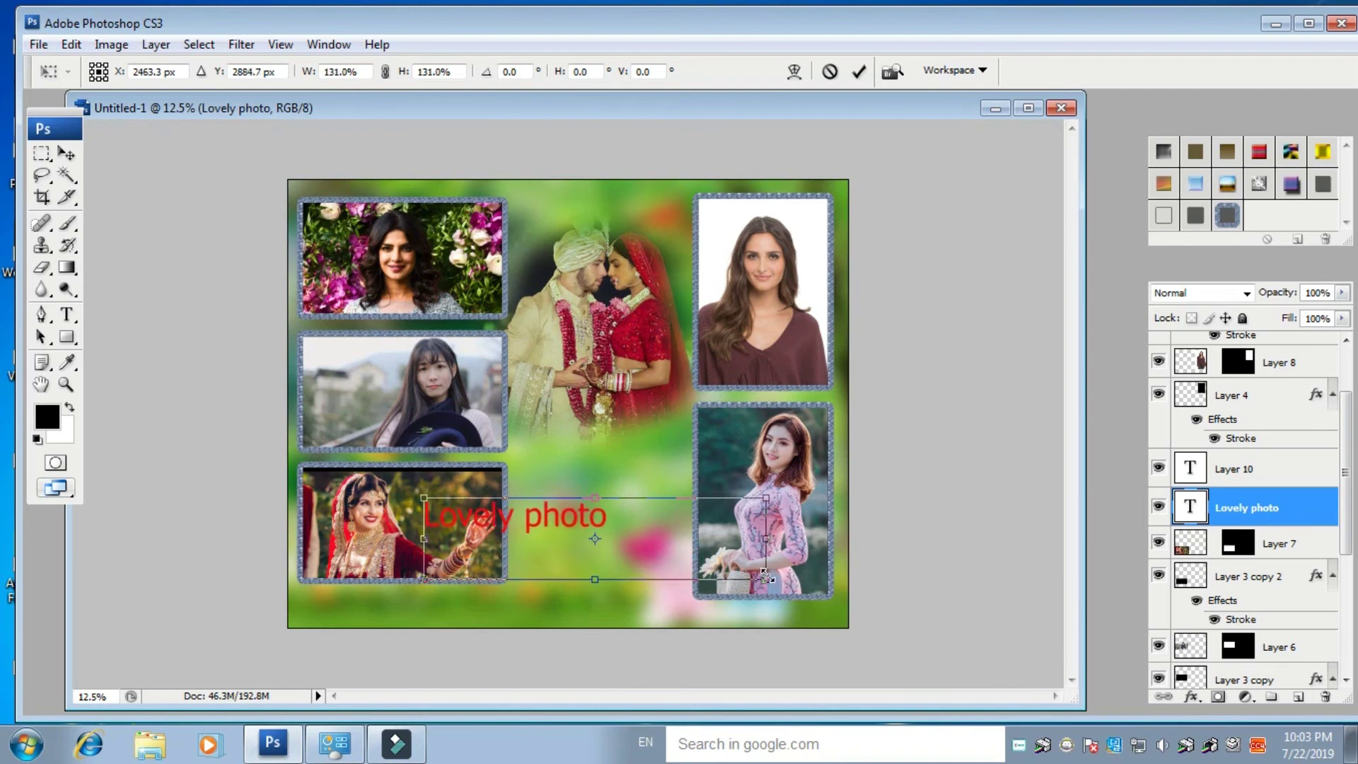
drag(535, 514, 612, 489)
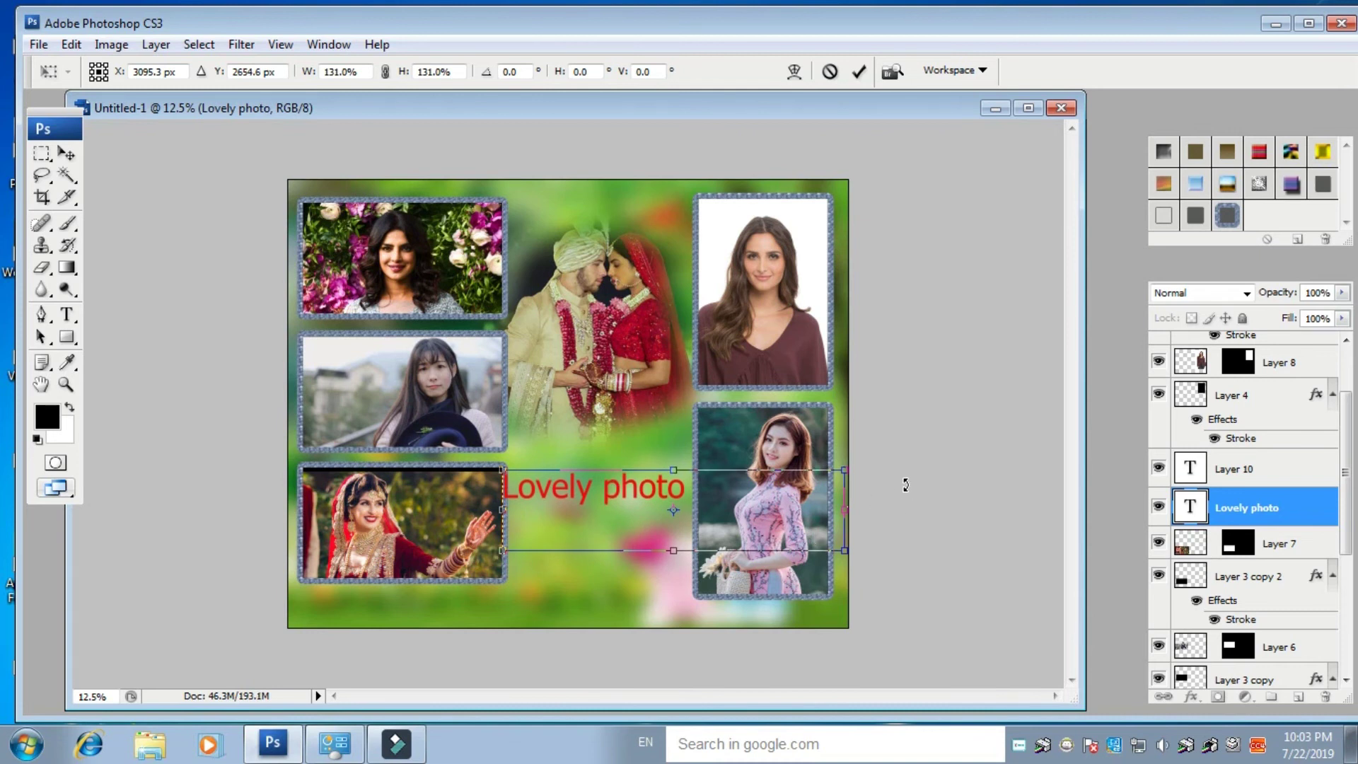
drag(921, 498, 935, 287)
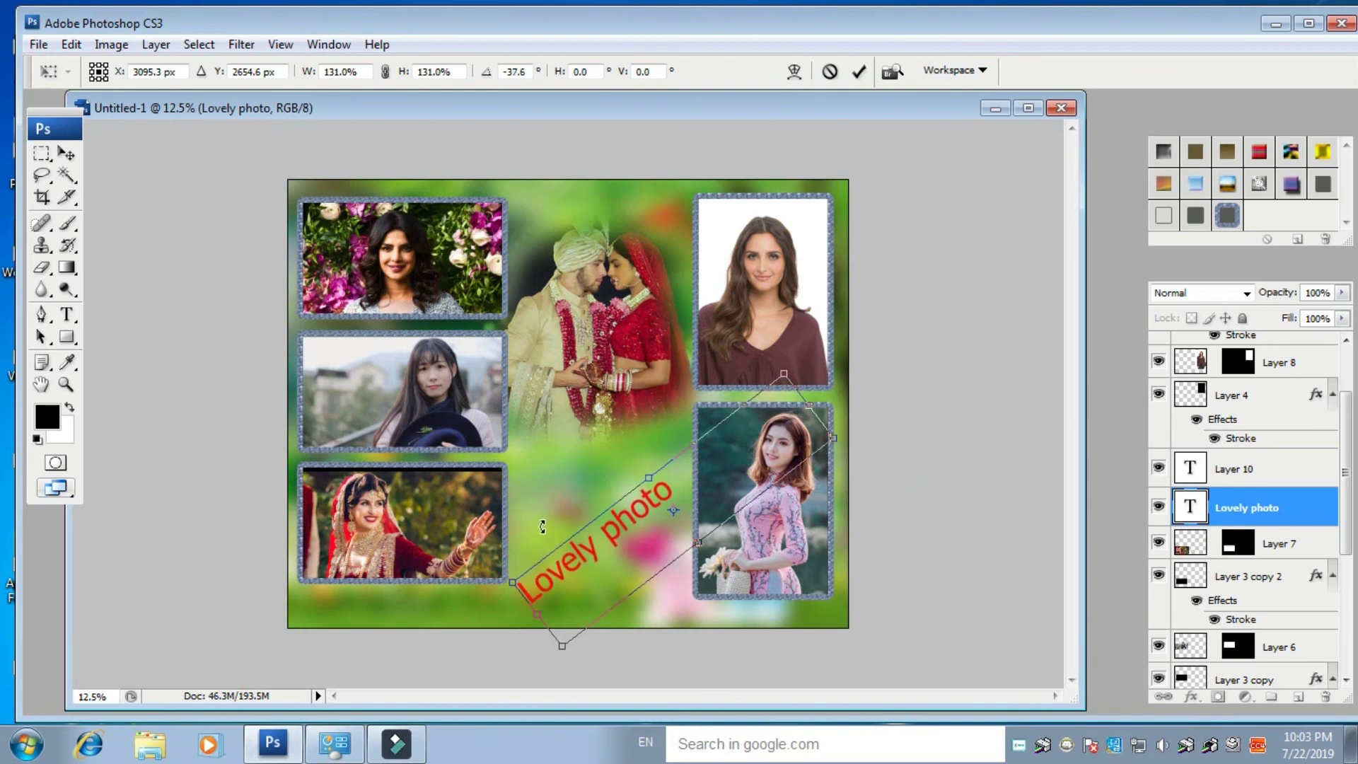
drag(609, 532, 623, 488)
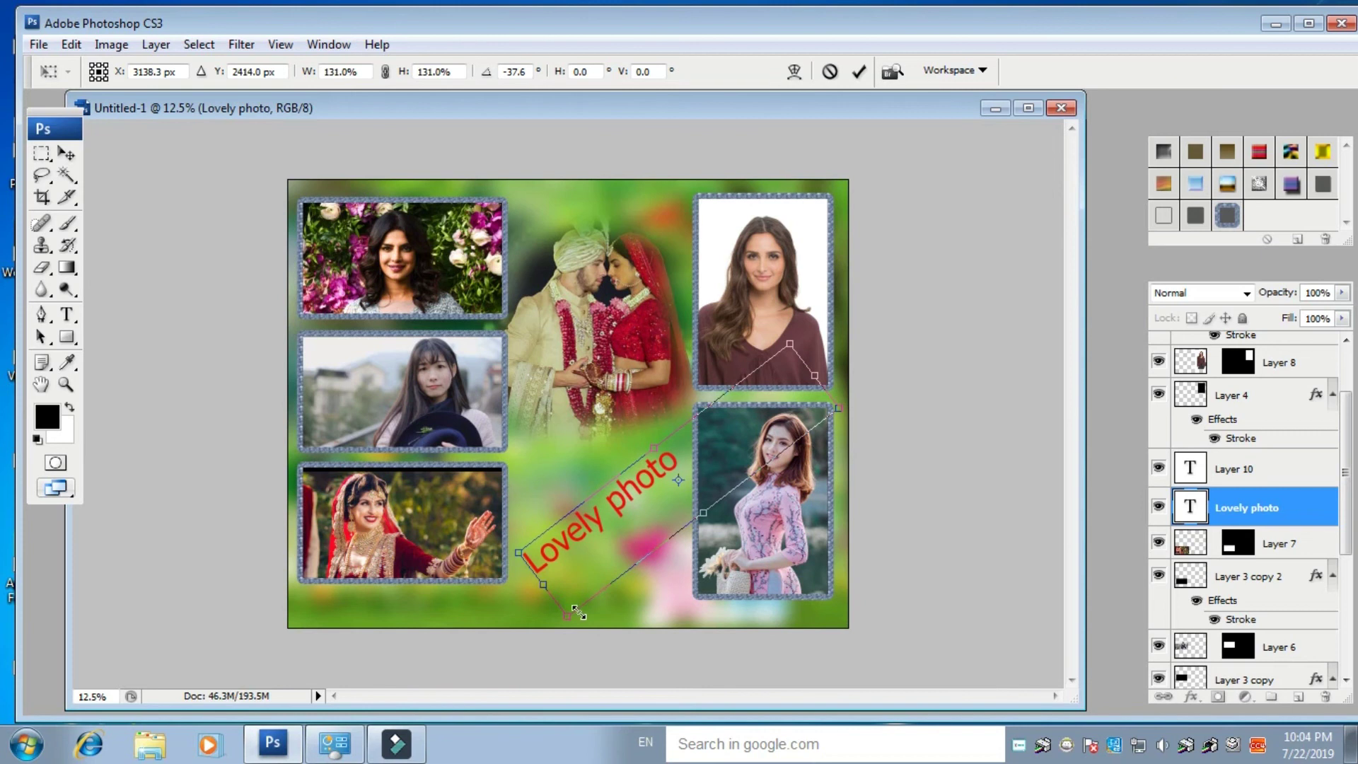
key(Return)
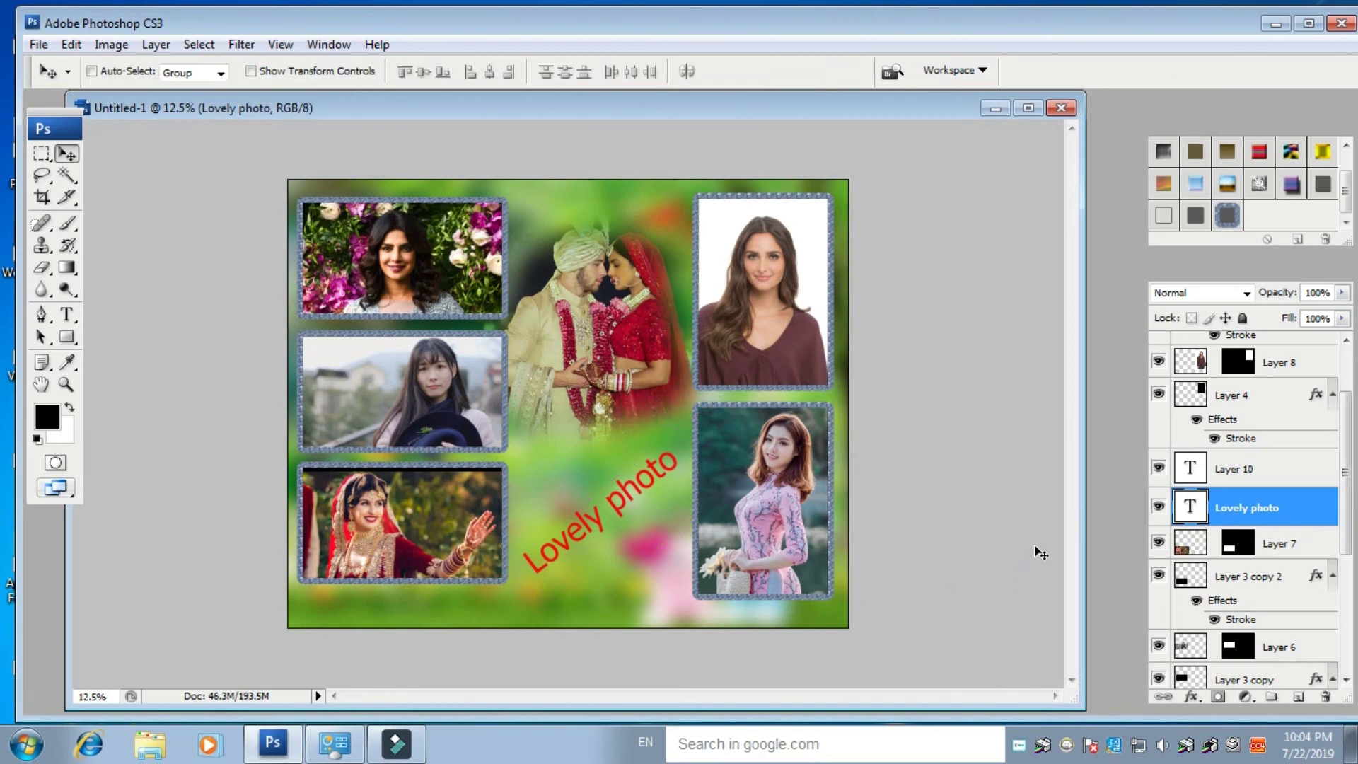
- Start opening an image and browse to the "sceen" folder on Local Disk (D:)
double_click(1101, 233)
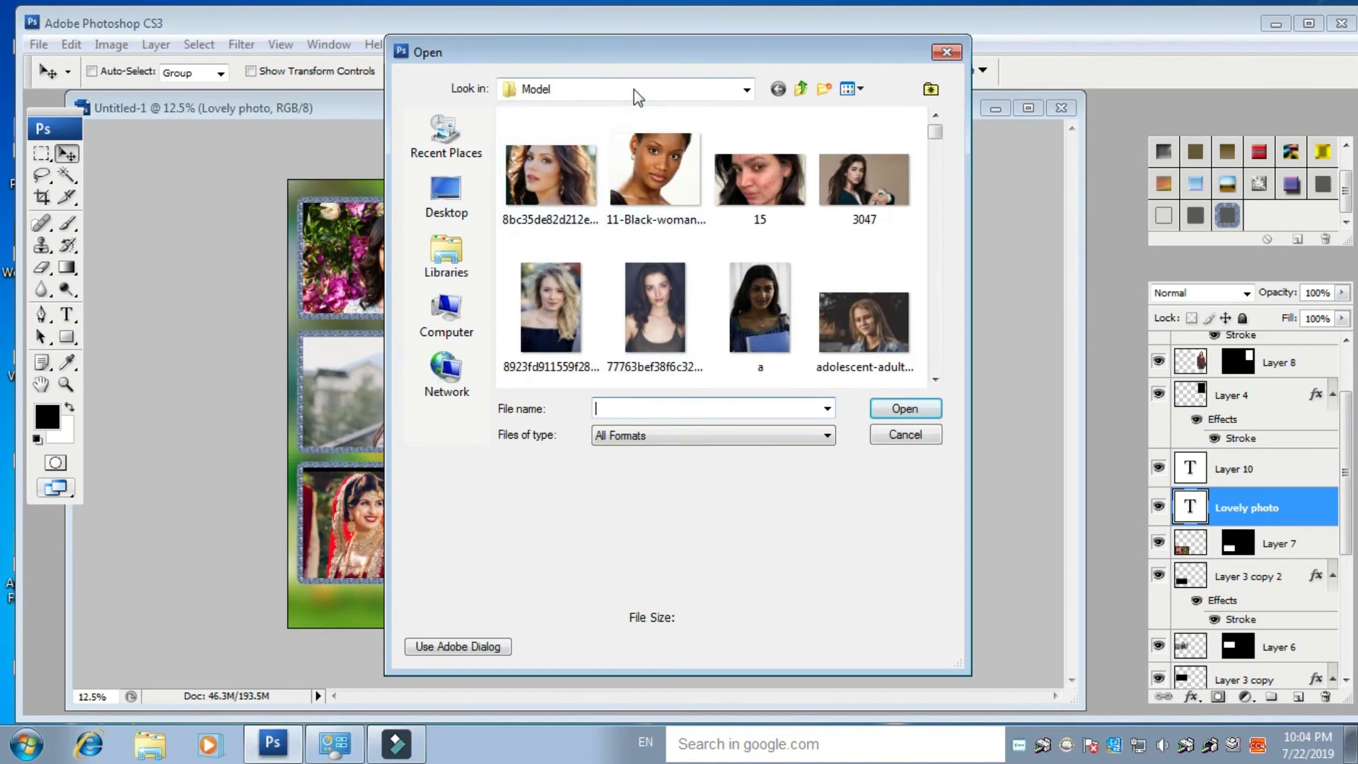
click(635, 92)
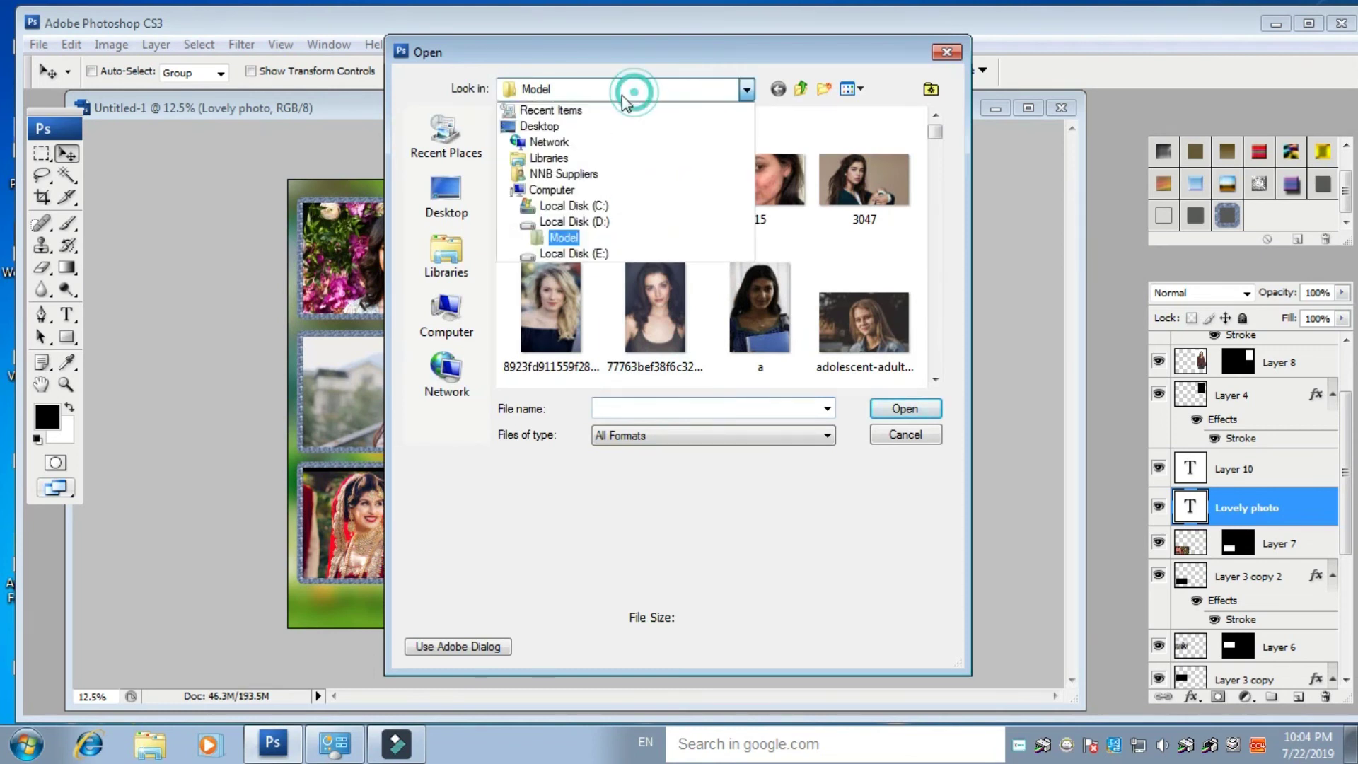
click(603, 224)
mouse_move(935, 200)
mouse_down()
mouse_move(941, 237)
mouse_move(939, 188)
mouse_up()
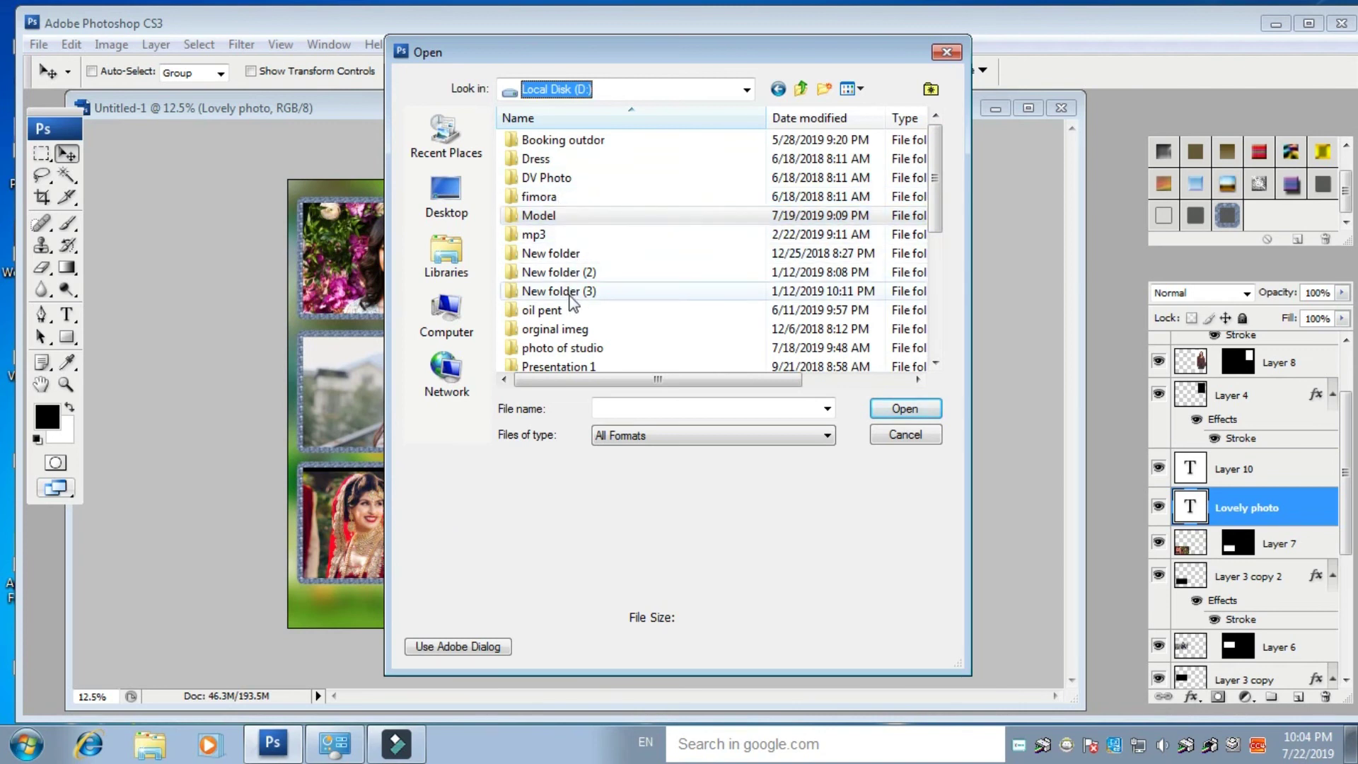
drag(937, 219, 941, 190)
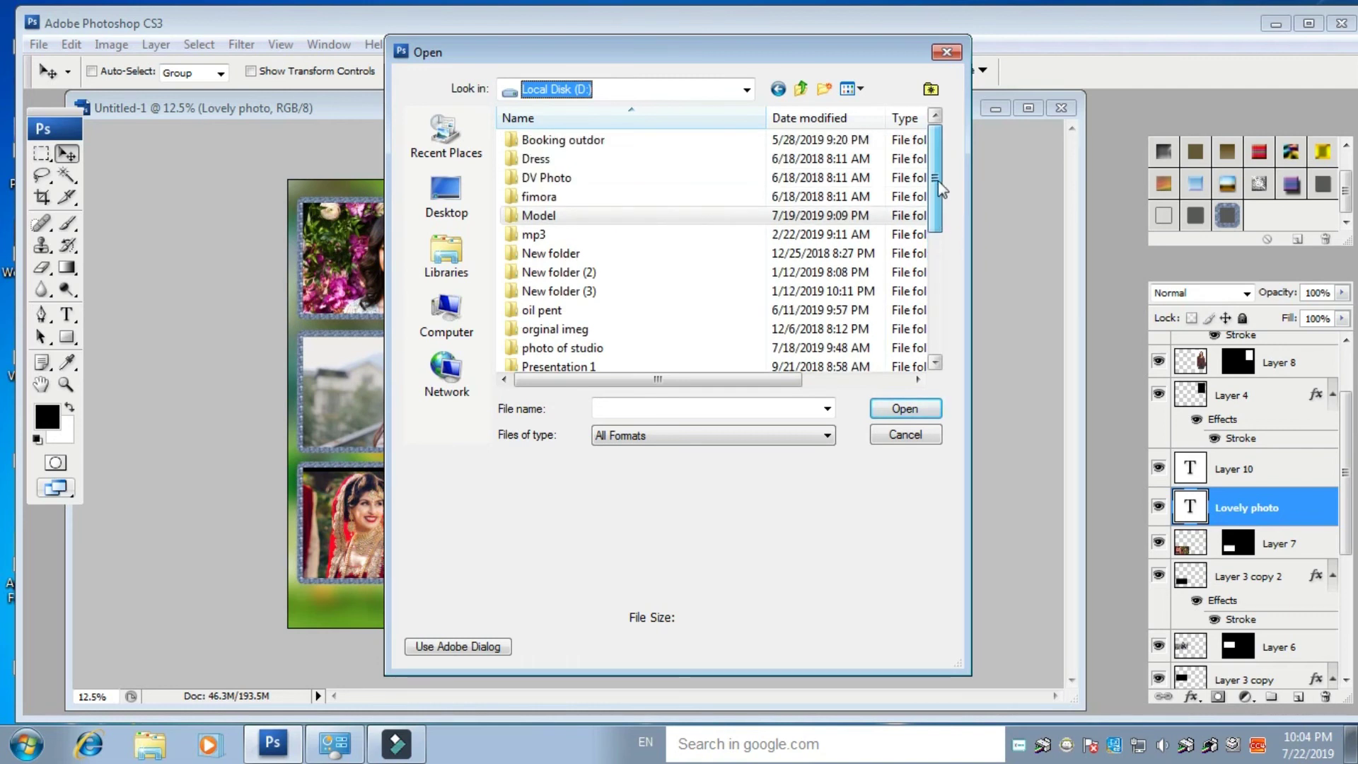
drag(940, 190, 947, 230)
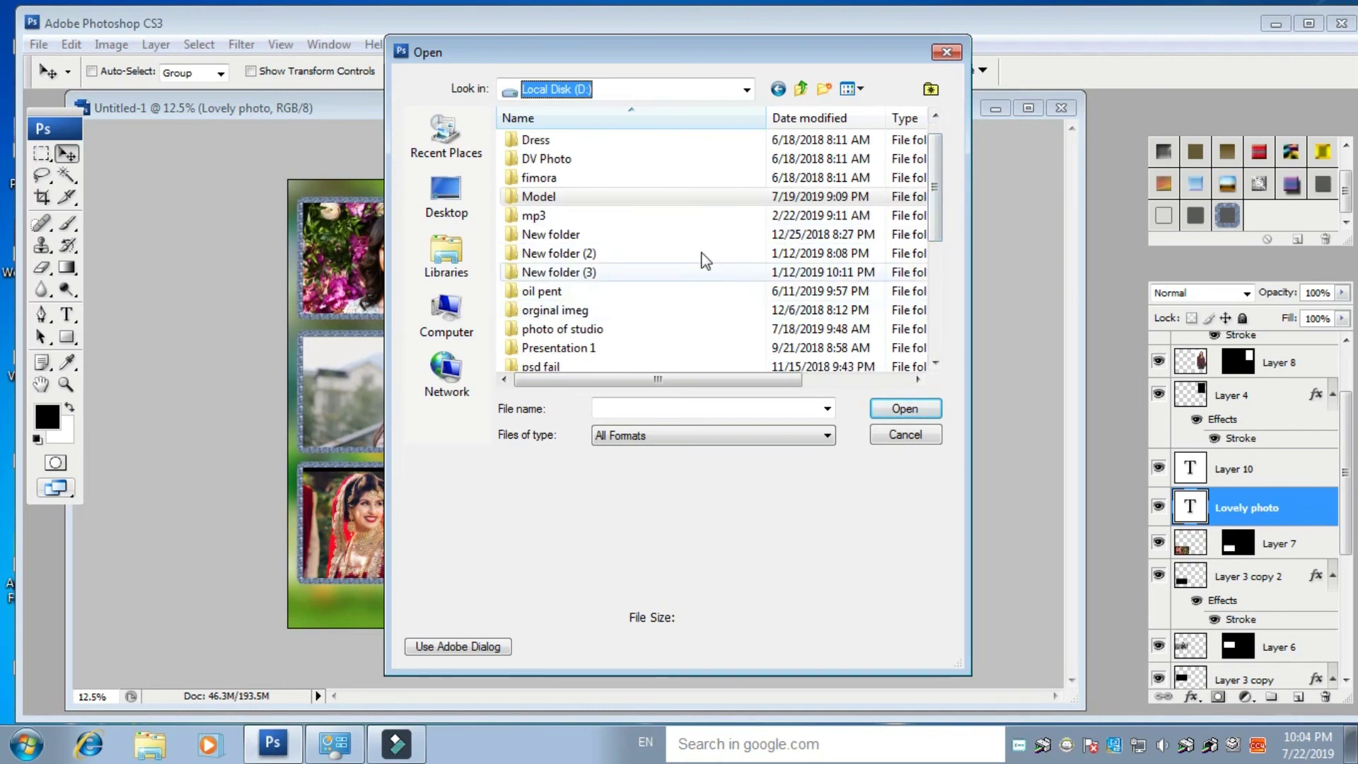
drag(937, 188, 943, 219)
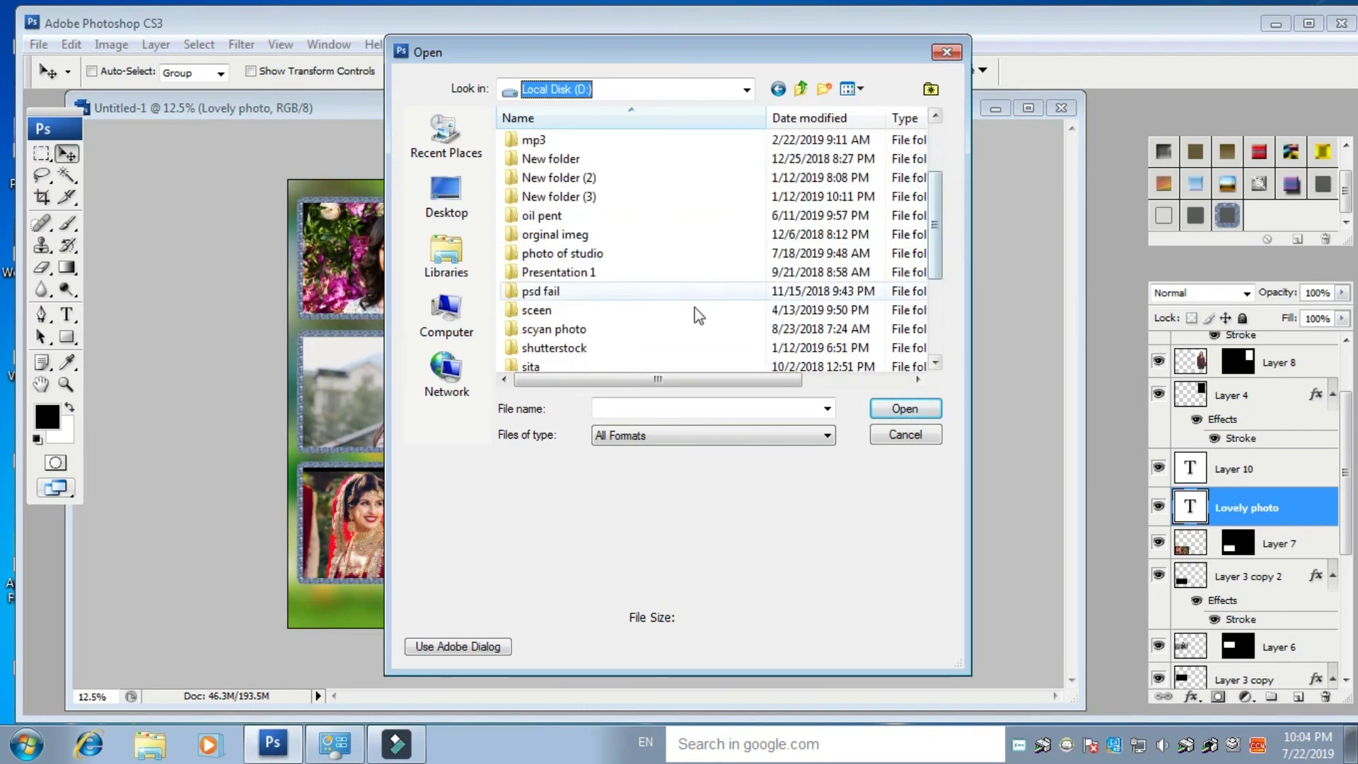
double_click(558, 312)
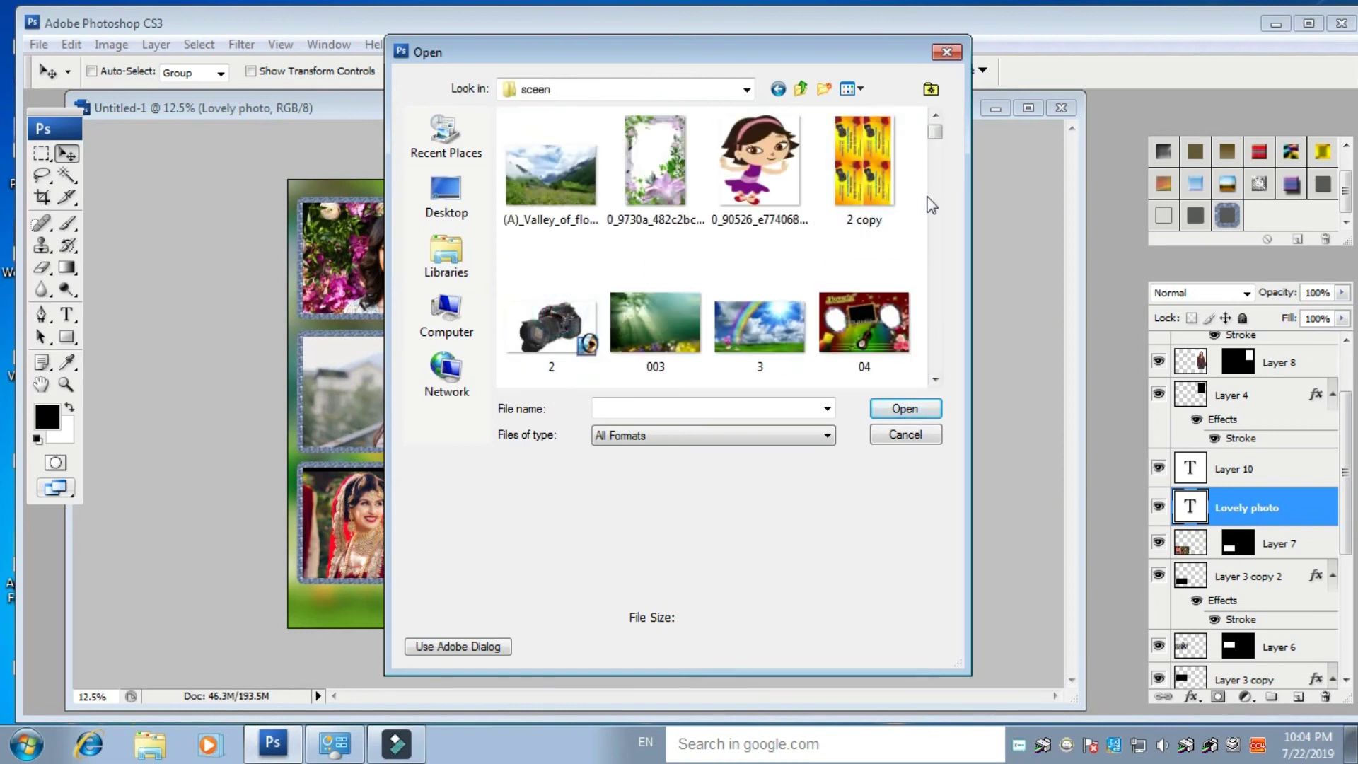
- Open the bouquet-of-roses PNG and balloon-png-image-1535 together from the sceen folder
drag(938, 141, 938, 207)
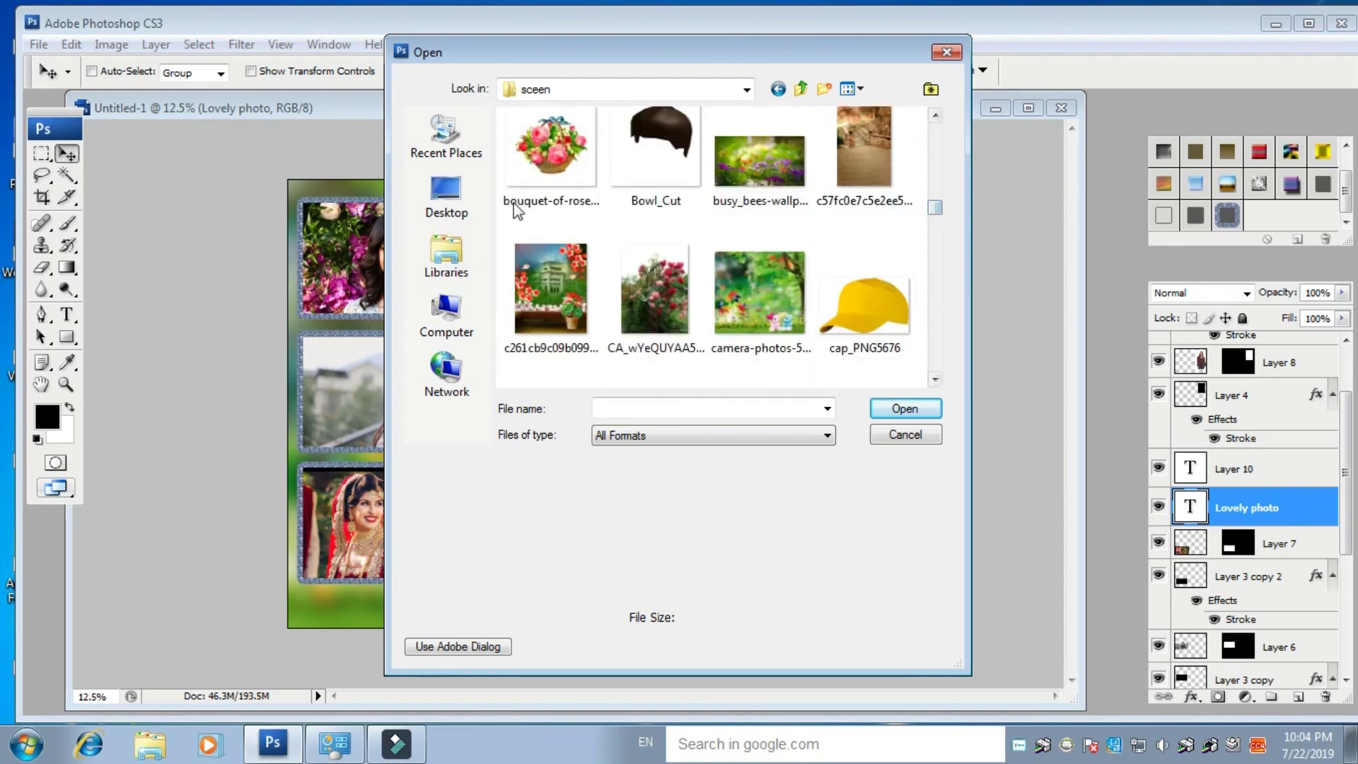
click(536, 157)
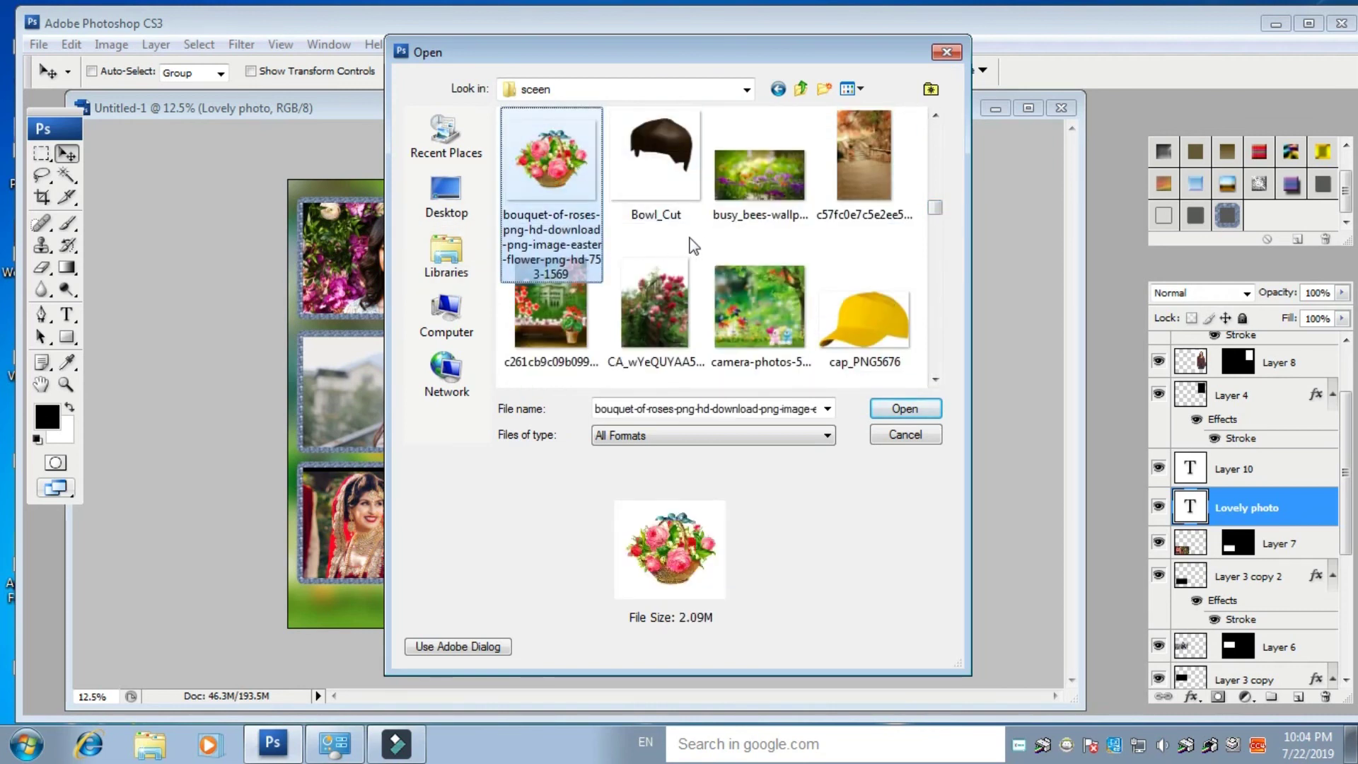
scroll(938, 118, up, 1)
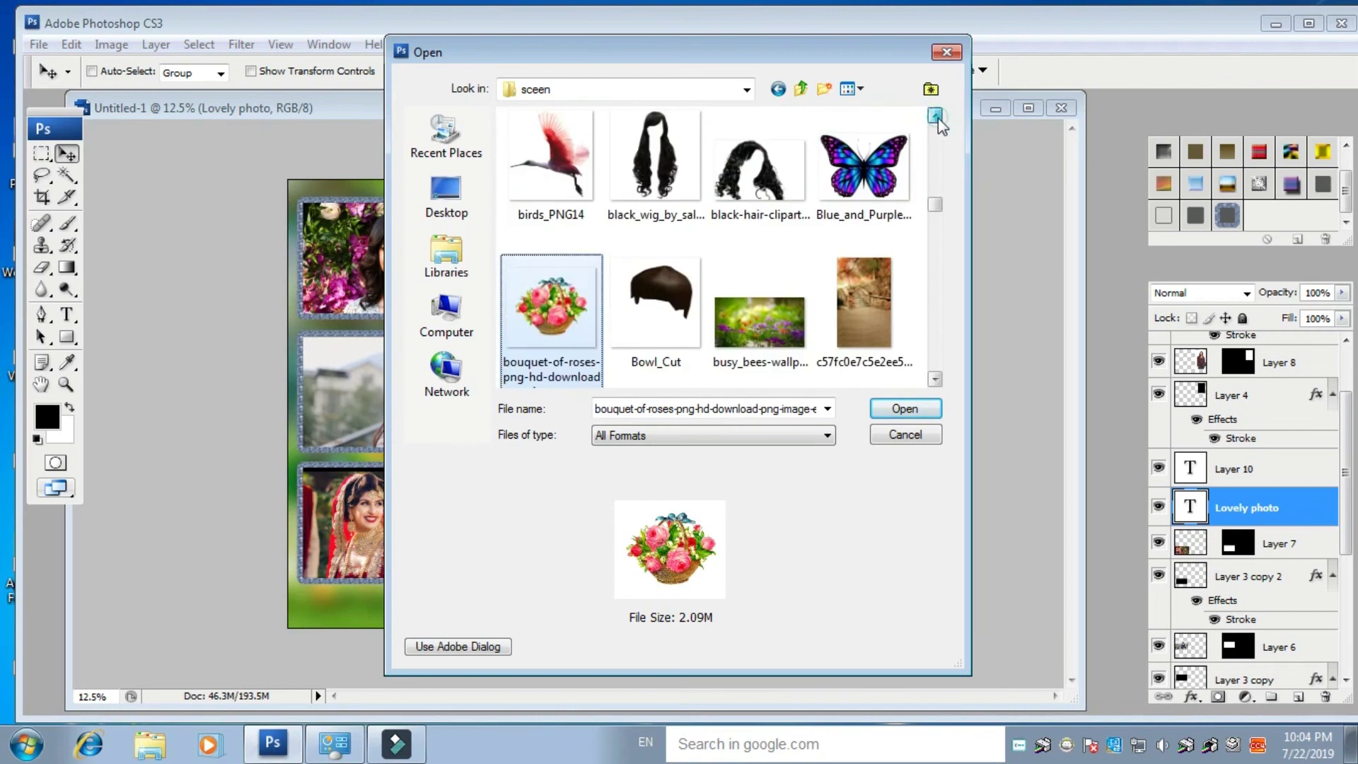
click(935, 115)
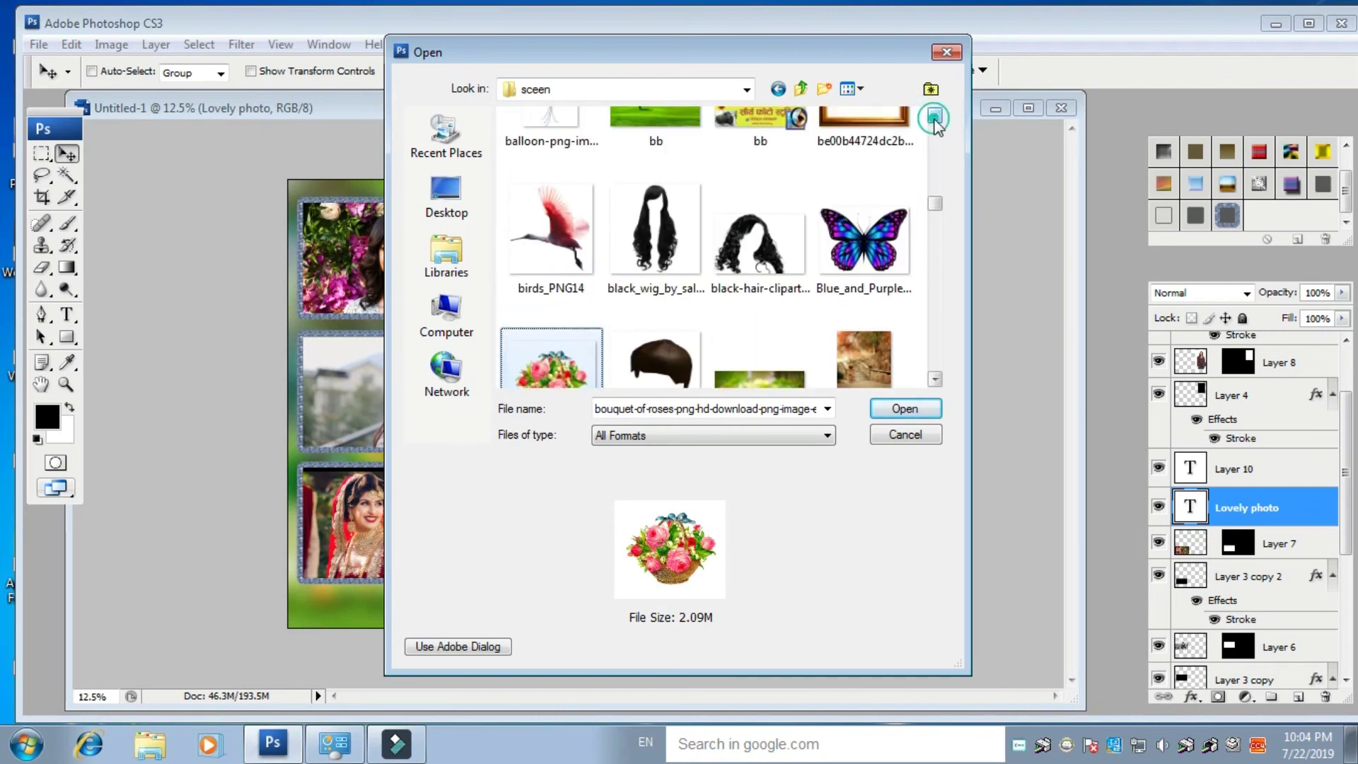
click(935, 115)
ctrl+click(550, 181)
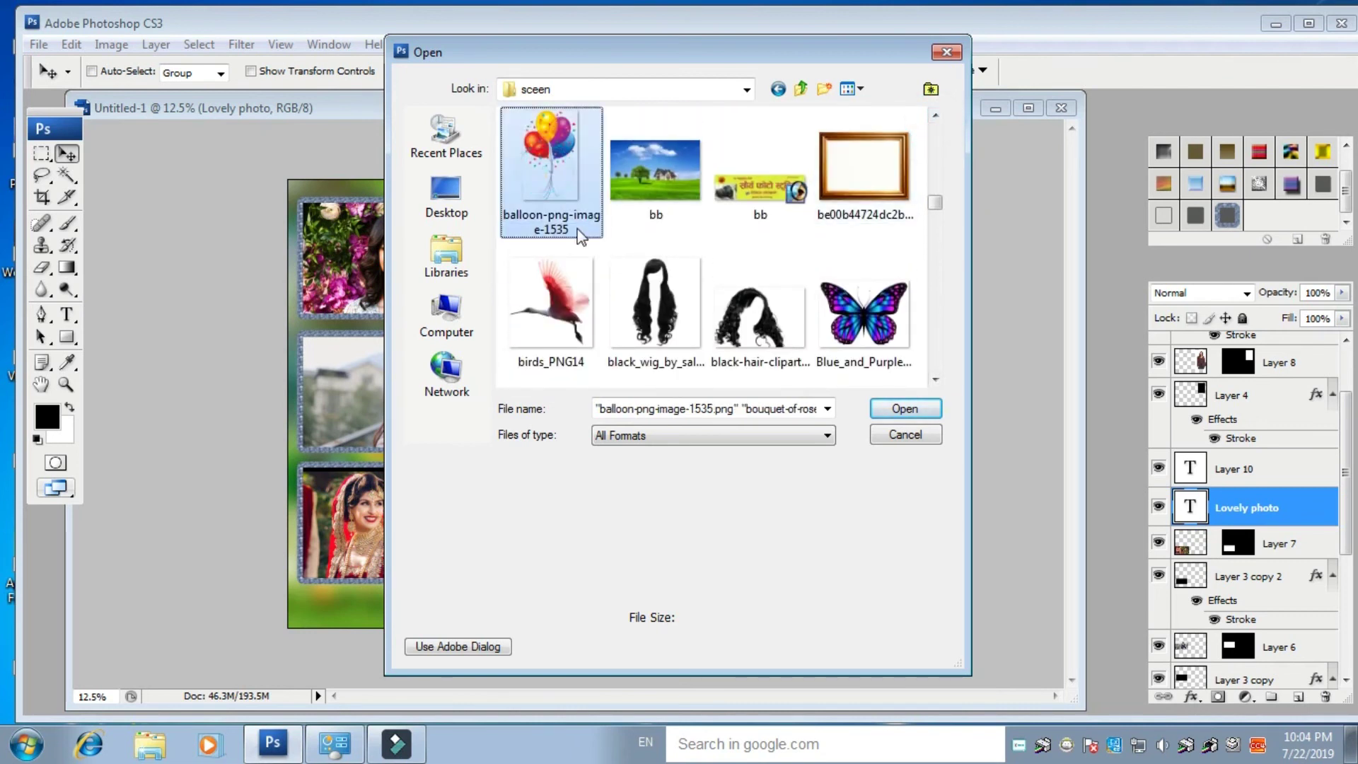
click(903, 410)
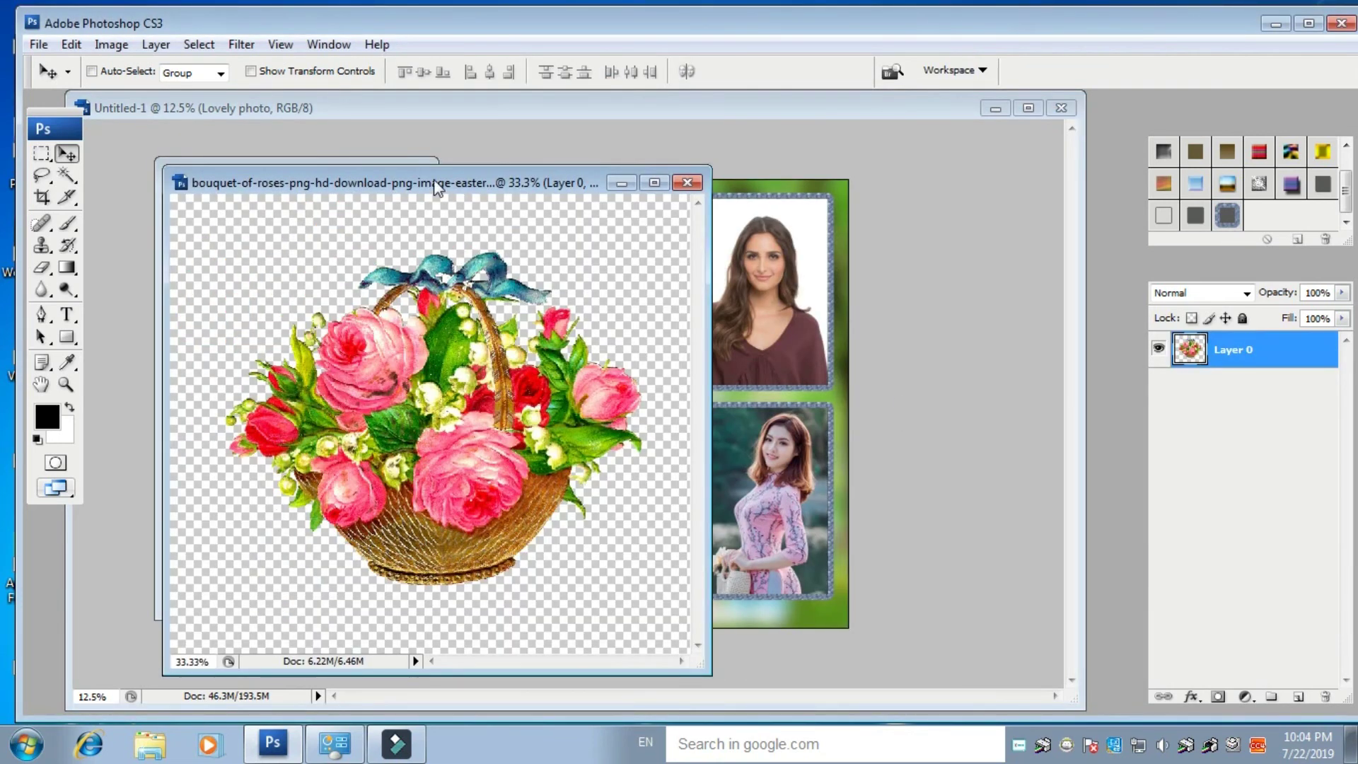
- Copy the rose basket into the album page below the "Lovely photo" text and maximize the album document
drag(398, 190, 976, 200)
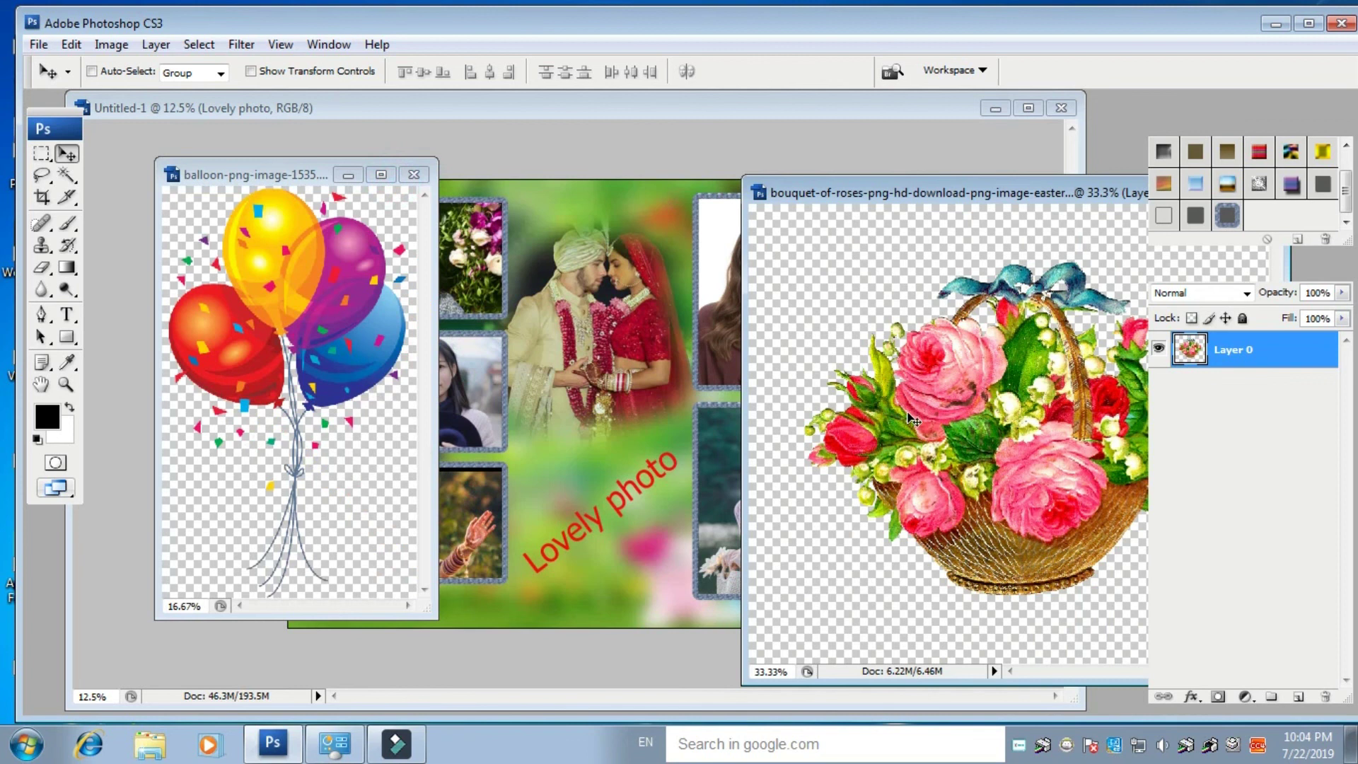
drag(973, 440, 624, 570)
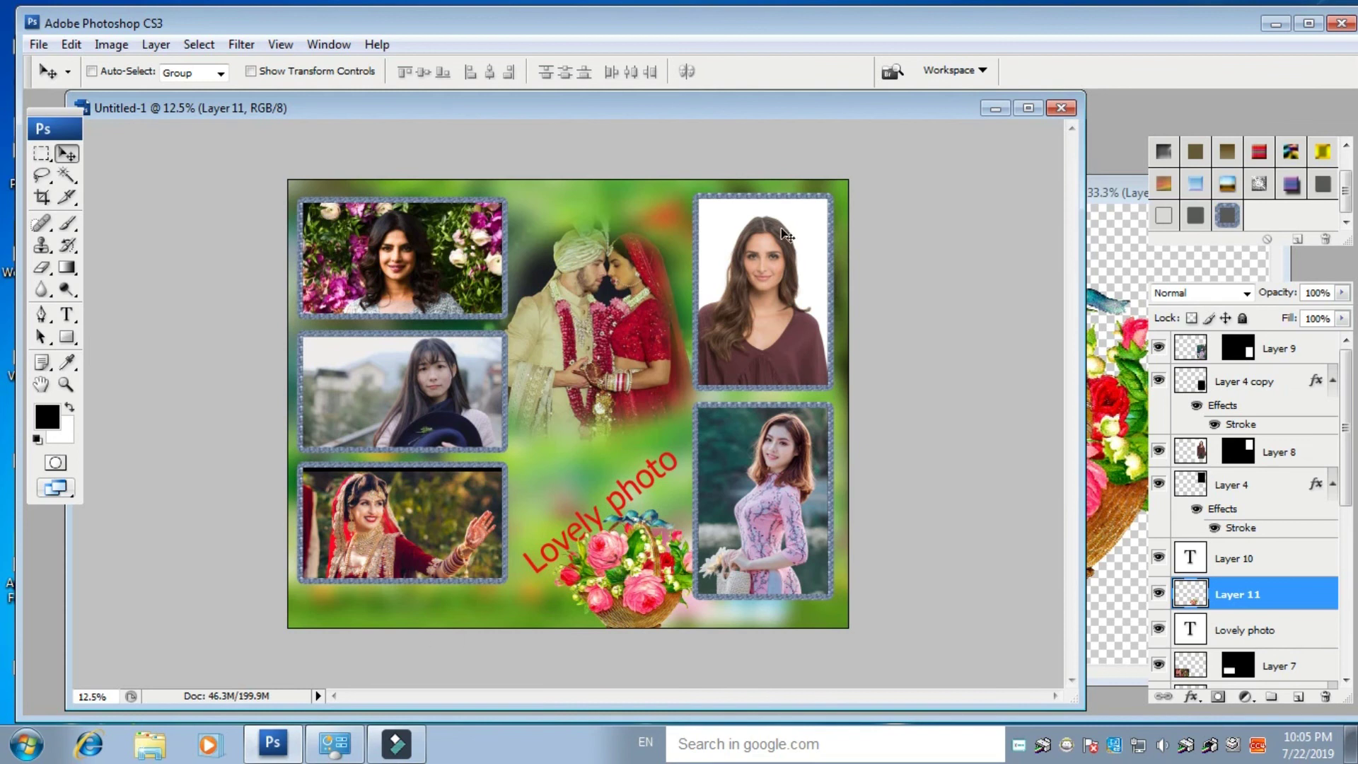
click(1028, 107)
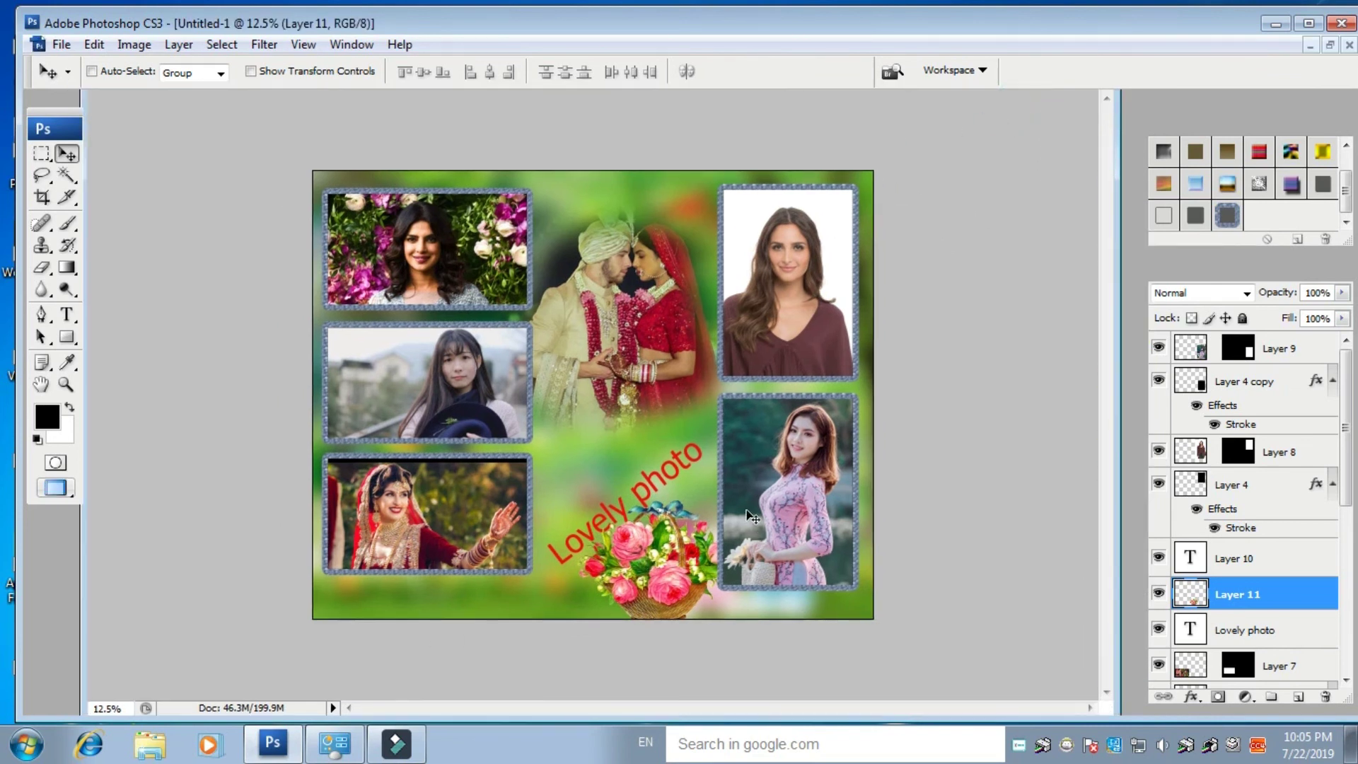
- Scale the rose basket to about 51.7% and place it just below the end of the "Lovely photo" text
key(ctrl+t)
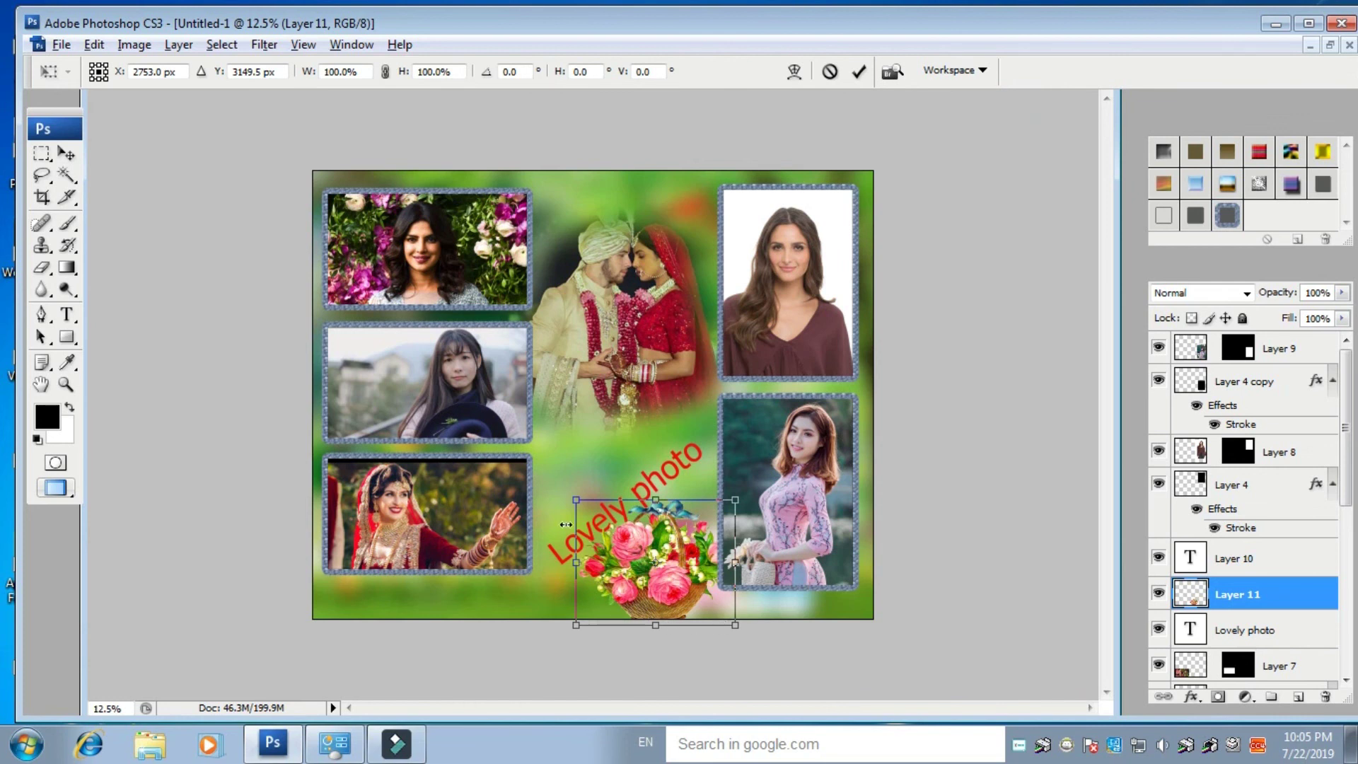
drag(578, 500, 658, 546)
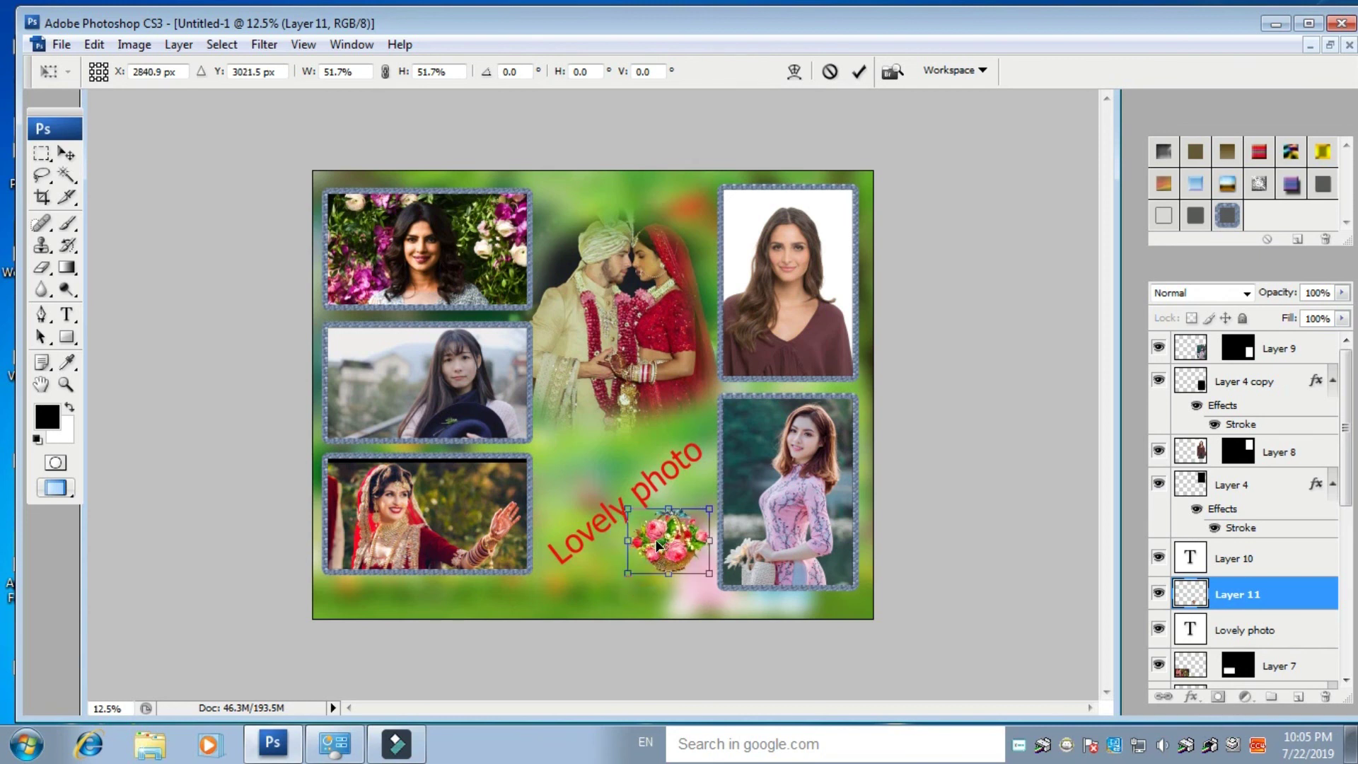
key(Return)
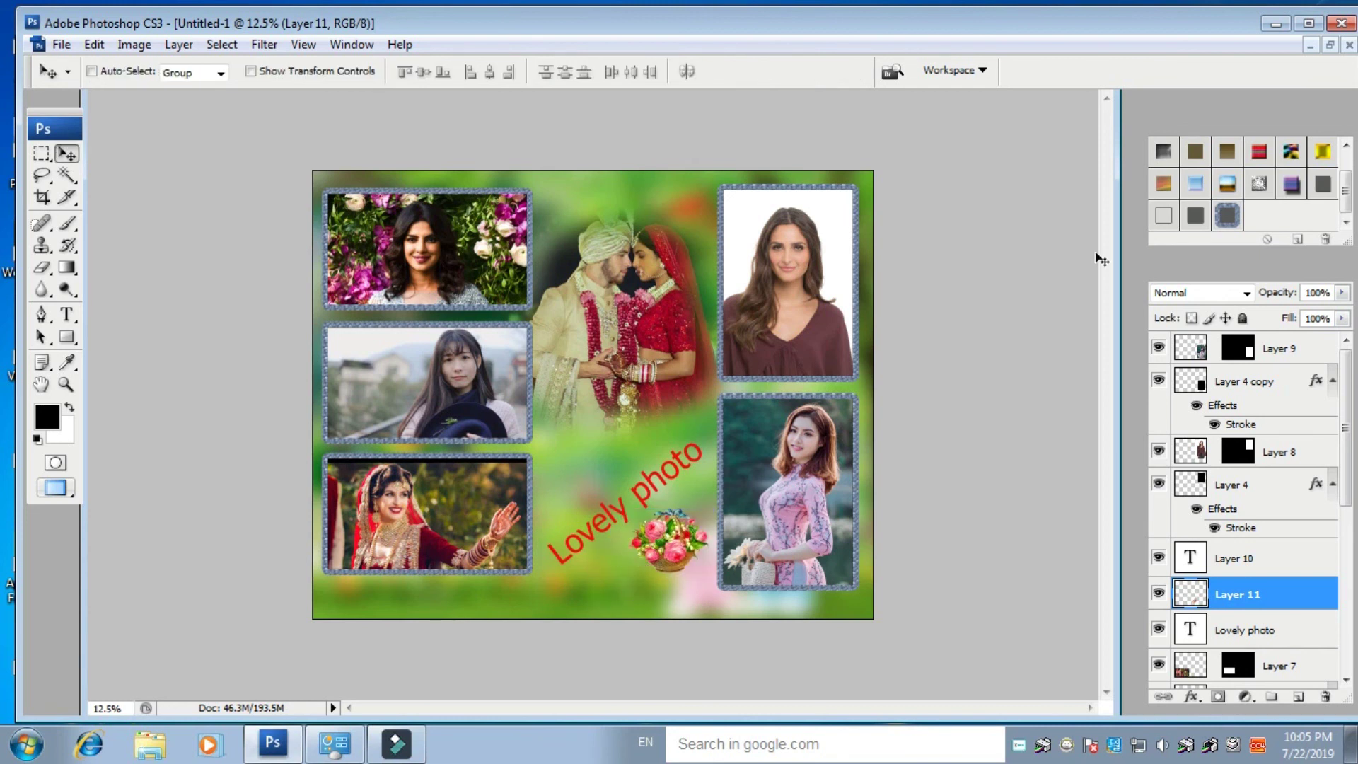
- Copy the balloons from balloon-png-image-1535 into the album page below the "Lovely photo" text and maximize the album document
click(1331, 46)
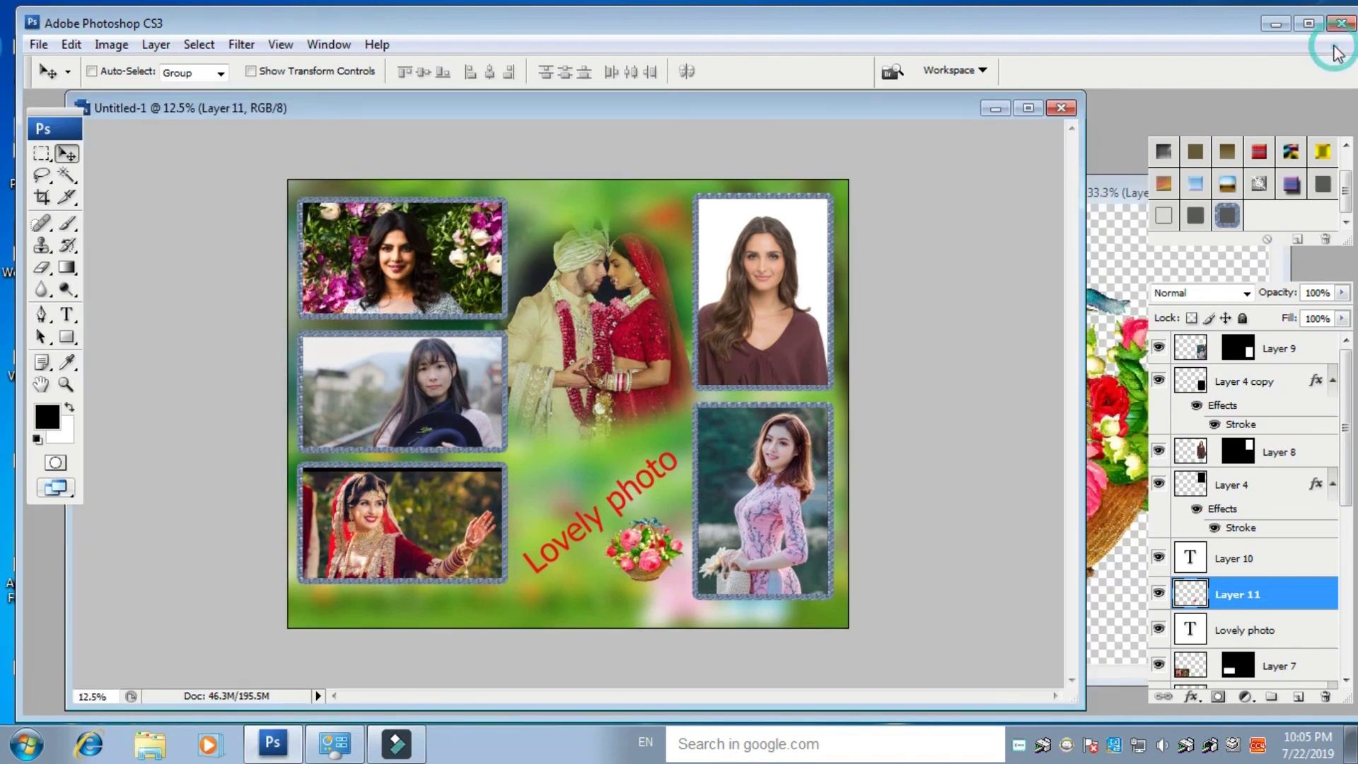
drag(940, 117, 1169, 175)
click(248, 341)
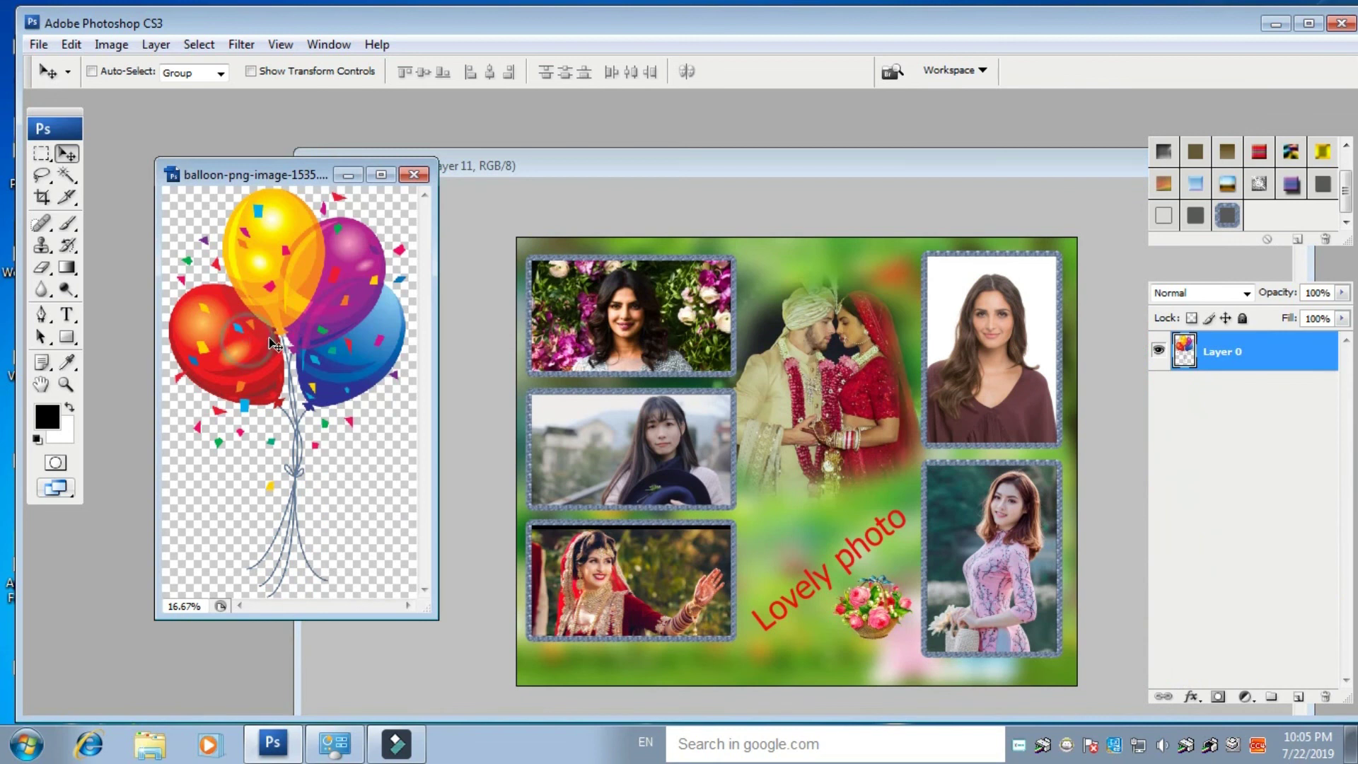
drag(265, 338, 796, 640)
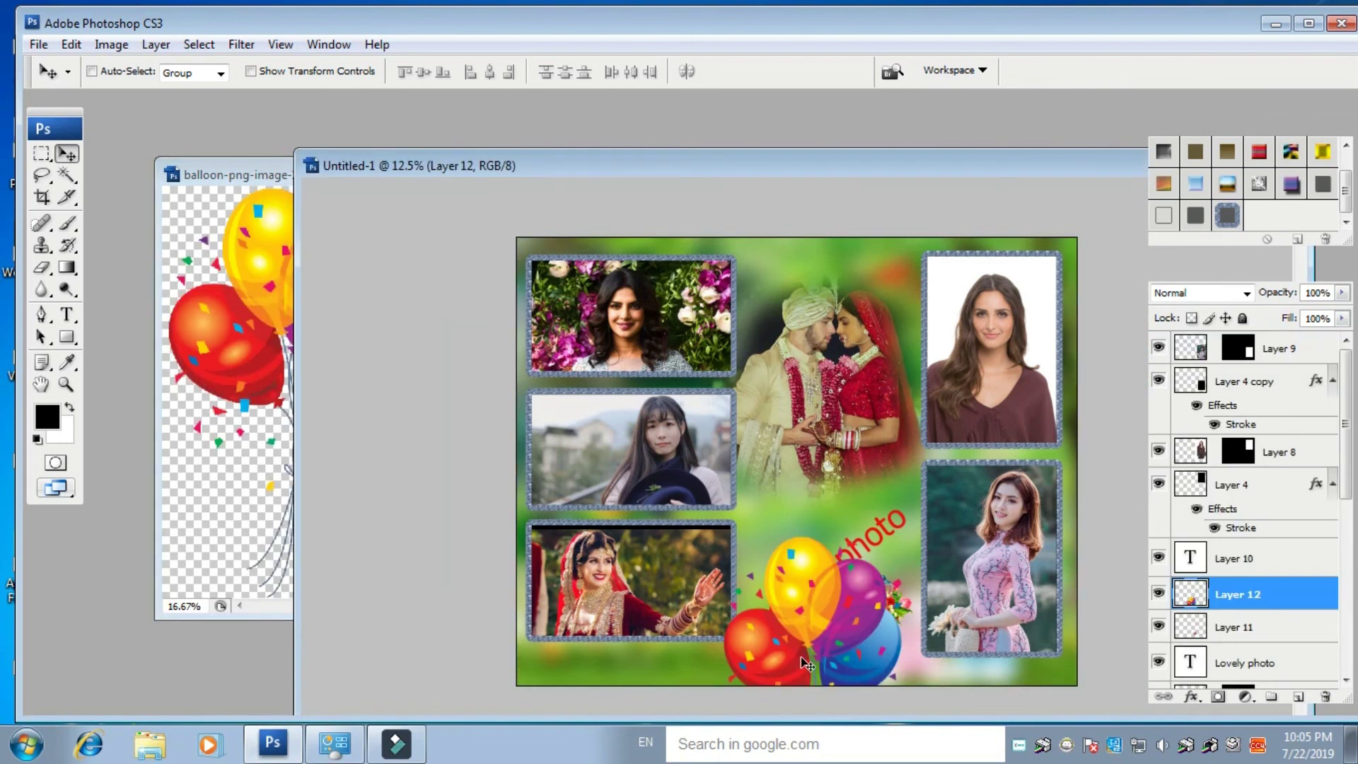
click(1021, 157)
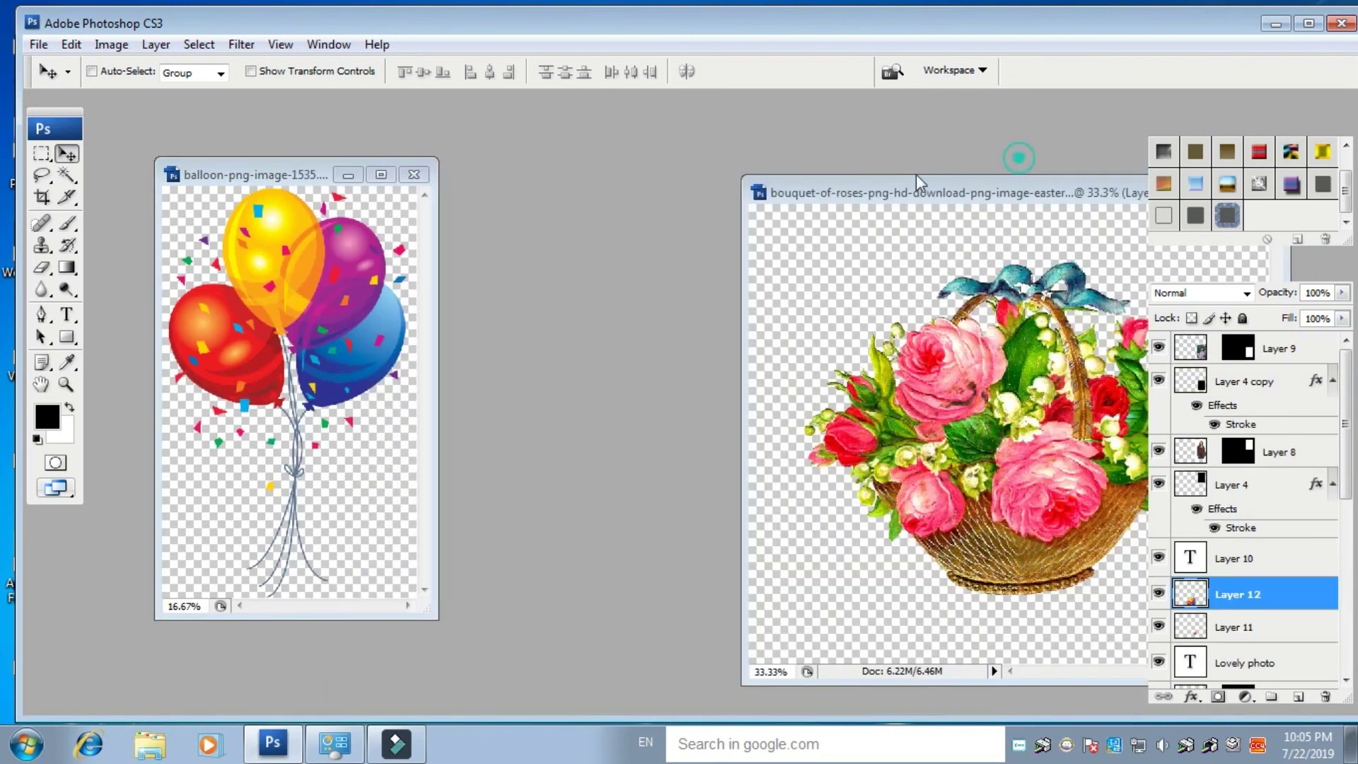
click(970, 153)
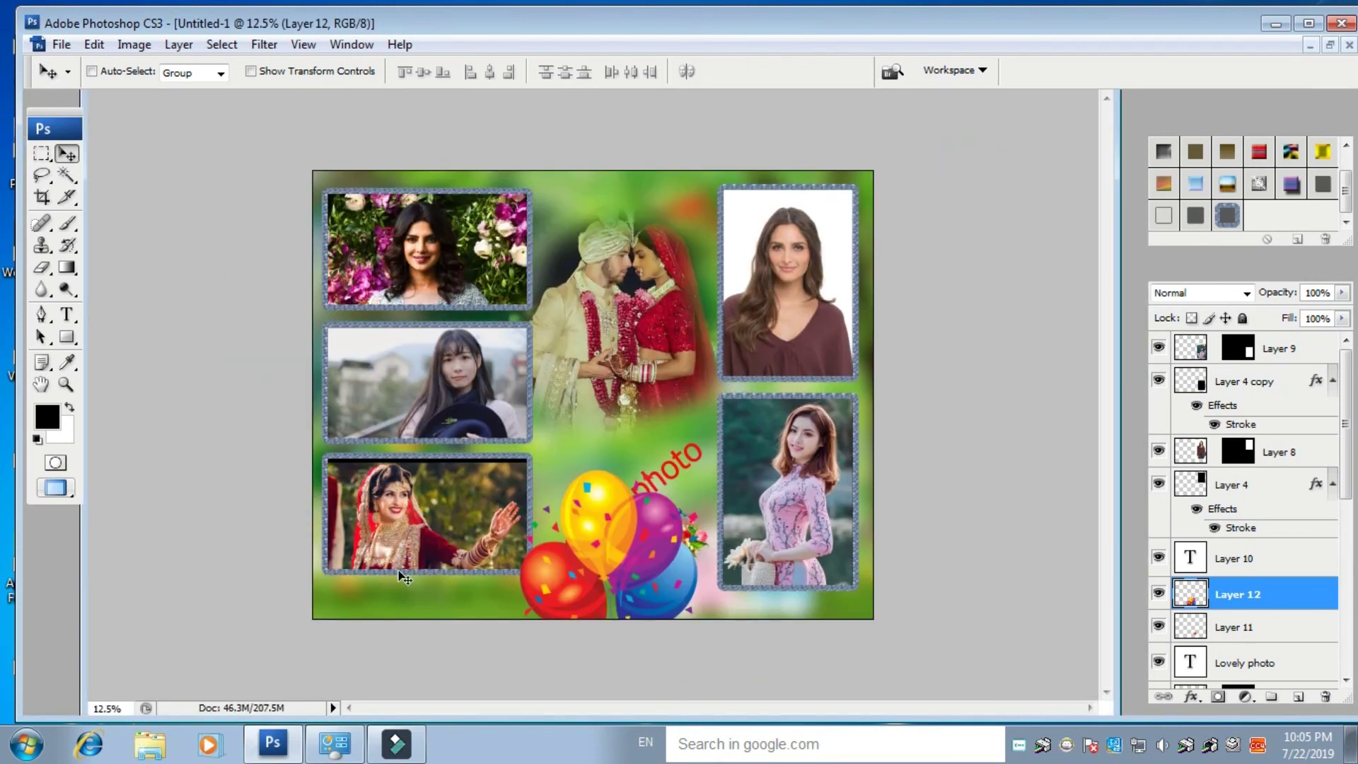
- Scale the balloons to about 27.9% and place them below the "Lovely photo" text, beside the rose basket
key(ctrl+t)
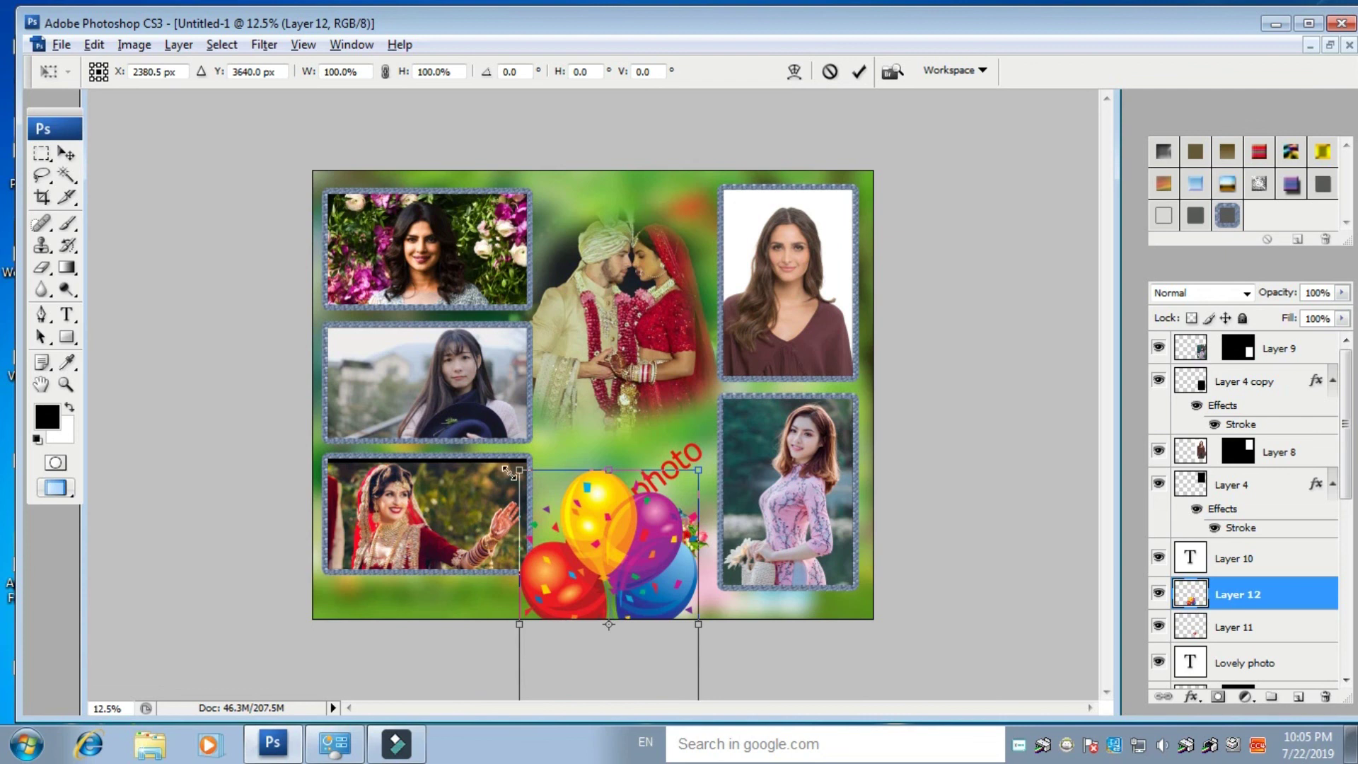
drag(517, 472, 621, 632)
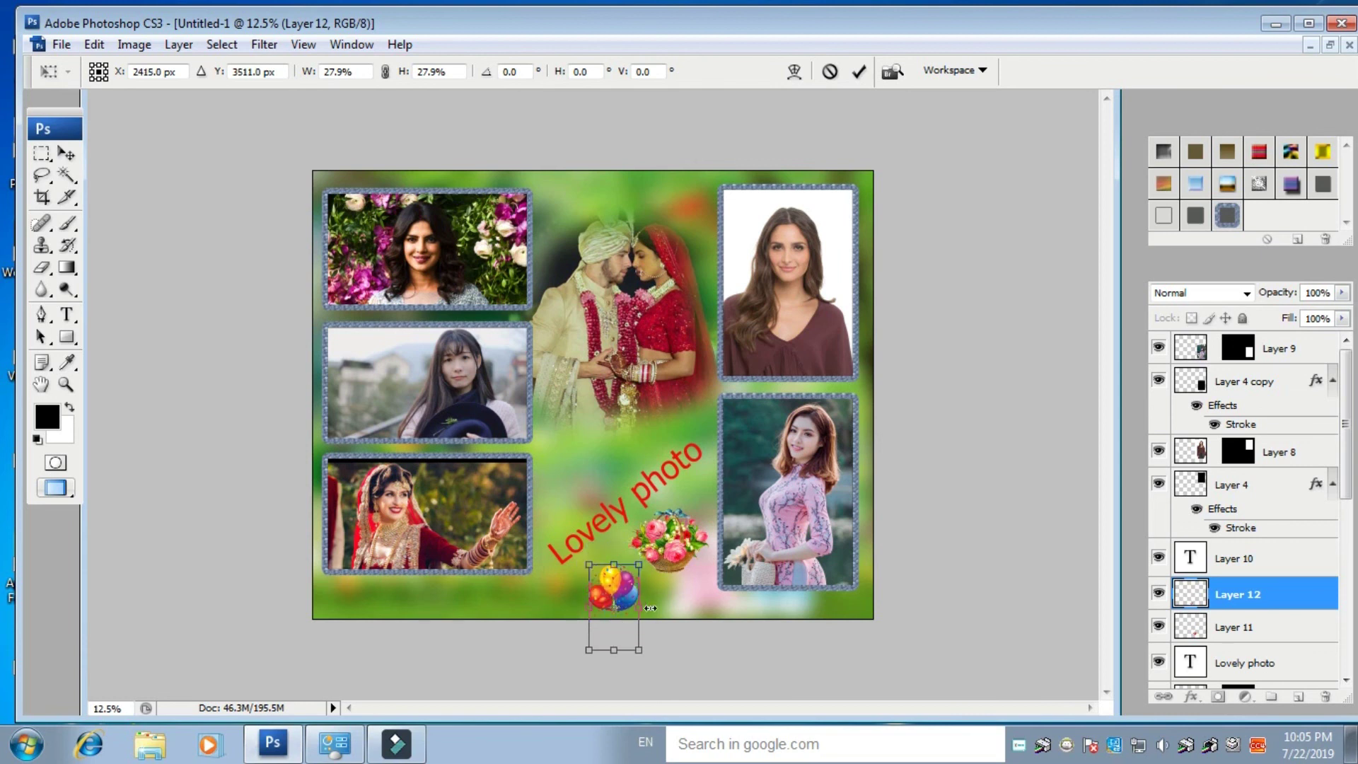
key(Return)
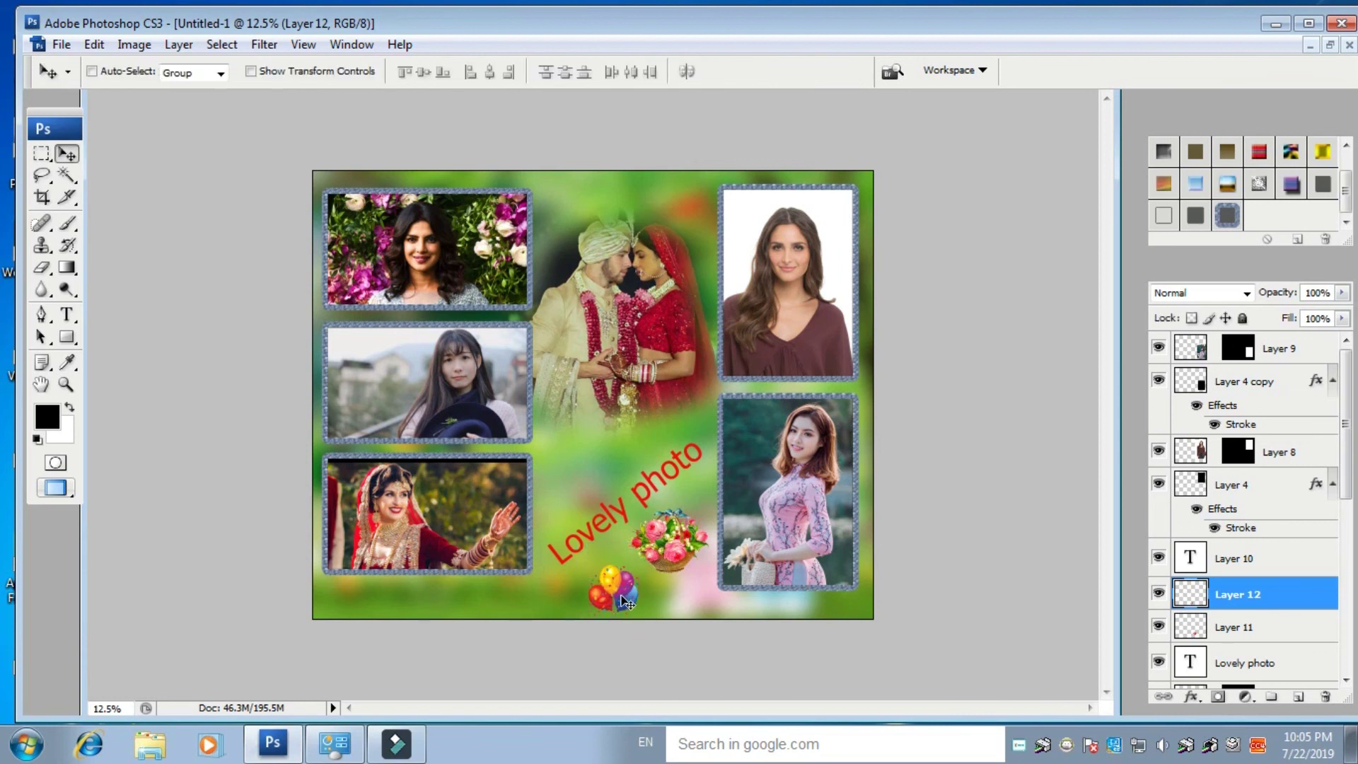
drag(622, 605, 612, 585)
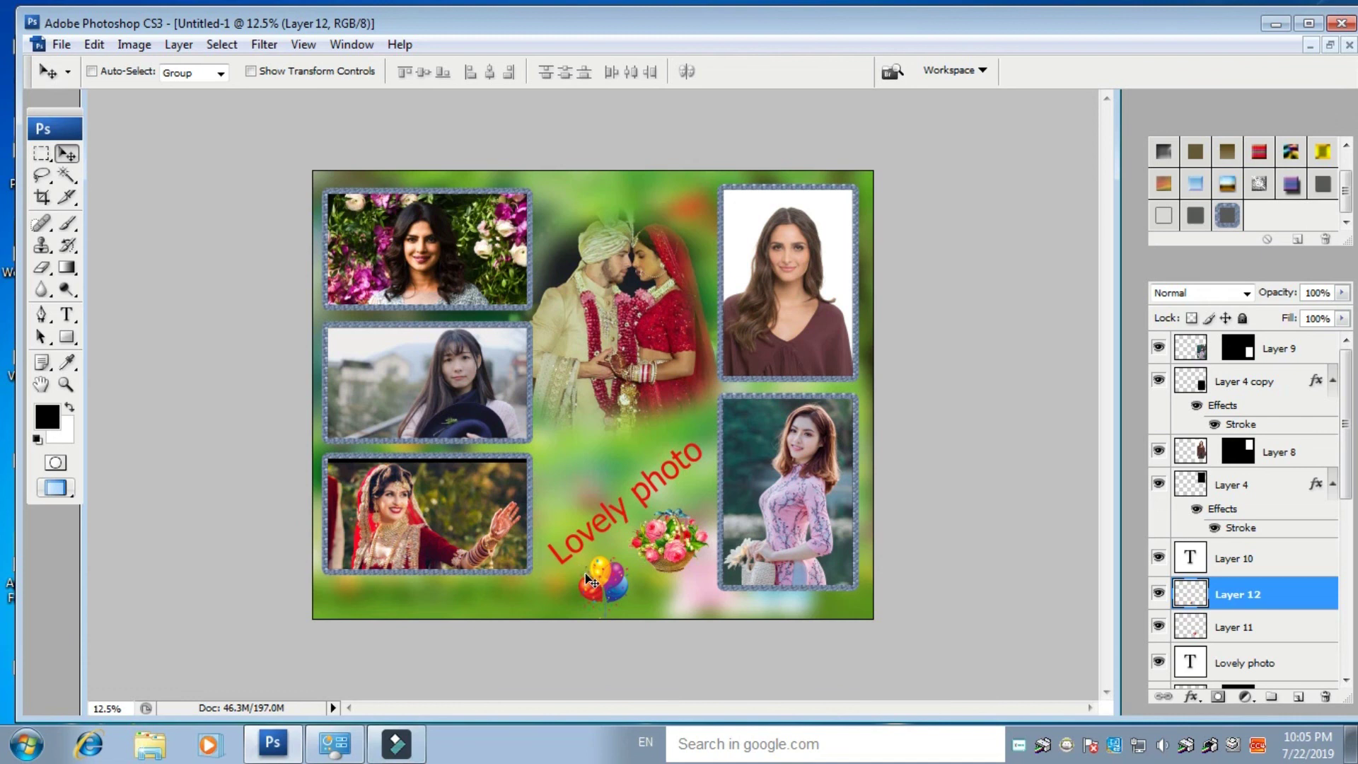
- Start saving the album page and browse to the THAMMEL folder on Local Disk (E:)
key(ctrl+s)
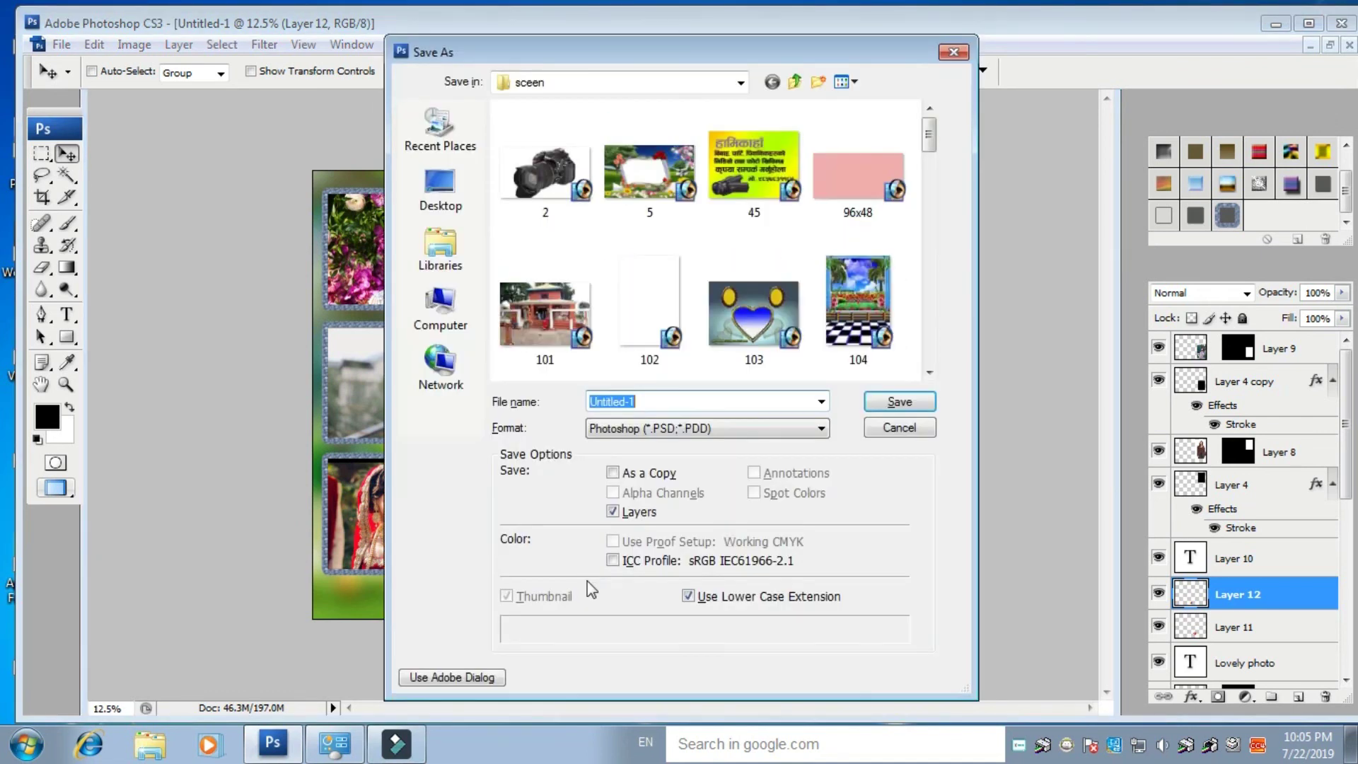
click(604, 85)
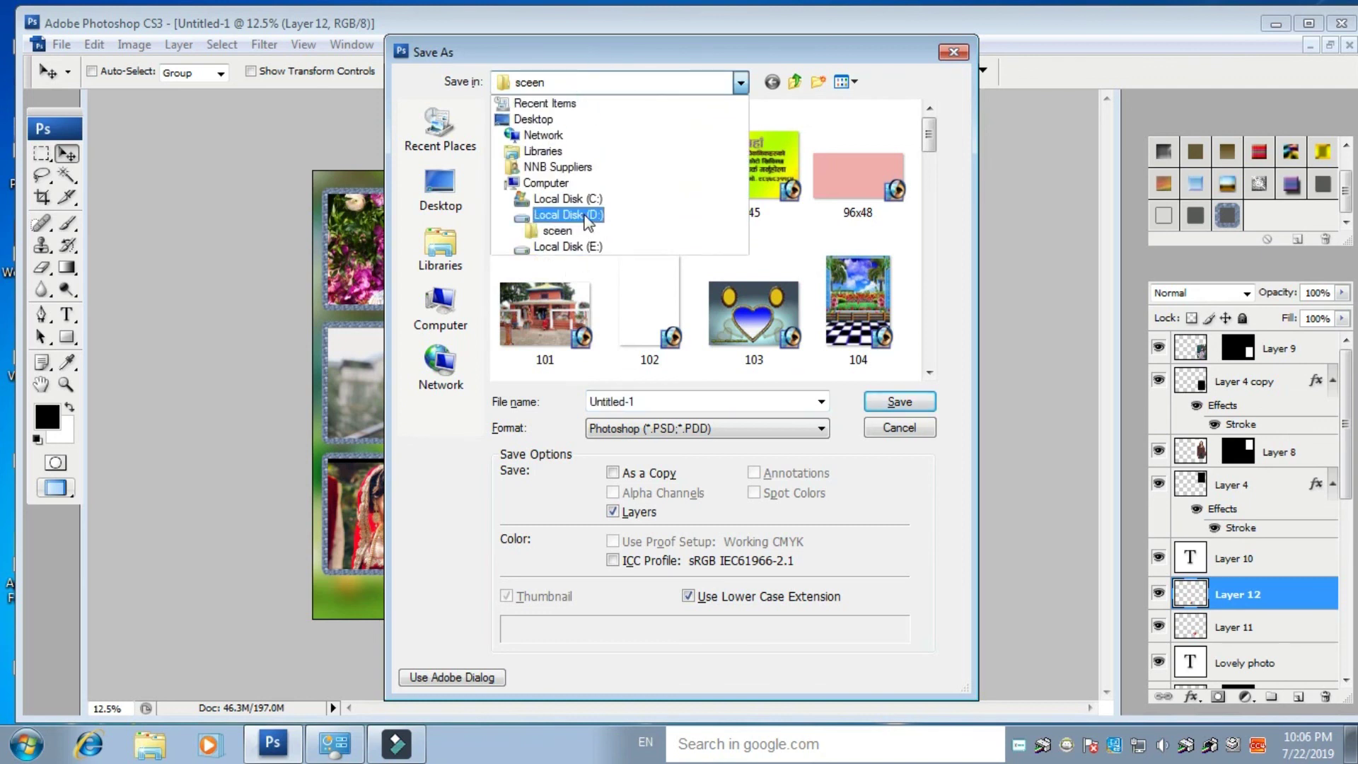
click(568, 246)
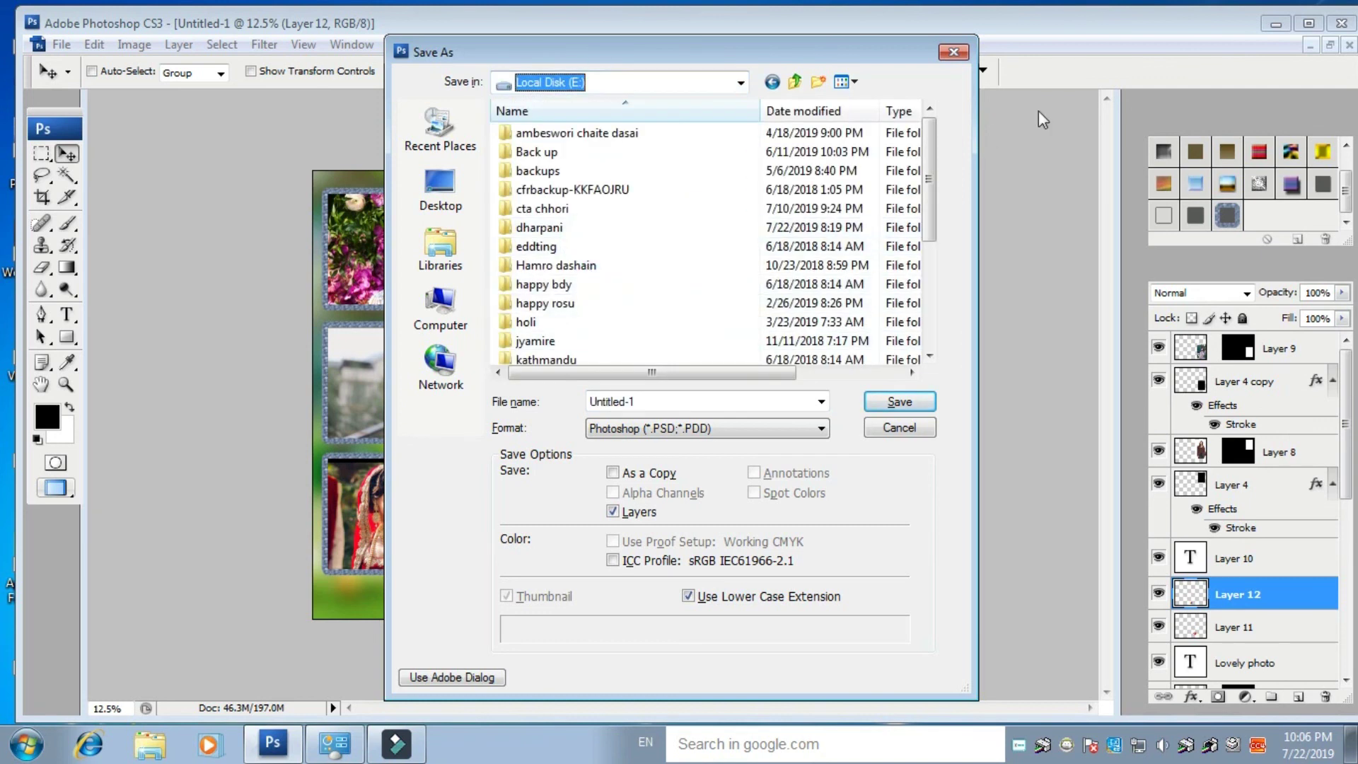
drag(925, 147, 925, 250)
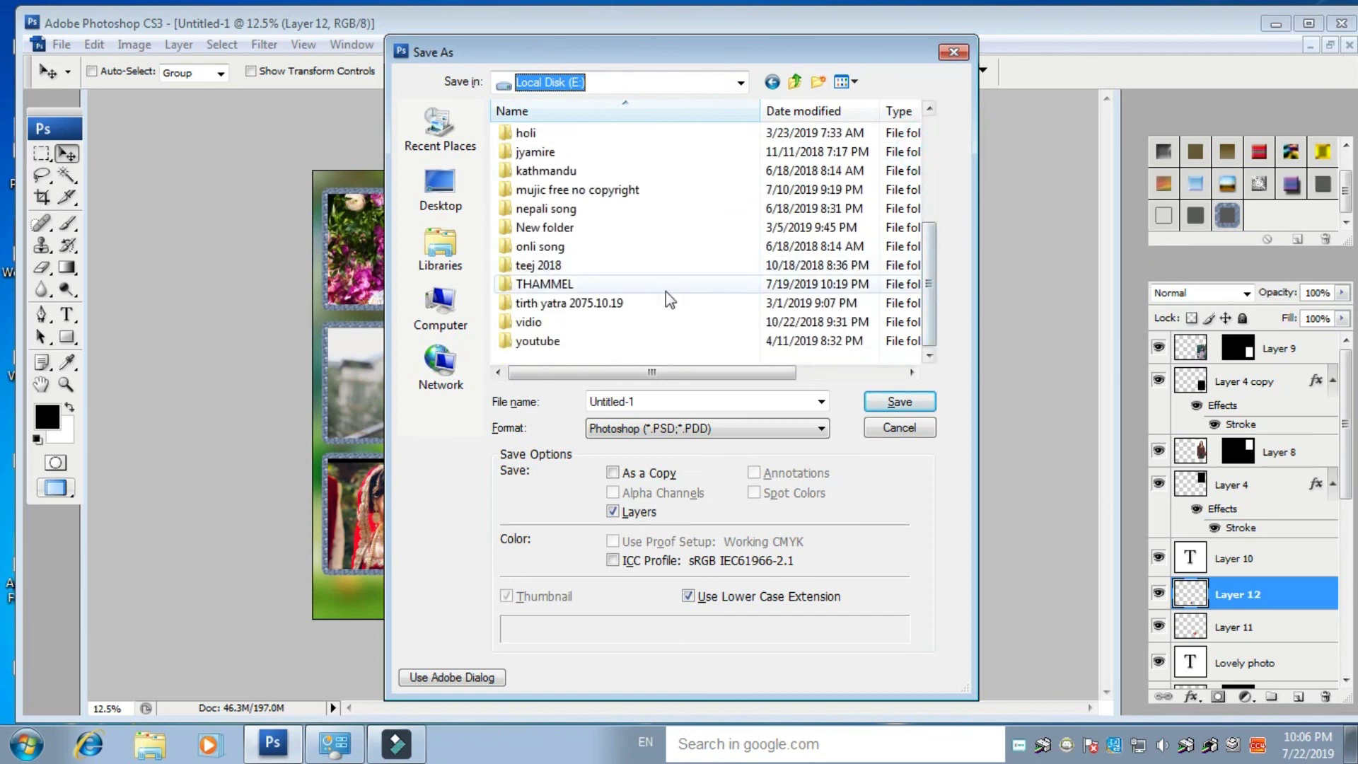
double_click(583, 284)
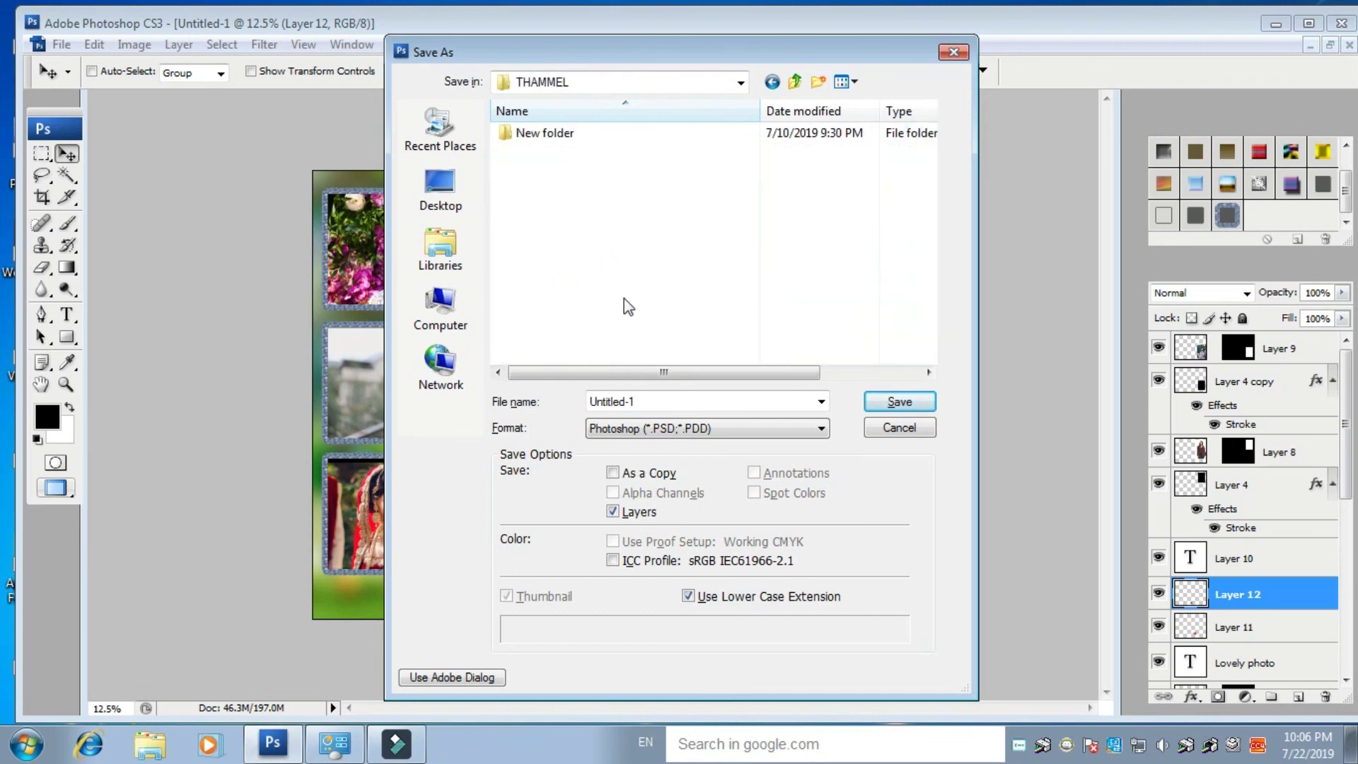
- Save the album page as a JPEG named 30 with Maximum quality 12 and the Baseline ("Standard") format
click(705, 429)
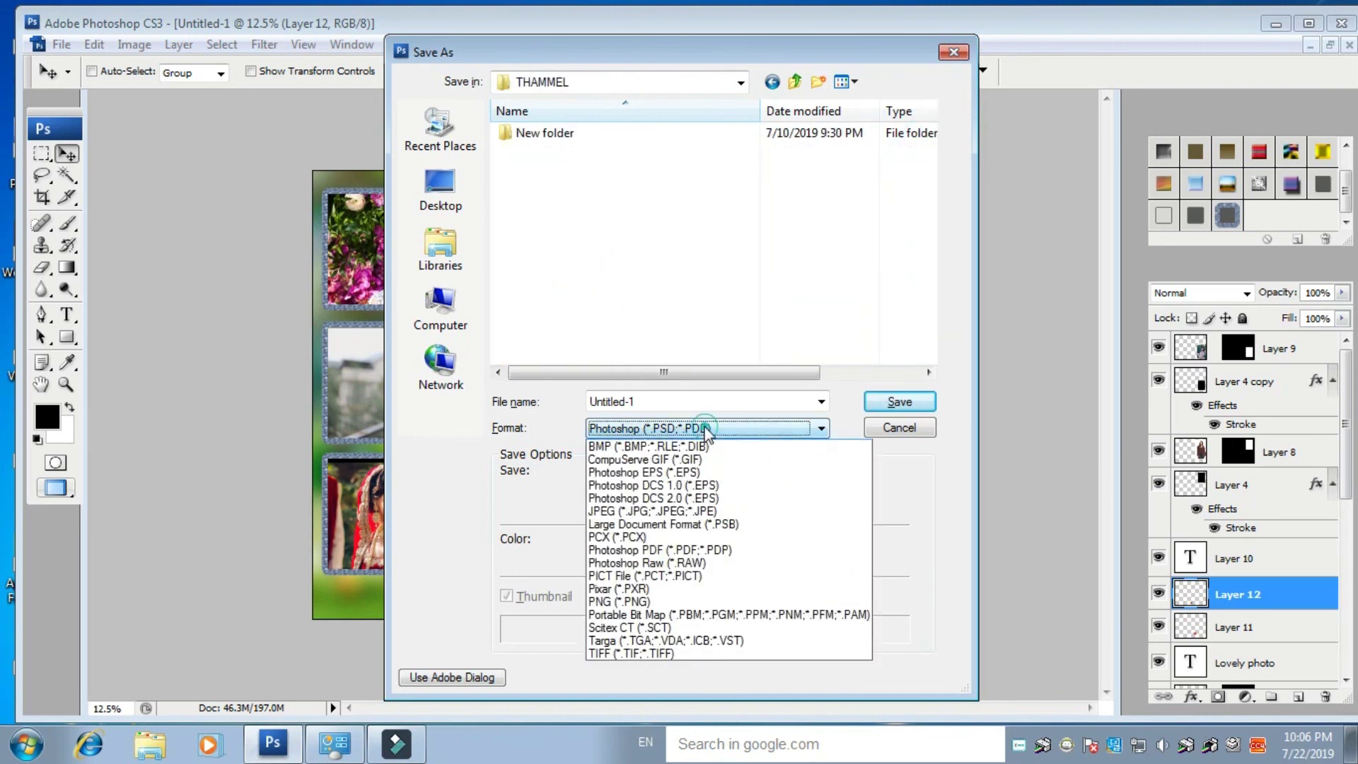
click(701, 526)
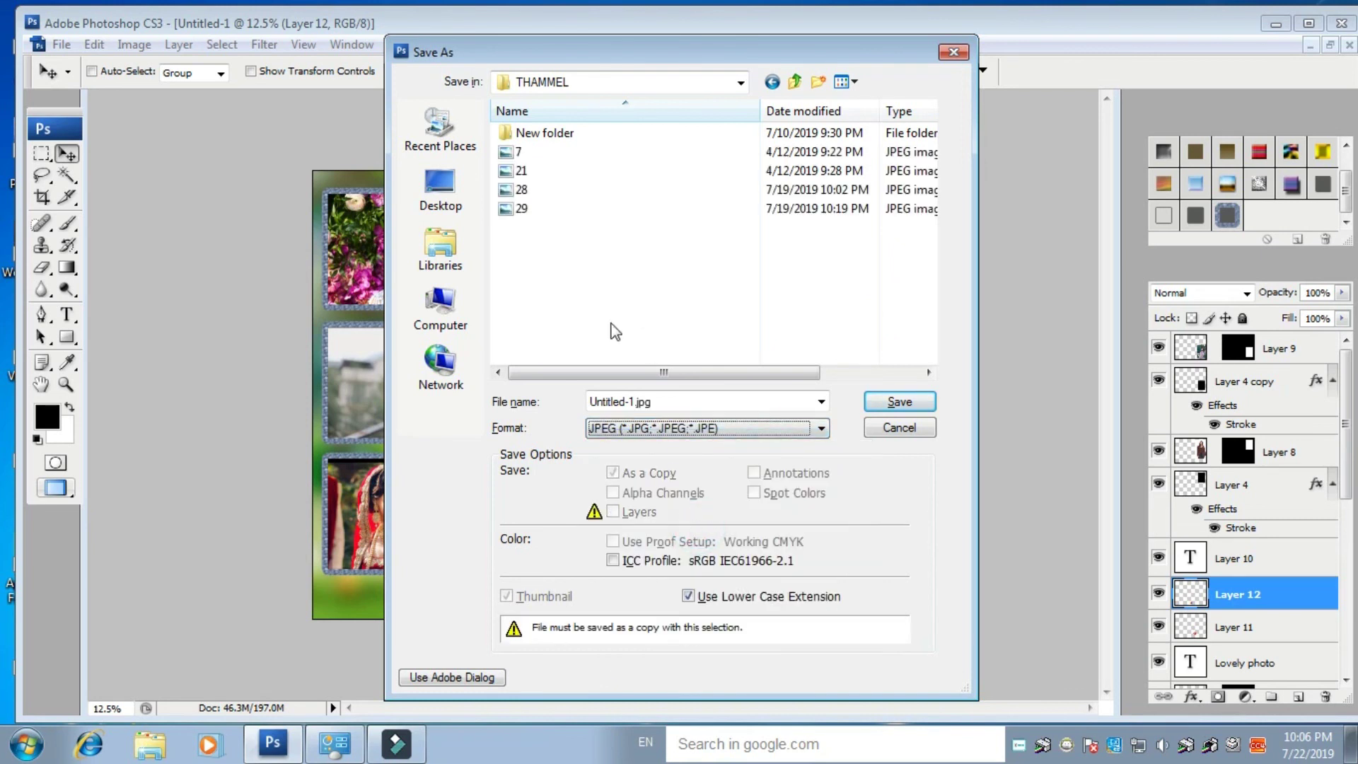
double_click(693, 403)
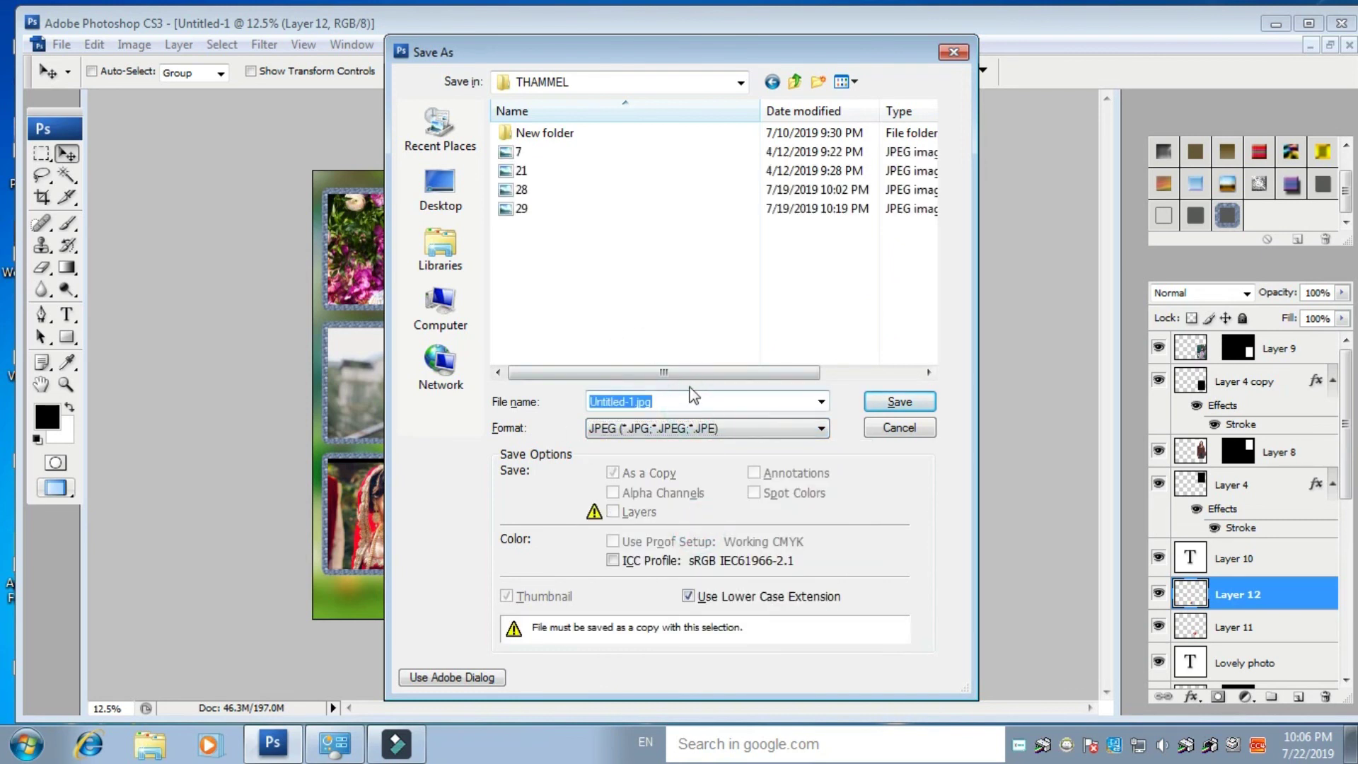
text(30)
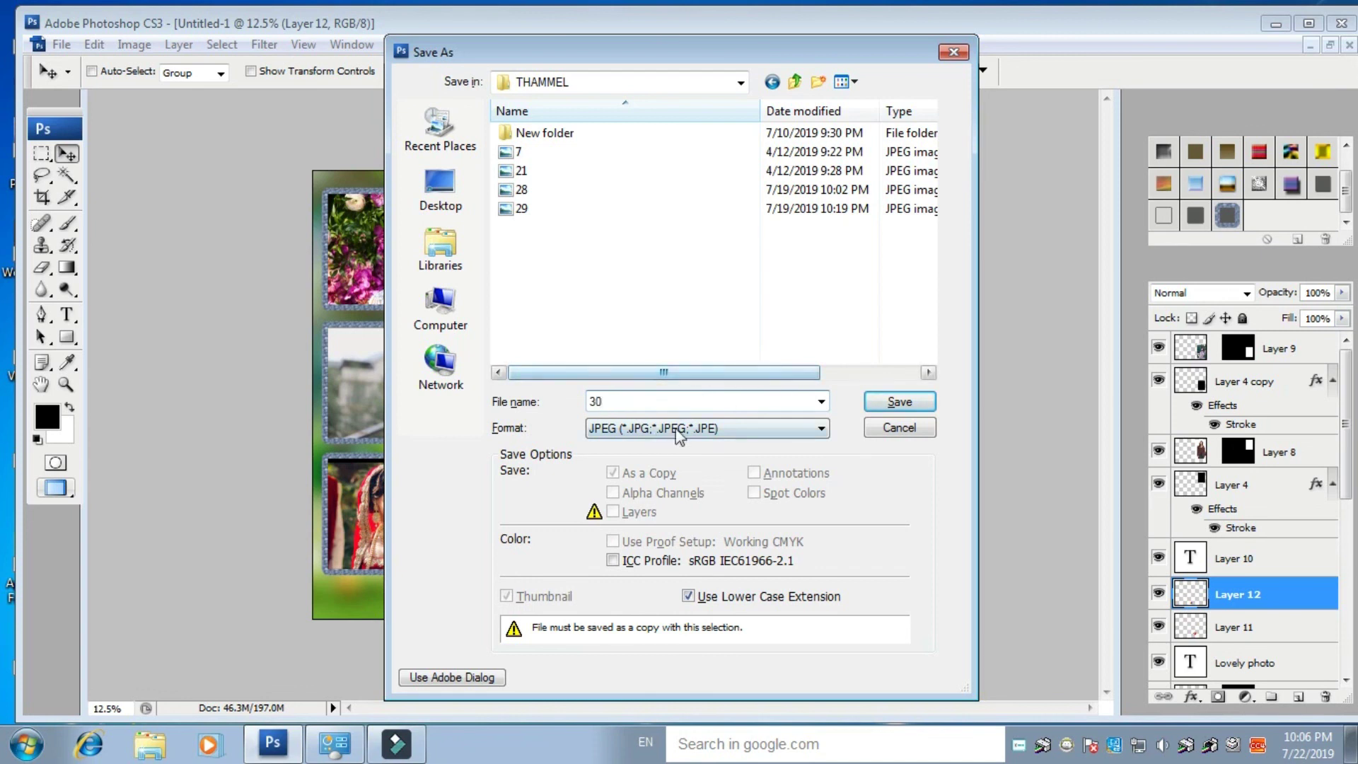
click(897, 407)
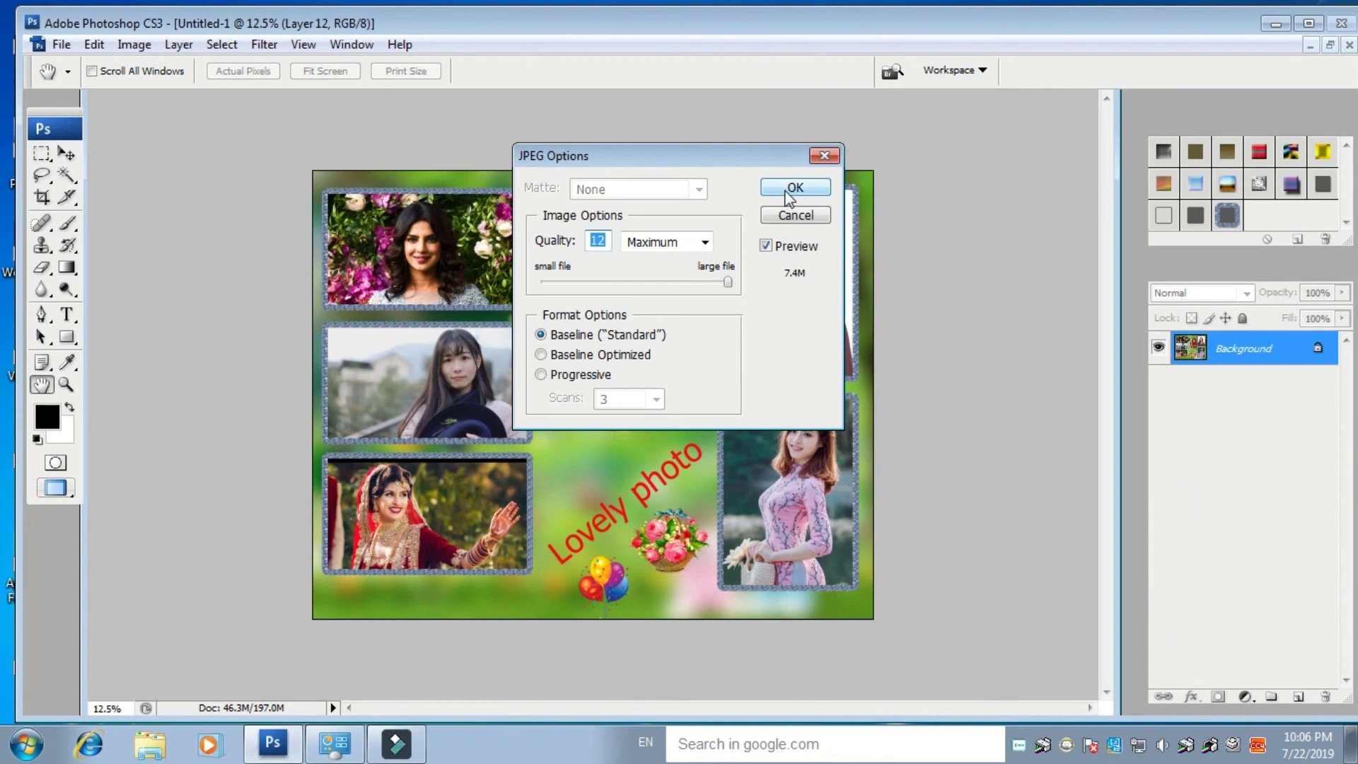
click(790, 191)
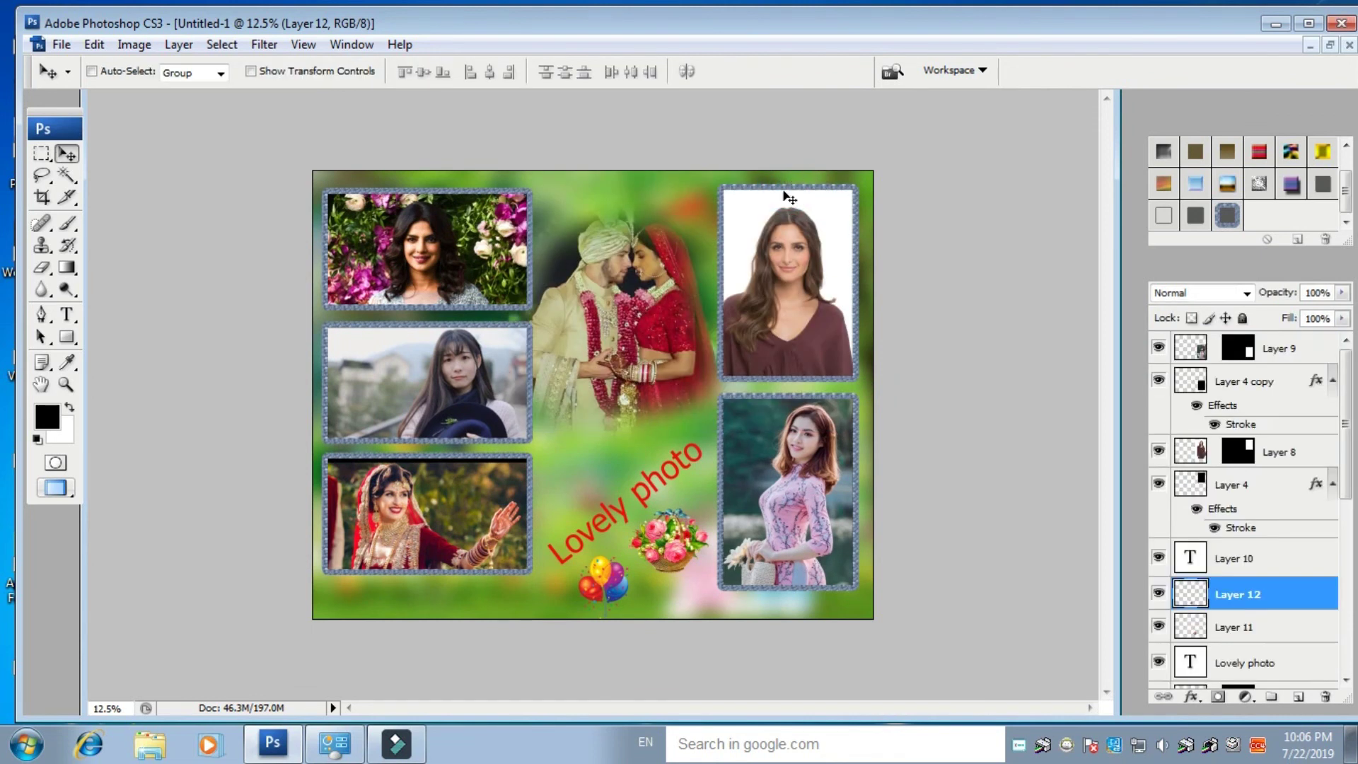